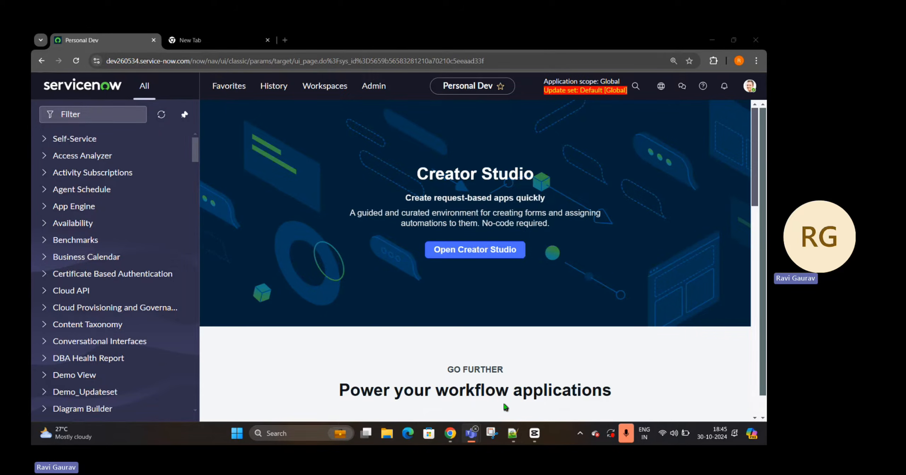
Step: Review the listed topics in the Notepad++ notes, from Case Creation Configuration to the escalation rule
click(513, 433)
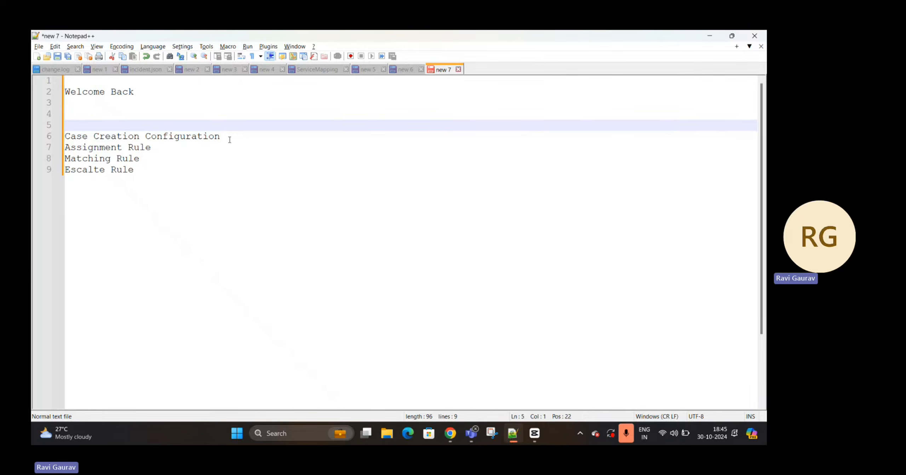
drag(230, 139, 67, 140)
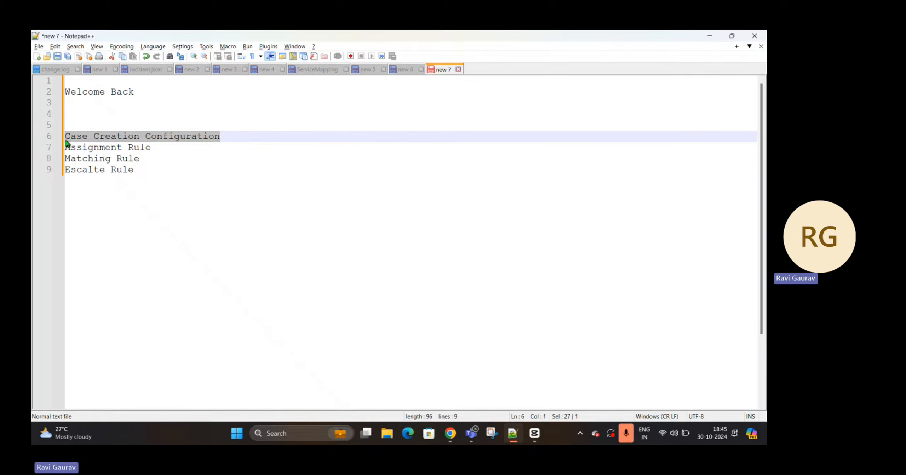
drag(152, 148, 65, 160)
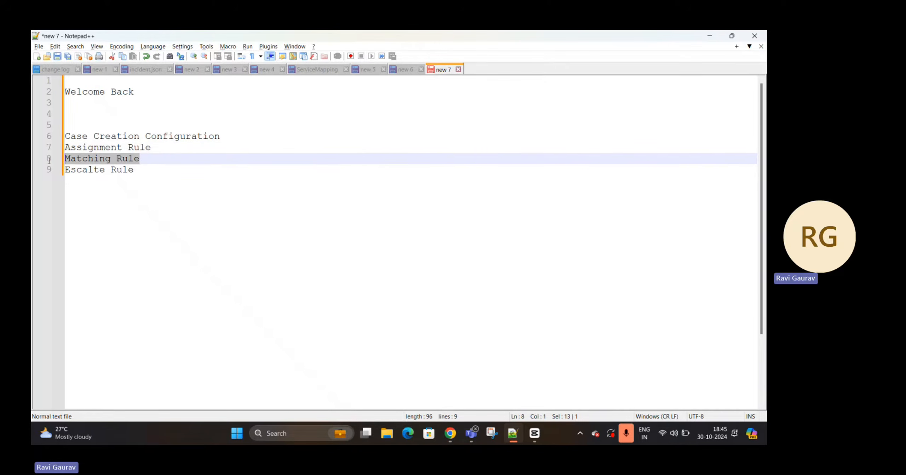
drag(136, 170, 65, 170)
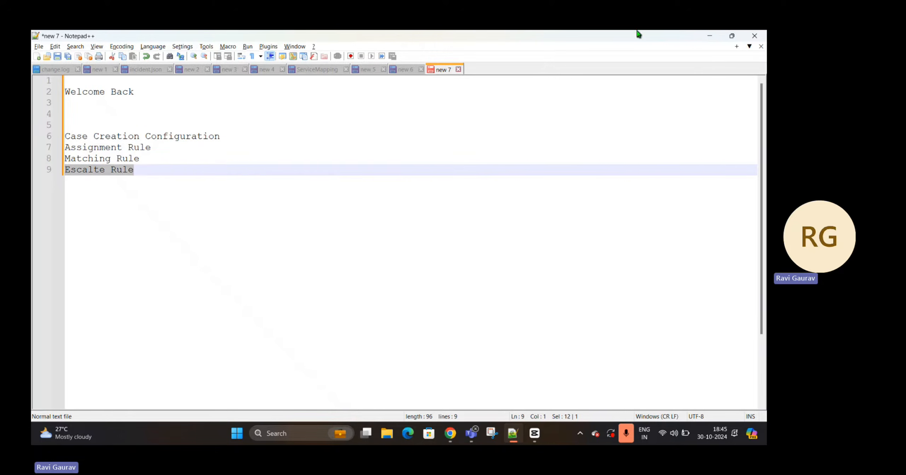
click(710, 36)
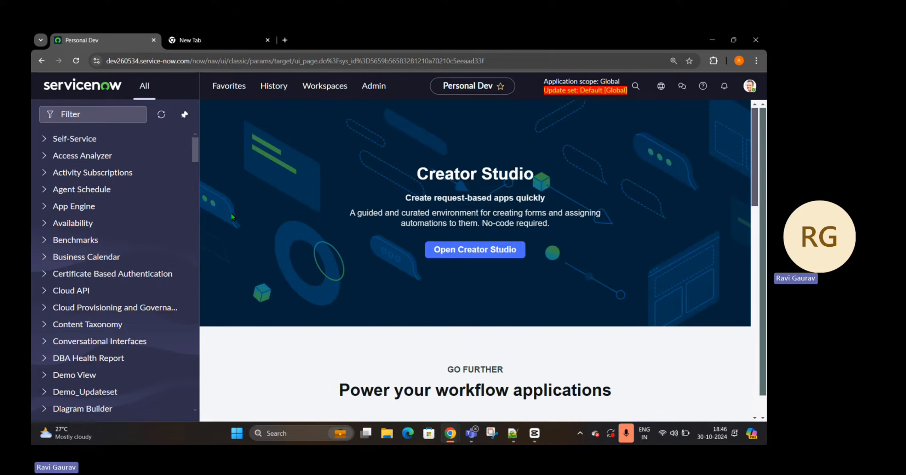
Step: Switch to the YouTube window and search for the presenter's HRSD videos
mouse_move(457, 438)
click(474, 366)
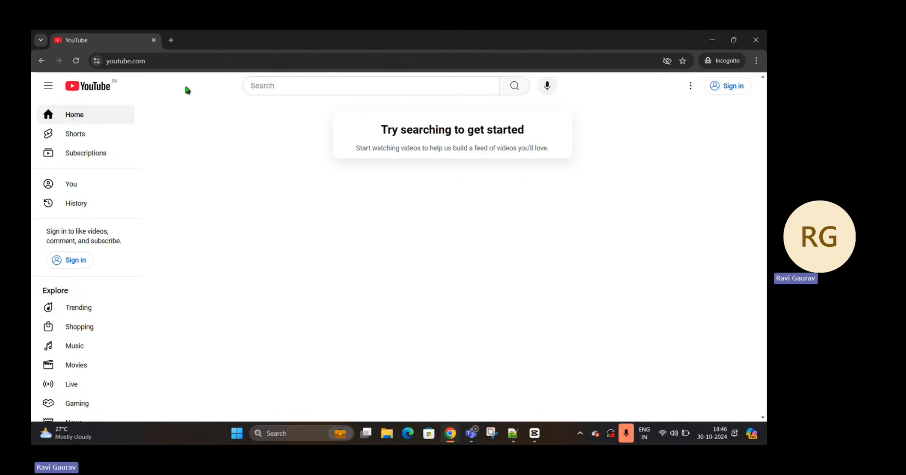
click(371, 85)
text(HRSD ravi)
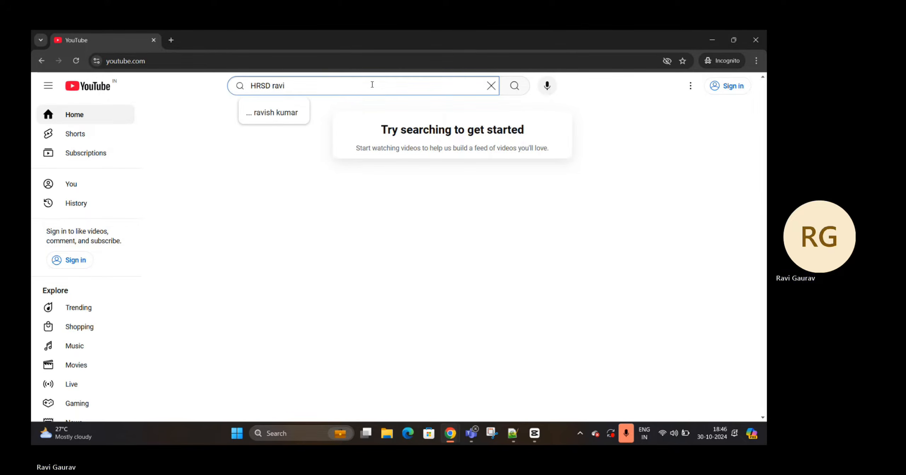
key(Return)
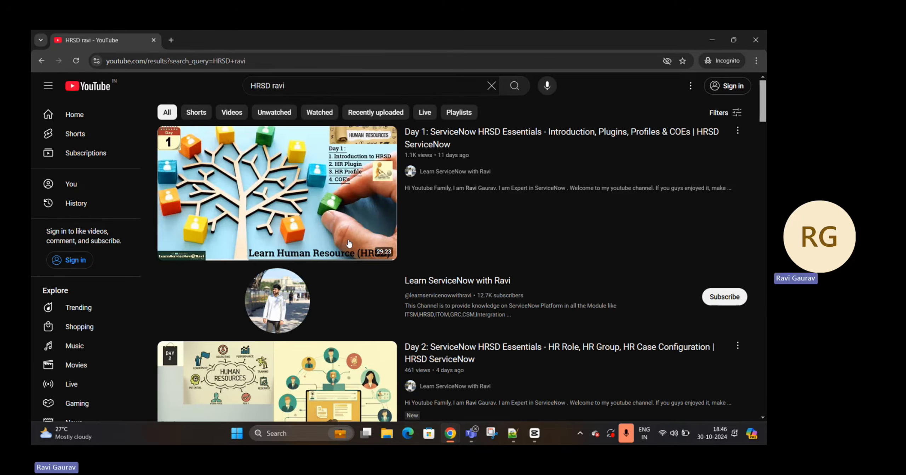
Step: Open the Learn ServiceNow channel's playlists to find the HRSD Full Course, and return to ServiceNow
scroll(442, 198, down, 5)
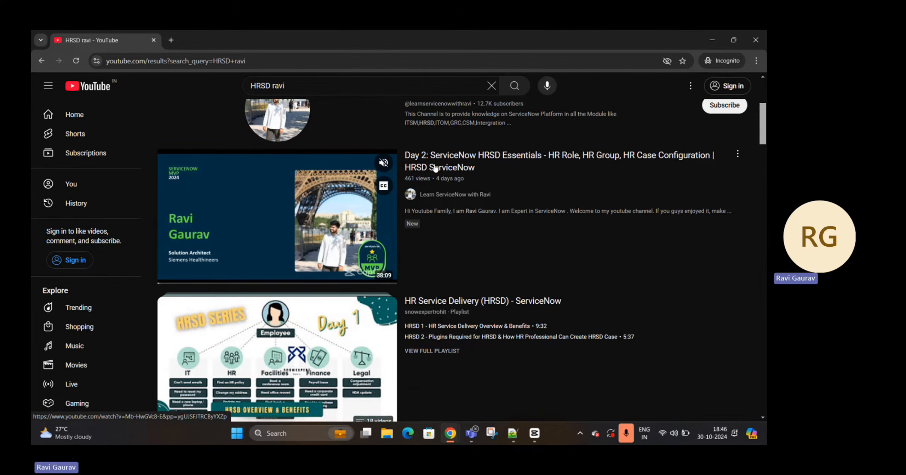
scroll(467, 162, up, 3)
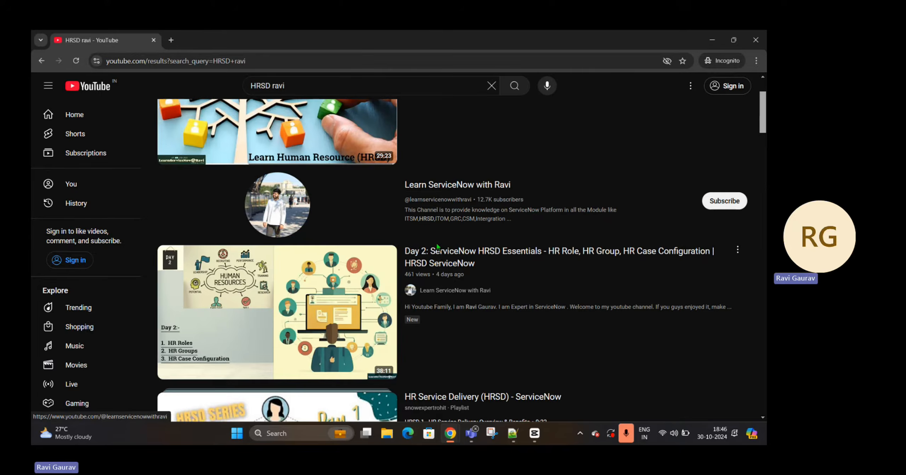
click(467, 186)
click(292, 203)
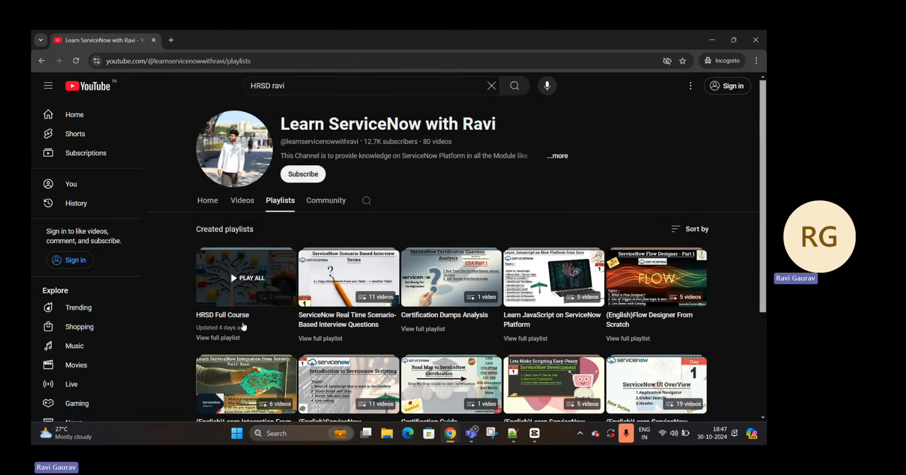
click(712, 40)
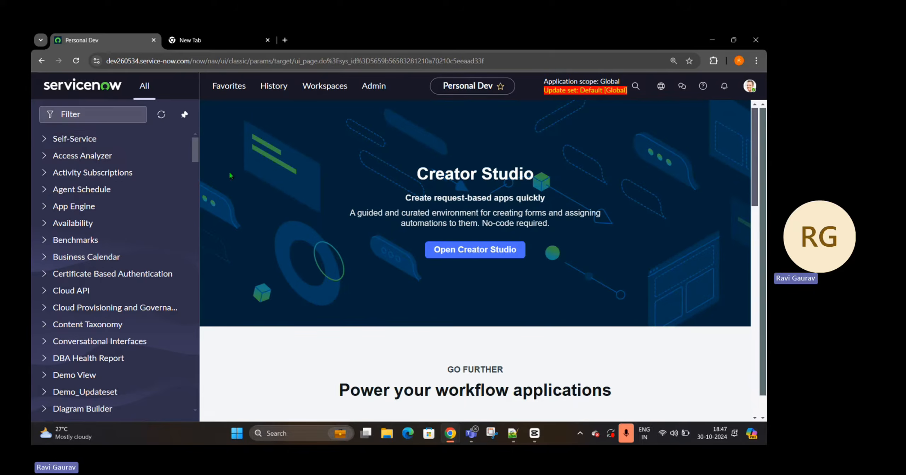
Step: Find Case Creation Configuration under HR Administration and open it in a separate browser tab
click(109, 117)
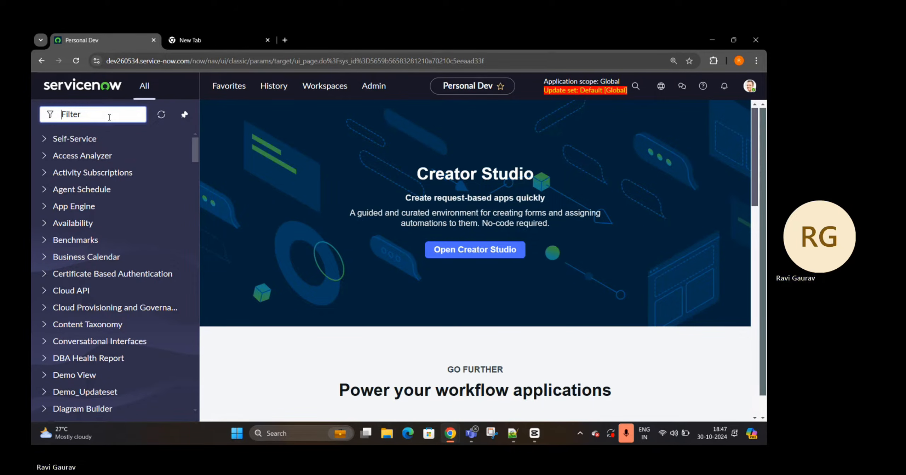
text(case creat)
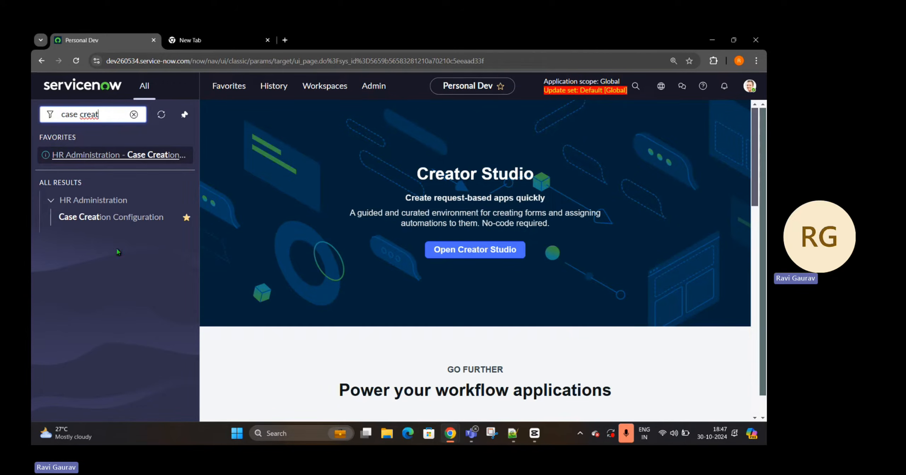
middle_click(121, 217)
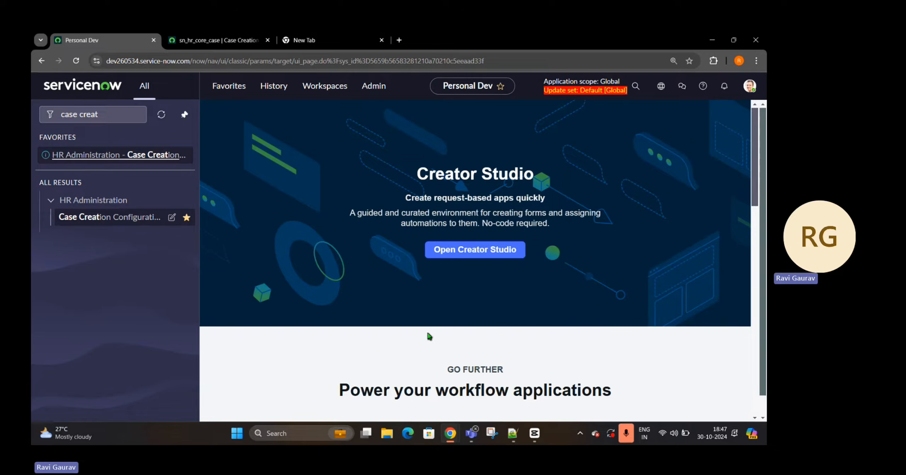
click(236, 42)
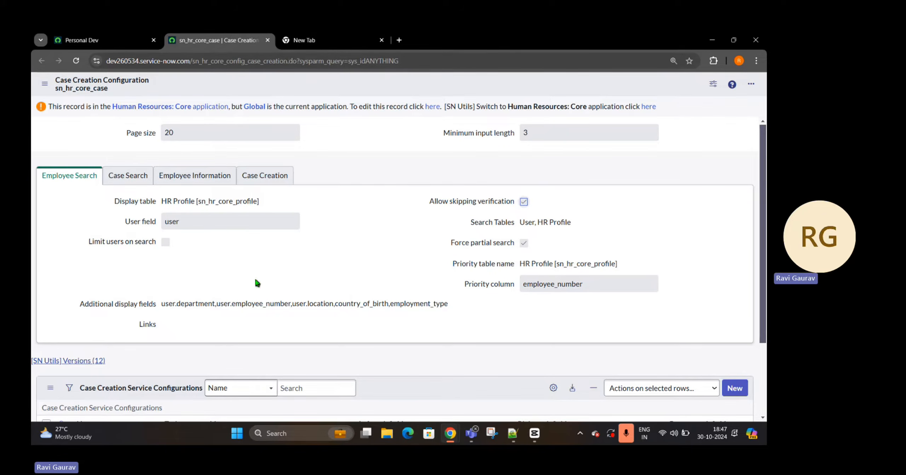
Step: Switch the application scope to Human Resources: Core and reload the Case Creation Configuration record for editing
drag(62, 106, 235, 108)
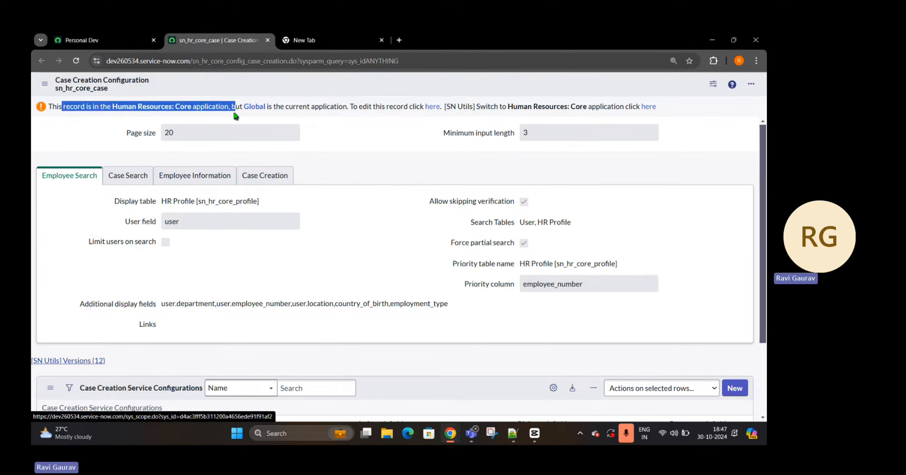
click(91, 40)
click(661, 85)
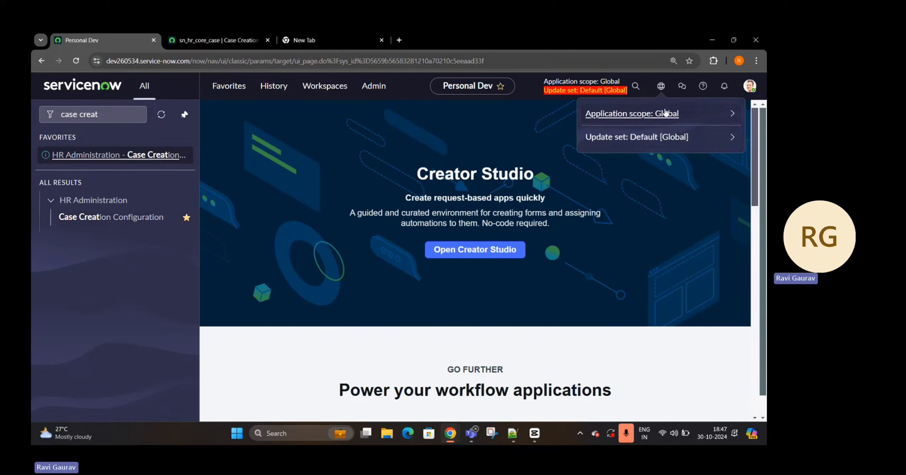
click(668, 114)
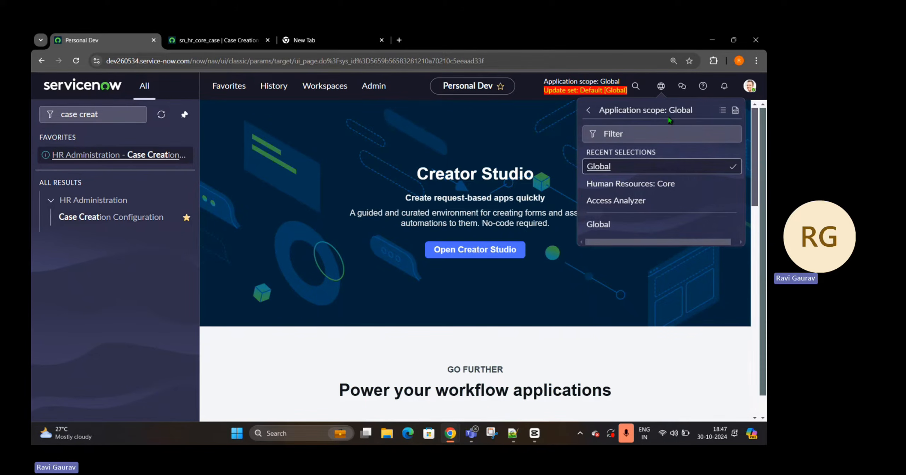
click(642, 184)
click(217, 40)
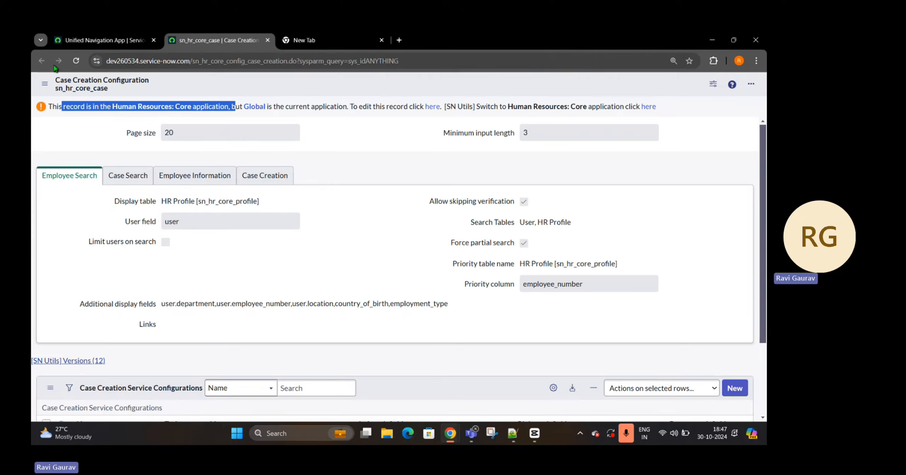
click(76, 62)
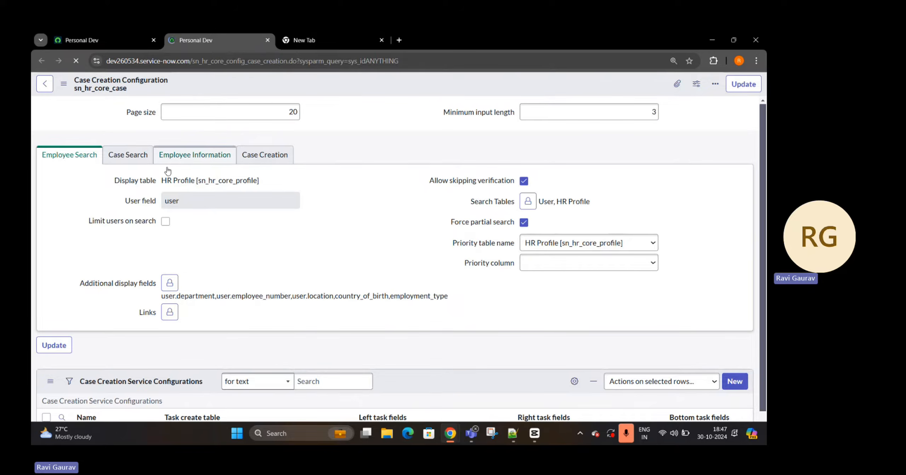
Step: Examine the configuration's Case Creation settings and the Tuition Reimbursement entry among the Case Creation Service Configurations
scroll(167, 173, down, 1)
scroll(127, 217, down, 2)
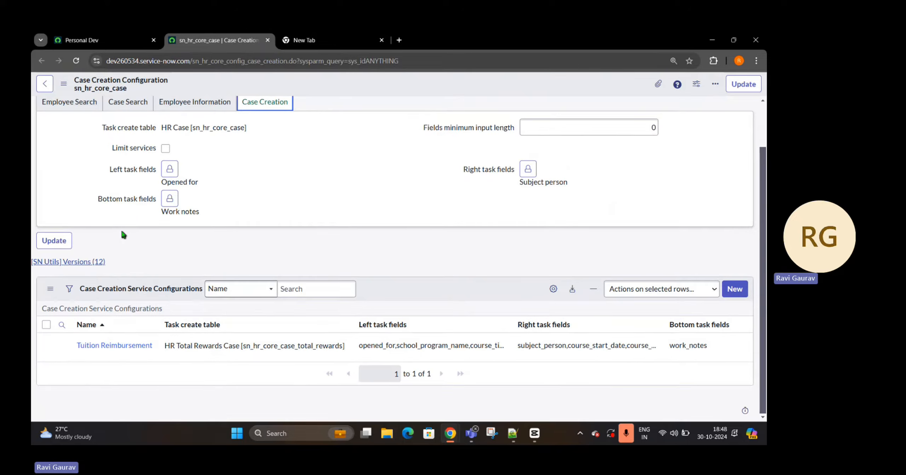
drag(80, 289, 204, 294)
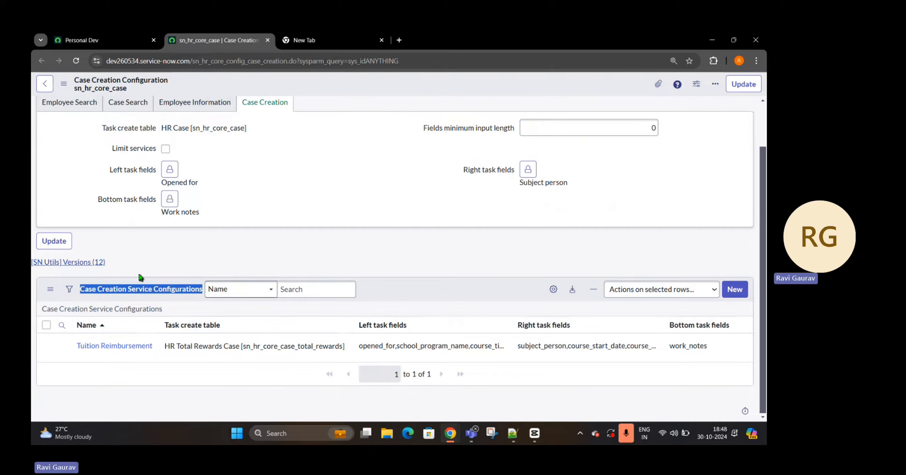
drag(77, 346, 160, 351)
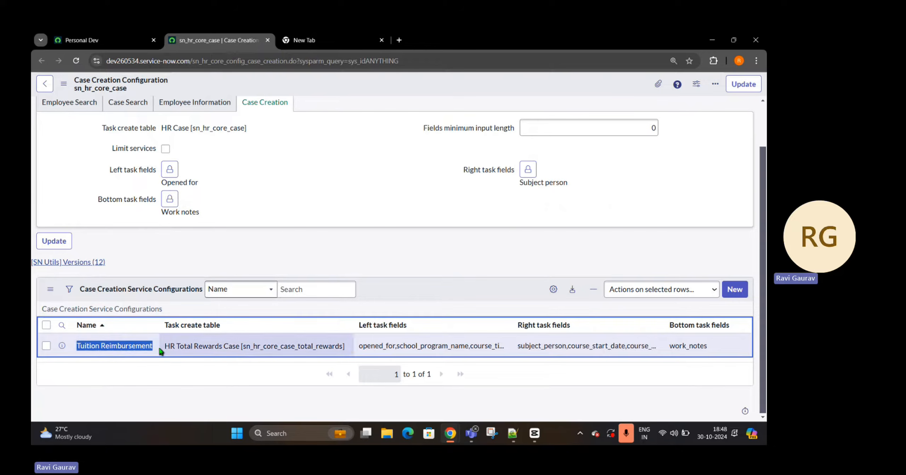
Step: Open HR Case Management's Create New Case form in a separate browser tab placed before the configuration tab
click(120, 46)
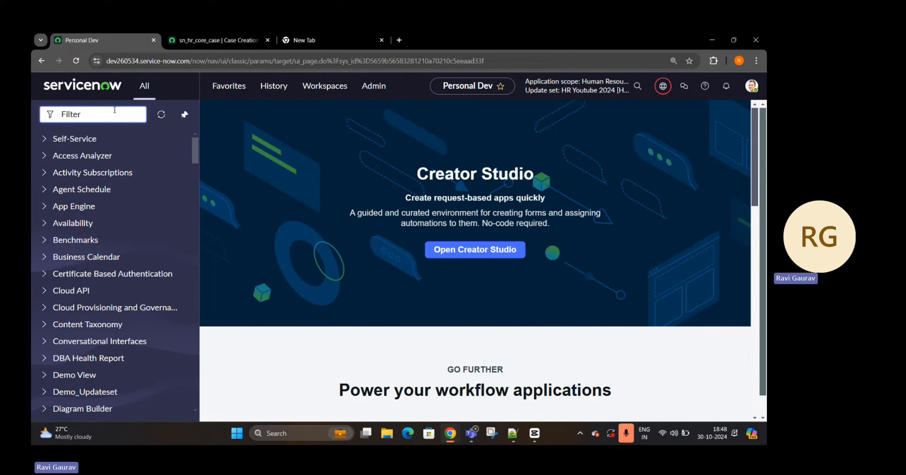
text(hr)
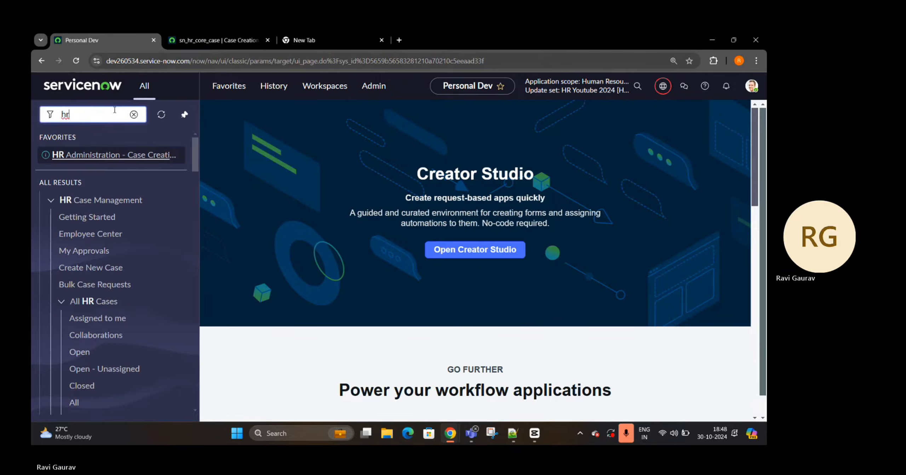
middle_click(91, 267)
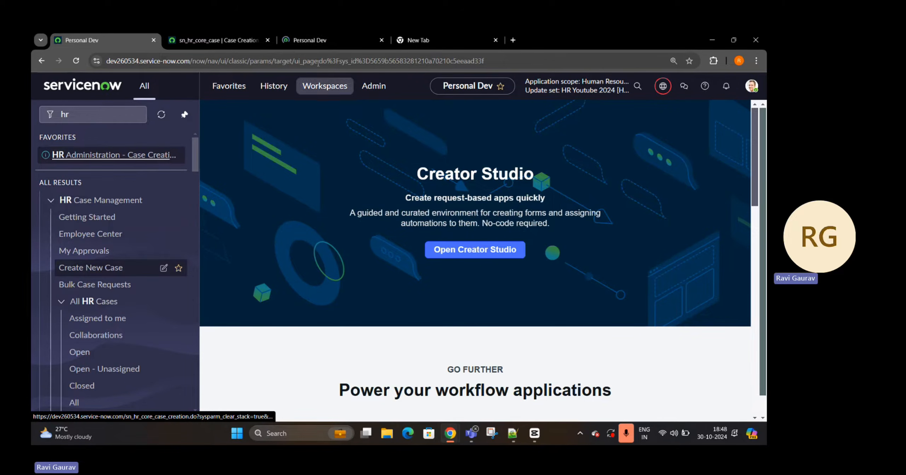
drag(324, 42, 212, 40)
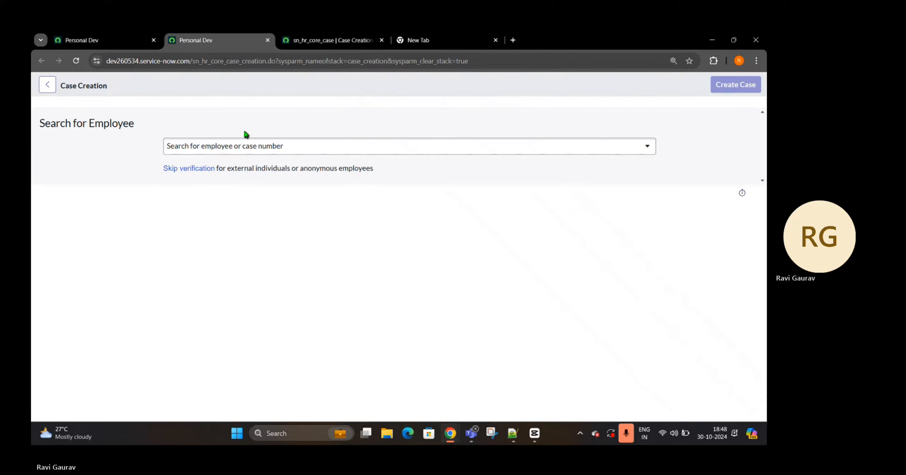
Step: Search for the employee by first name and select the matching employee for the new case
click(241, 146)
text(abel)
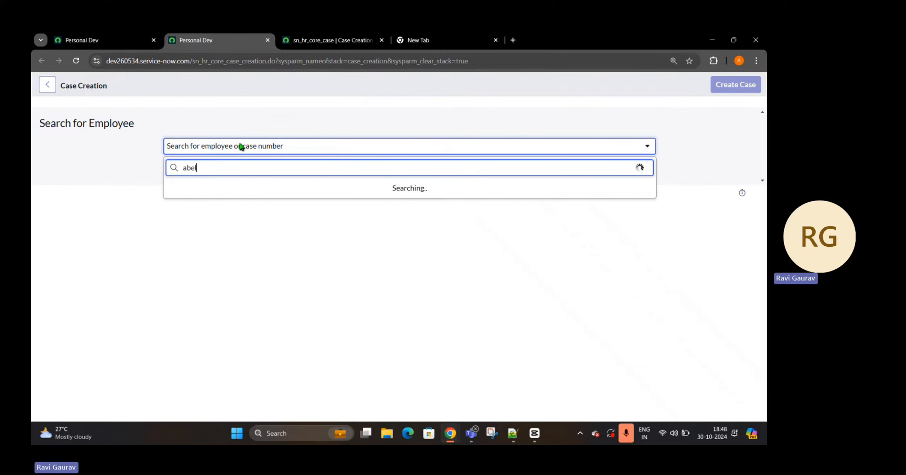
click(238, 193)
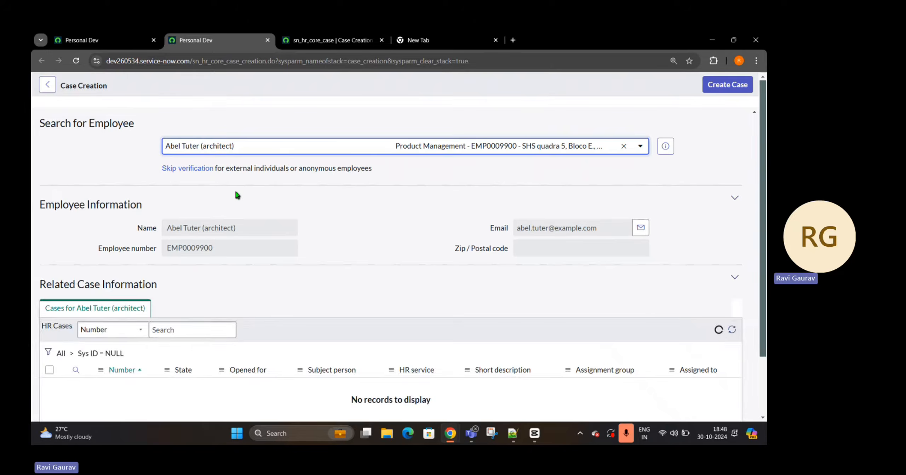
Step: Check the Tuition Reimbursement configuration's task create table and set the new case's COE to HR Total Rewards Case
click(329, 40)
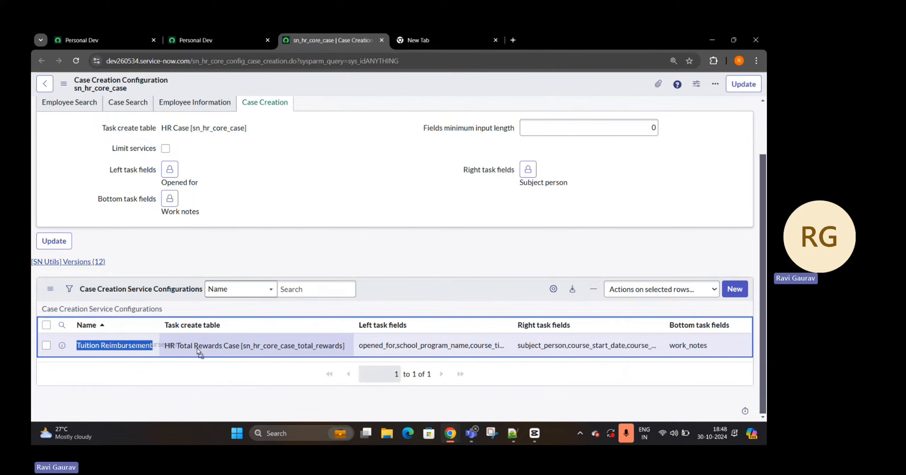
click(232, 32)
click(220, 307)
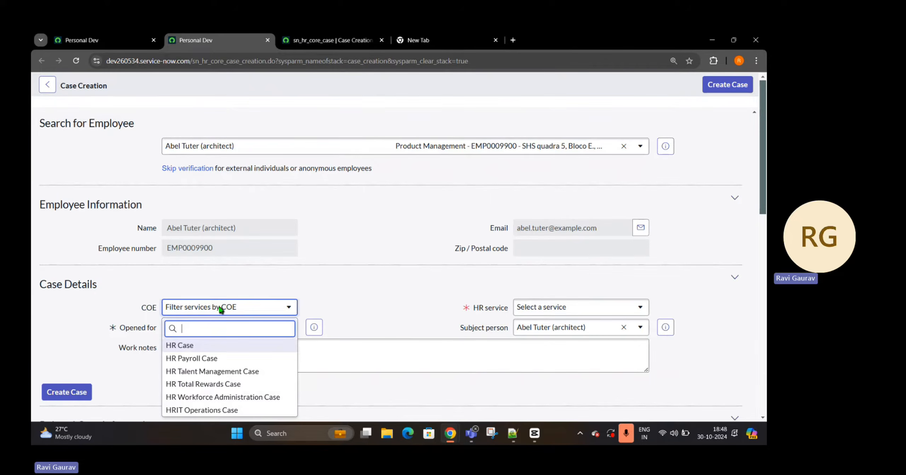
click(219, 384)
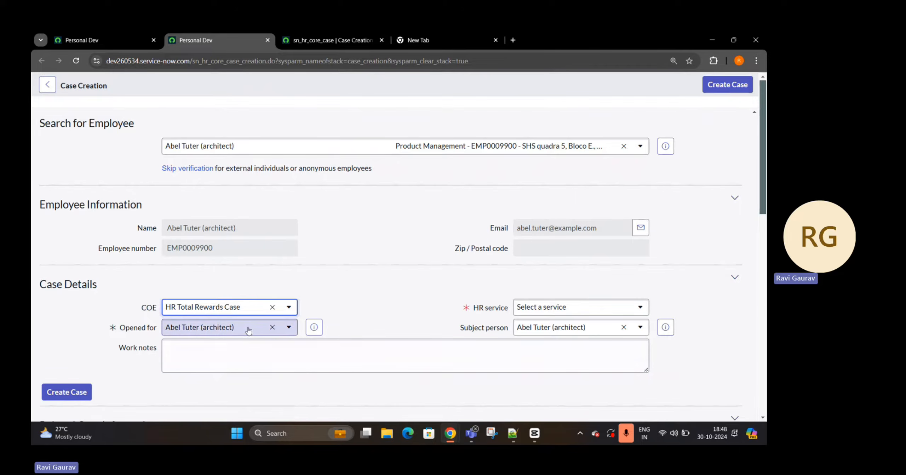
Step: Examine the left task fields configured for the Tuition Reimbursement service
click(326, 40)
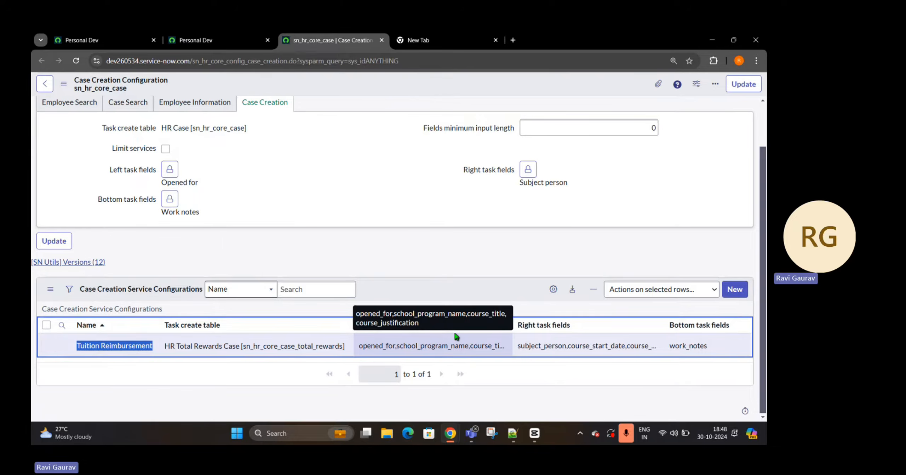
click(421, 38)
click(328, 38)
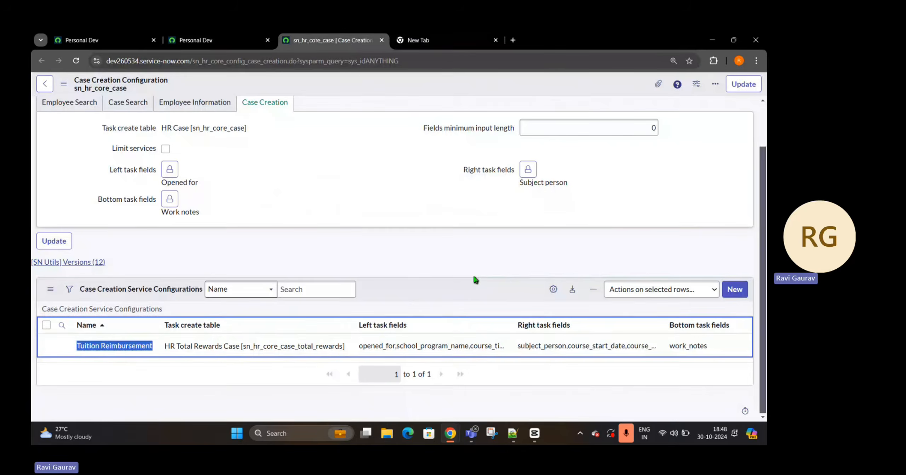
double_click(259, 31)
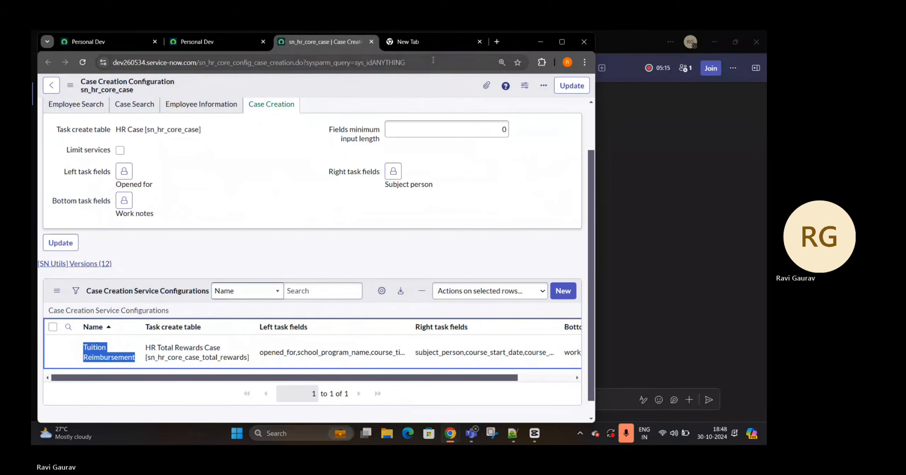
click(562, 42)
click(196, 40)
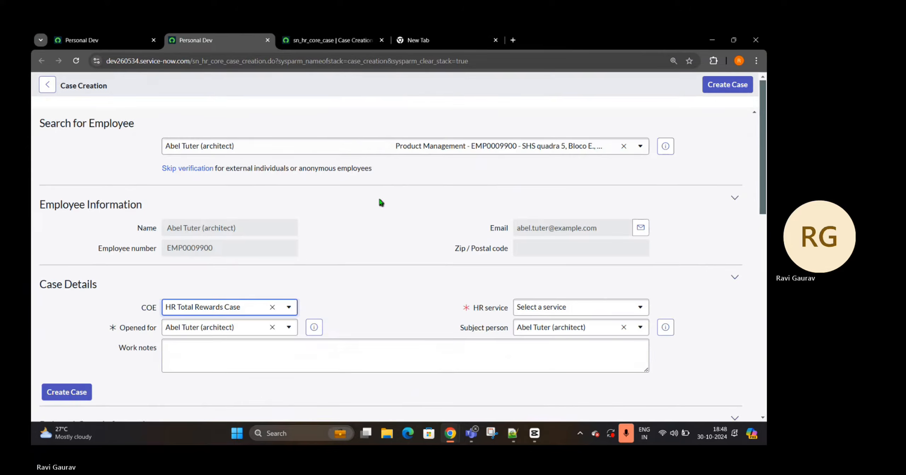
click(576, 306)
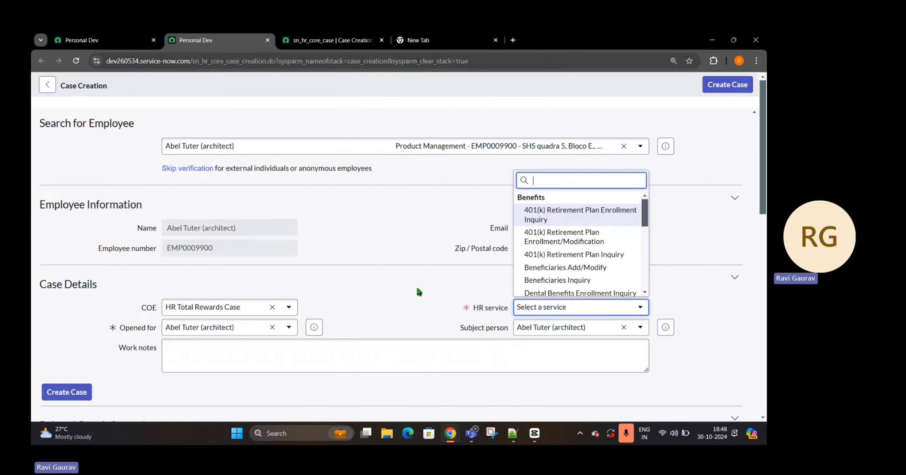
click(395, 250)
Step: Open the Tuition Reimbursement case creation service configuration in a separate browser tab
click(346, 35)
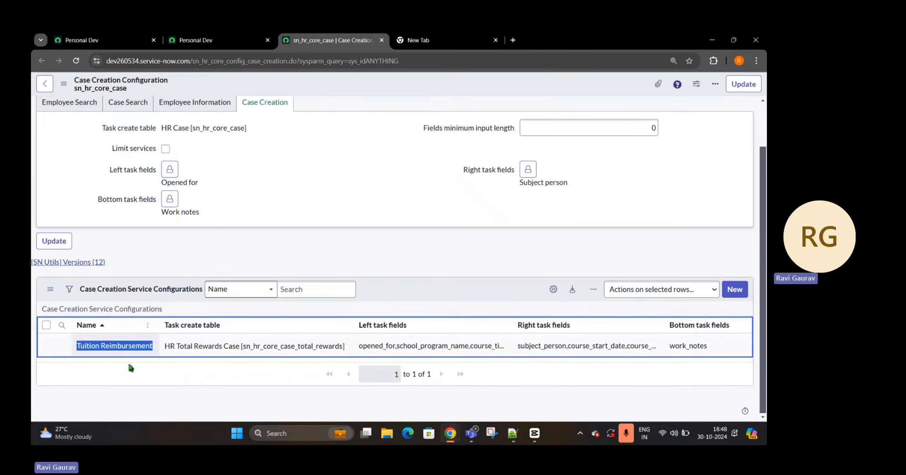
right_click(63, 347)
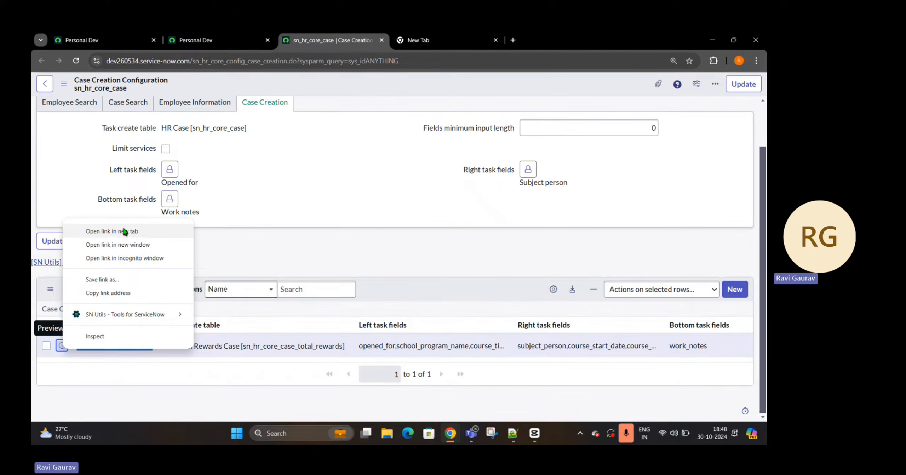
click(125, 231)
click(467, 38)
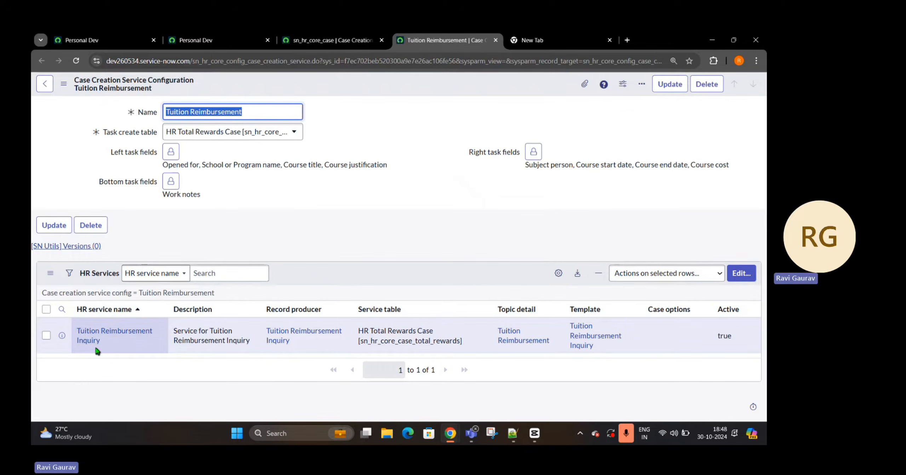
Step: Set the new case's HR service to Tuition Reimbursement Inquiry on the Case Creation form
click(221, 46)
click(599, 308)
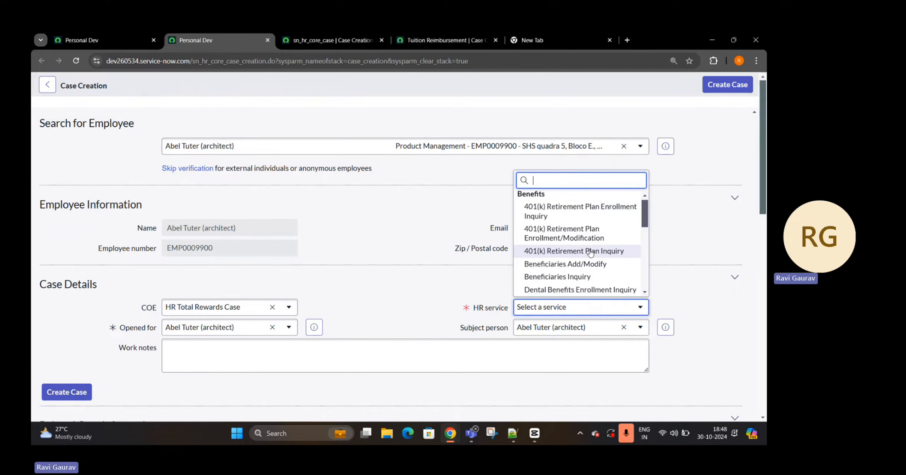
scroll(590, 259, down, 5)
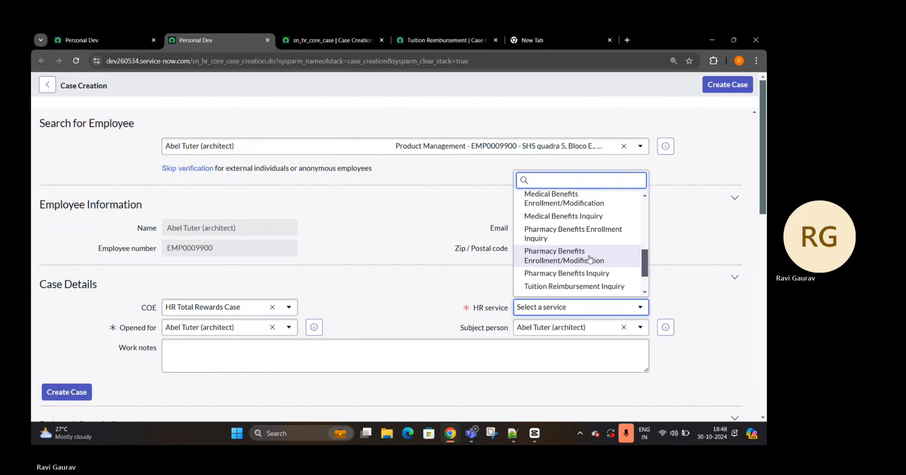
click(570, 287)
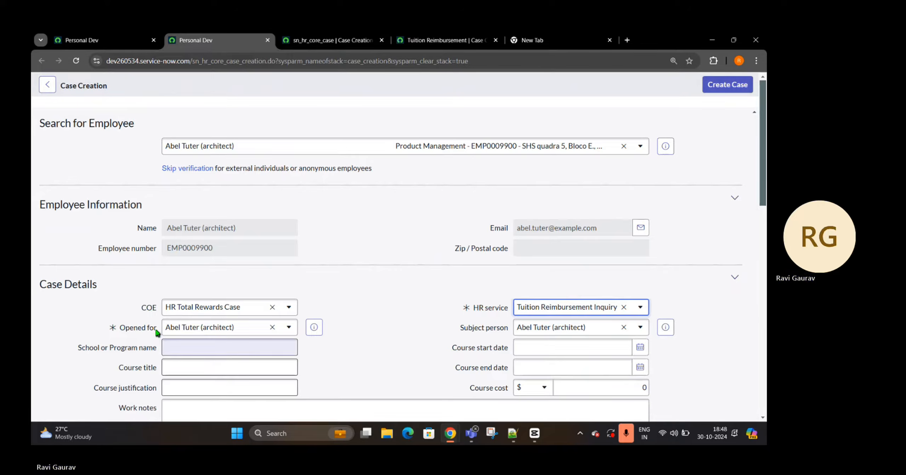
Step: Compare the new case's detail fields with the task fields in the Tuition Reimbursement configuration, and check its linked HR service
scroll(152, 347, down, 3)
drag(78, 252, 499, 304)
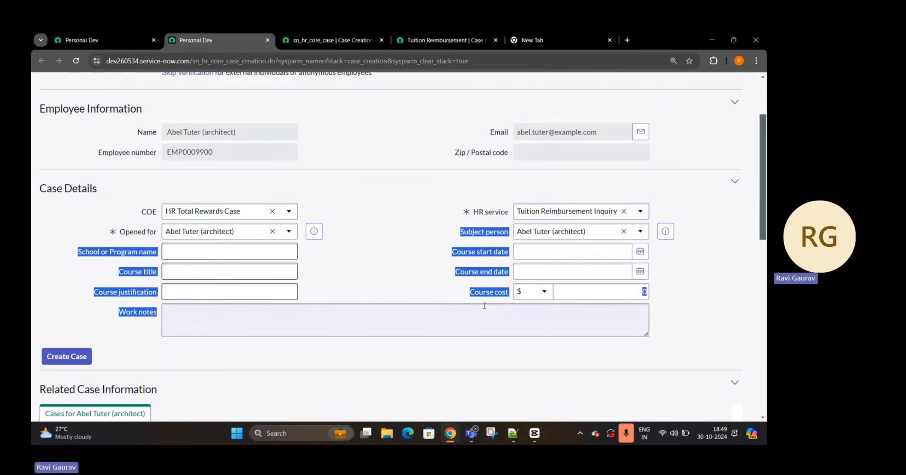
click(442, 40)
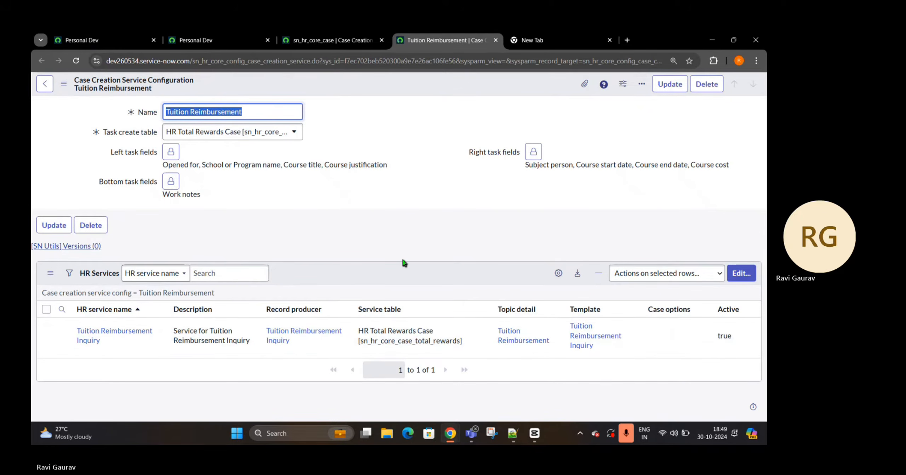
drag(163, 165, 383, 182)
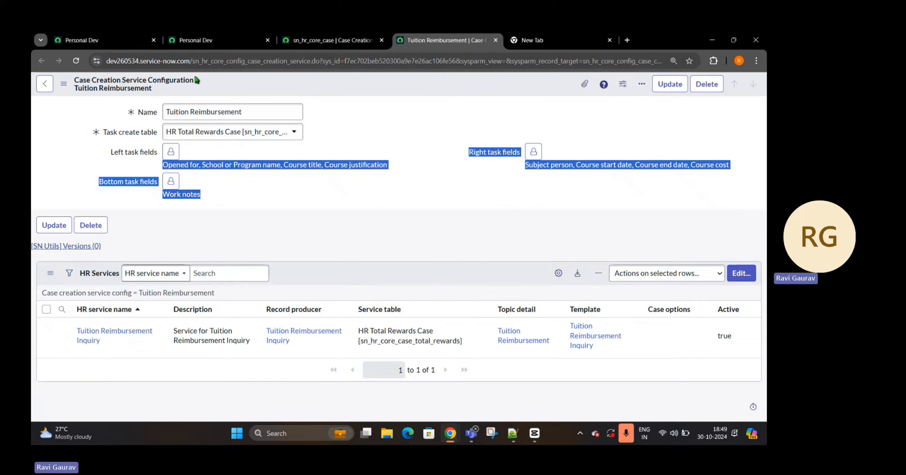
click(402, 127)
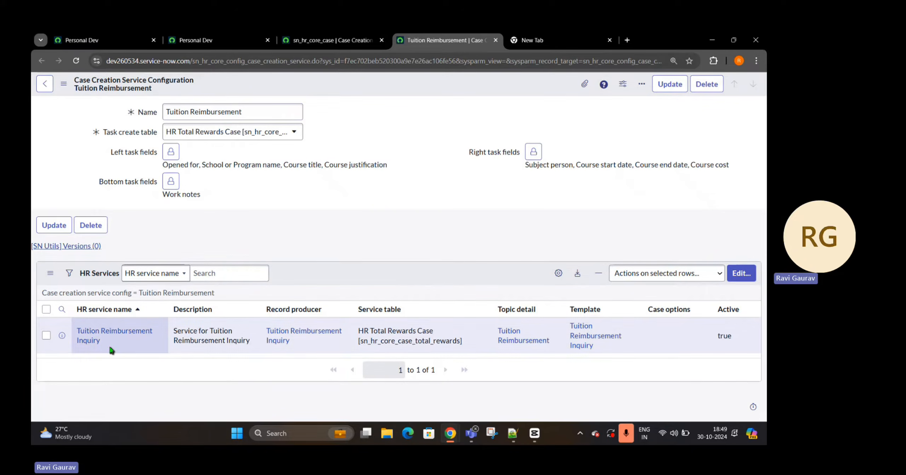
drag(111, 350, 108, 326)
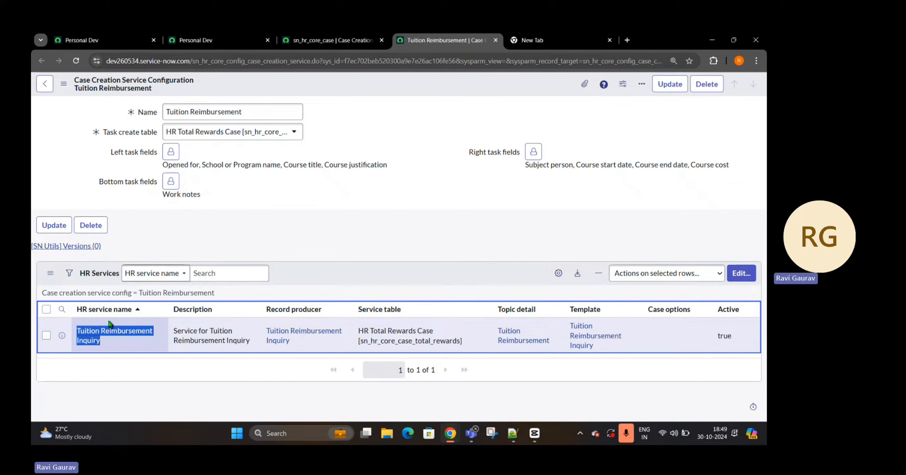
Step: Start a new case creation service configuration and set its task create table to HR Payroll Case
click(325, 41)
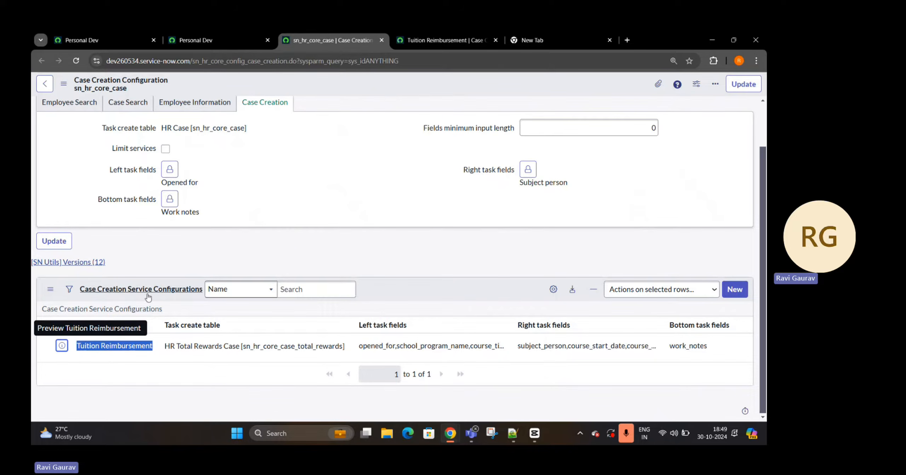
click(739, 297)
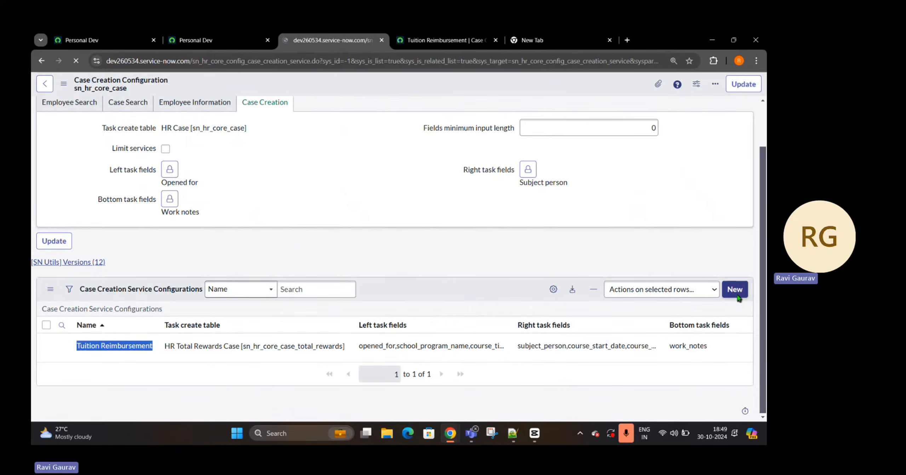
click(253, 137)
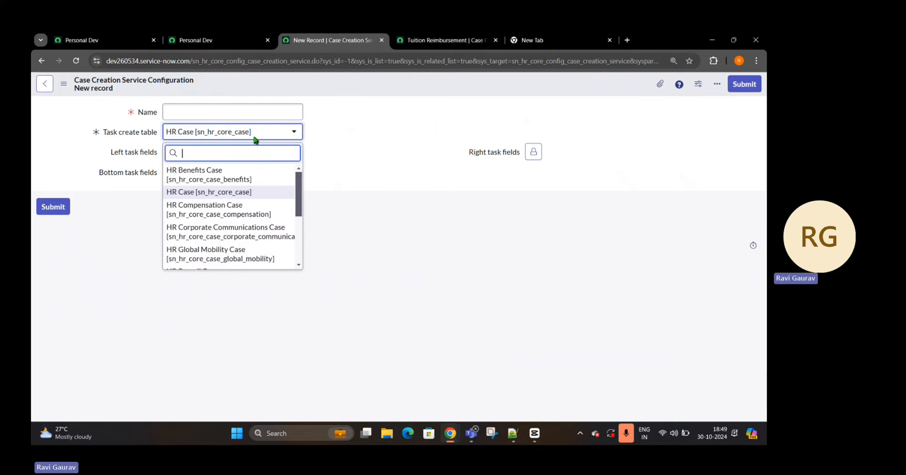
scroll(234, 210, down, 5)
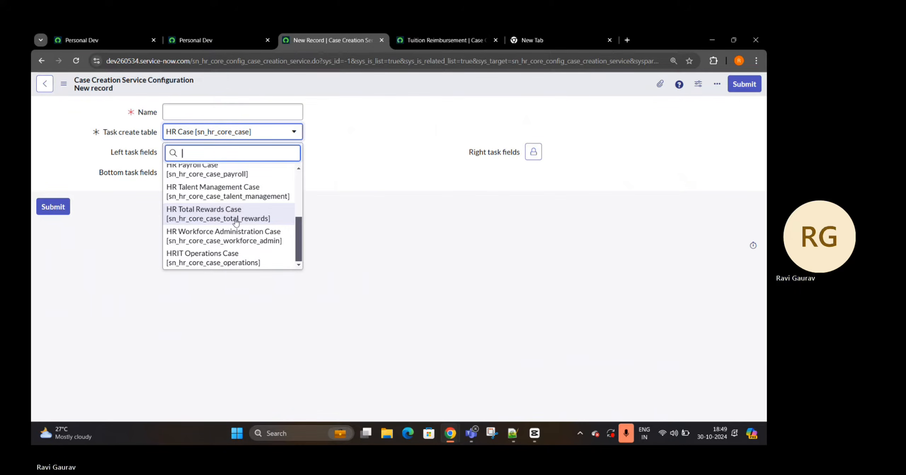
scroll(227, 223, up, 3)
scroll(224, 230, down, 1)
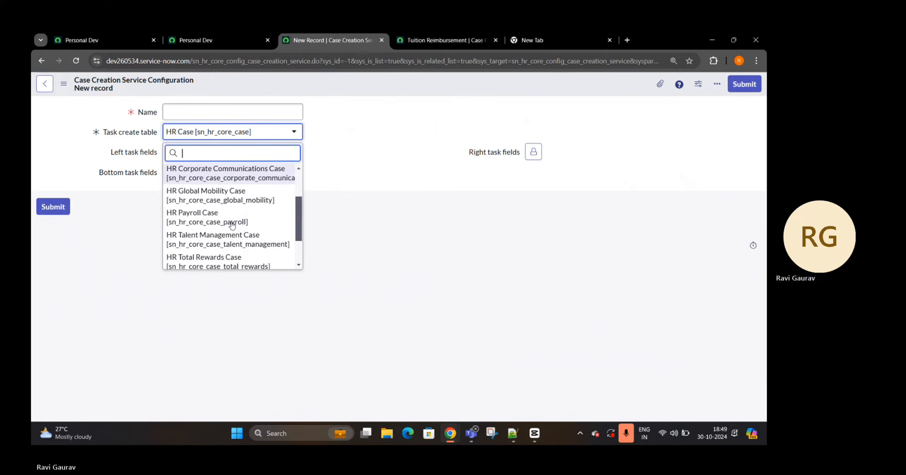
click(196, 217)
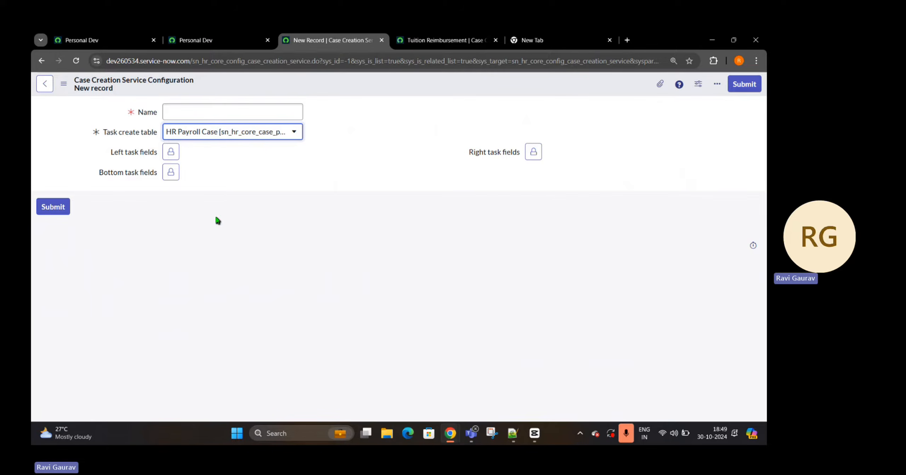
click(188, 131)
scroll(216, 204, up, 2)
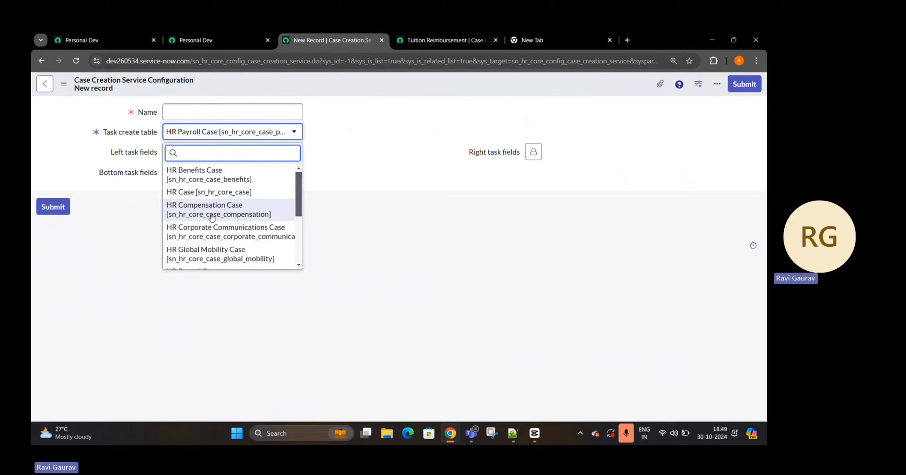
click(374, 216)
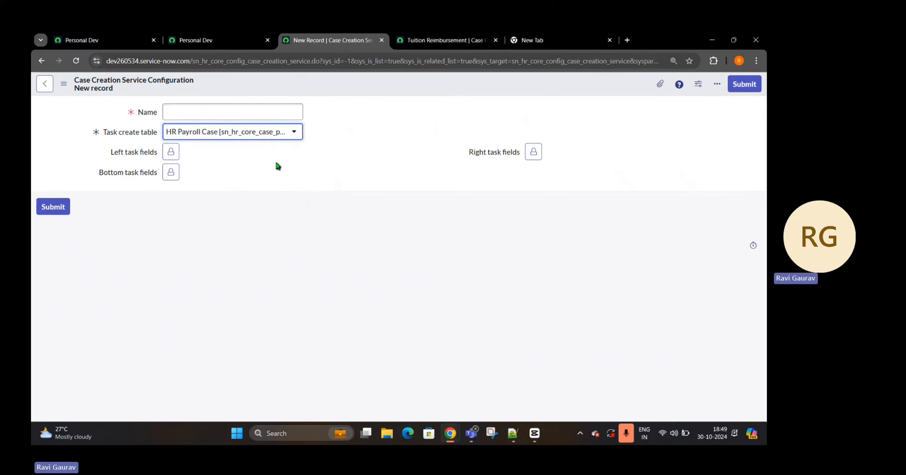
Step: Name the new service configuration "Payroll Configuration"
click(243, 117)
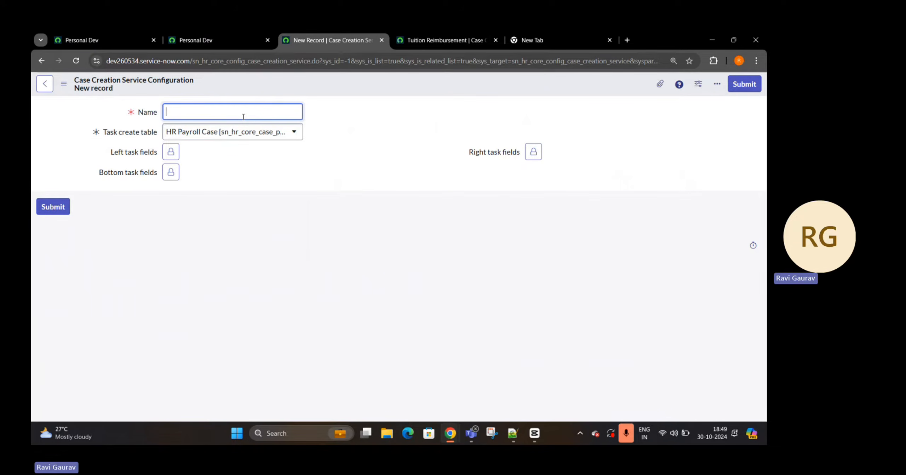
text(Pays)
key(BackSpace)
key(BackSpace)
text(Payroll Configurati)
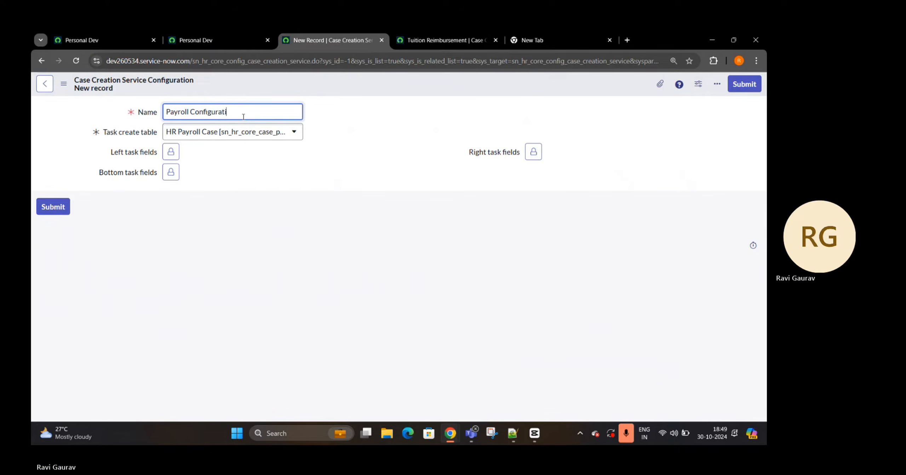
text(on)
click(202, 268)
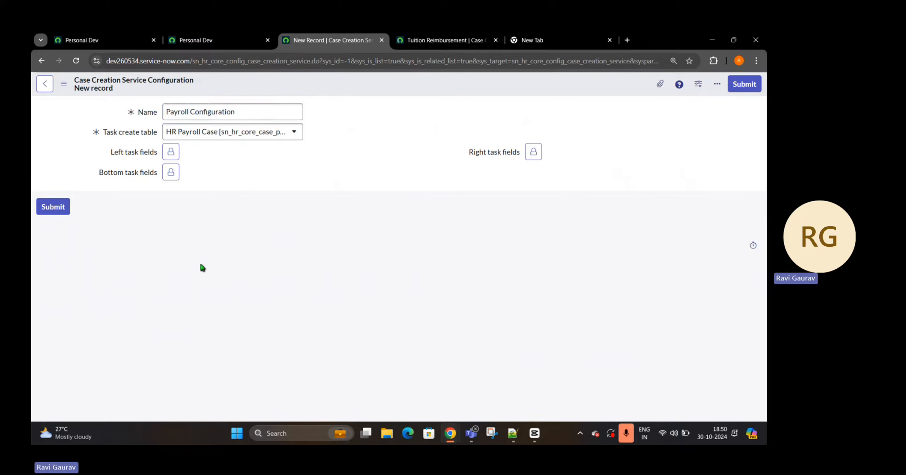
Step: Add Account type to the left task fields of the payroll configuration and lock the selection
drag(101, 151, 170, 155)
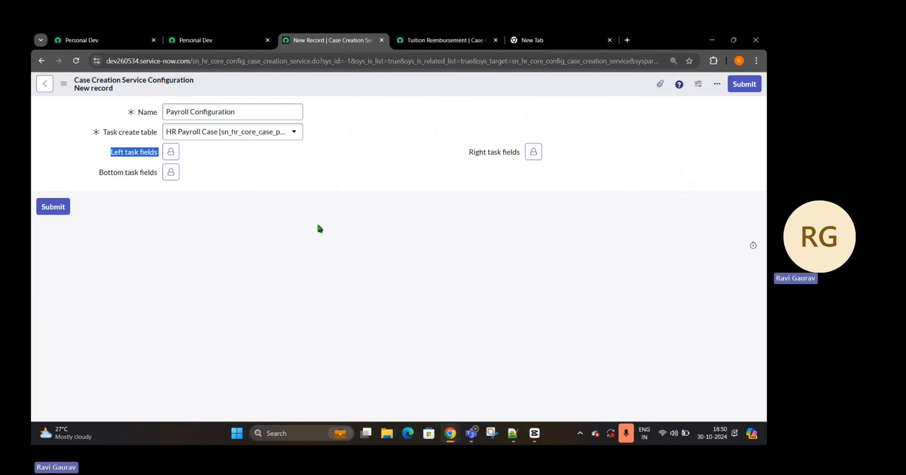
drag(462, 154, 468, 214)
click(171, 152)
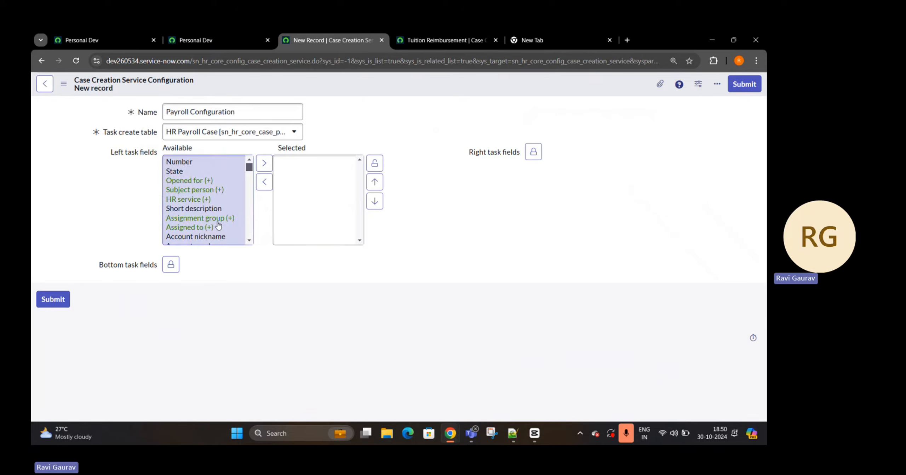
scroll(219, 220, down, 1)
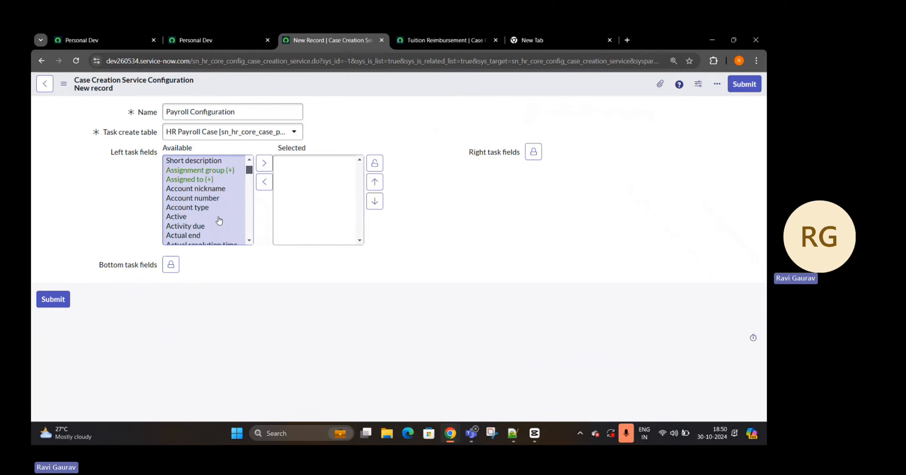
click(213, 208)
click(268, 169)
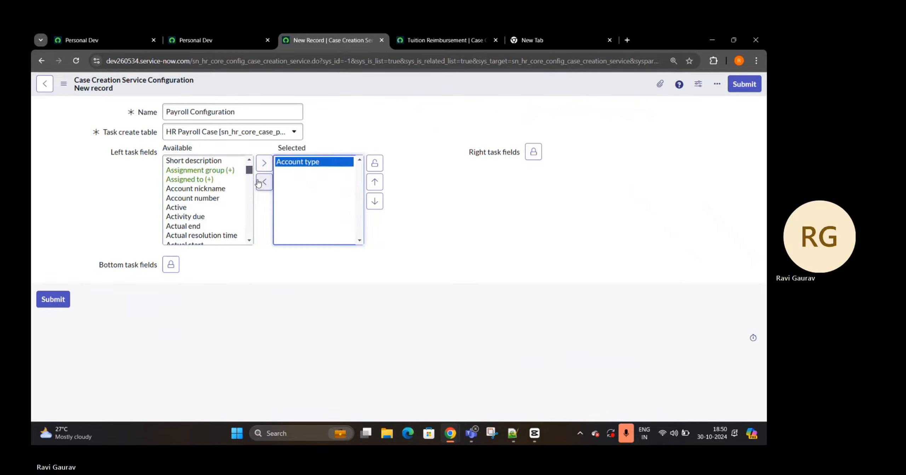
click(376, 169)
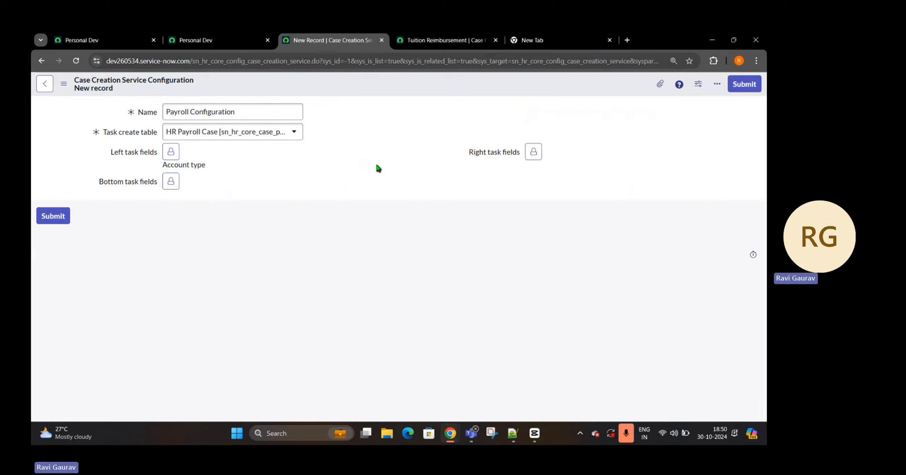
Step: Add Deposit amount and Deposit percent to the right task fields of the payroll configuration and lock the selection
click(533, 153)
scroll(554, 181, down, 8)
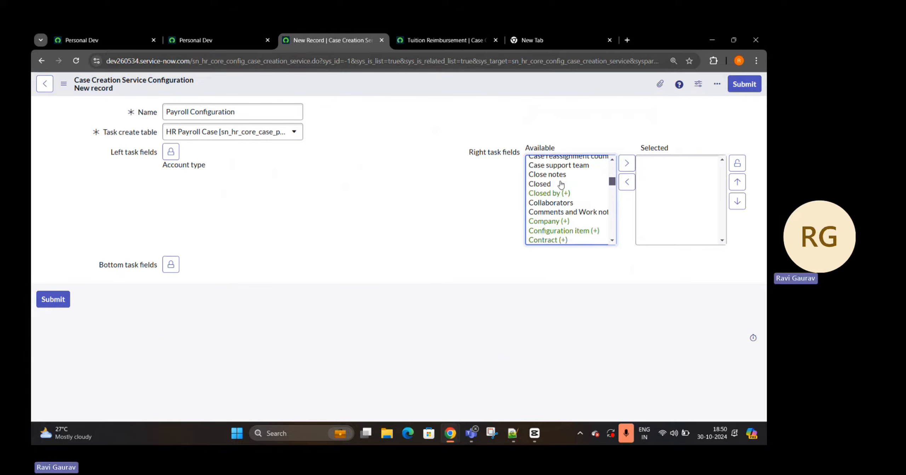
scroll(561, 184, down, 3)
scroll(572, 197, down, 2)
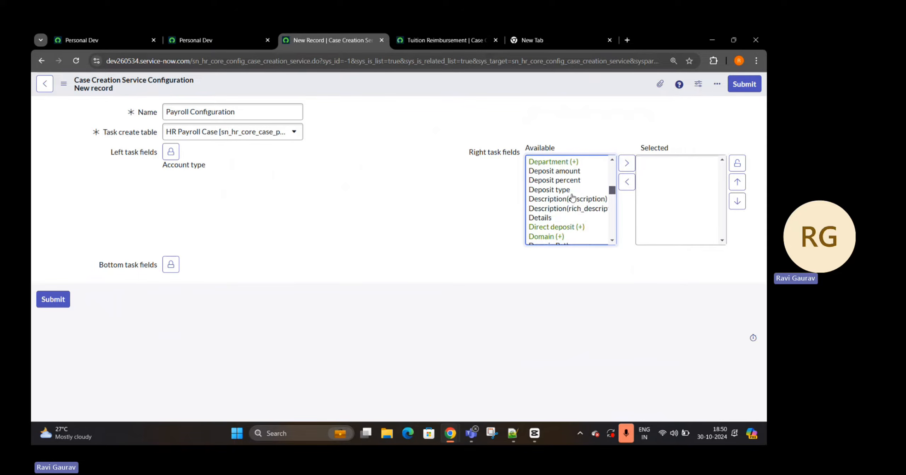
click(569, 173)
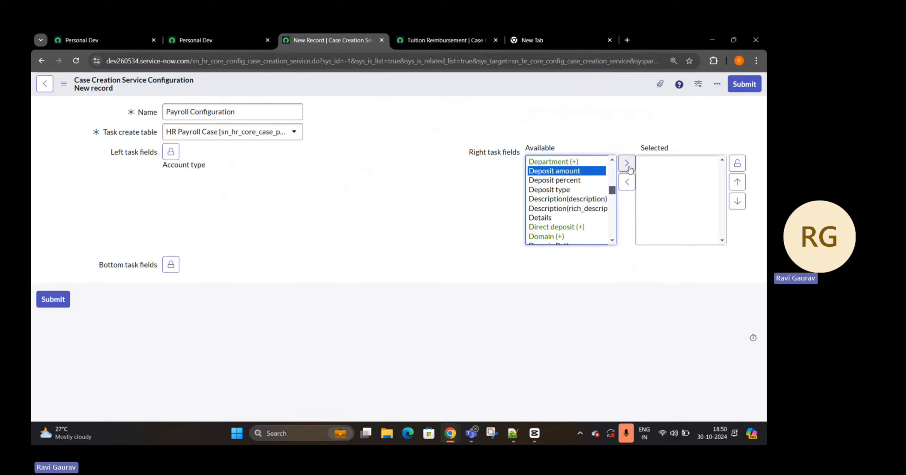
double_click(569, 172)
click(567, 173)
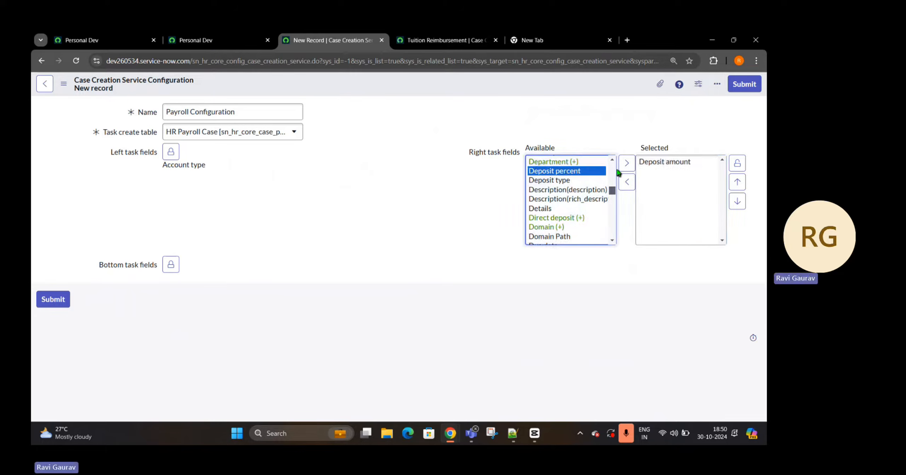
click(627, 163)
click(738, 163)
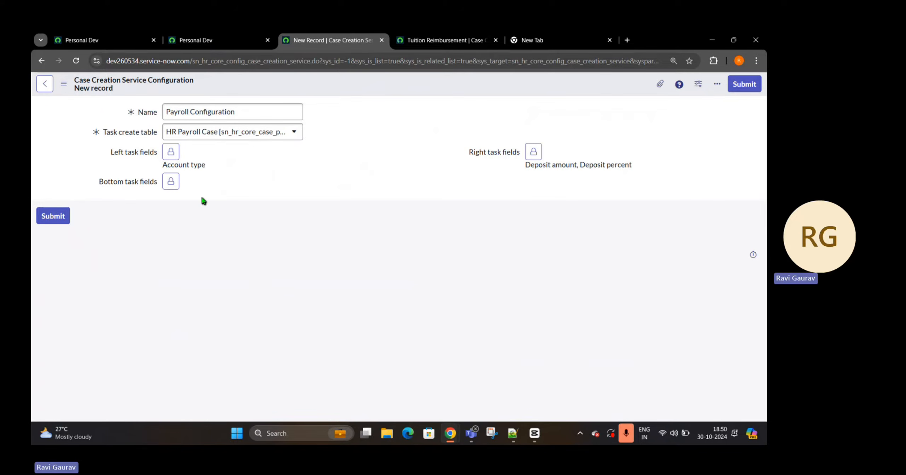
Step: Add Opened for and Subject person to the bottom task fields, lock the selection and save the payroll configuration
click(171, 181)
click(206, 248)
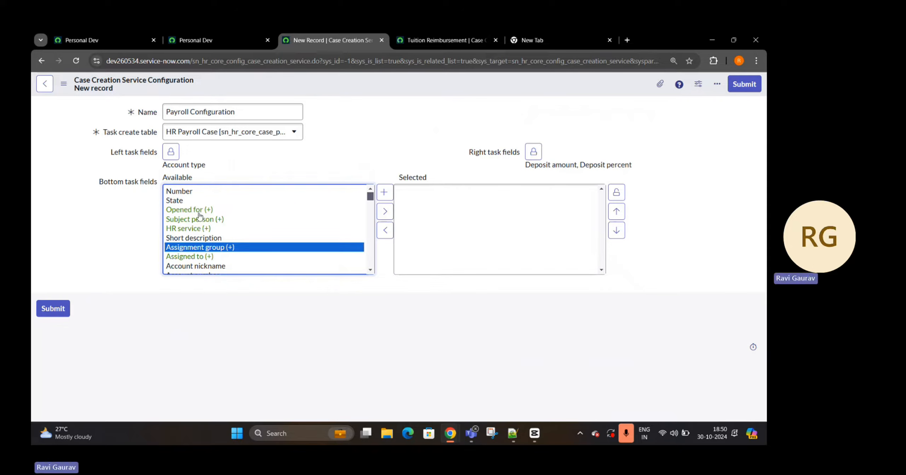
click(189, 210)
click(379, 211)
click(195, 220)
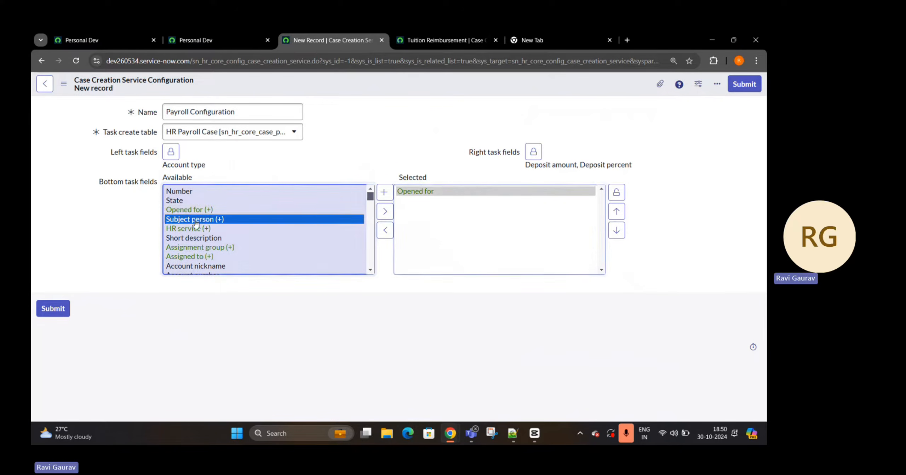
click(385, 211)
click(618, 194)
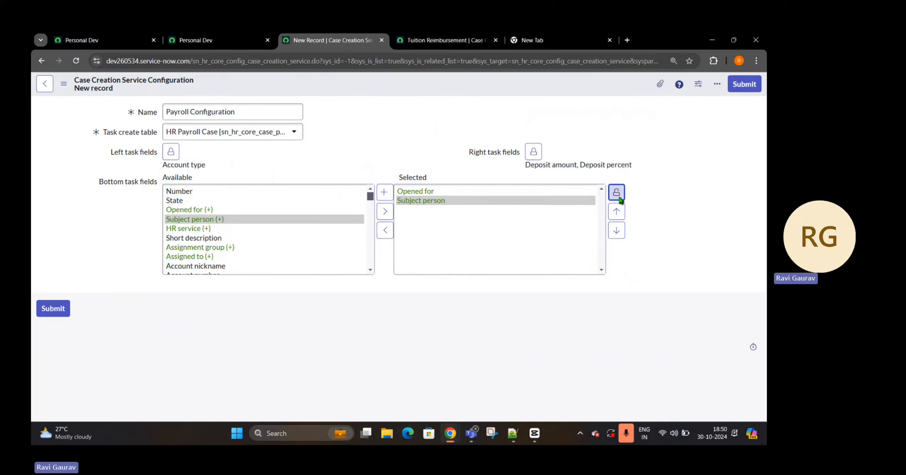
right_click(416, 89)
click(433, 92)
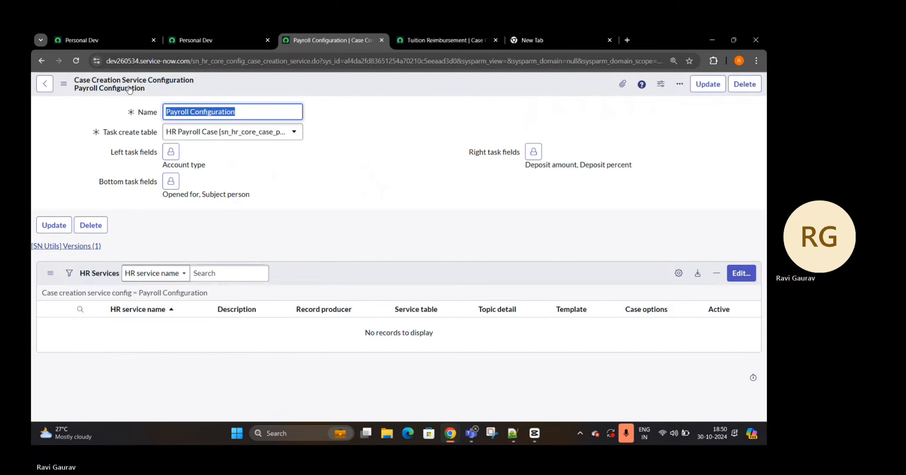
Step: Return to the case creation page, reload it and select the employee for the new case
click(447, 44)
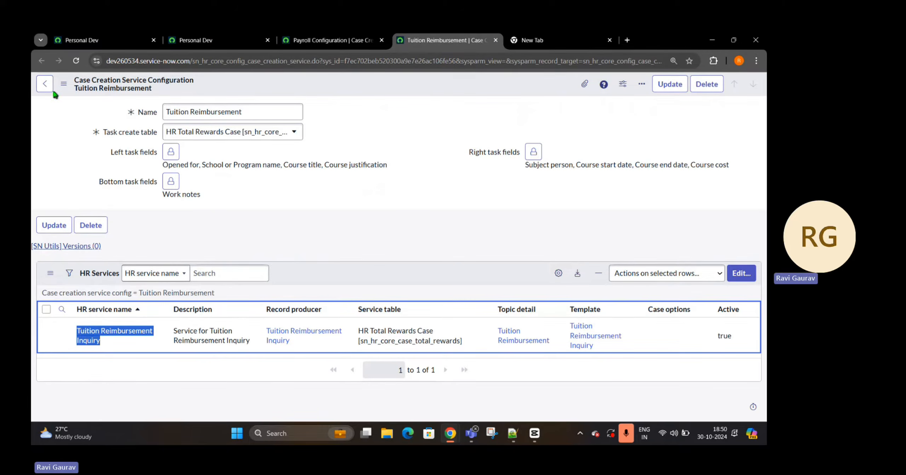
drag(232, 41, 447, 43)
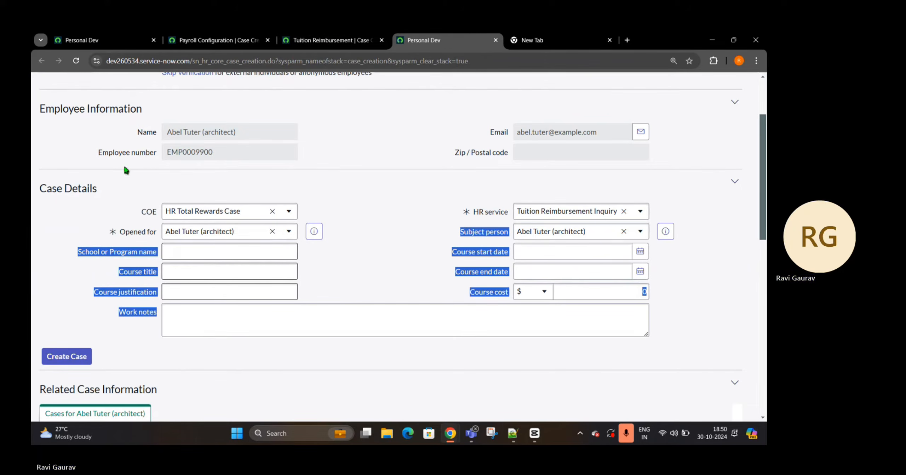
click(76, 61)
click(446, 123)
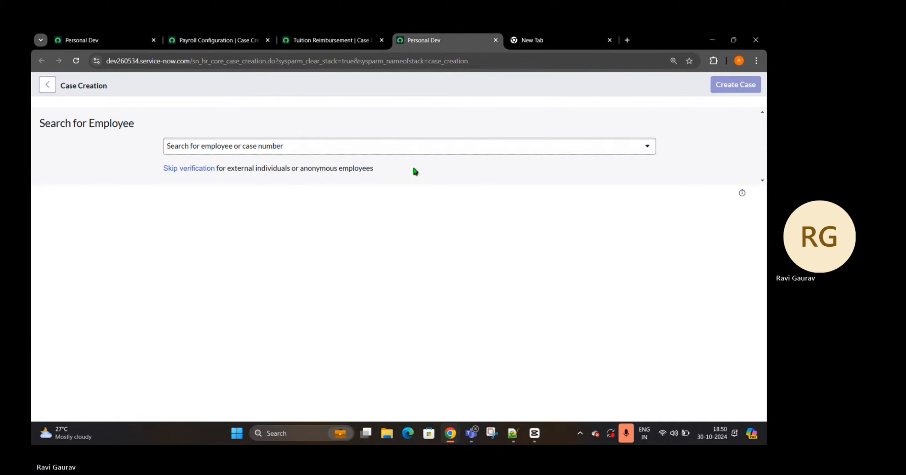
click(429, 153)
text(a)
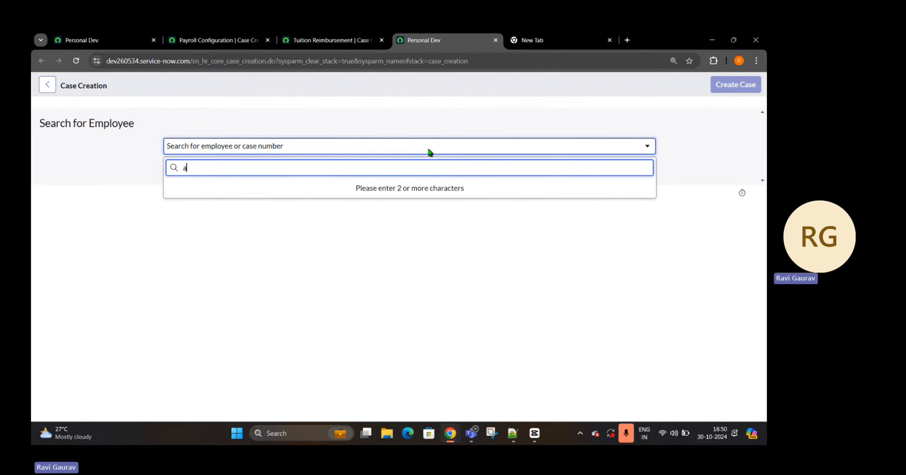
text(bel)
click(371, 194)
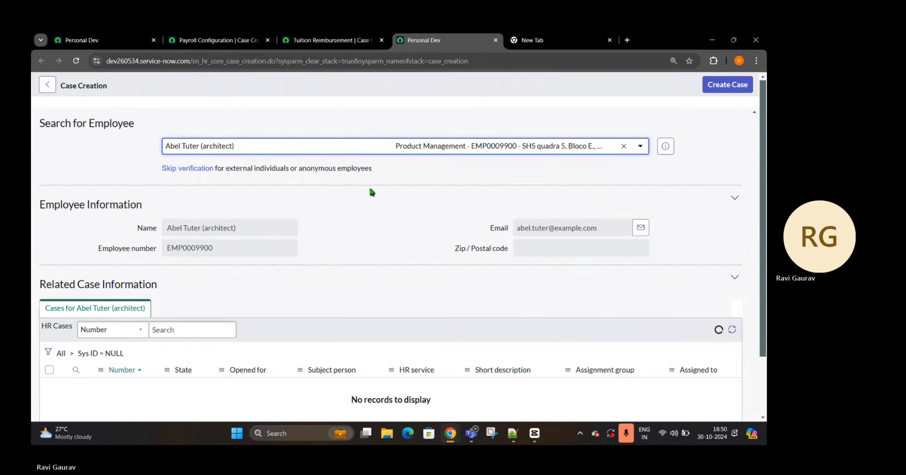
Step: Set the new case's COE to HR Payroll Case and open the list of HR services
click(187, 309)
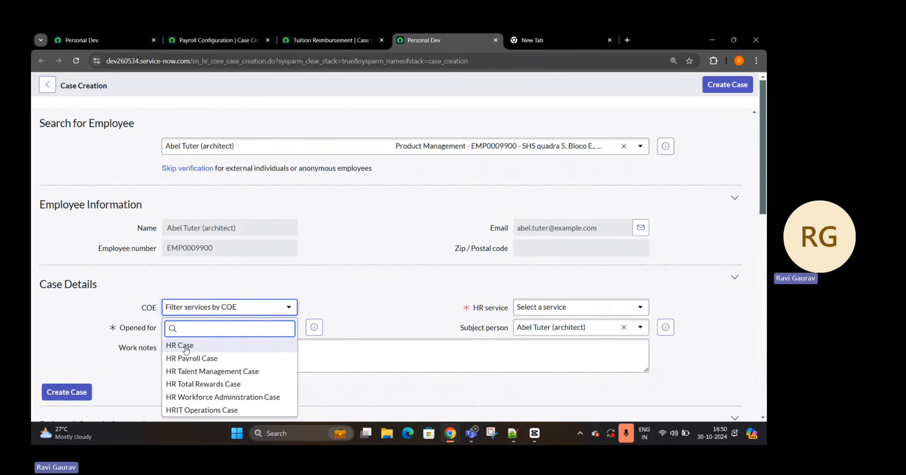
click(192, 359)
scroll(377, 283, down, 3)
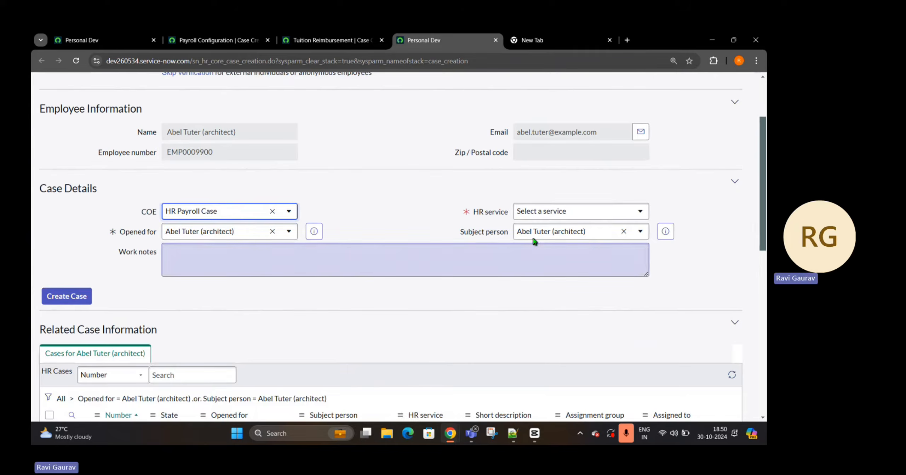
click(566, 213)
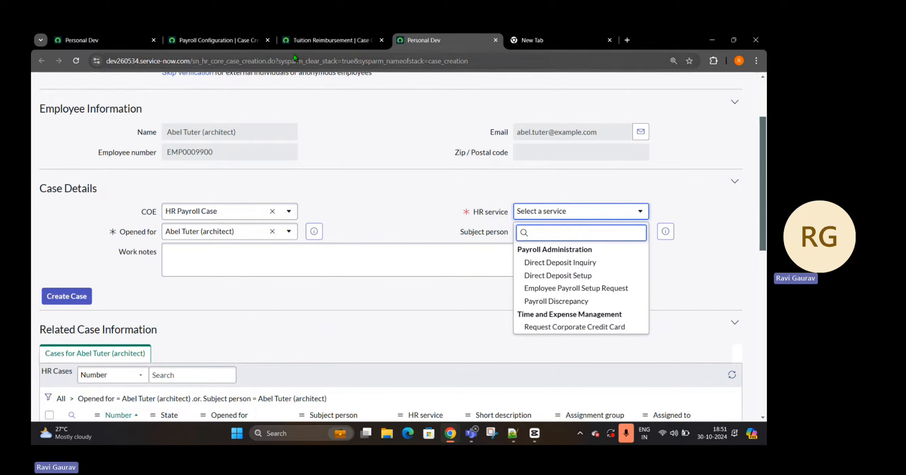
Step: Close the Tuition Reimbursement configuration, add Direct Deposit Setup to the Payroll Configuration's HR services and save
click(308, 40)
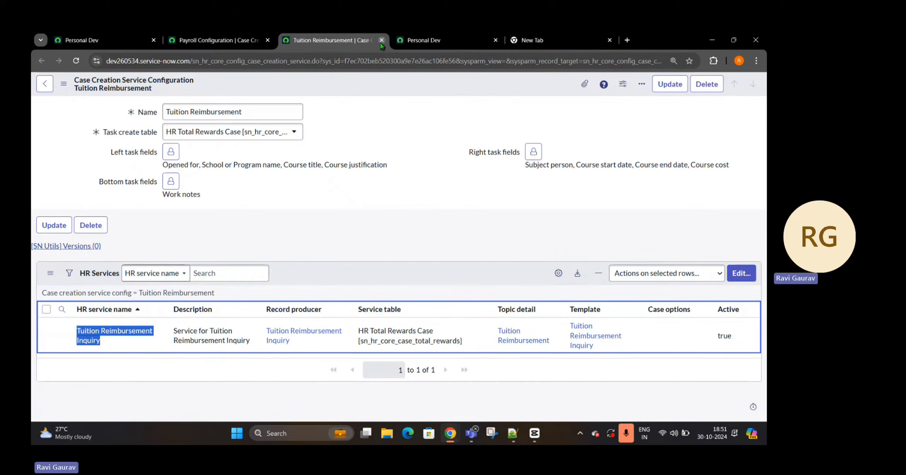
click(381, 41)
click(236, 43)
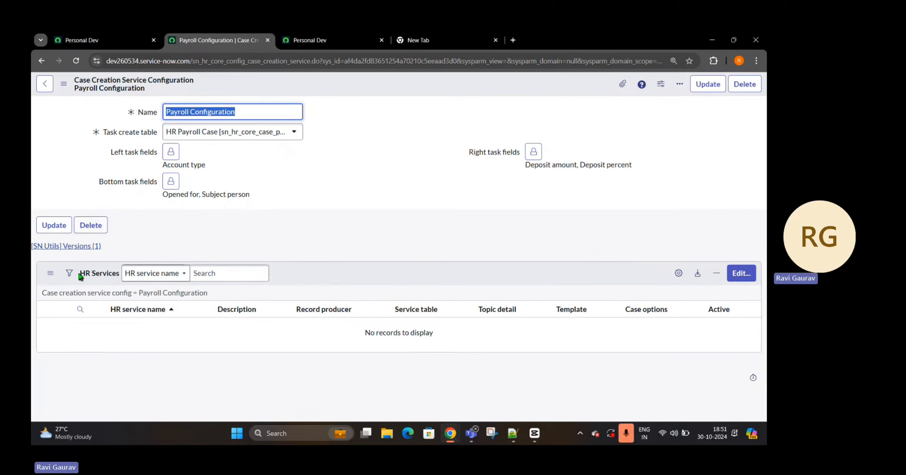
click(744, 274)
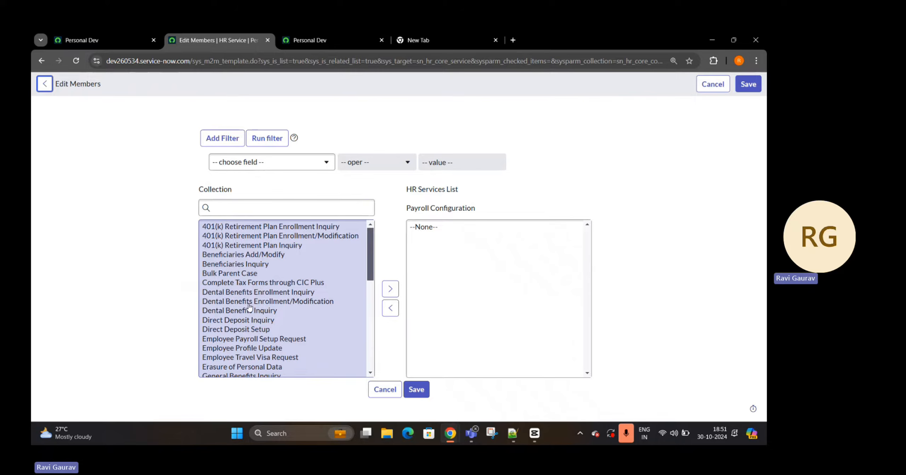
click(230, 320)
click(241, 330)
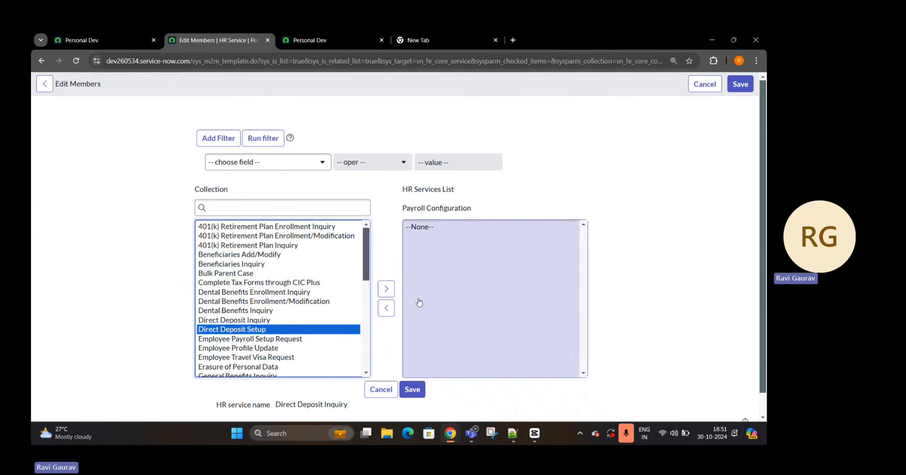
click(387, 288)
click(412, 389)
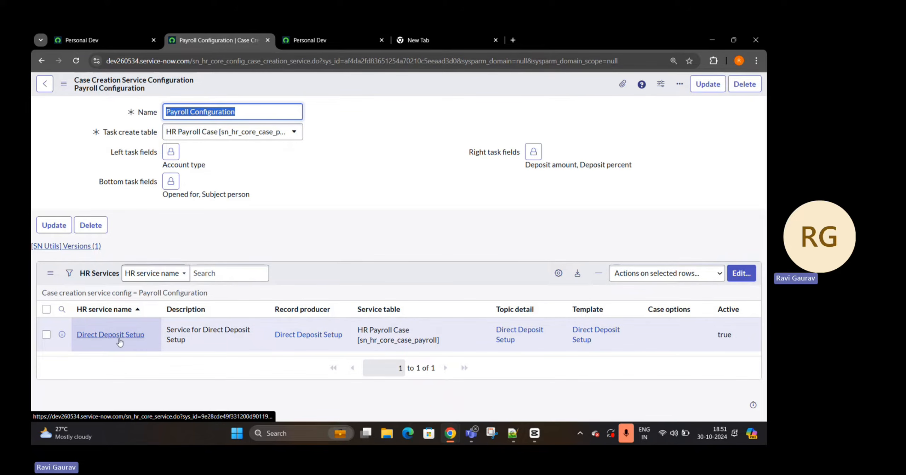
Step: Return to the case creation form and choose Direct Deposit Setup as the HR service
triple_click(191, 194)
click(330, 40)
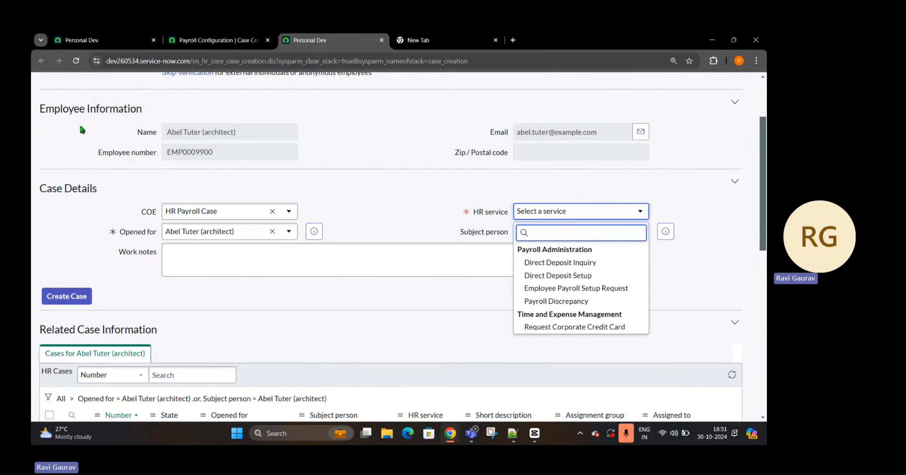
click(227, 308)
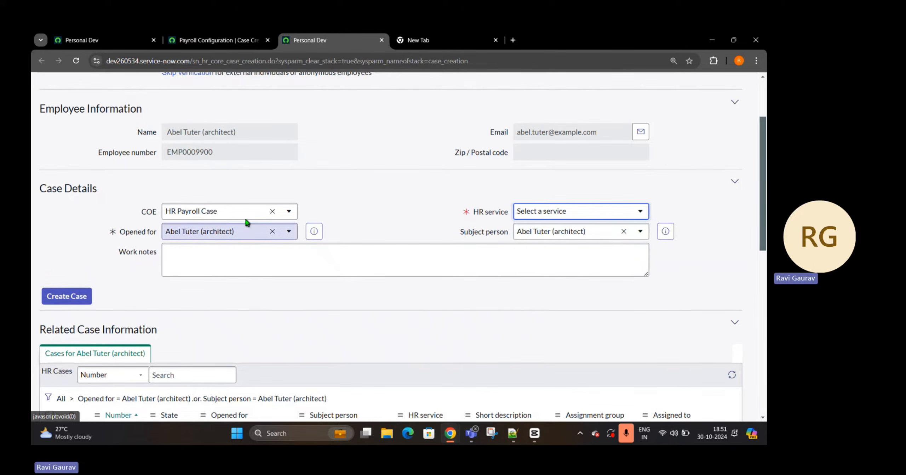
click(535, 212)
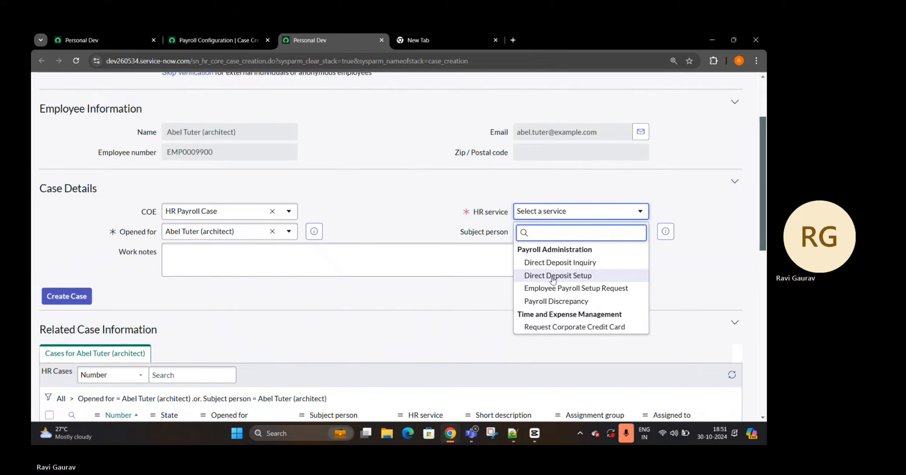
click(218, 40)
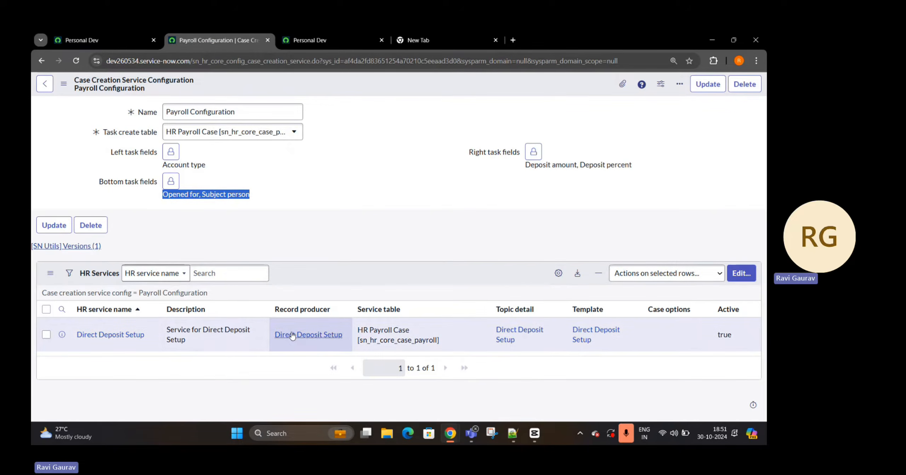
click(349, 39)
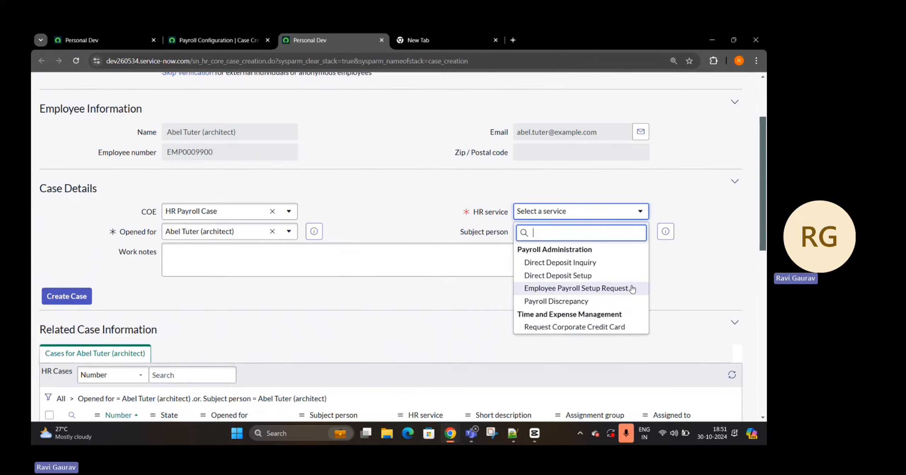
click(581, 278)
Step: Check the Opened for and Subject person fields, and set the Account type to Savings
drag(114, 276, 163, 280)
drag(105, 294, 169, 302)
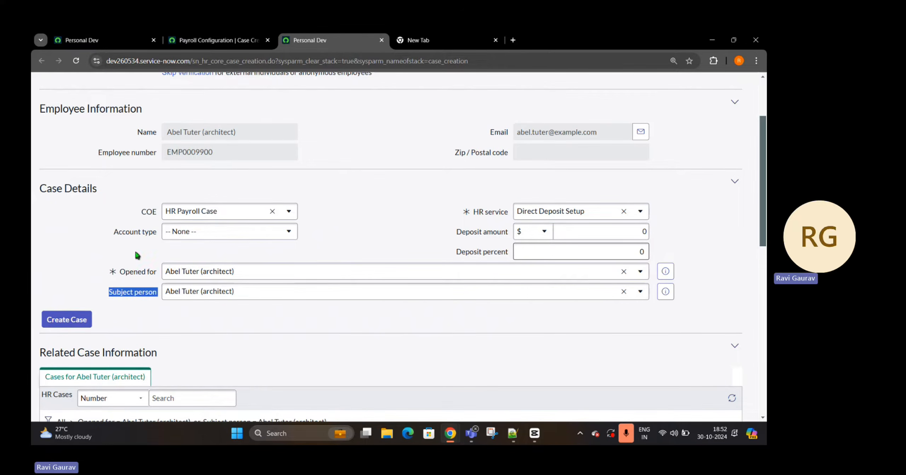
drag(113, 232, 159, 234)
click(182, 231)
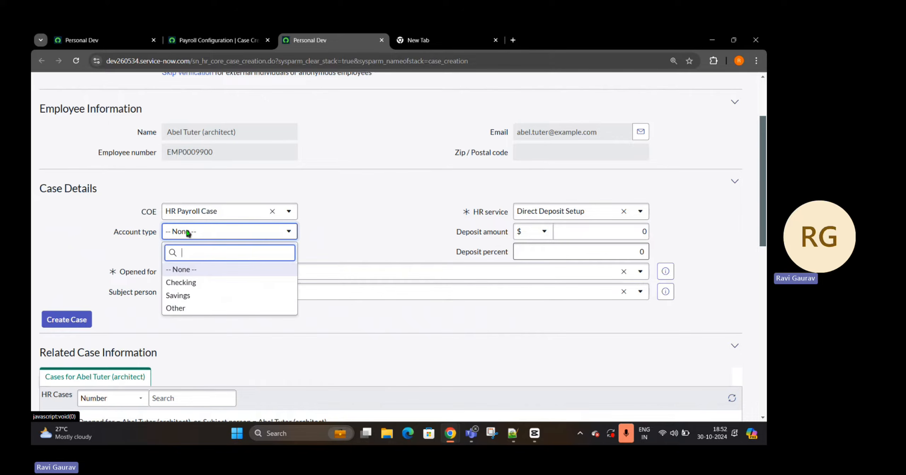
click(206, 300)
Step: Set the deposit amount to $1,000 and the deposit percent to 10, and create the case
click(619, 230)
click(609, 252)
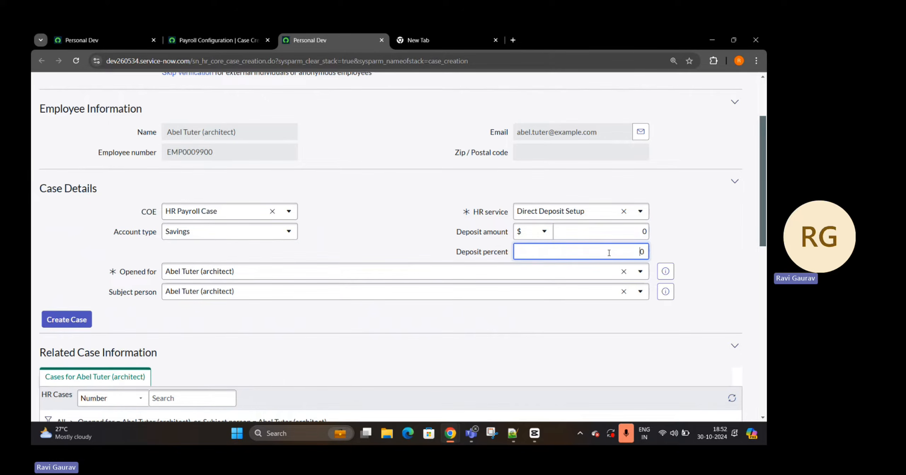
click(80, 229)
drag(145, 249, 236, 301)
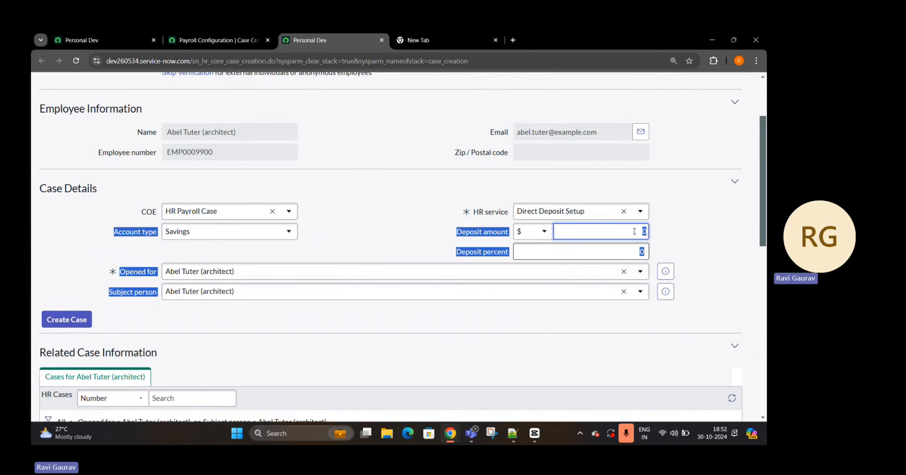
click(606, 232)
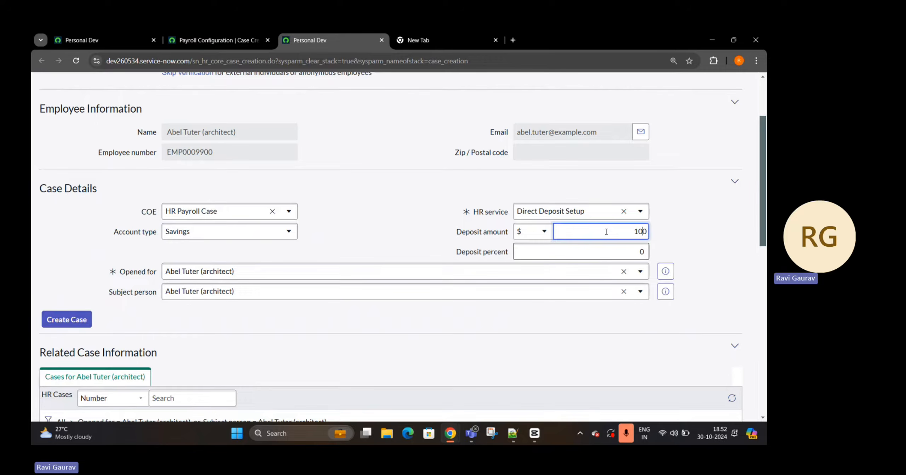
click(631, 255)
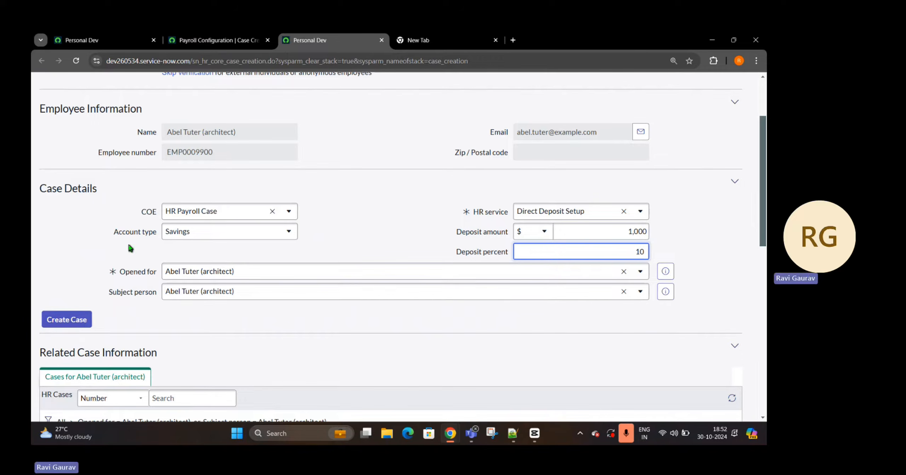
click(49, 325)
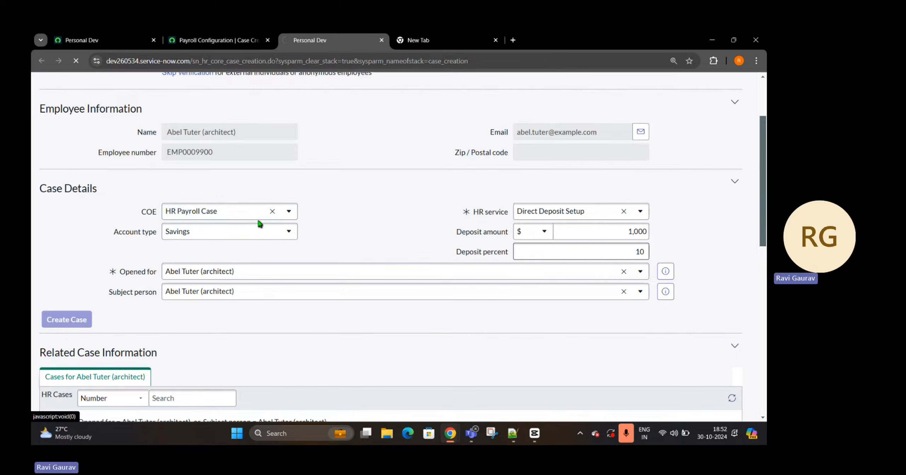
Step: Examine the fields on the newly created HR payroll case record
scroll(257, 217, up, 3)
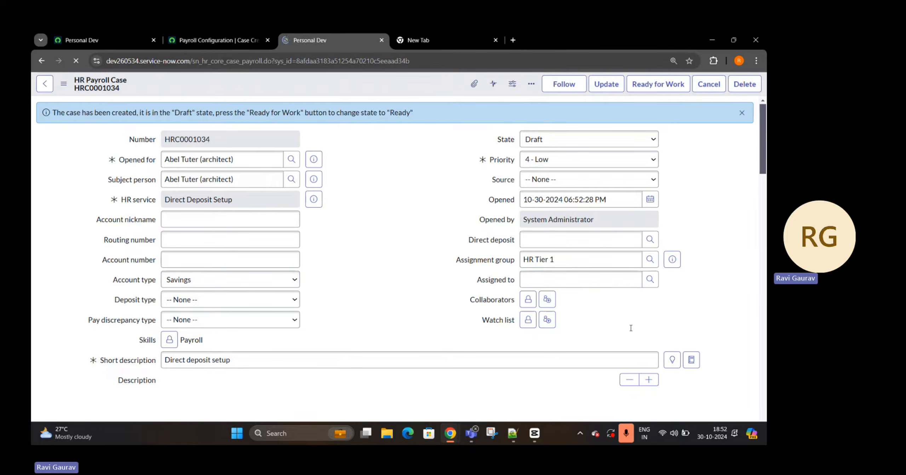
scroll(344, 313, down, 5)
scroll(355, 250, up, 5)
right_click(383, 79)
right_click(345, 80)
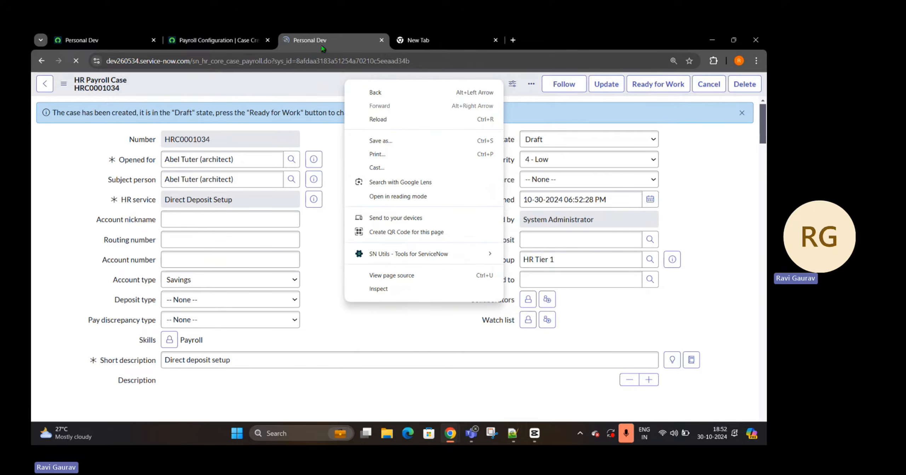
click(339, 184)
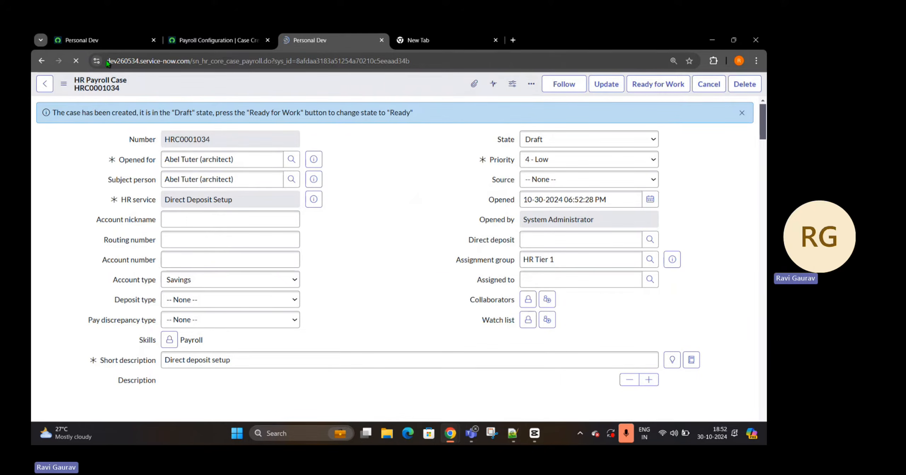
Step: Find Payroll Cases in the application navigator with "pay" and open the list in a new browser tab
click(89, 41)
drag(85, 114, 31, 118)
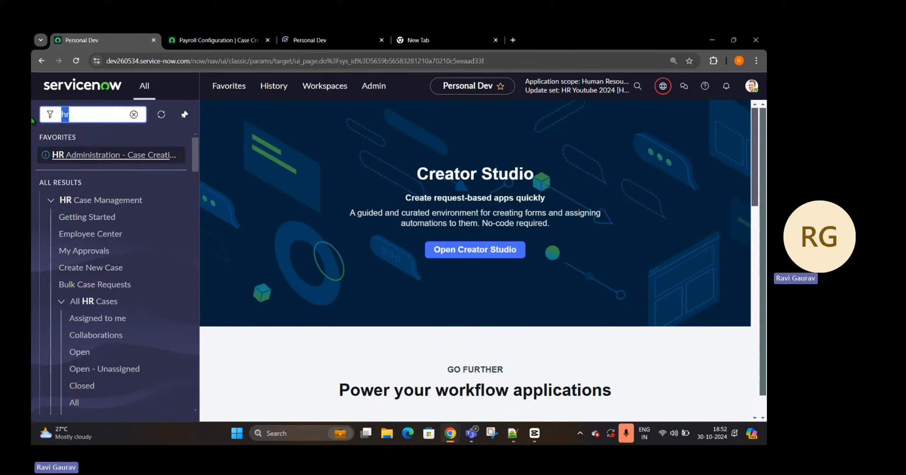
text(pay)
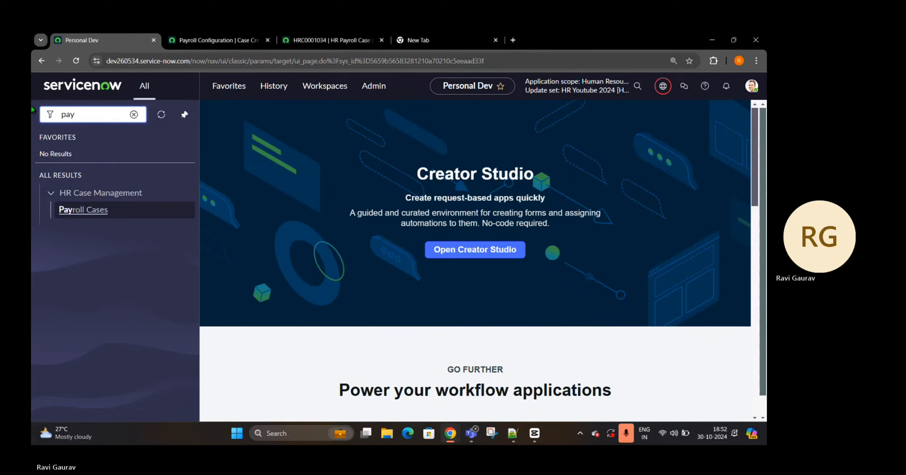
middle_click(93, 217)
click(232, 35)
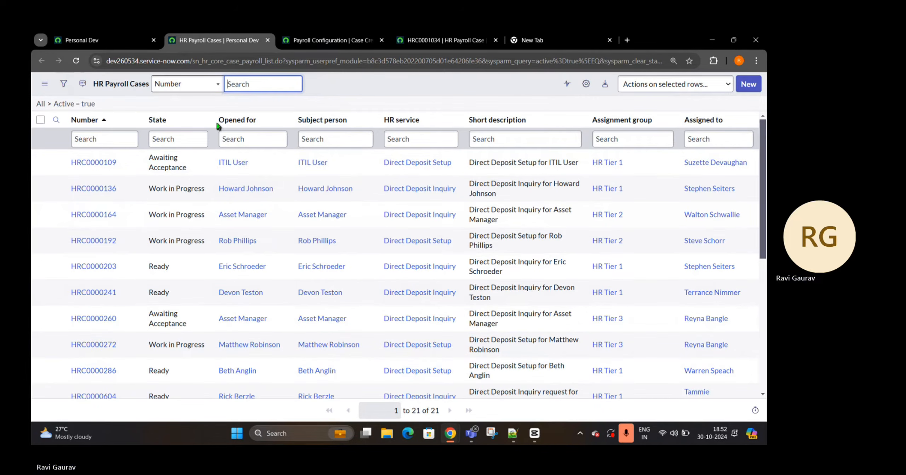
Step: Return to the newly created HR payroll case and check its Account type and the other form fields
click(439, 40)
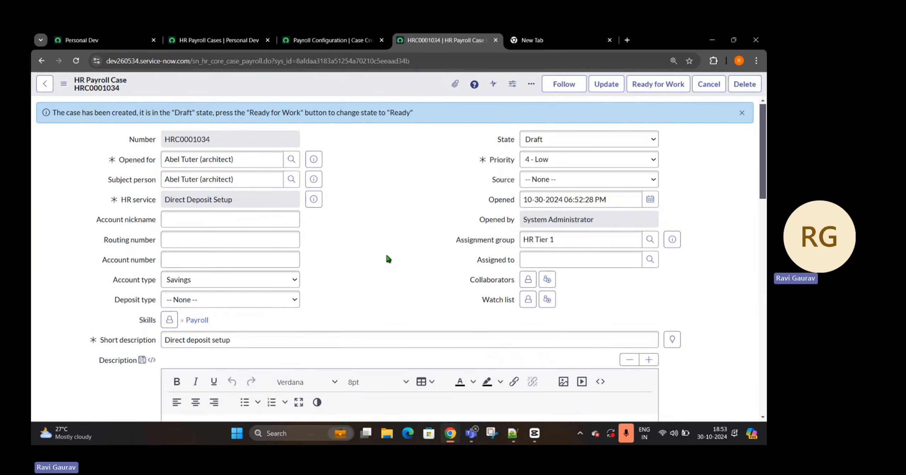
scroll(305, 209, down, 1)
drag(114, 232, 156, 235)
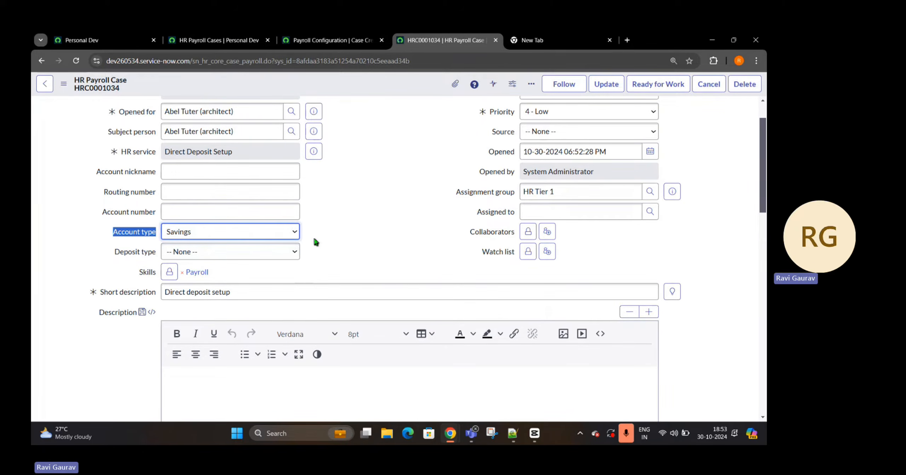
scroll(338, 231, up, 1)
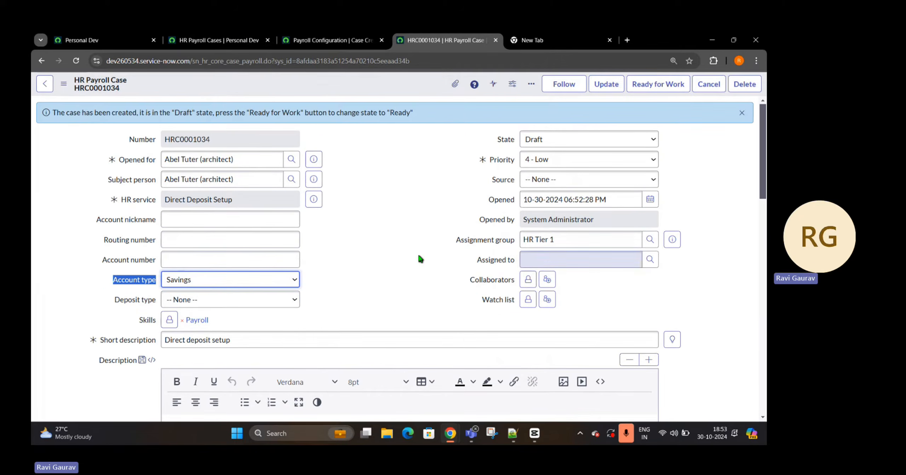
scroll(419, 259, down, 5)
scroll(384, 243, up, 5)
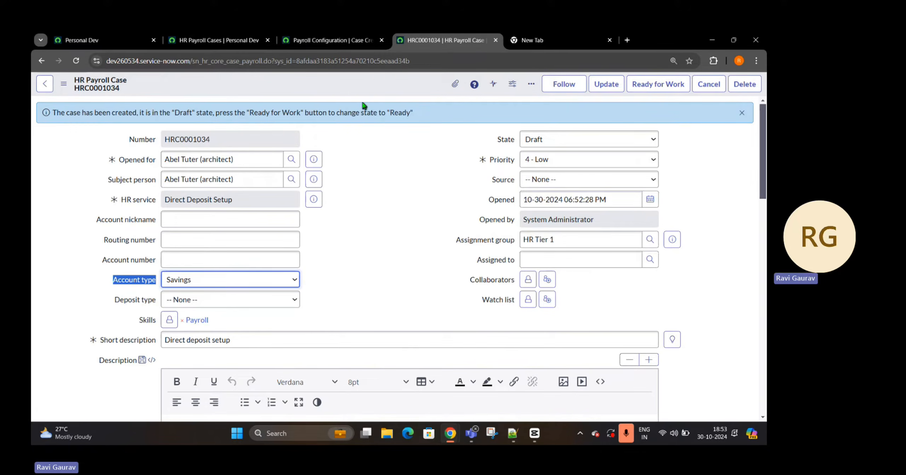
Step: Open the form layout configuration for the HR Payroll Case form
right_click(359, 81)
mouse_move(422, 163)
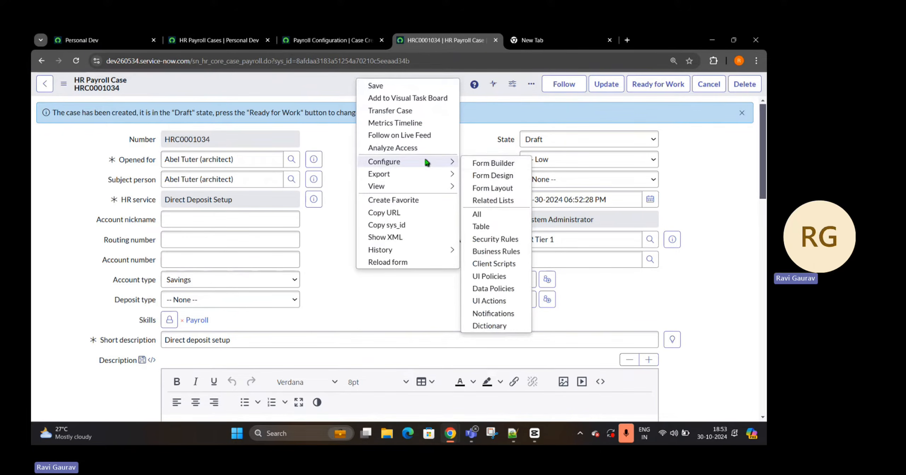
click(501, 188)
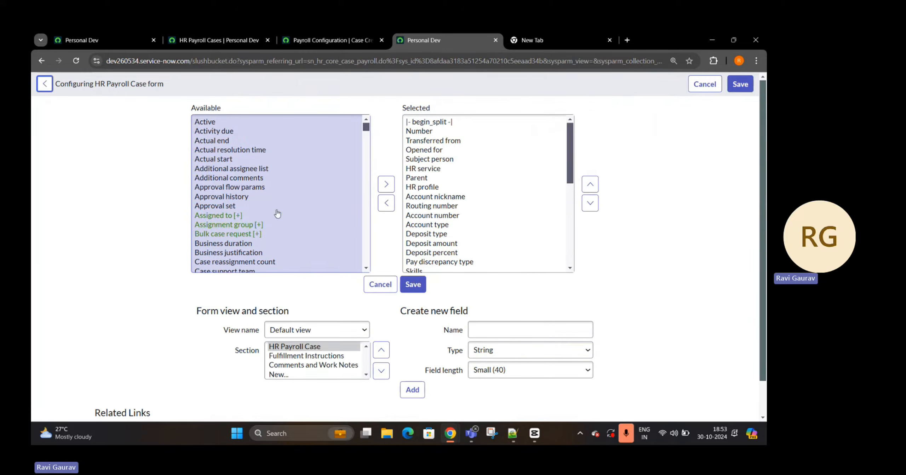
Step: Examine the available and selected fields in the HR Payroll Case form layout
scroll(277, 210, down, 10)
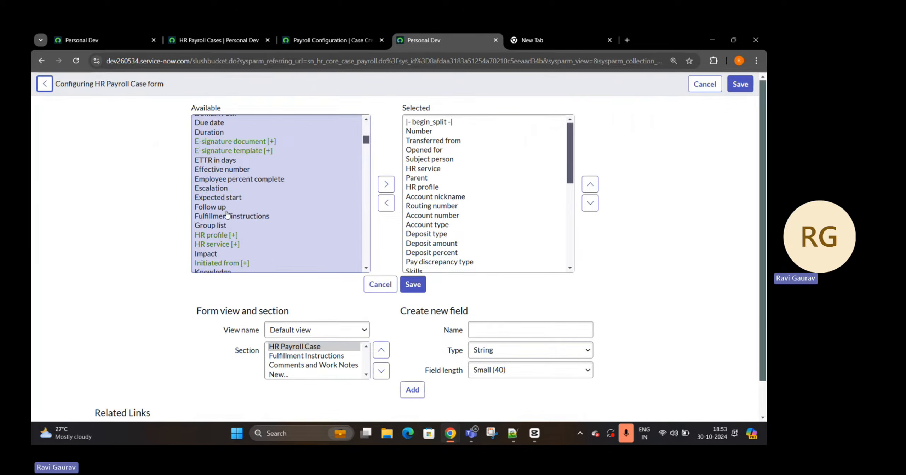
scroll(227, 213, down, 6)
scroll(227, 212, down, 3)
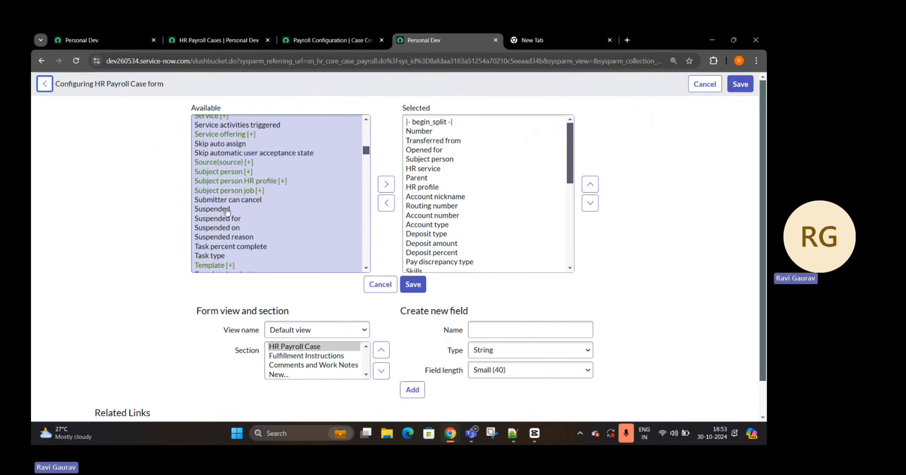
scroll(227, 212, up, 3)
scroll(227, 212, up, 10)
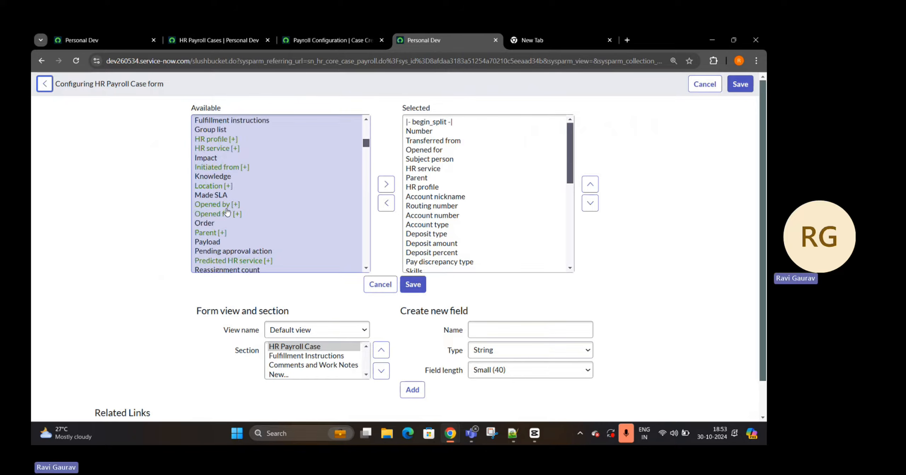
scroll(227, 212, down, 15)
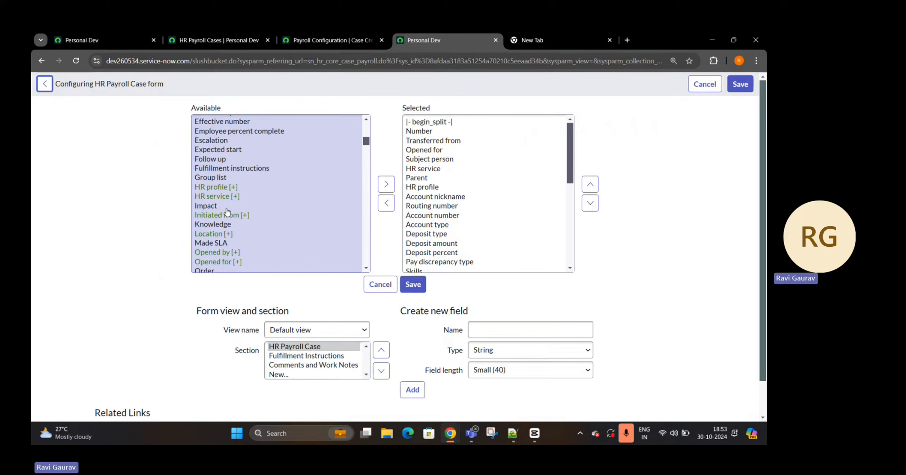
scroll(227, 212, down, 5)
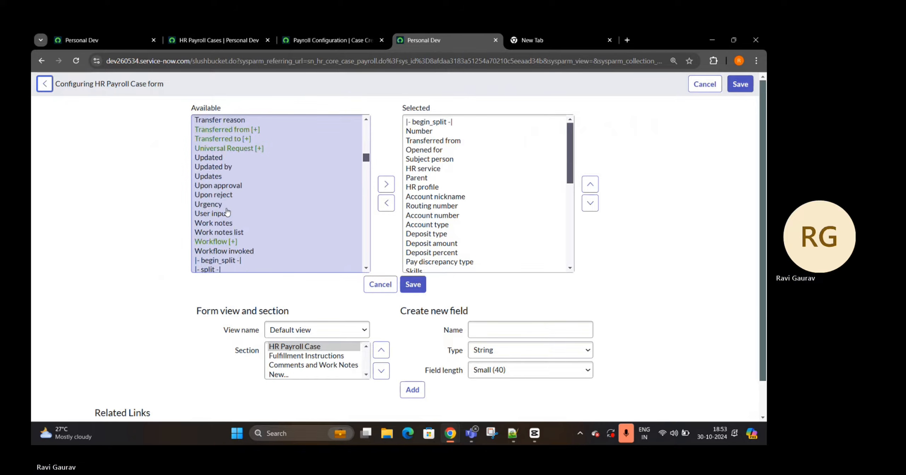
scroll(227, 211, up, 10)
scroll(247, 215, up, 3)
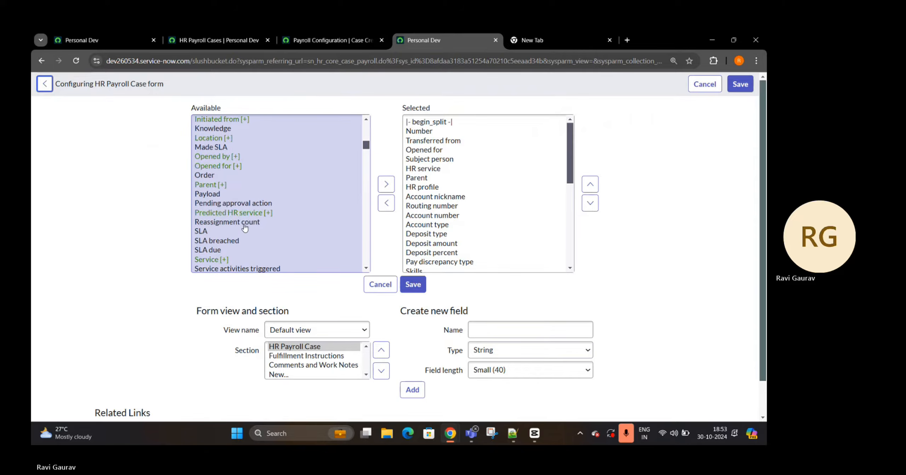
scroll(459, 226, down, 5)
scroll(459, 226, up, 5)
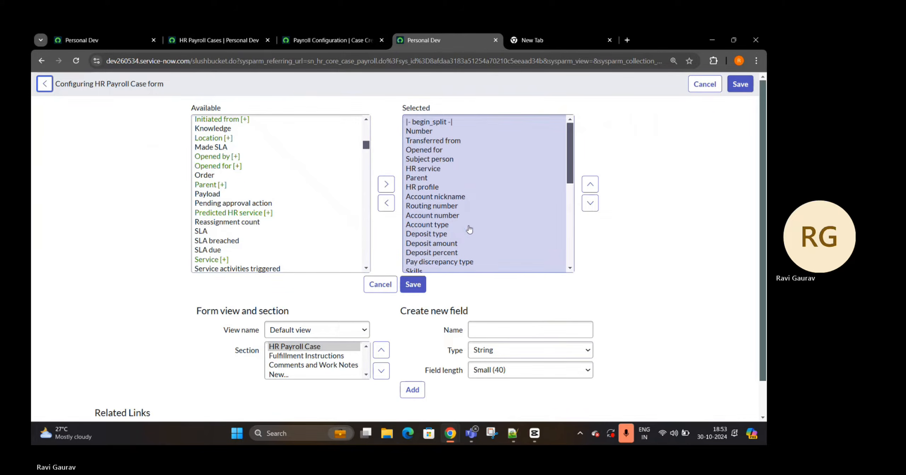
scroll(470, 230, down, 10)
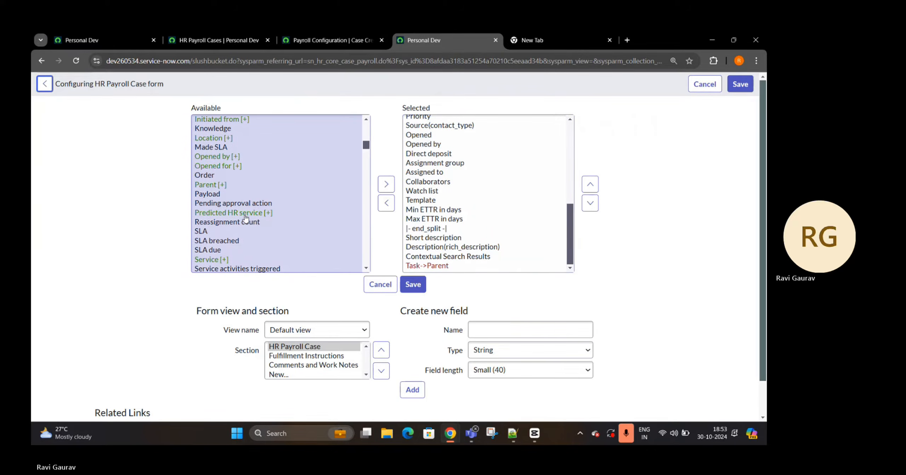
scroll(226, 209, down, 1)
scroll(226, 209, up, 7)
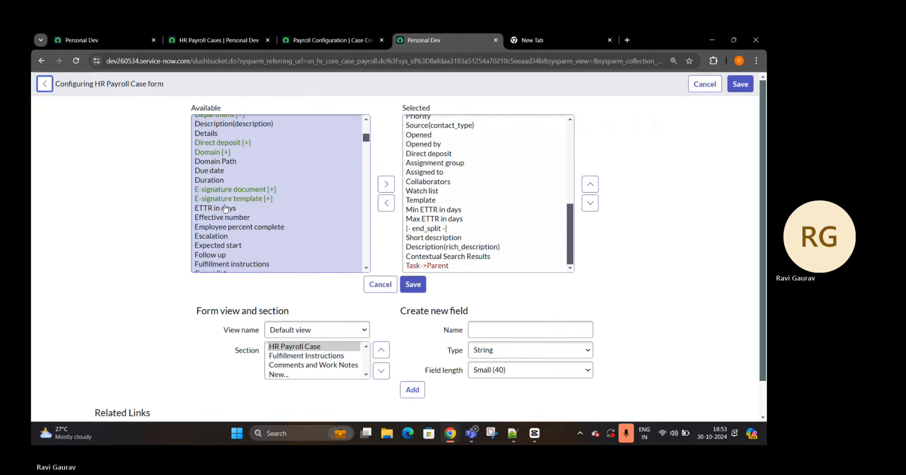
Step: Open the Direct Deposit Setup HR service from the Payroll Configuration's related services in a new browser tab
click(229, 39)
click(329, 40)
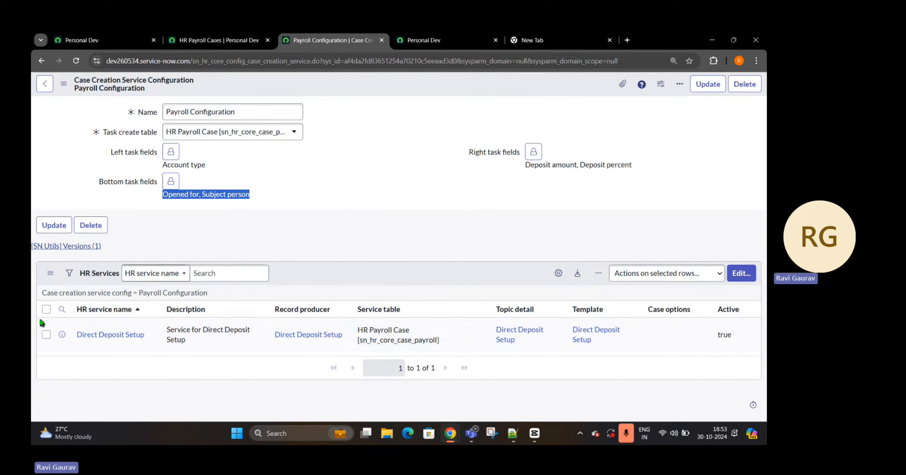
click(60, 337)
right_click(60, 337)
click(116, 219)
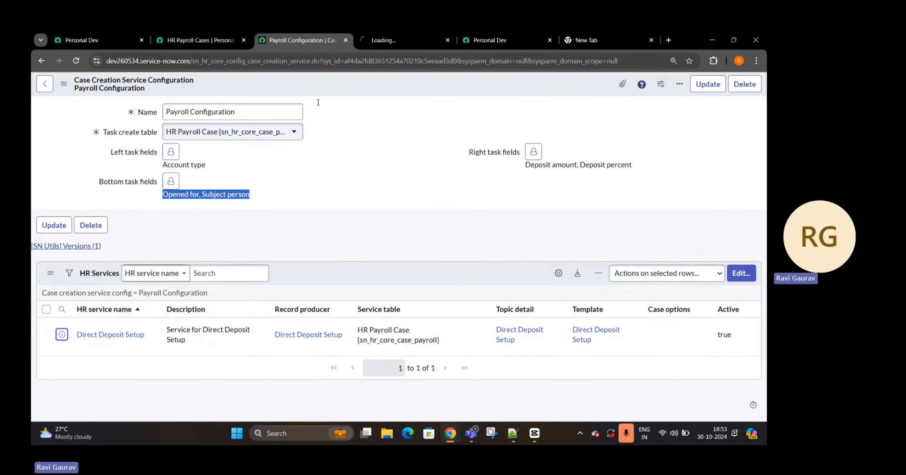
click(420, 41)
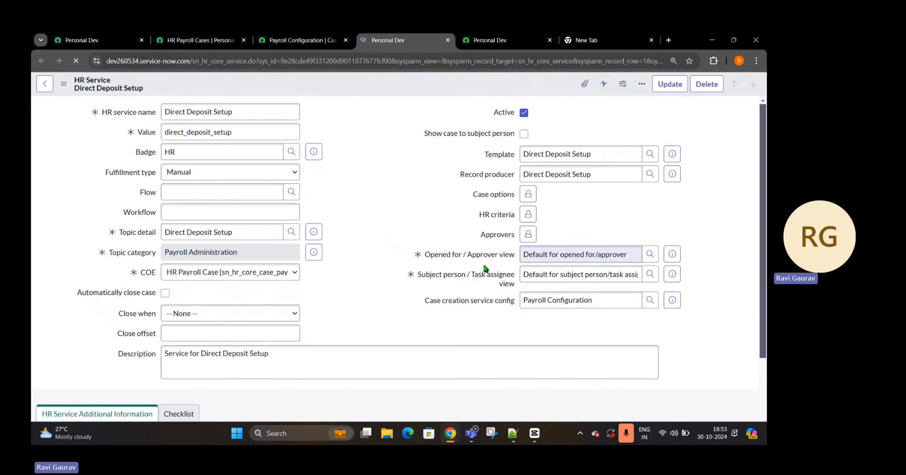
Step: Check the right task fields of the Payroll Configuration, and return to the Direct Deposit Setup service record
click(290, 40)
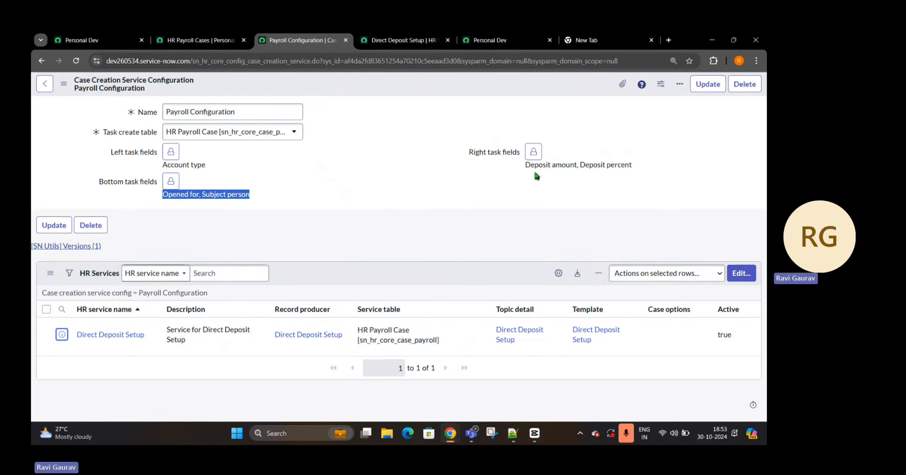
drag(526, 165, 571, 167)
click(407, 40)
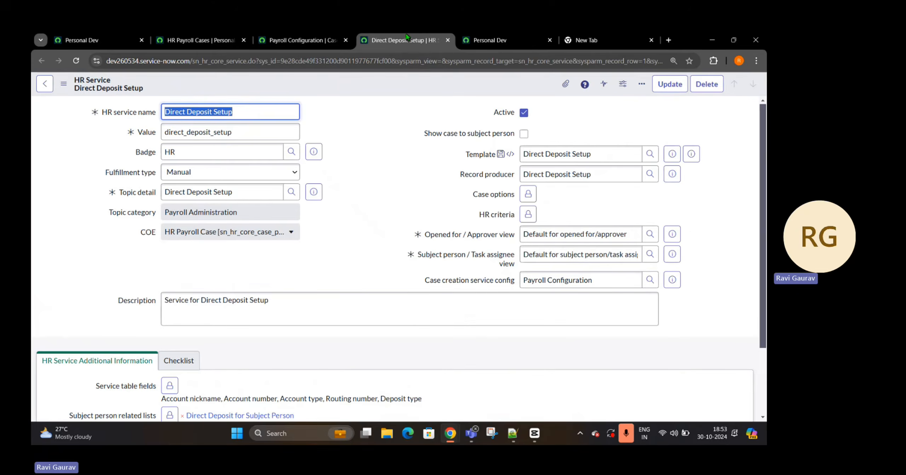
Step: Look for Deposit amount among the selected fields in the HR Payroll Case form layout, and leave the layout without saving
click(481, 37)
scroll(205, 161, up, 1)
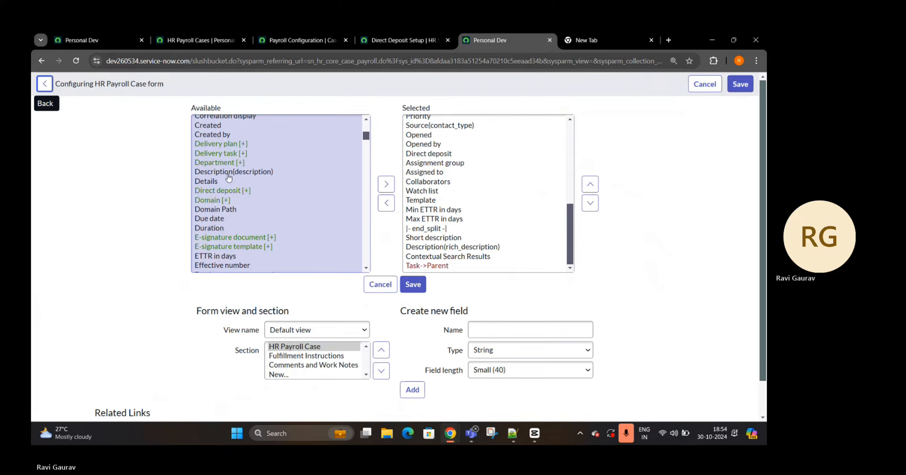
scroll(238, 193, up, 1)
scroll(226, 212, down, 1)
scroll(438, 216, up, 6)
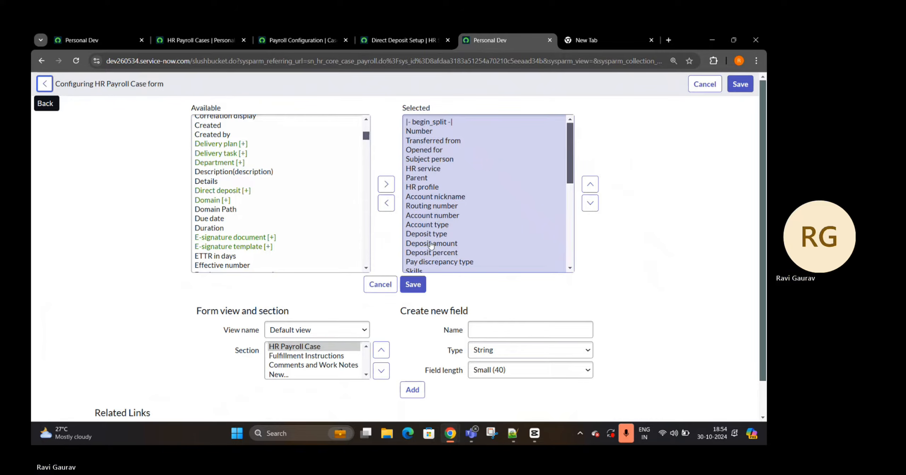
click(431, 244)
click(389, 289)
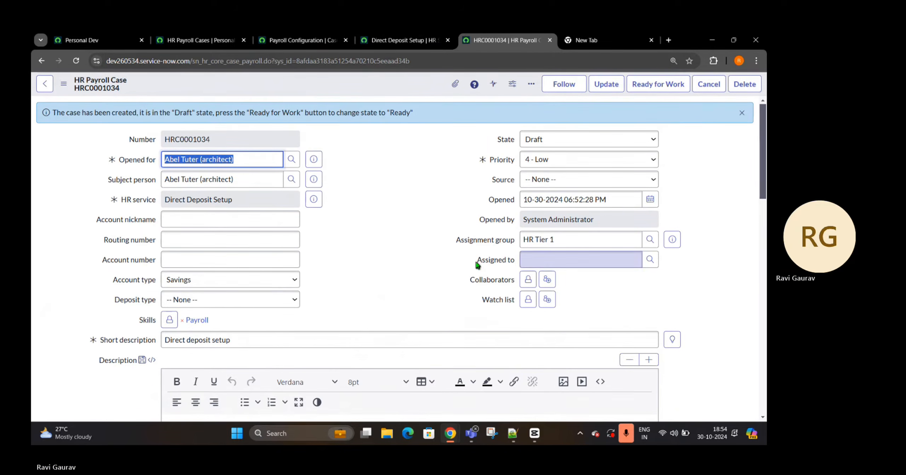
Step: Dismiss the draft-state message on the HR payroll case and look over its form fields
click(742, 113)
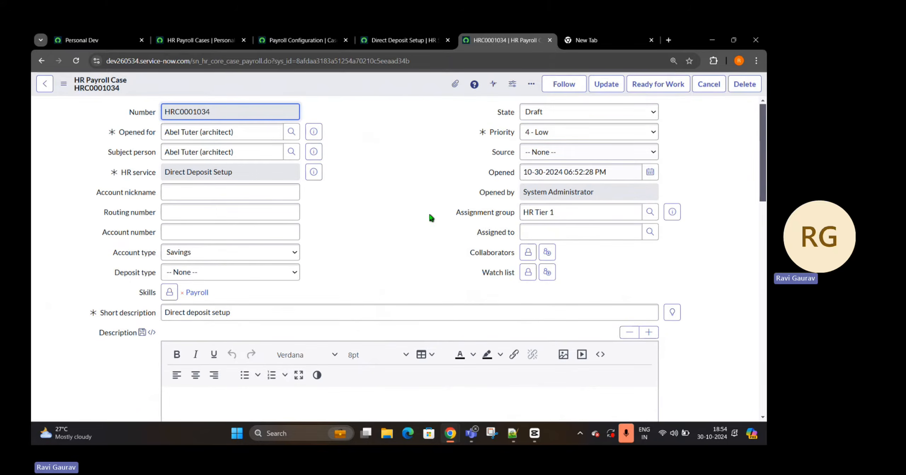
scroll(486, 252, down, 3)
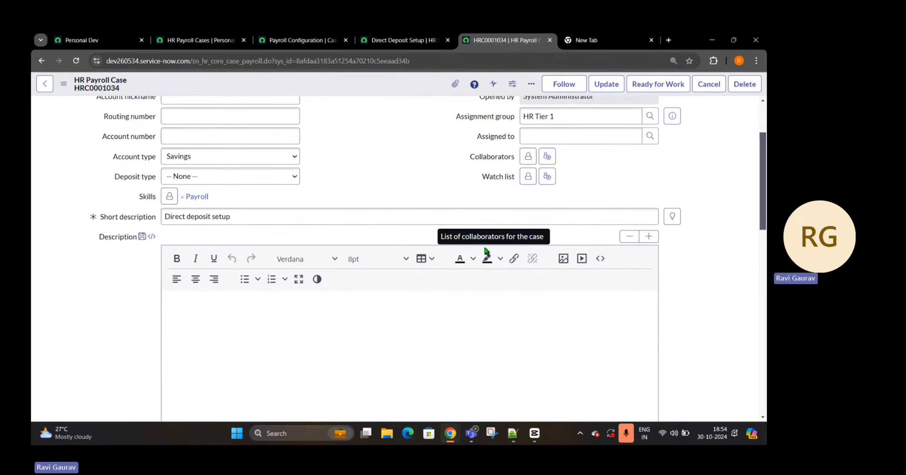
scroll(486, 252, up, 3)
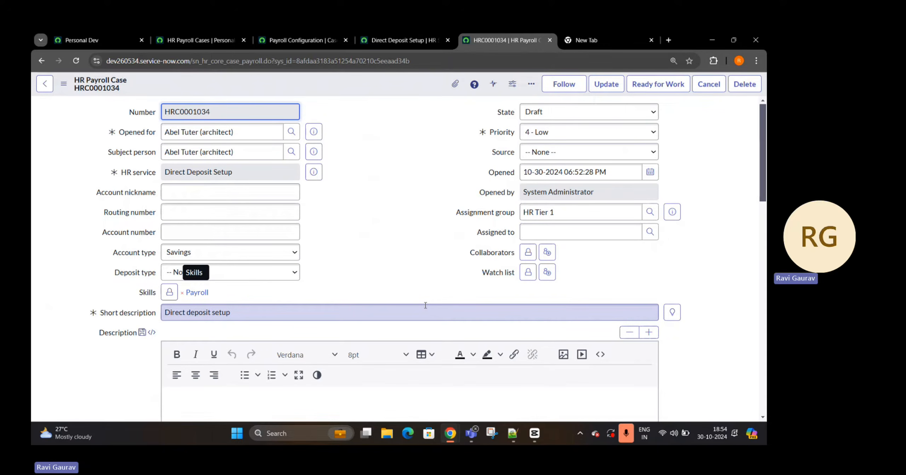
Step: Personalize the HR Payroll Cases list by adding the Deposit amount and Deposit percent columns
click(212, 40)
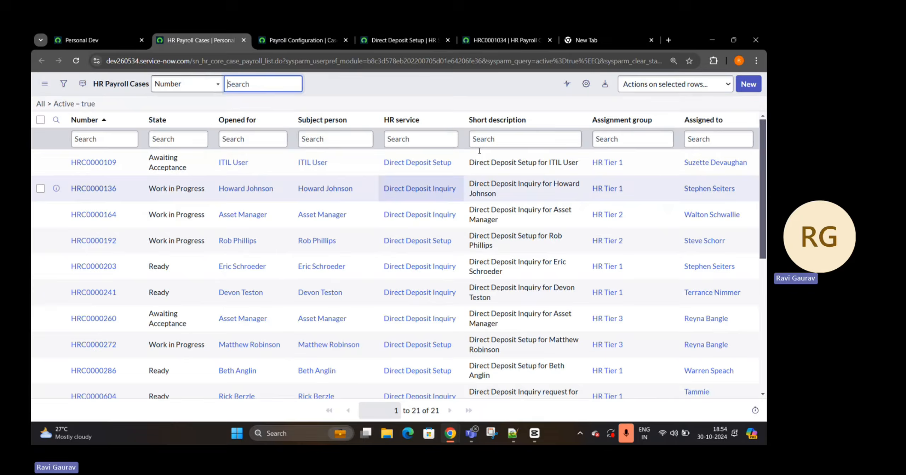
click(586, 84)
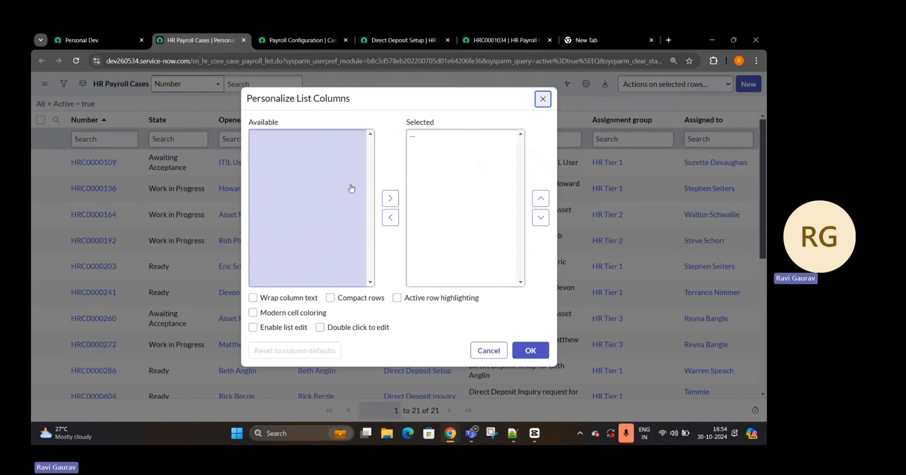
click(275, 166)
click(266, 201)
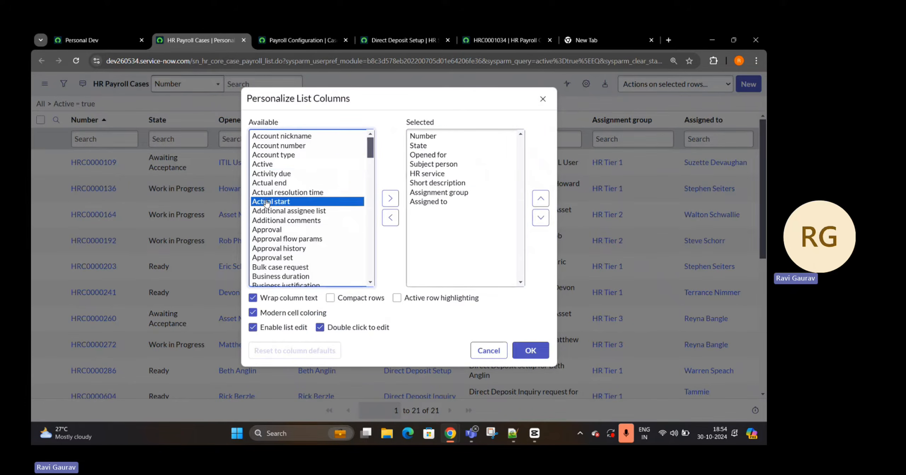
key(d)
key(d)
key(d)
key(d)
key(d)
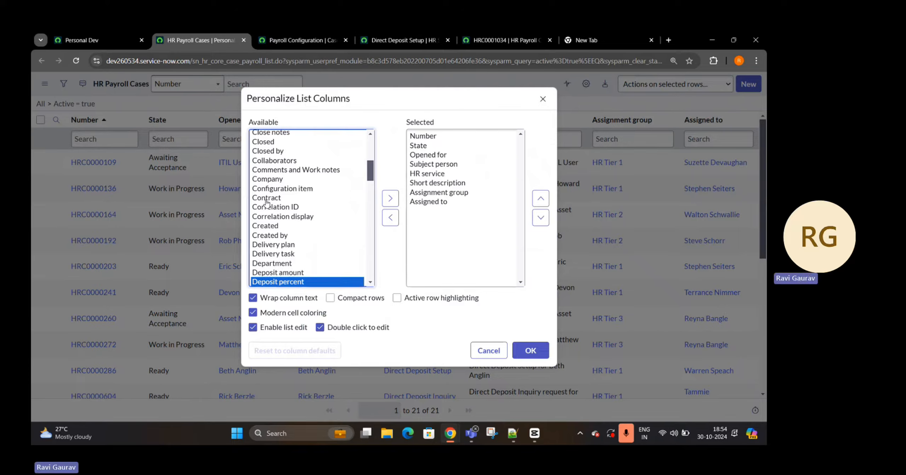
click(294, 274)
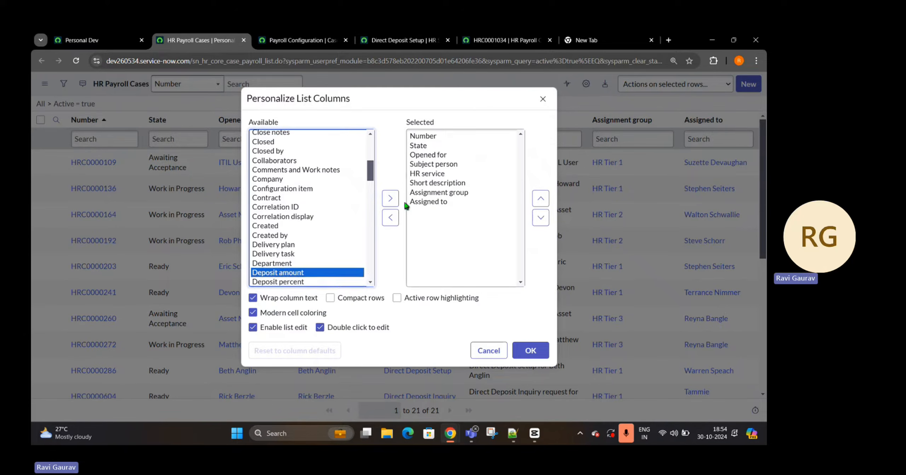
click(390, 199)
click(327, 273)
click(392, 200)
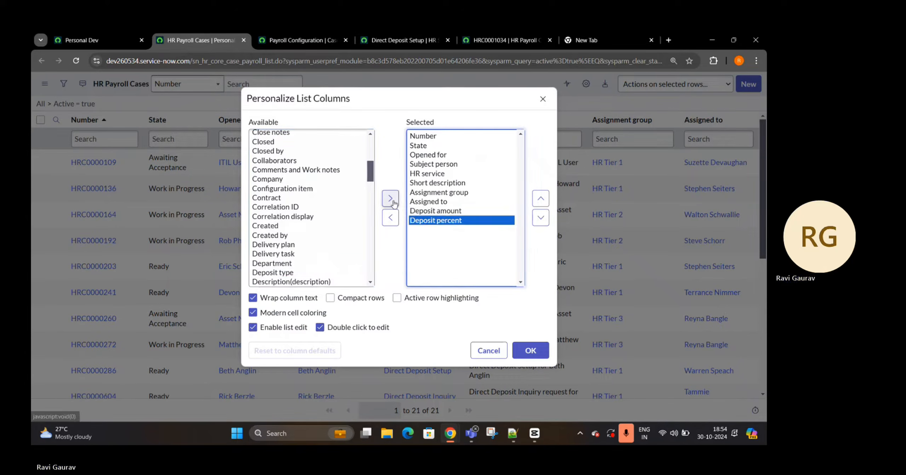
Step: Move the Deposit amount column up to directly after Opened for in the selected columns
click(447, 212)
click(541, 198)
click(541, 199)
click(541, 199)
click(541, 198)
click(540, 198)
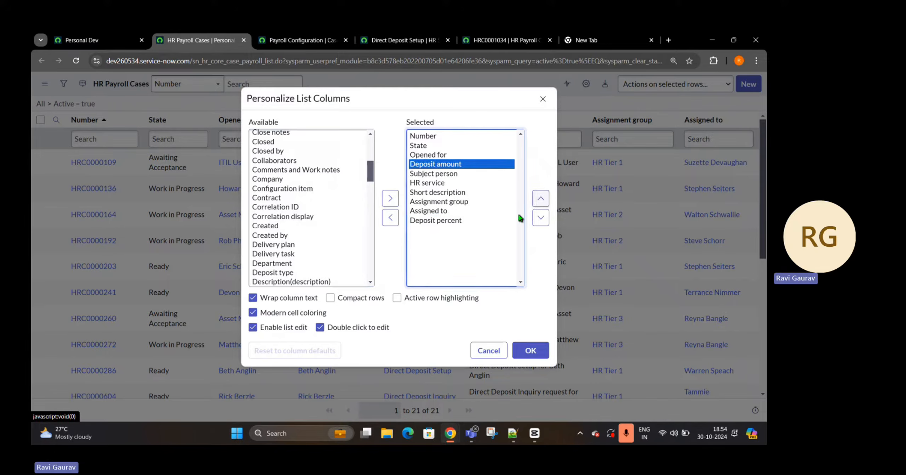
Step: Move the Deposit percent column up to directly after Deposit amount, and apply the list column changes
click(478, 221)
click(540, 198)
click(541, 198)
click(540, 199)
click(541, 198)
click(540, 199)
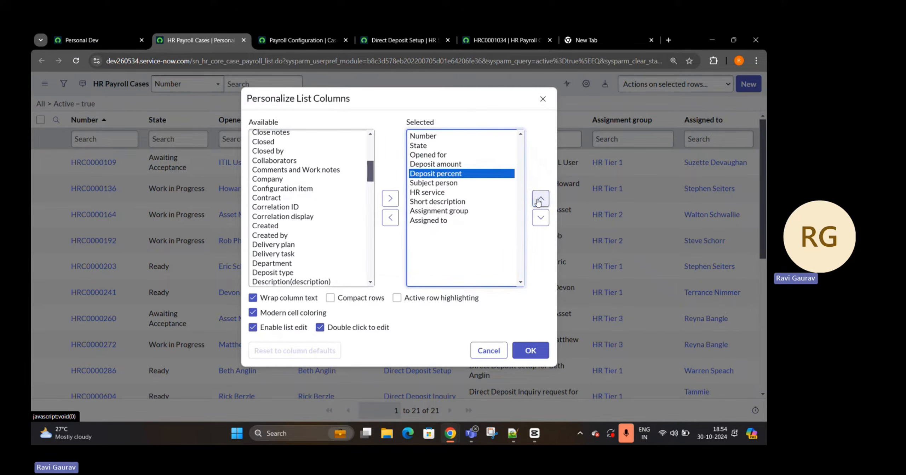
click(530, 351)
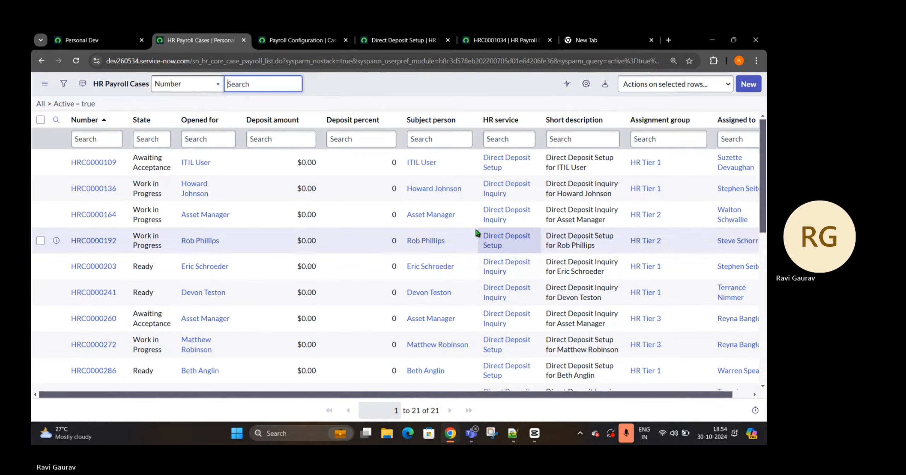
Step: Filter the HR Payroll Cases list by the new direct deposit case's number and check its deposit amount and deposit percent
drag(283, 166, 324, 166)
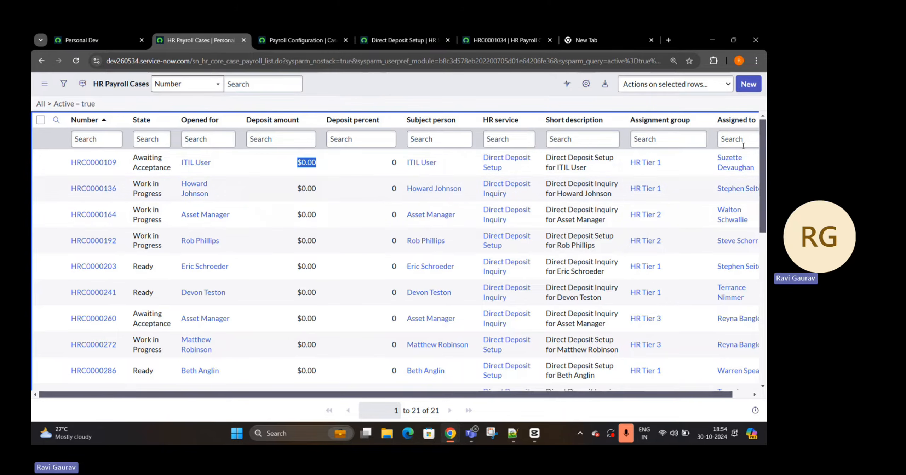
drag(654, 393, 672, 391)
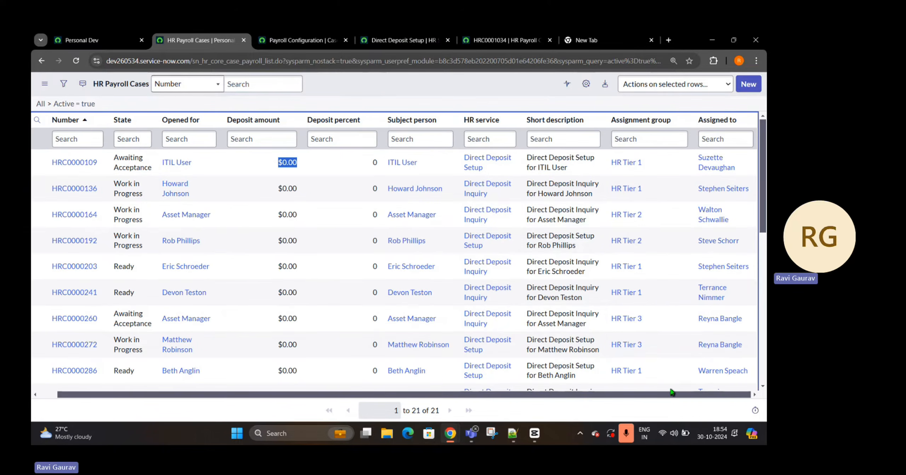
click(515, 41)
key(ctrl+c)
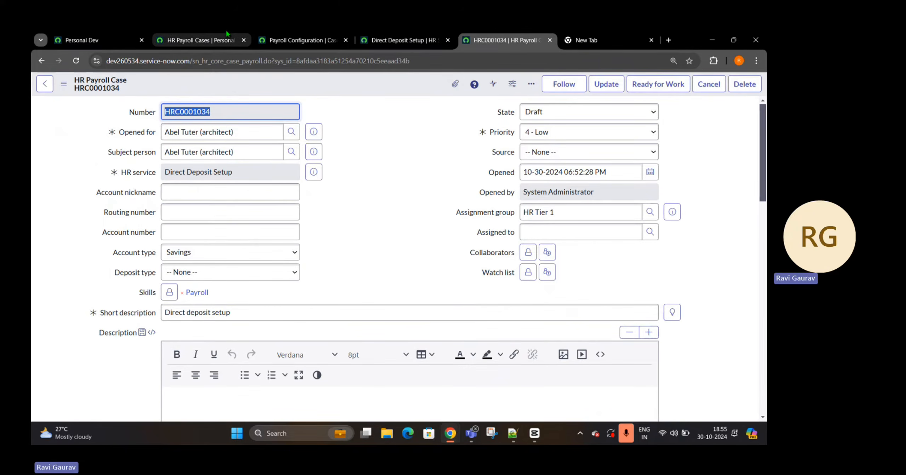
click(198, 40)
click(83, 139)
key(ctrl+v)
key(Return)
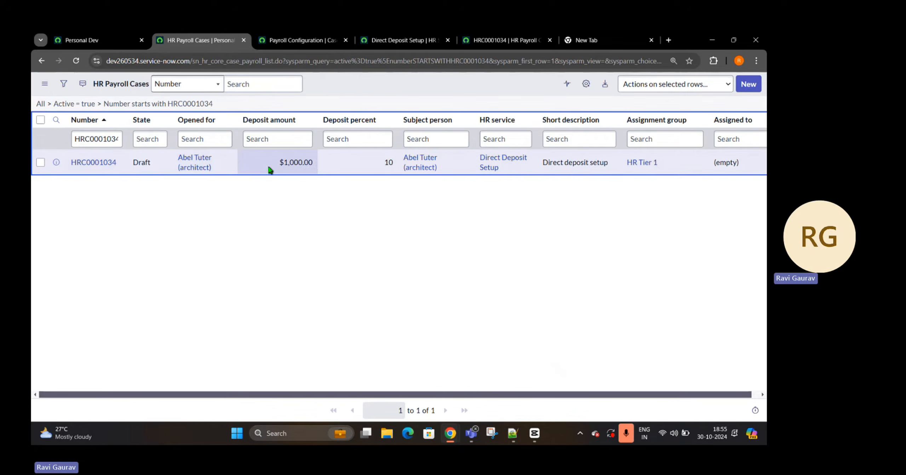
drag(278, 162, 315, 170)
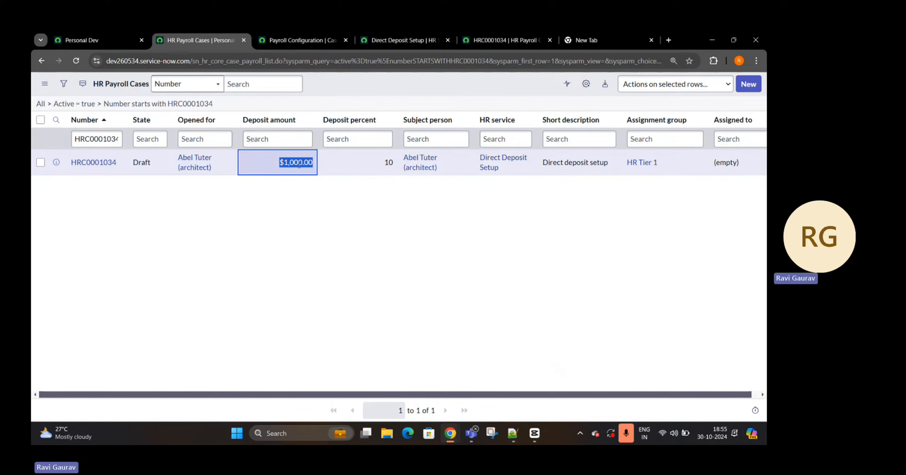
double_click(389, 162)
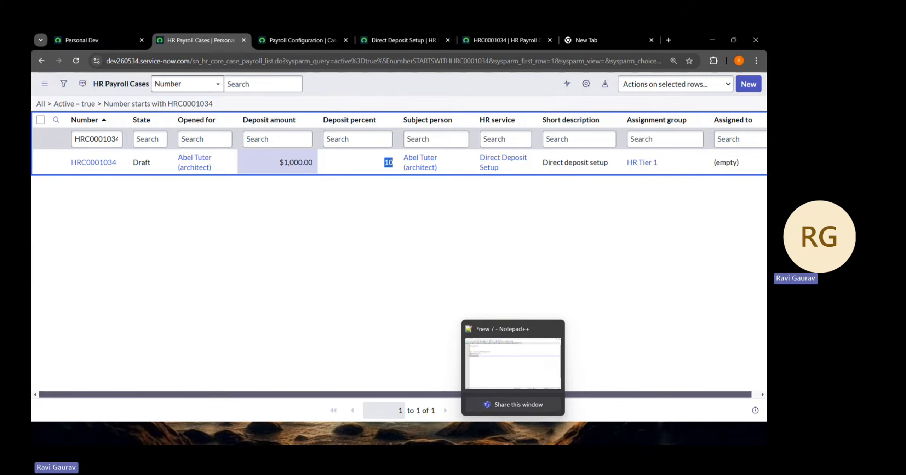
Step: Switch to Notepad++, delete the Case Creation Configuration line and a blank line above it from the topic list, and return to the browser
click(511, 436)
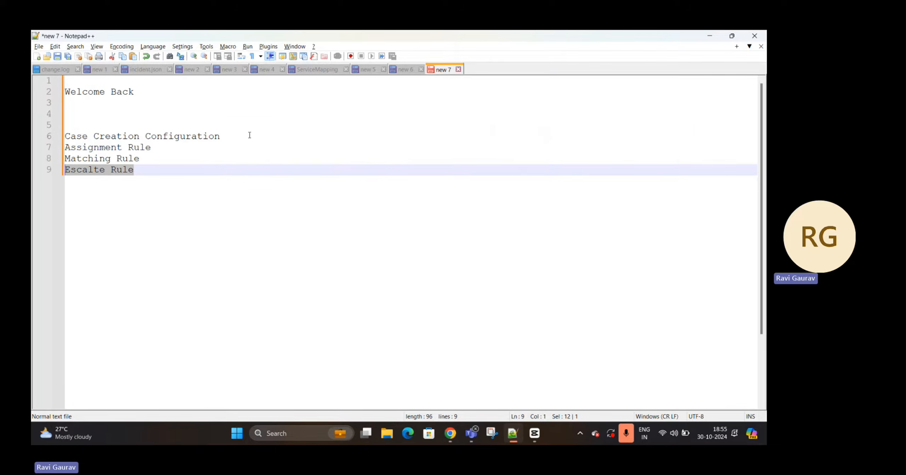
drag(250, 135, 76, 134)
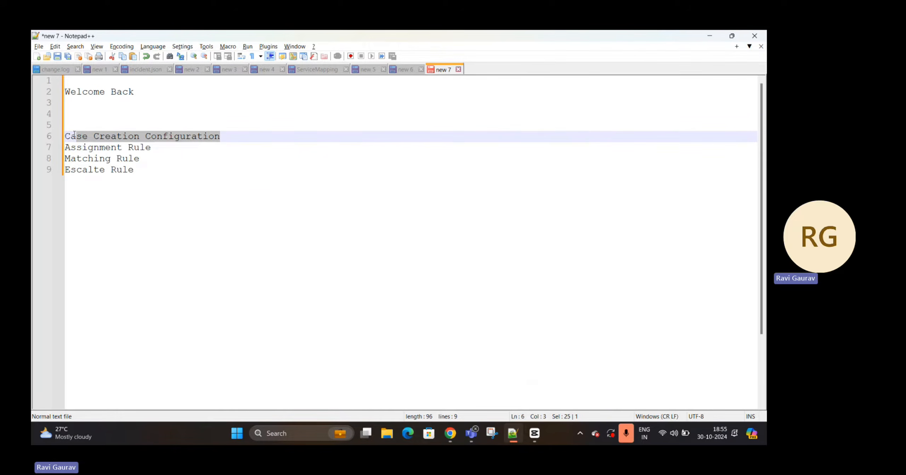
key(BackSpace)
key(BackSpace)
key(BackSpace)
key(BackSpace)
key(BackSpace)
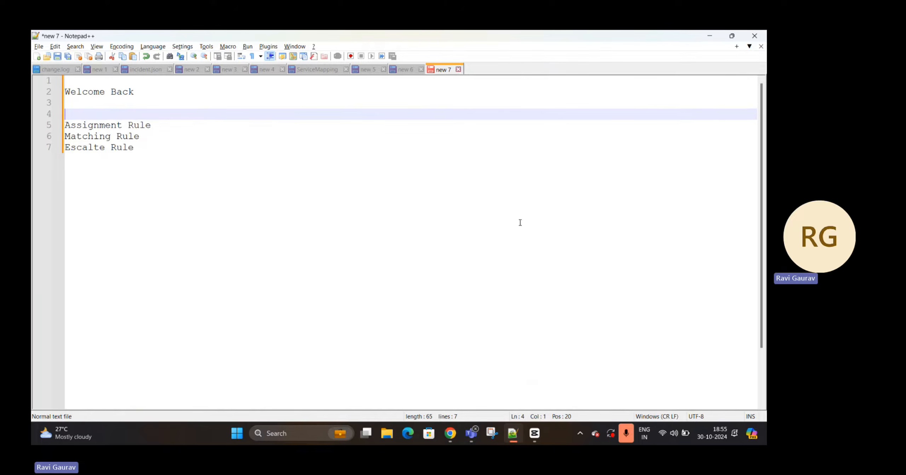
click(710, 37)
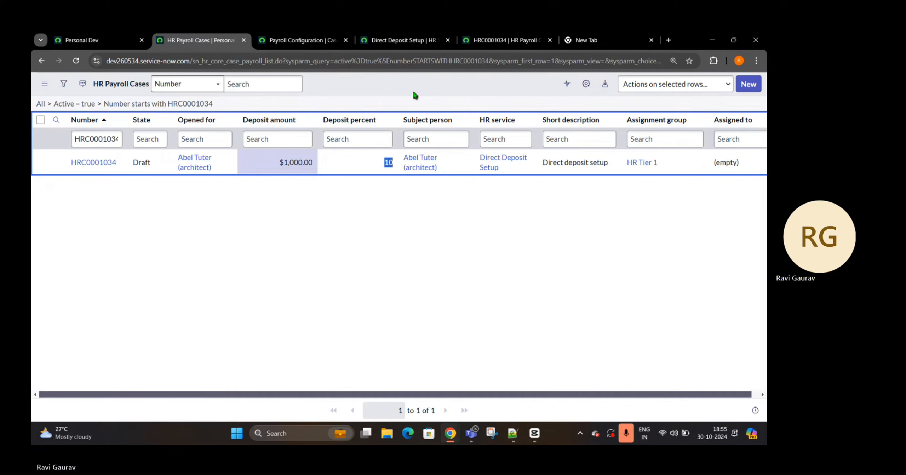
Step: Close the Direct Deposit Setup service record, check the payroll case's assignment group, and mark the case Ready for Work
click(400, 35)
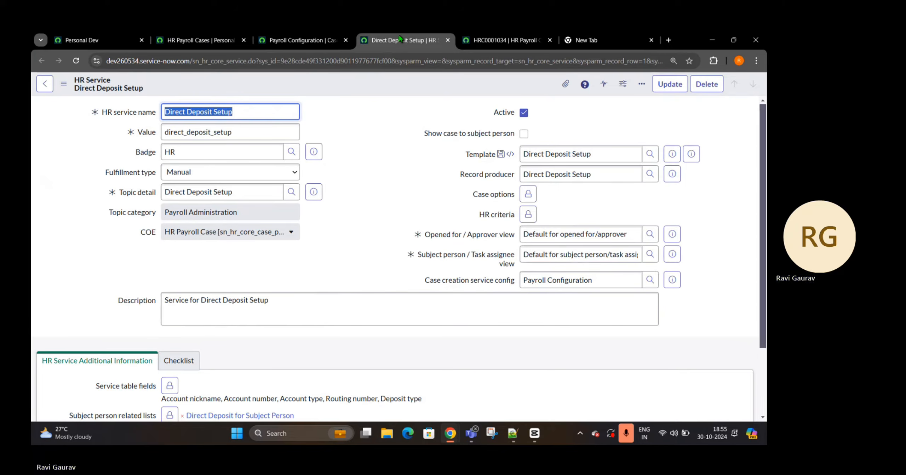
click(448, 40)
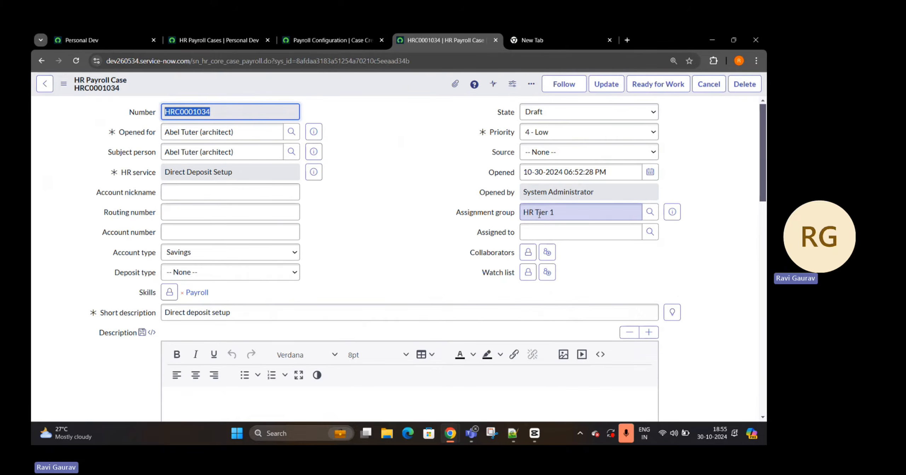
drag(565, 214, 528, 212)
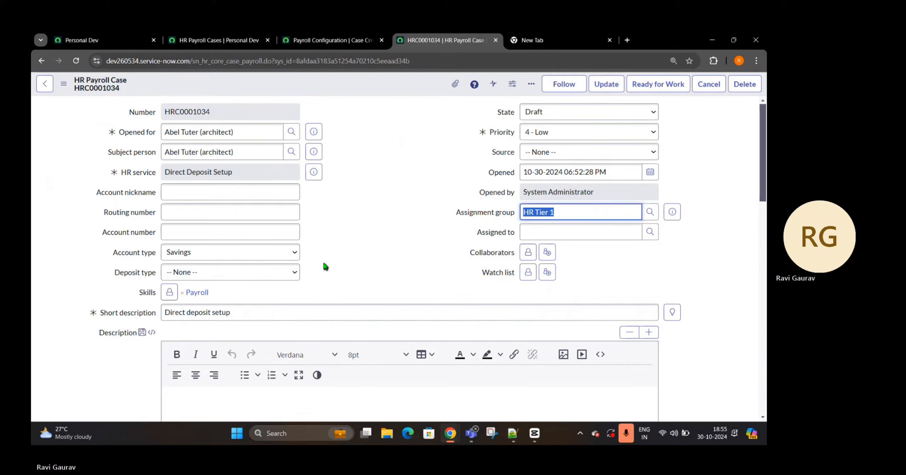
click(658, 84)
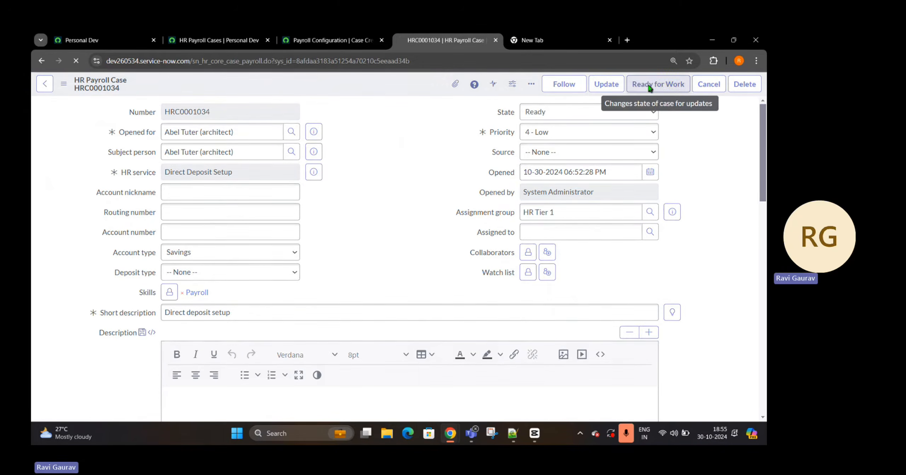
click(523, 234)
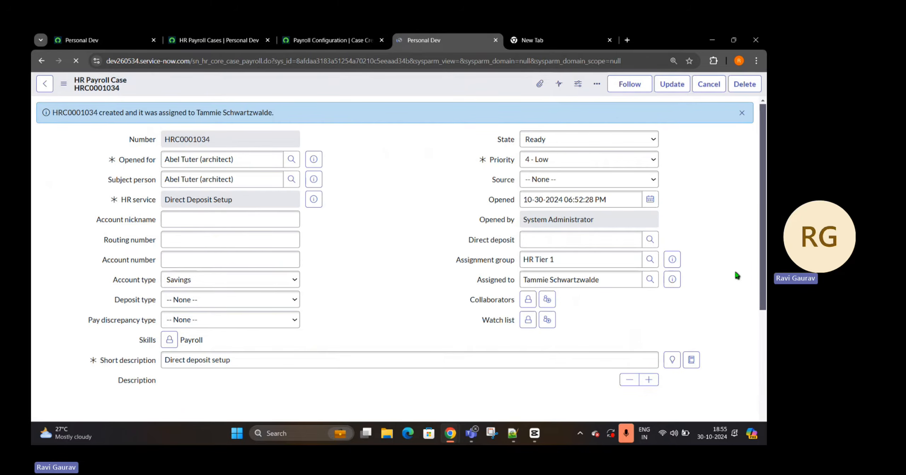
Step: Check the assignee and assignment group on the payroll case, dismissing the assignment message
drag(602, 282, 543, 283)
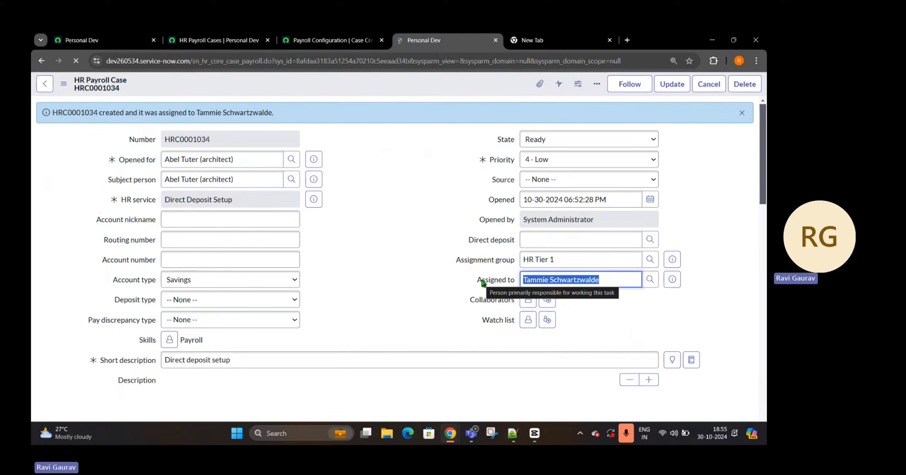
click(746, 121)
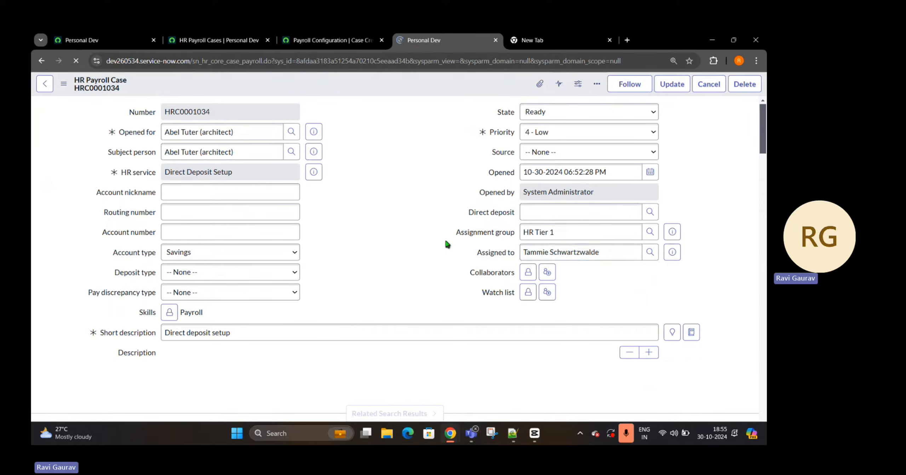
drag(457, 234, 515, 238)
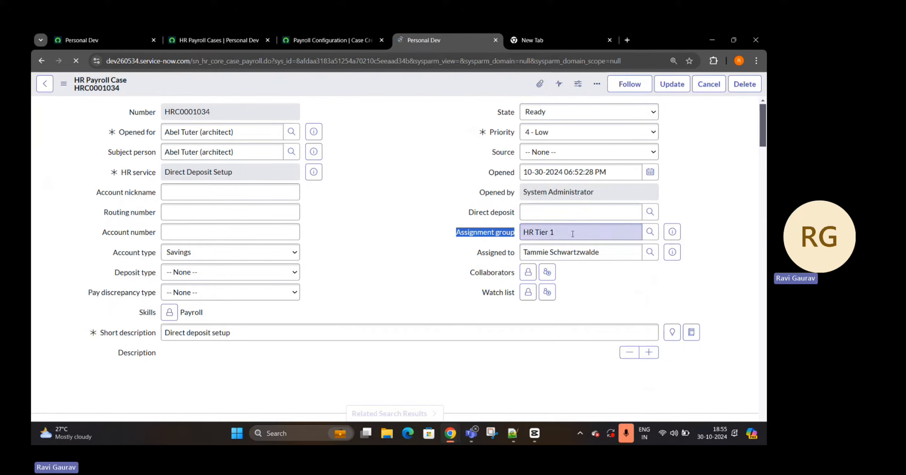
drag(572, 234, 516, 239)
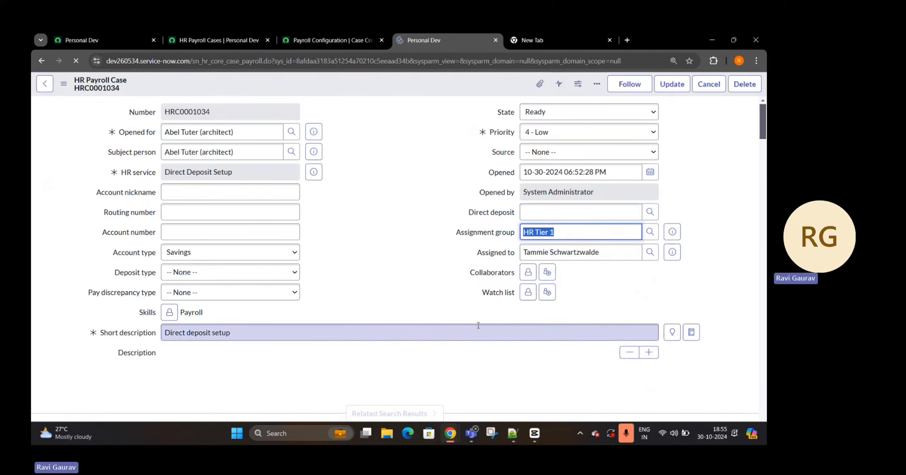
Step: Close the HR Payroll Cases list and Payroll Configuration pages, and filter the ServiceNow application navigator by "HR Adm"
click(268, 41)
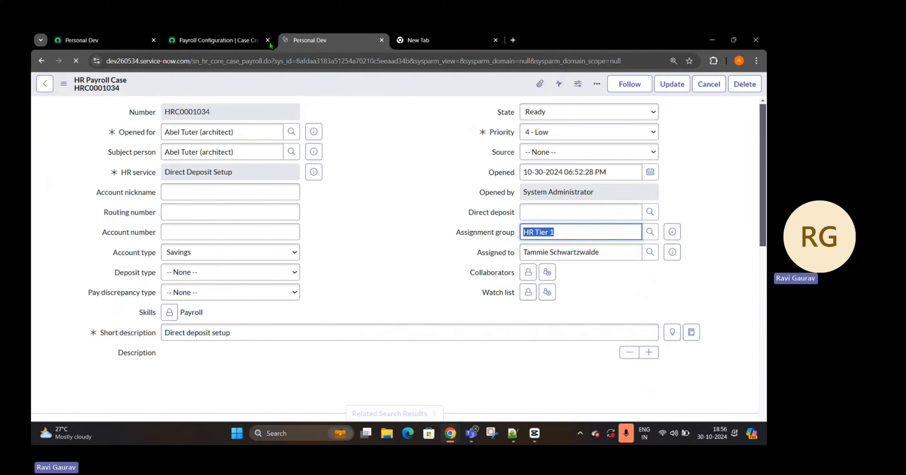
click(268, 41)
click(90, 45)
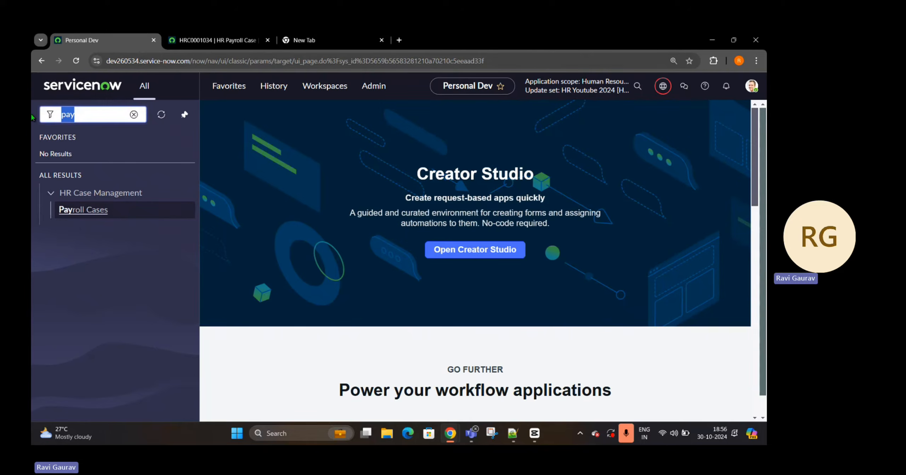
key(BackSpace)
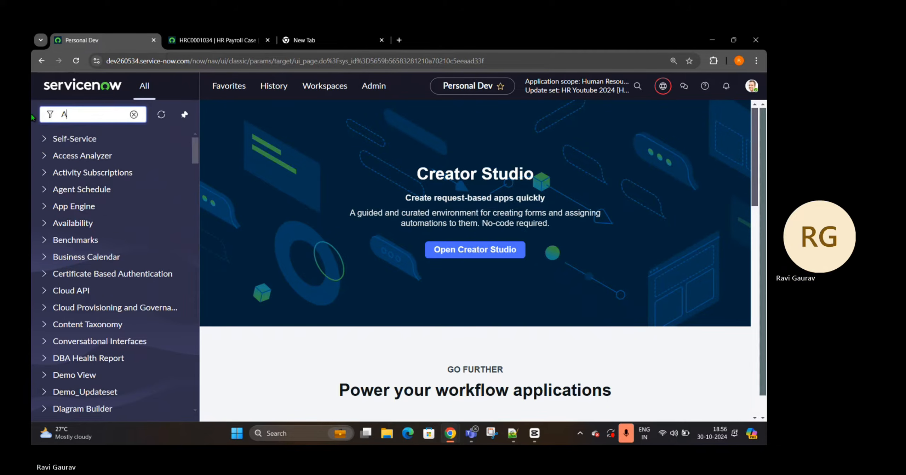
key(BackSpace)
key(BackSpace)
key(BackSpace)
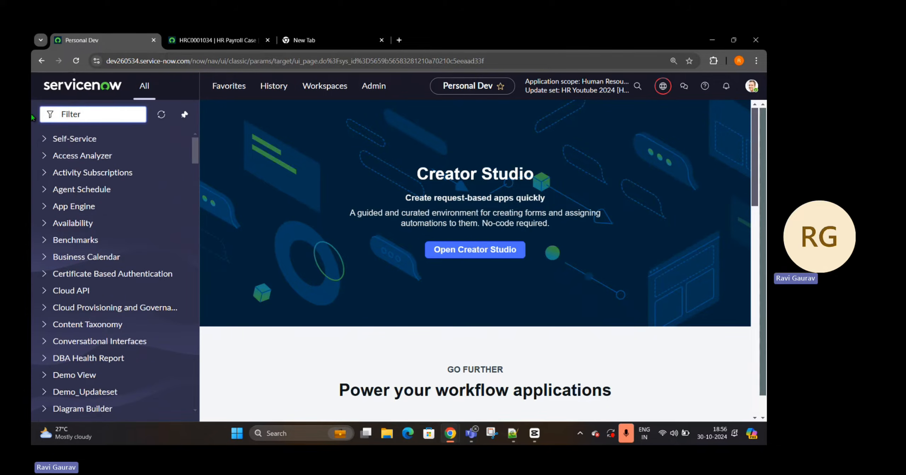
text(HR Adm)
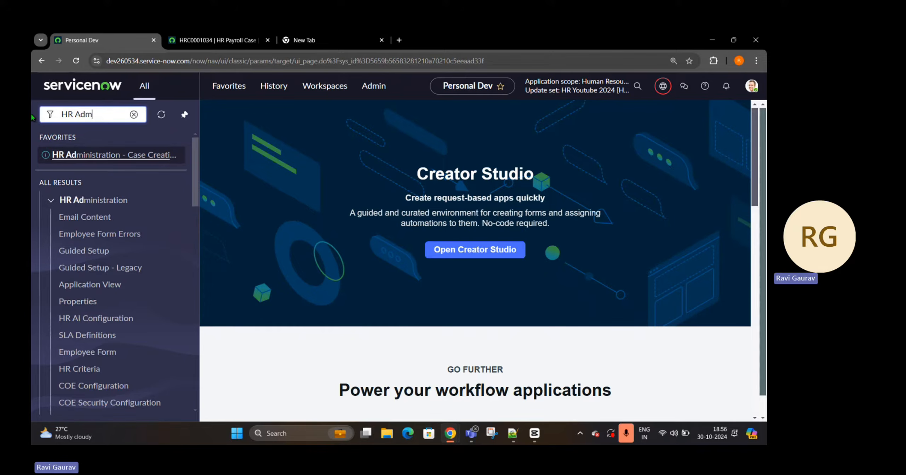
Step: Collapse the HR Administration groups from Surveys through Service Portal, and open HR Assignment Rules in its own page
scroll(67, 241, down, 5)
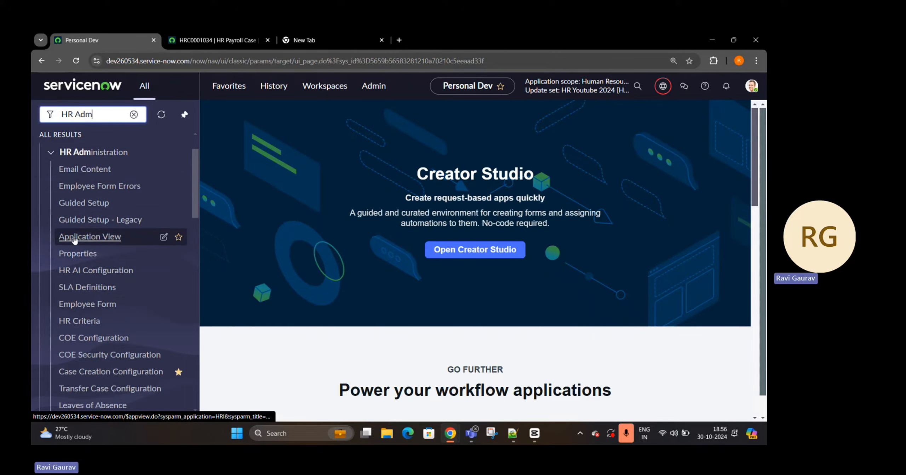
scroll(75, 242, down, 1)
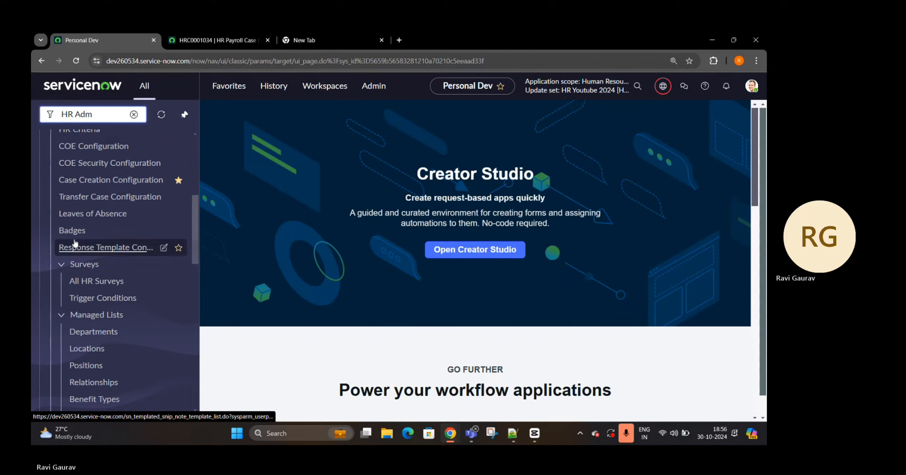
click(62, 264)
click(61, 281)
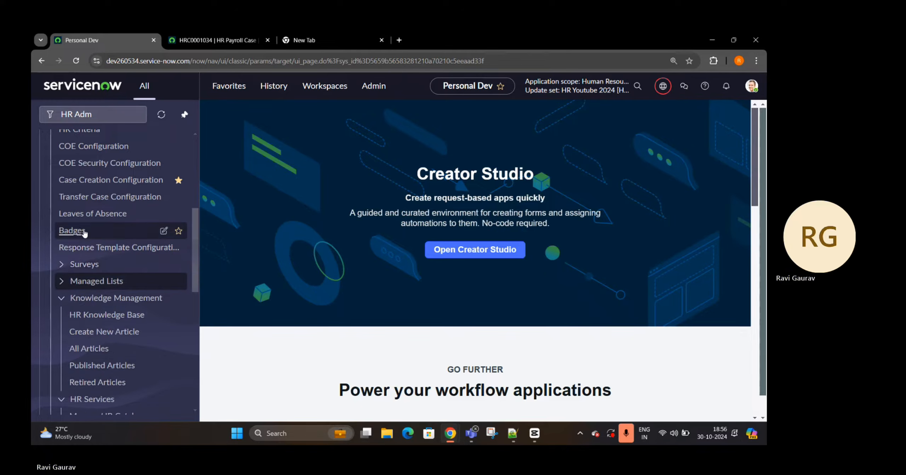
scroll(63, 230, down, 1)
click(64, 256)
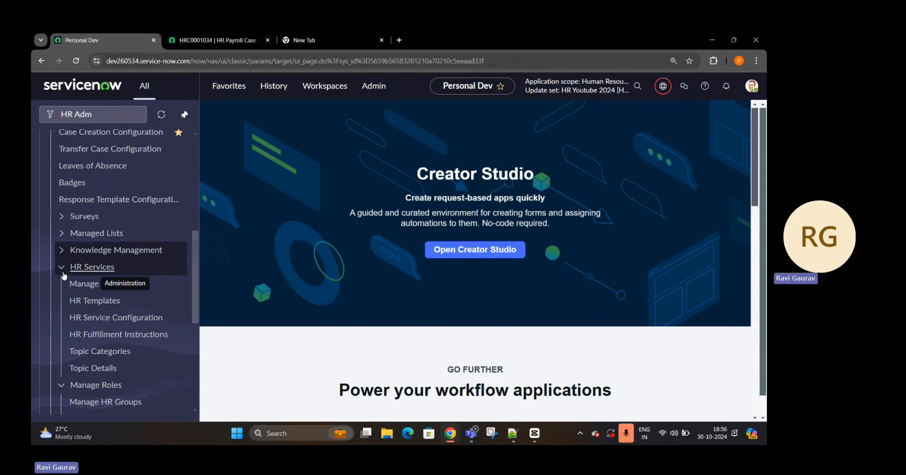
click(61, 269)
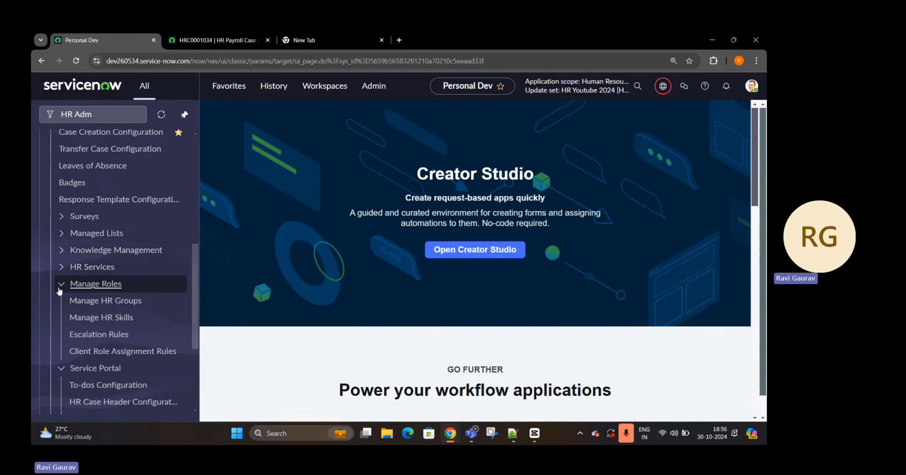
click(61, 285)
scroll(75, 272, down, 2)
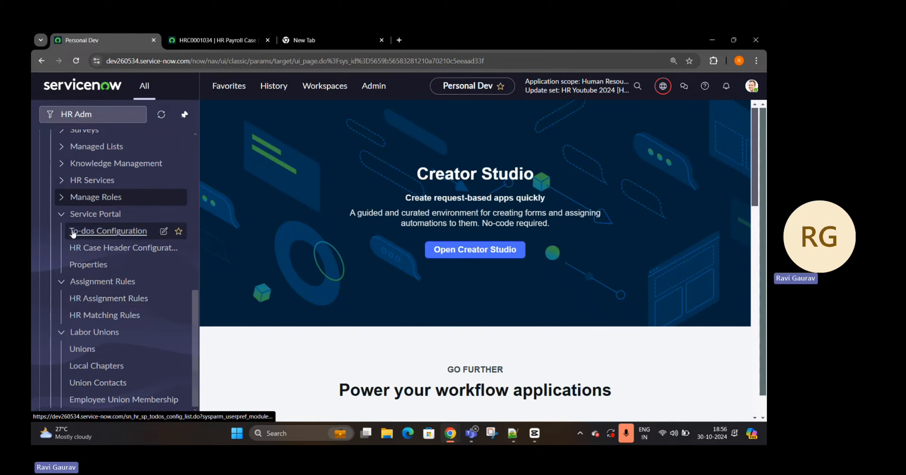
click(61, 215)
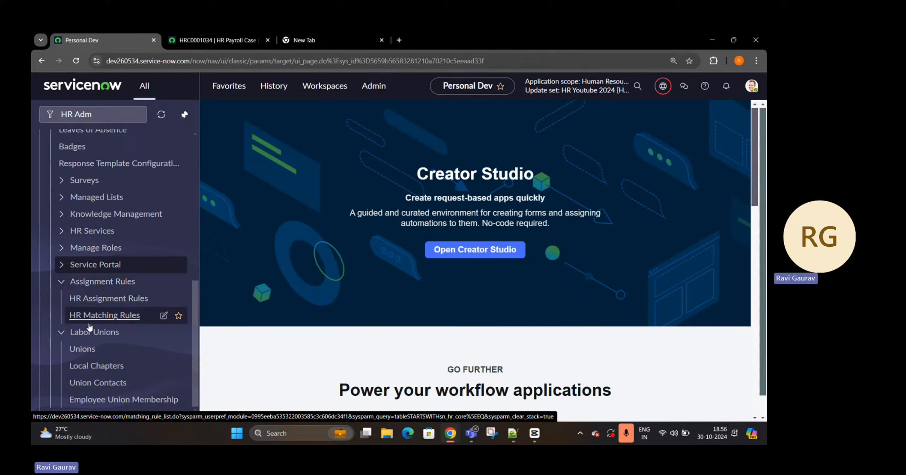
click(88, 299)
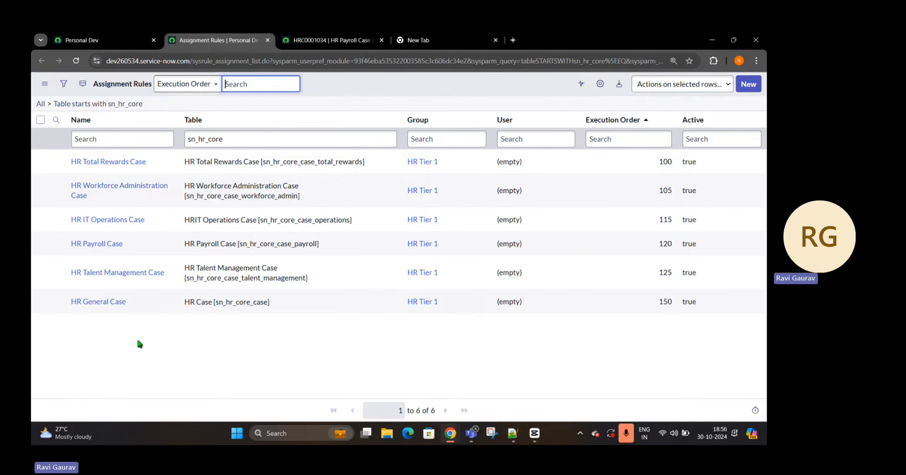
Step: Check which group the HR Payroll Case assignment rule assigns cases to
drag(129, 248, 64, 245)
click(451, 252)
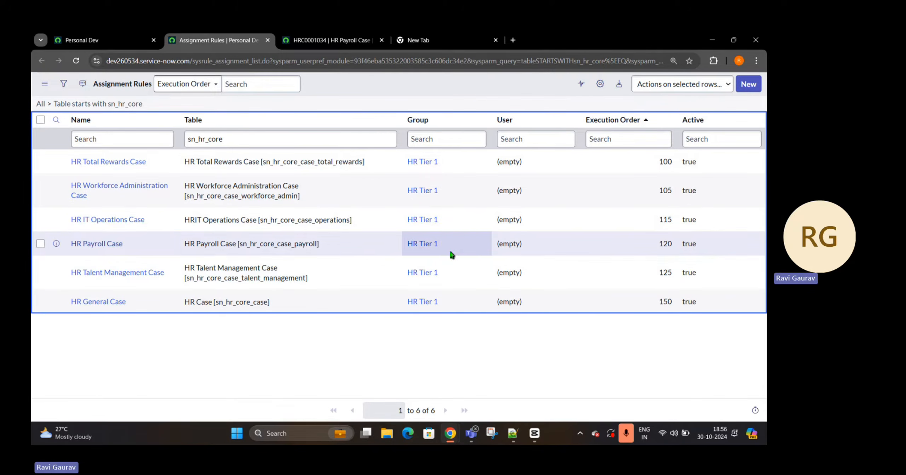
drag(452, 252, 404, 252)
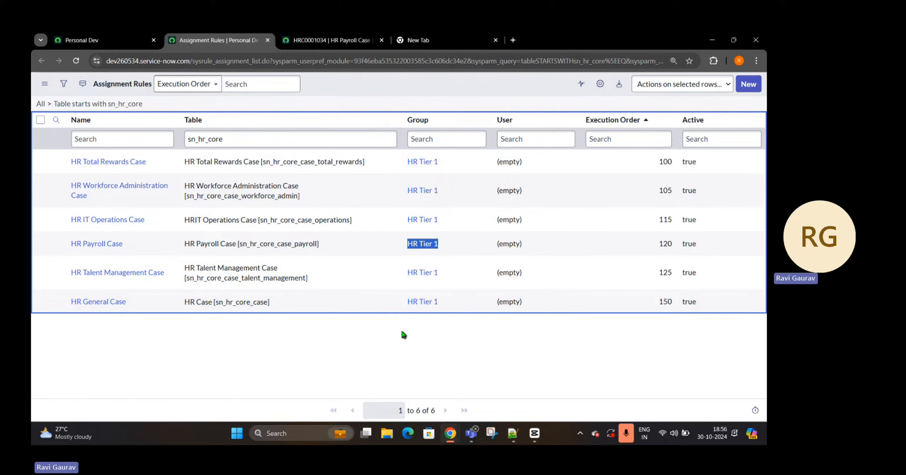
Step: Filter the application navigator by "manage" and open Manage HR Groups in its own page
click(103, 39)
click(110, 117)
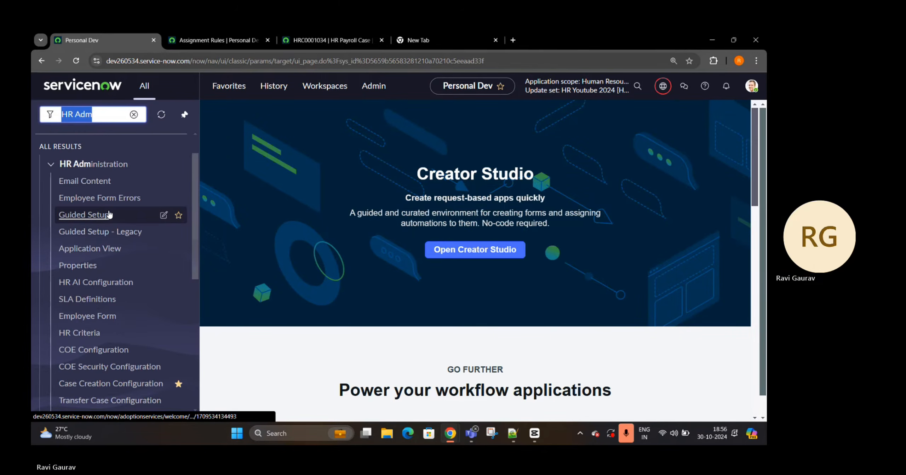
scroll(113, 227, down, 8)
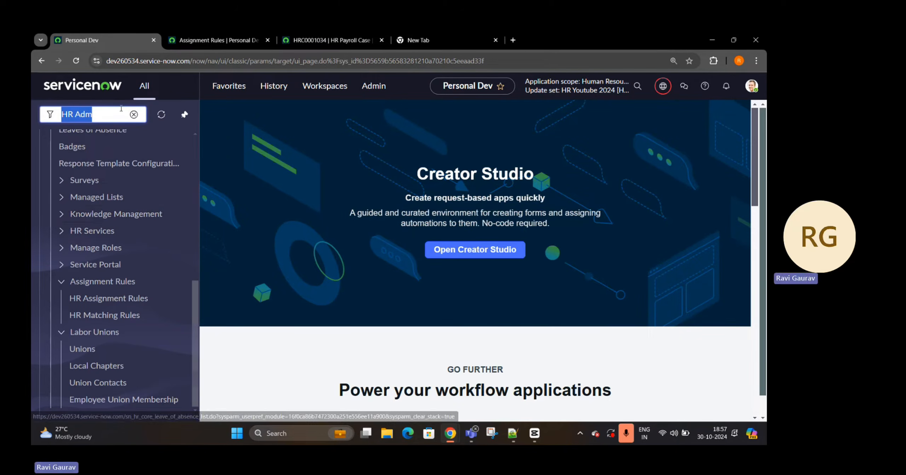
text(manage g)
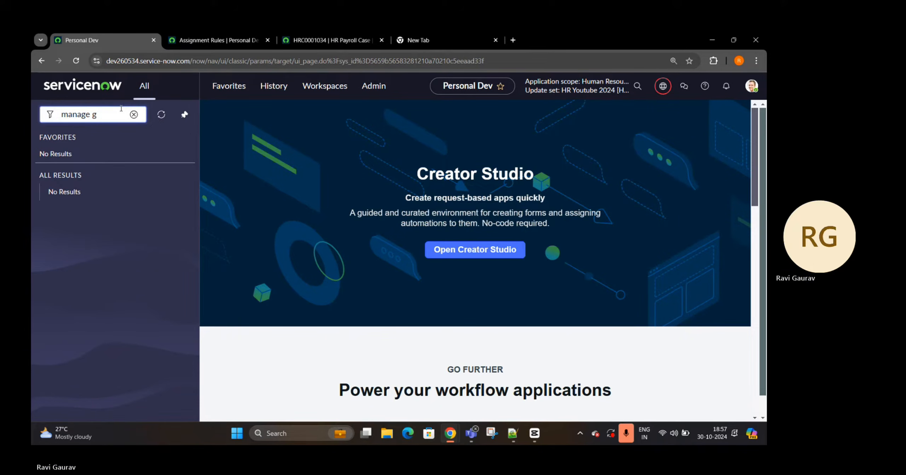
key(BackSpace)
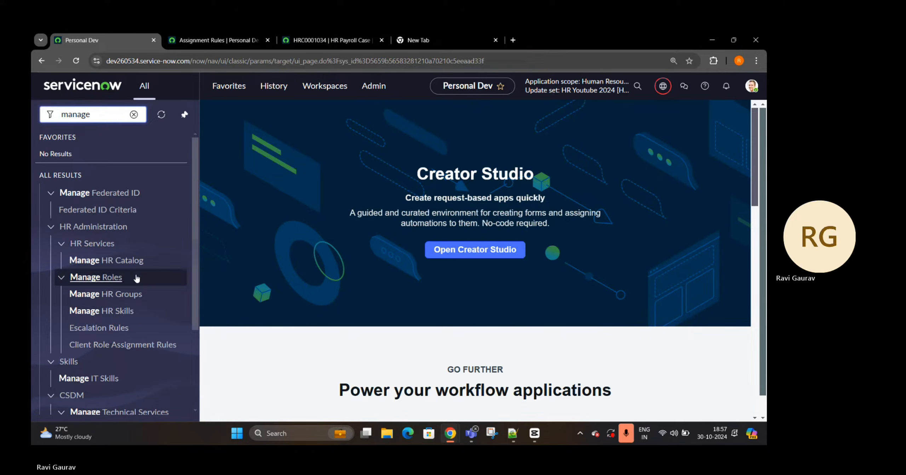
click(84, 297)
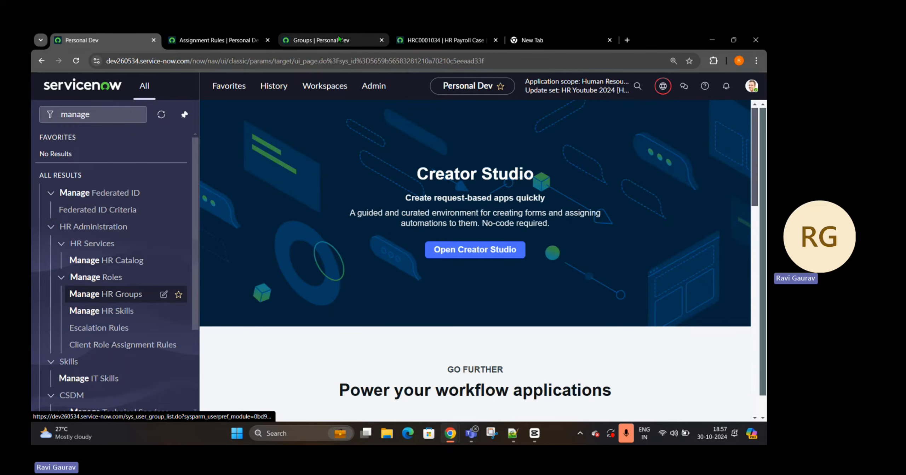
click(319, 40)
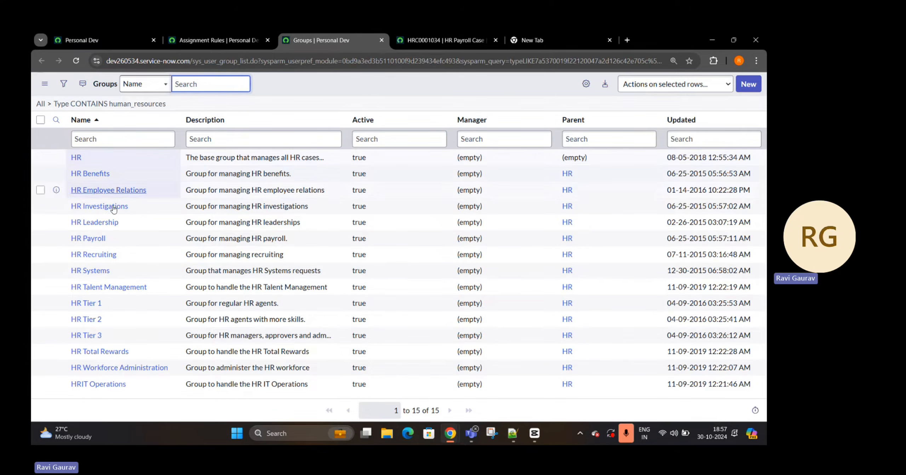
Step: Look through the HR groups for the payroll group and compare it with the assignment group on the existing payroll case
click(95, 159)
drag(88, 173, 147, 190)
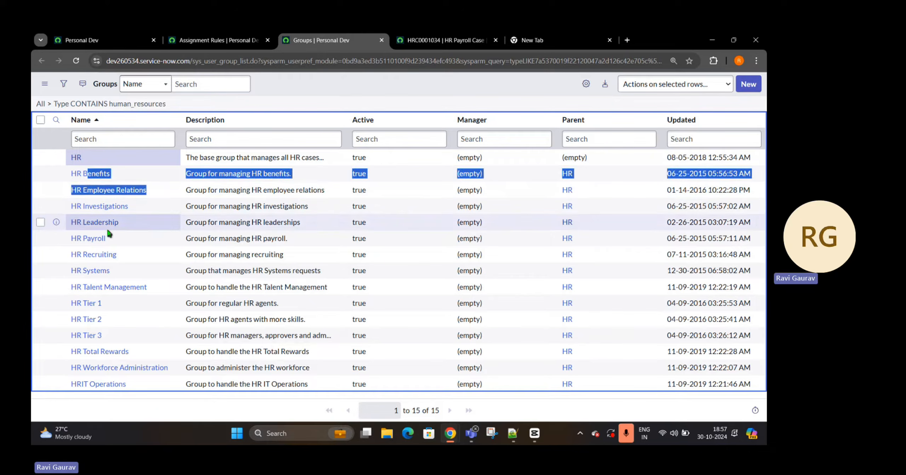
double_click(117, 239)
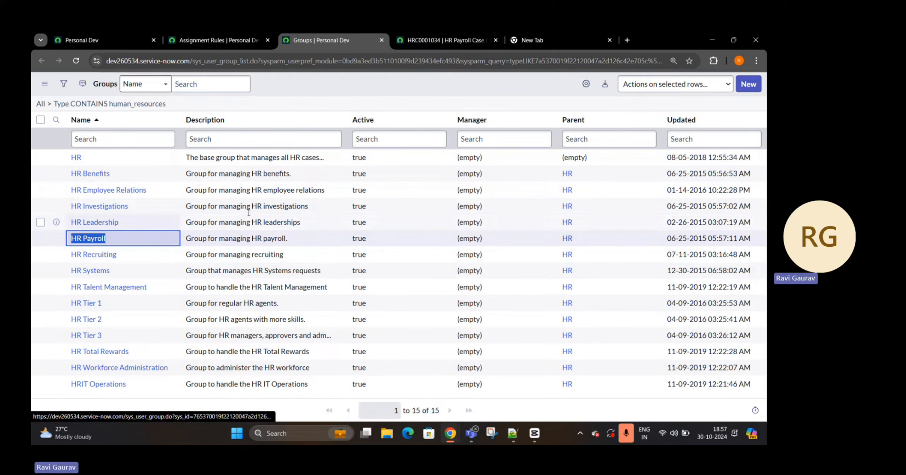
click(446, 40)
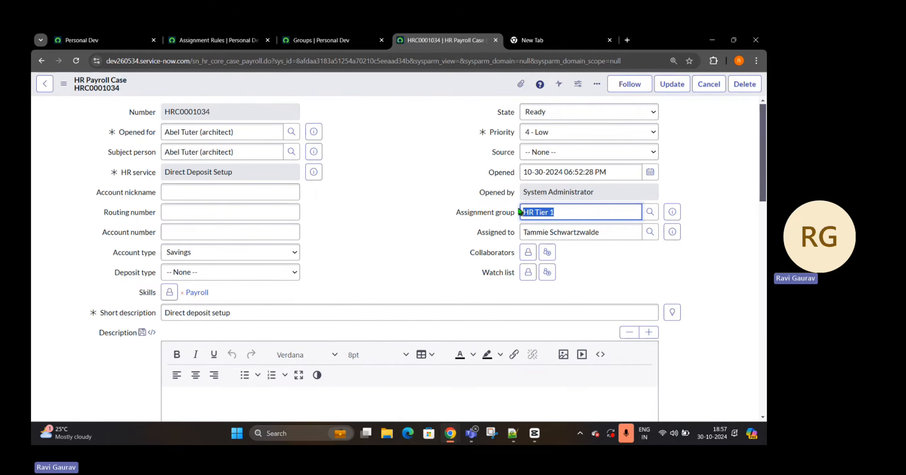
Step: Change the group of the HR Payroll Case assignment rule to HR Payroll directly in the Assignment Rules list
click(218, 40)
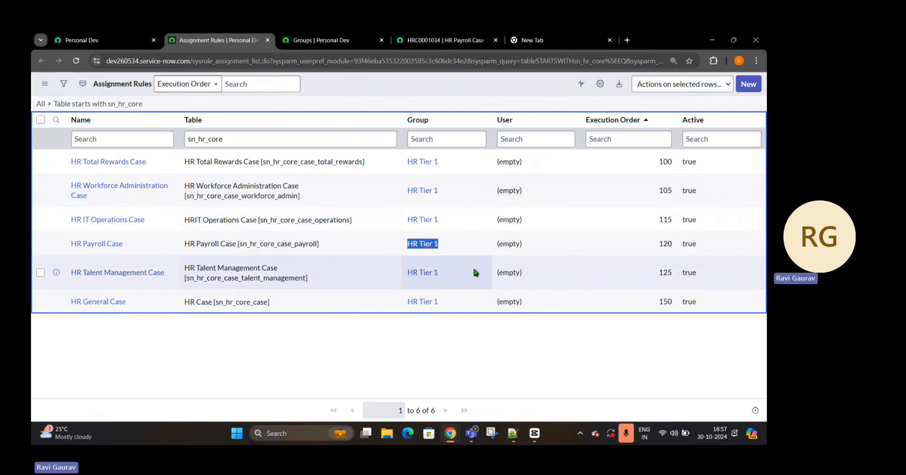
double_click(460, 238)
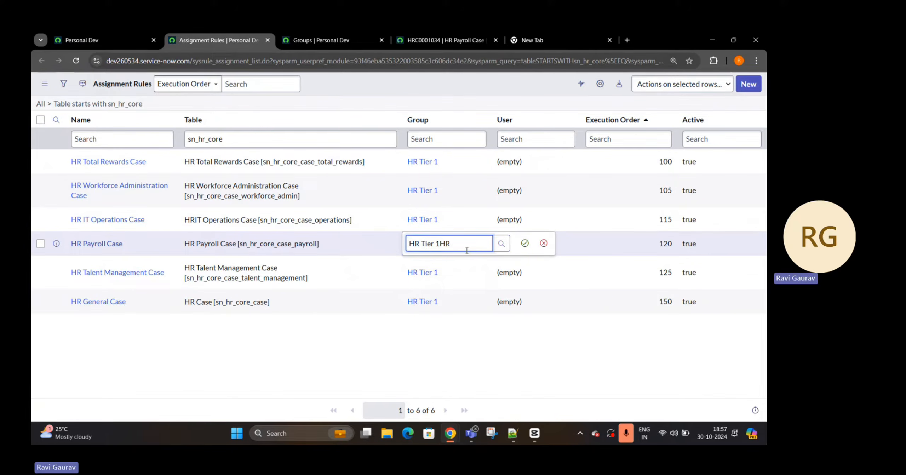
key(BackSpace)
key(BackSpace)
key(BackSpace)
key(BackSpace)
key(BackSpace)
key(BackSpace)
key(BackSpace)
text(HR P)
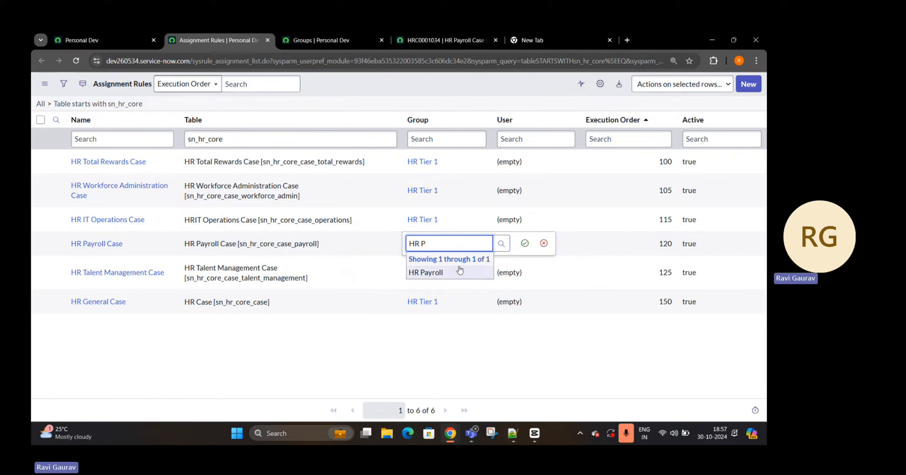
click(460, 271)
click(410, 364)
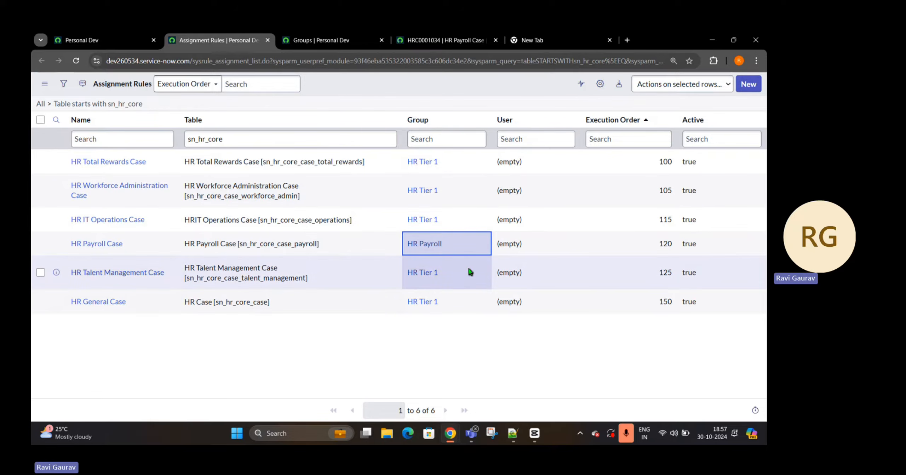
Step: Filter the application navigator by "Case" and open Create New Case in its own page, placed after the existing payroll case
click(131, 42)
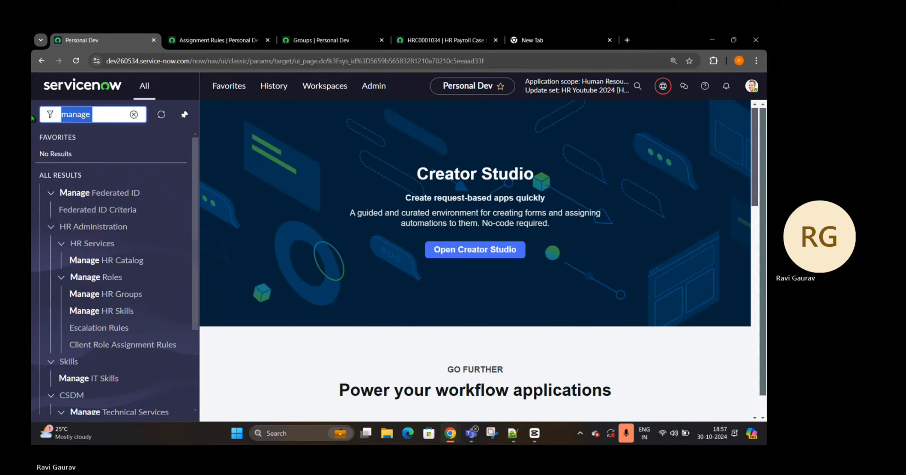
text(Case)
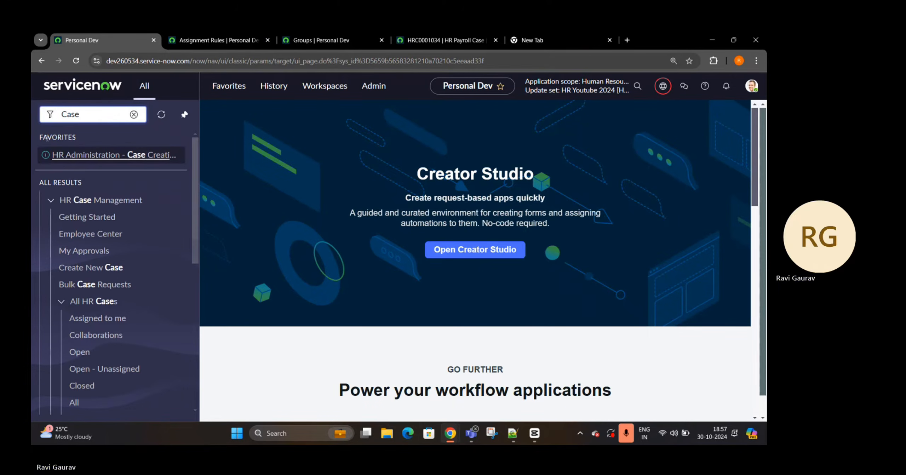
middle_click(91, 267)
drag(207, 41, 494, 46)
Step: Create a case for the architect employee with COE HR Payroll Case and HR service Direct Deposit Inquiry
click(318, 145)
text(abel)
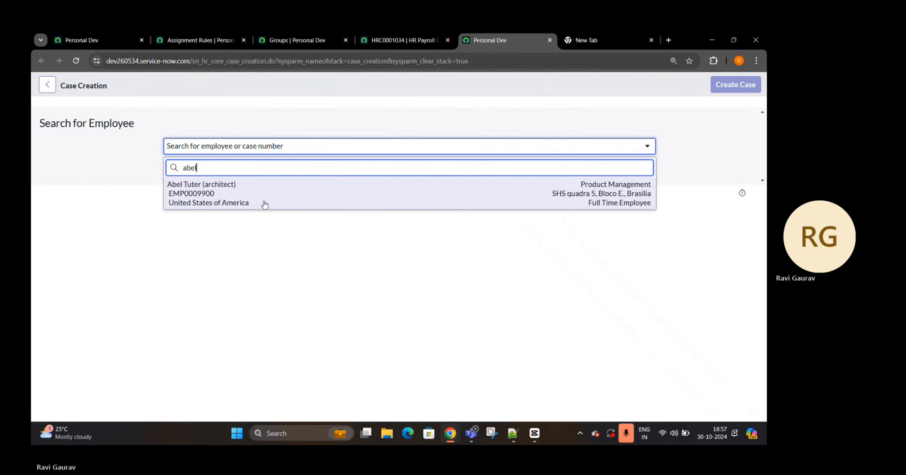
click(265, 204)
click(211, 308)
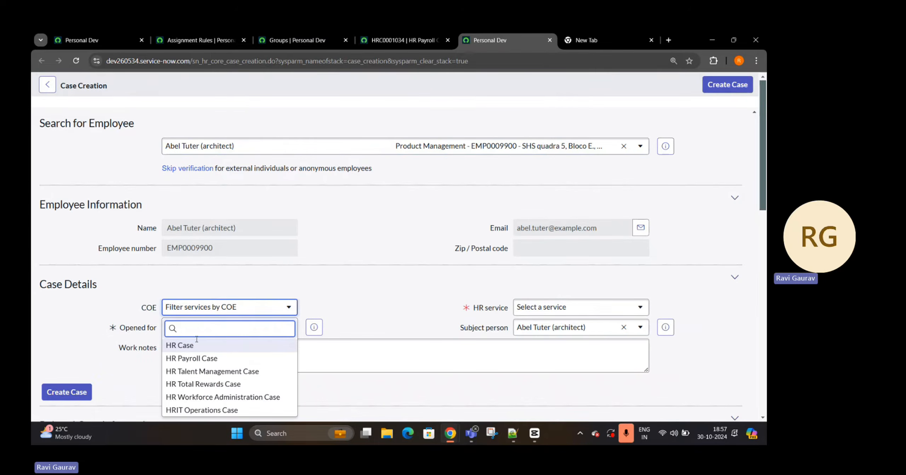
click(199, 358)
click(563, 308)
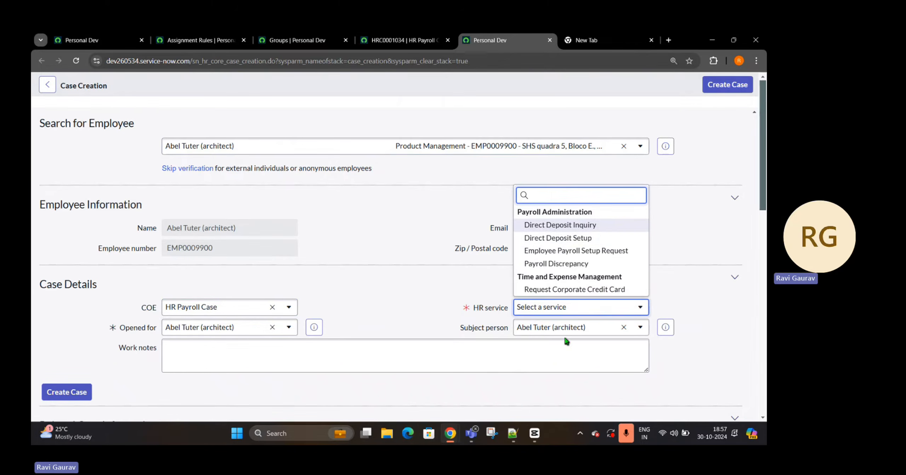
click(560, 225)
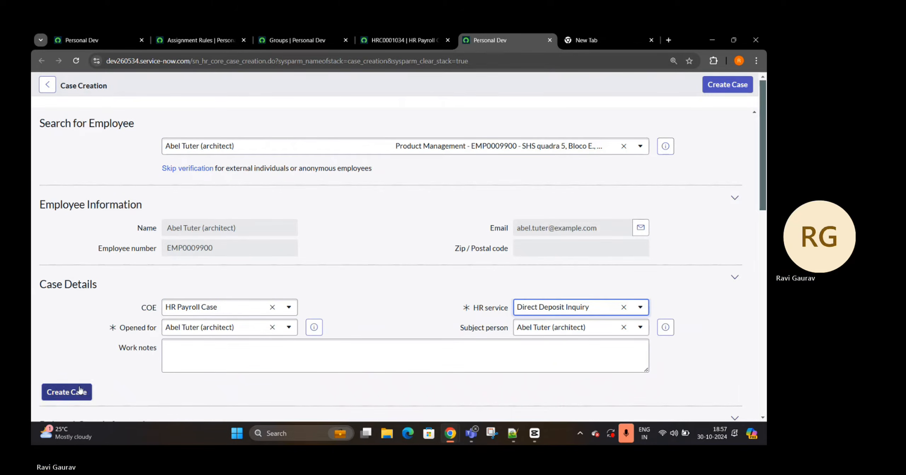
click(80, 391)
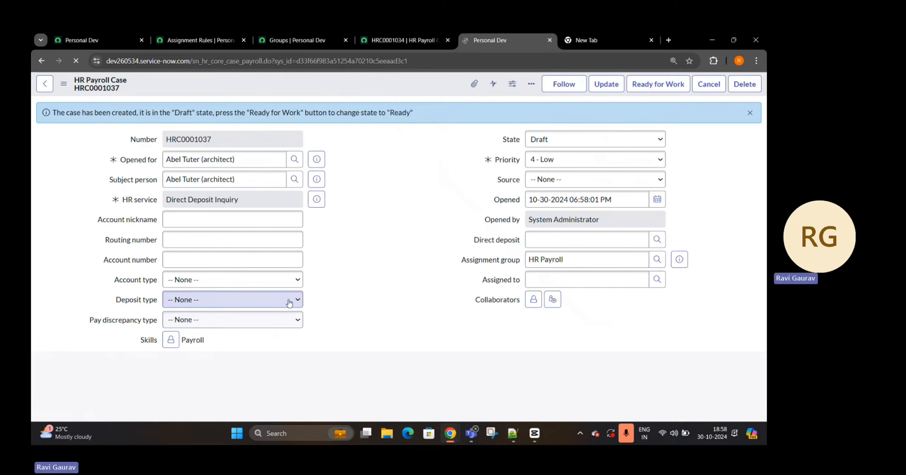
Step: Check the new case's assignment group, and open the HR Payroll Case assignment rule record in its own page
drag(575, 262, 507, 263)
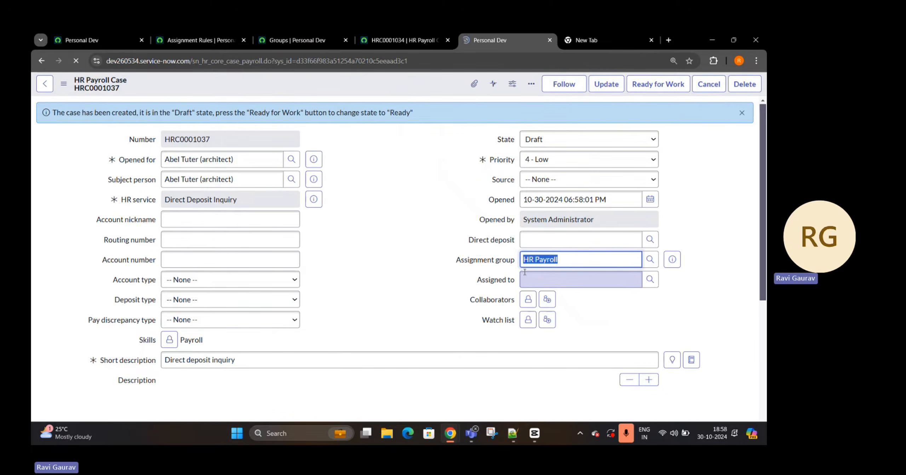
click(194, 40)
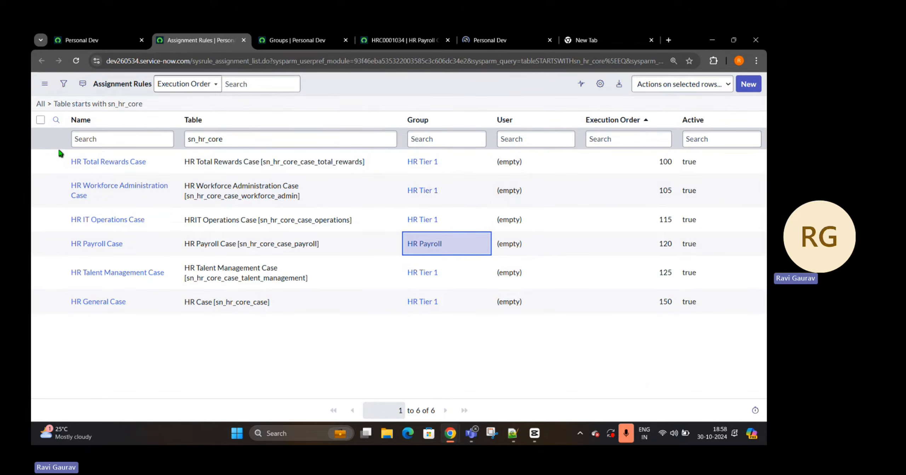
click(60, 246)
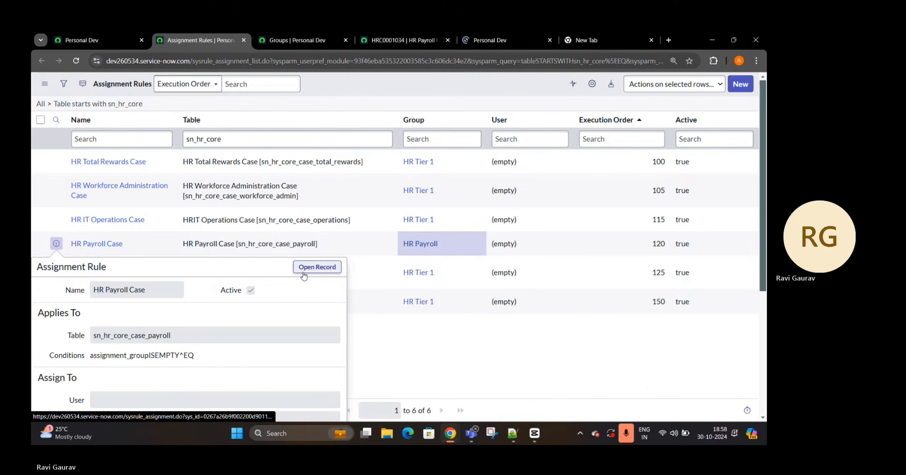
middle_click(303, 272)
click(258, 41)
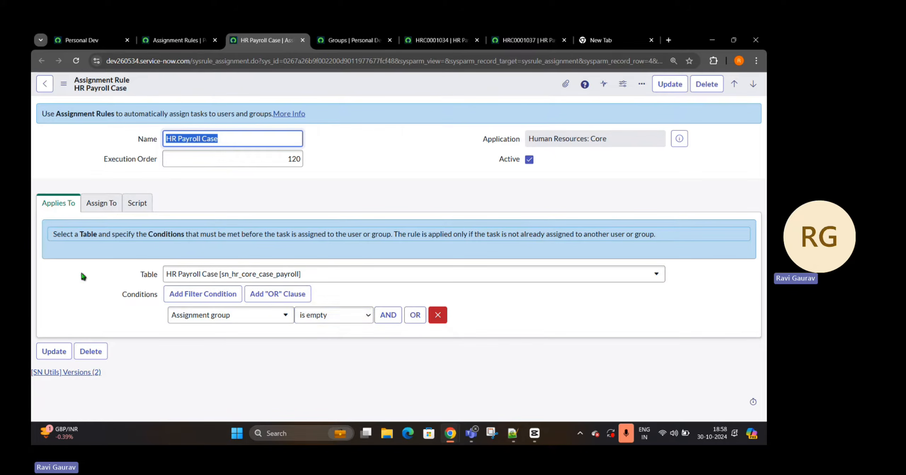
Step: Set the HR Payroll Case rule's assigned group to HR Tier 1 and save the record
click(106, 207)
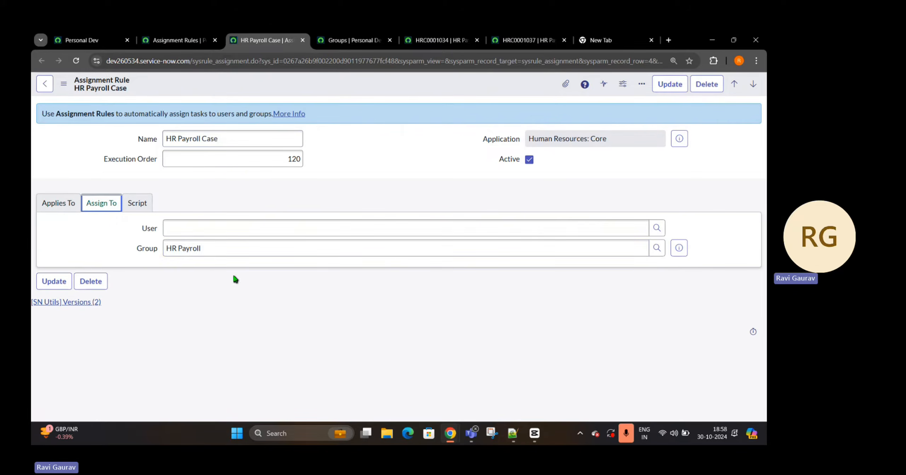
click(153, 247)
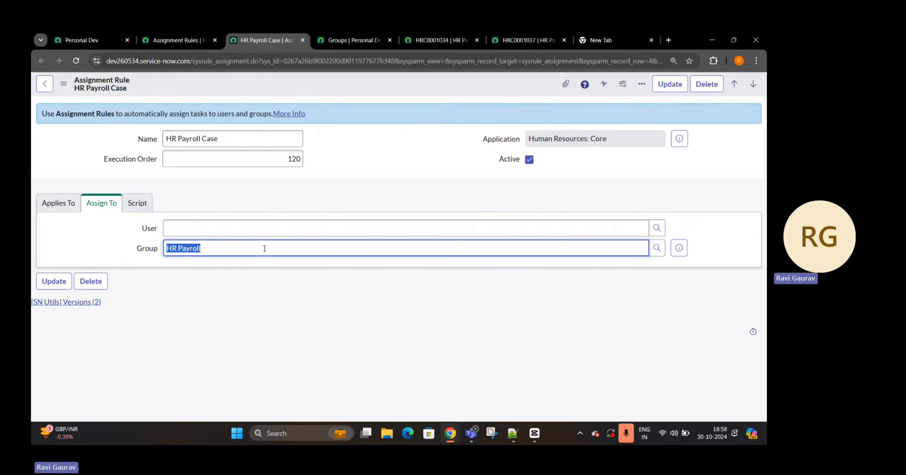
key(BackSpace)
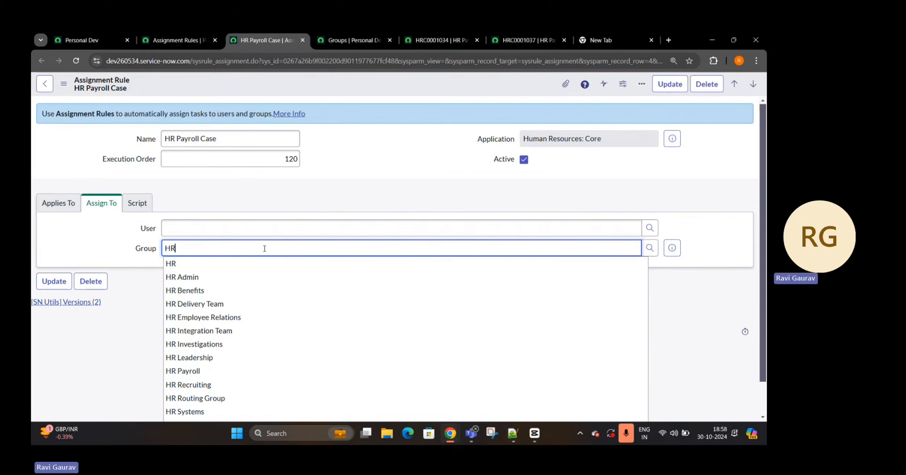
scroll(243, 308, down, 1)
click(213, 401)
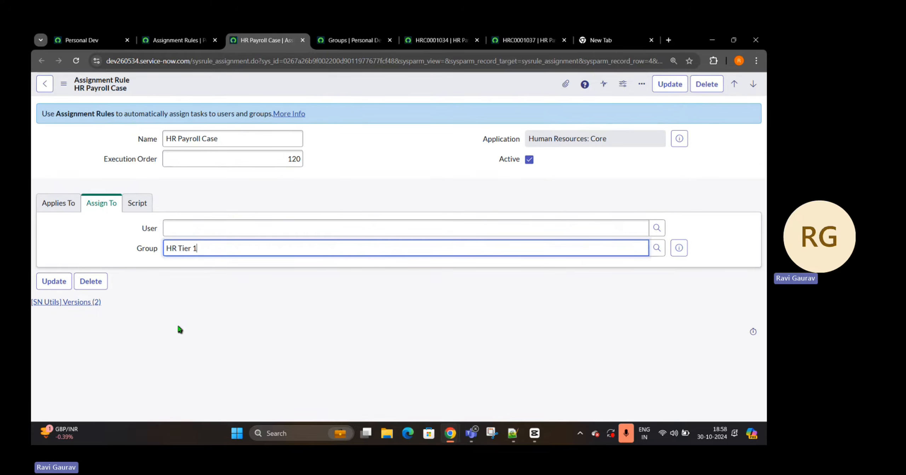
right_click(361, 88)
click(386, 94)
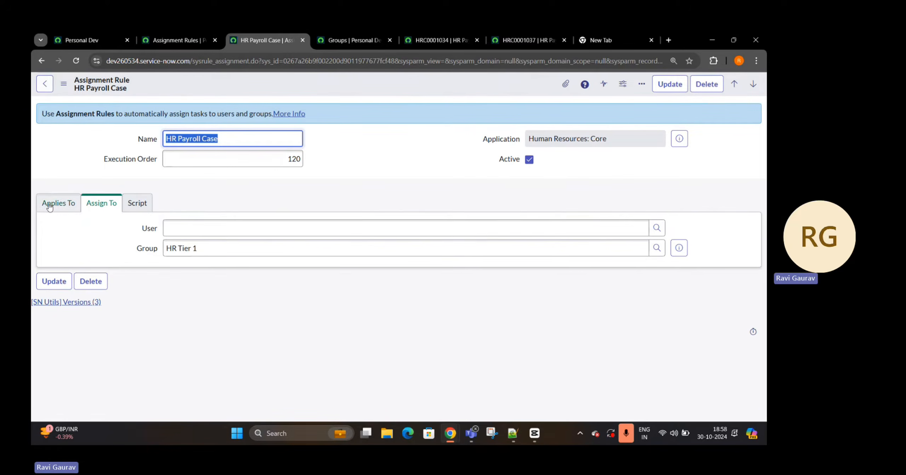
Step: Review the assignment rule's sample script, its table and conditions, and its assigned user and group
click(136, 203)
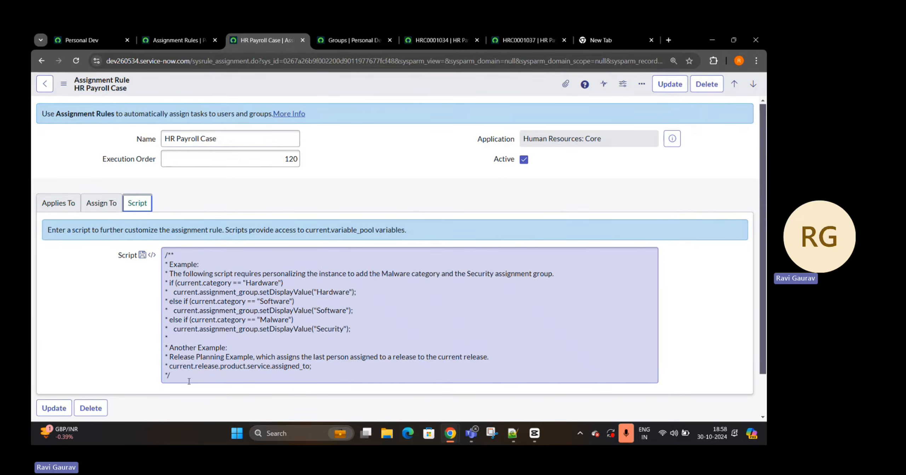
drag(171, 376, 137, 263)
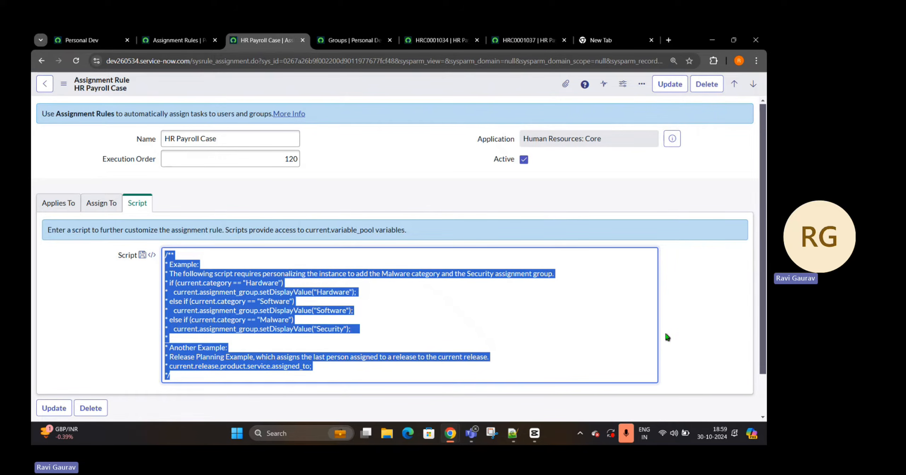
click(47, 206)
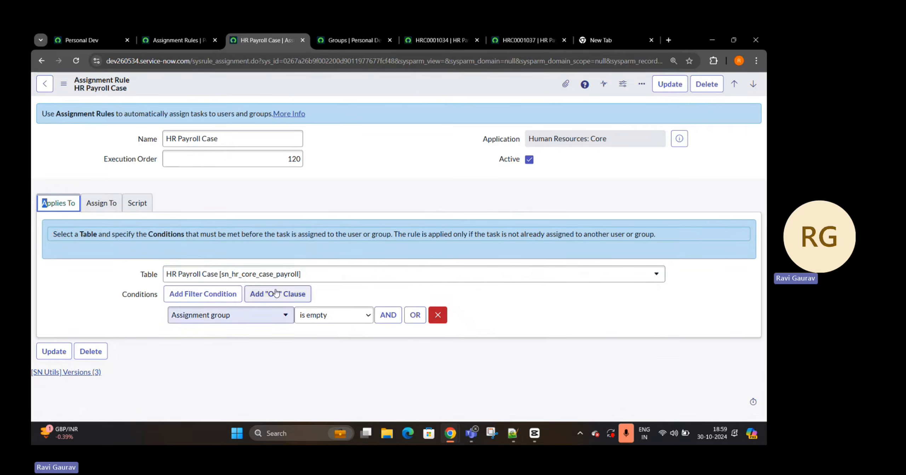
click(94, 201)
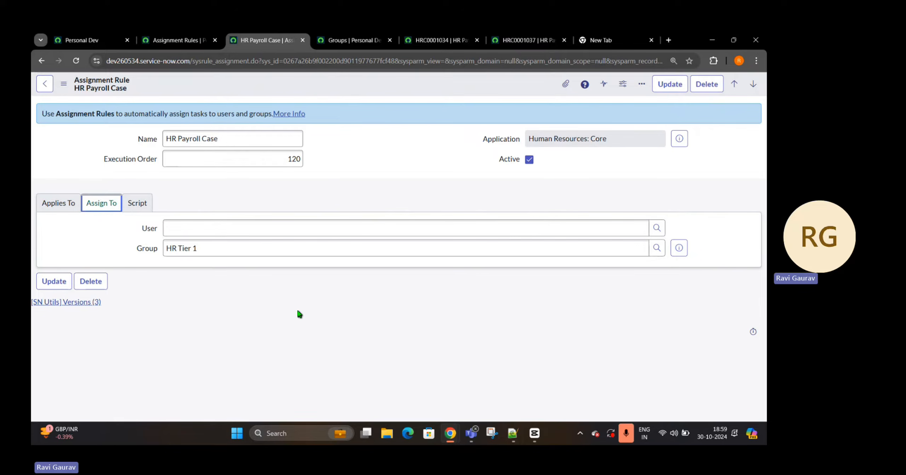
Step: Move the new Direct Deposit Inquiry case from draft to Ready for Work
click(524, 40)
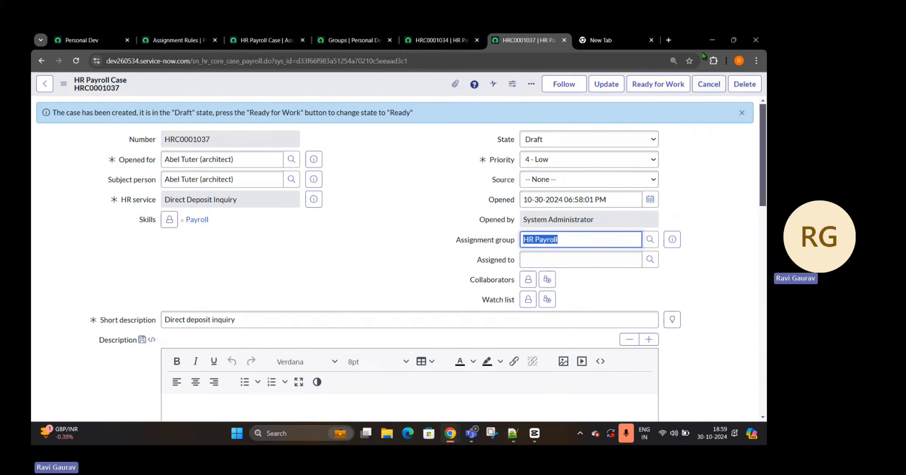
click(658, 83)
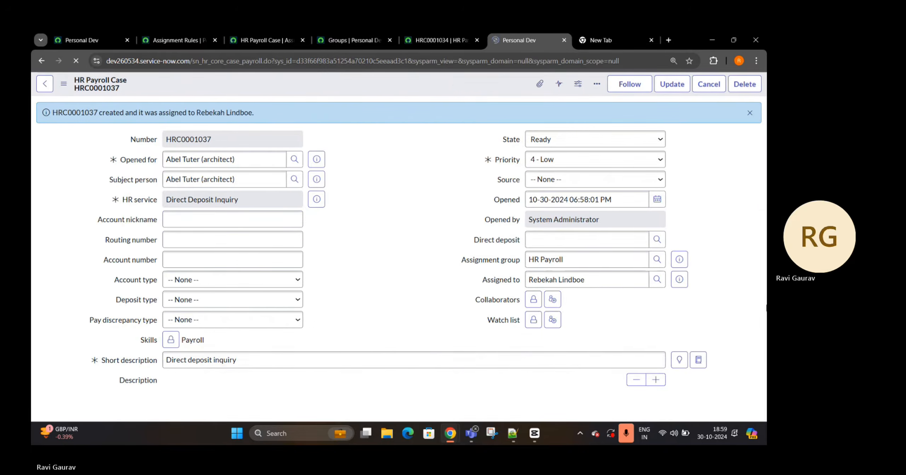
Step: Check the new case's assignee, and search the navigator for "HR Admi" to locate HR Matching Rules under Assignment Rules
drag(589, 284, 430, 298)
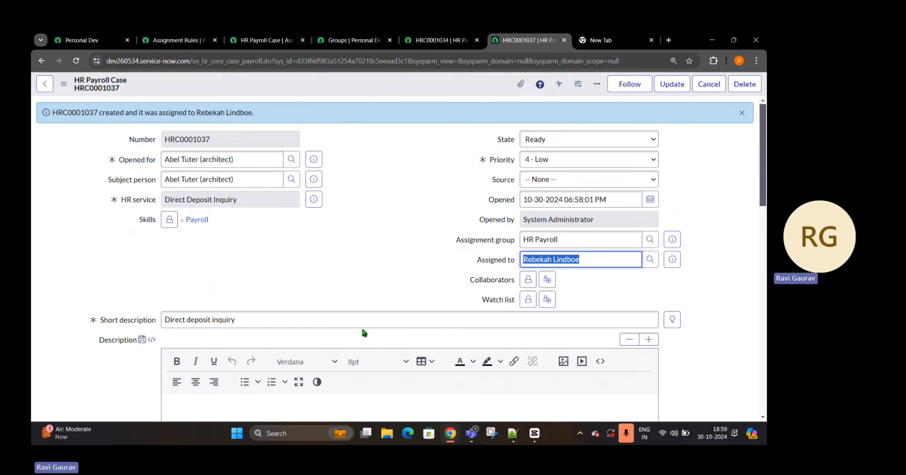
click(81, 40)
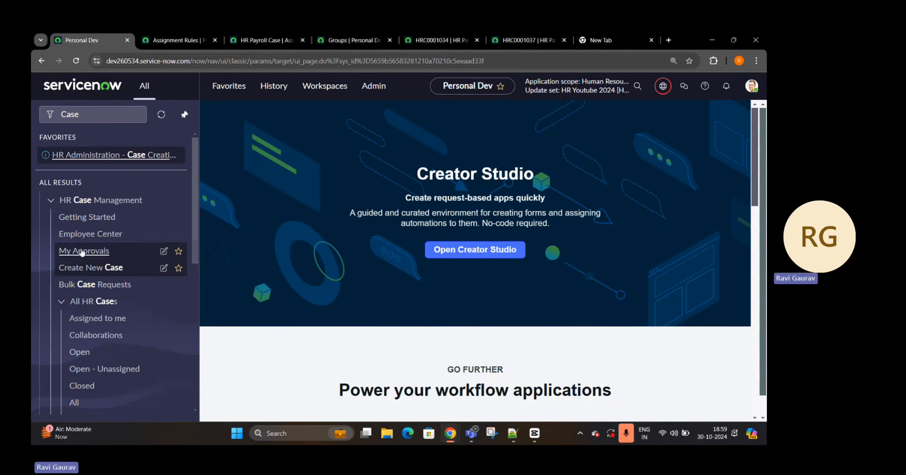
drag(83, 114, 32, 109)
text(HR)
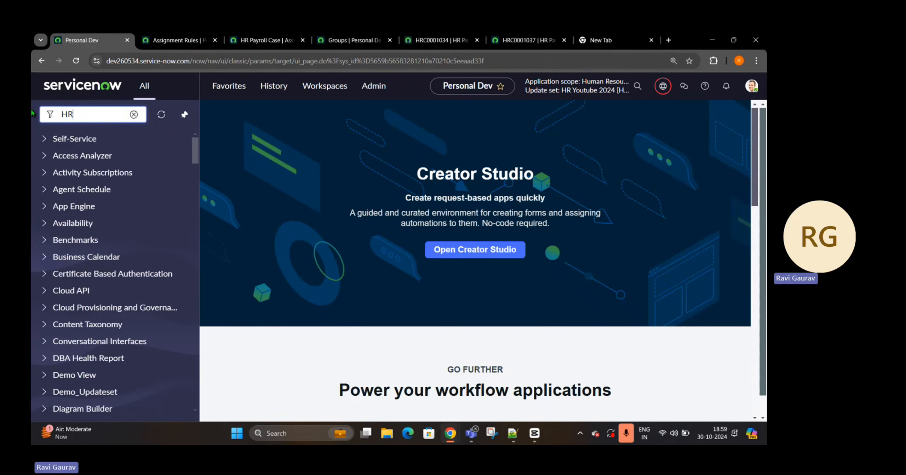
text( Admi)
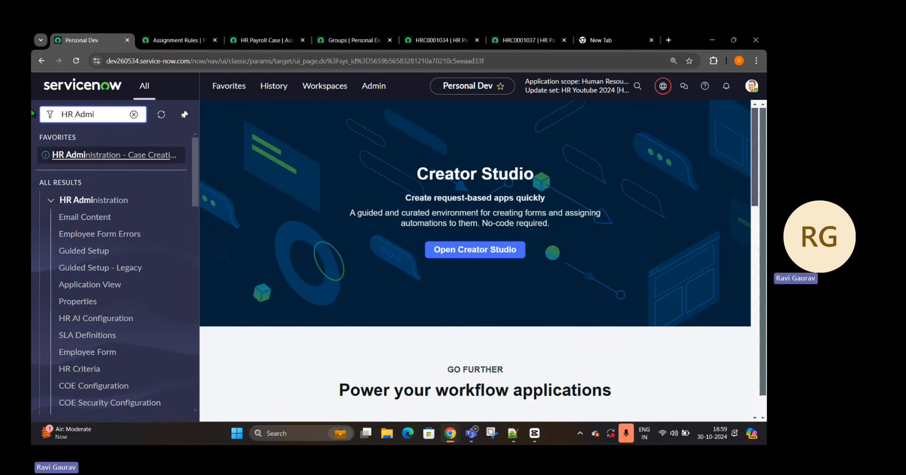
scroll(92, 280, down, 10)
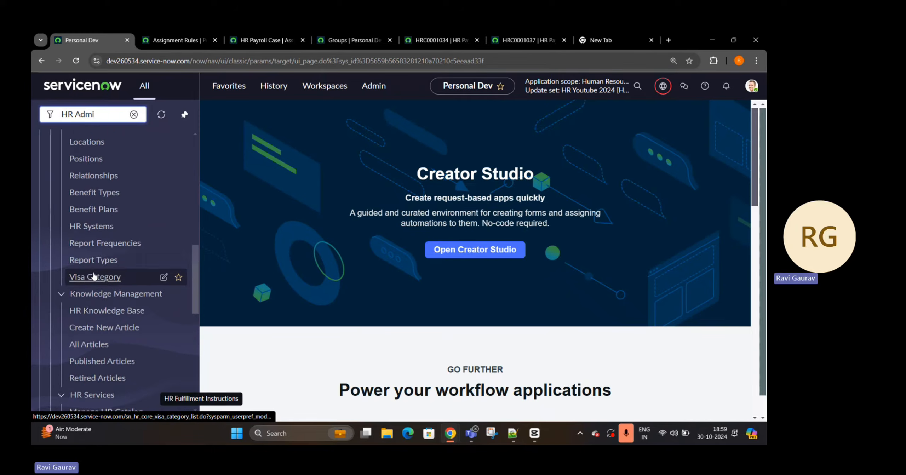
scroll(94, 276, down, 10)
scroll(95, 269, up, 3)
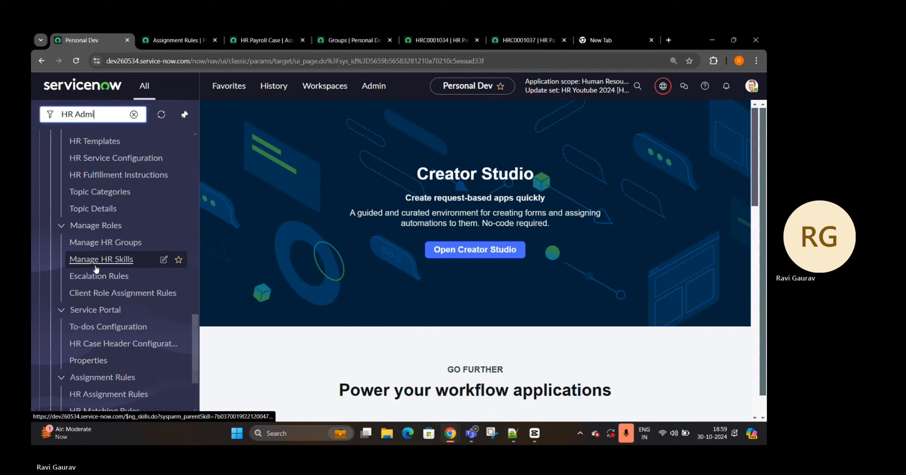
scroll(96, 269, down, 1)
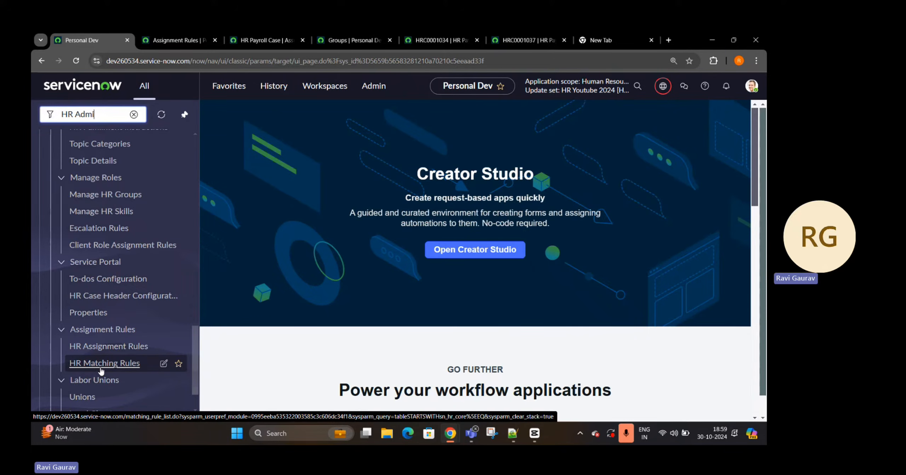
Step: Close the open pages for the HR Payroll Case rule, the groups, the earlier payroll case and the assignment rules list
click(279, 43)
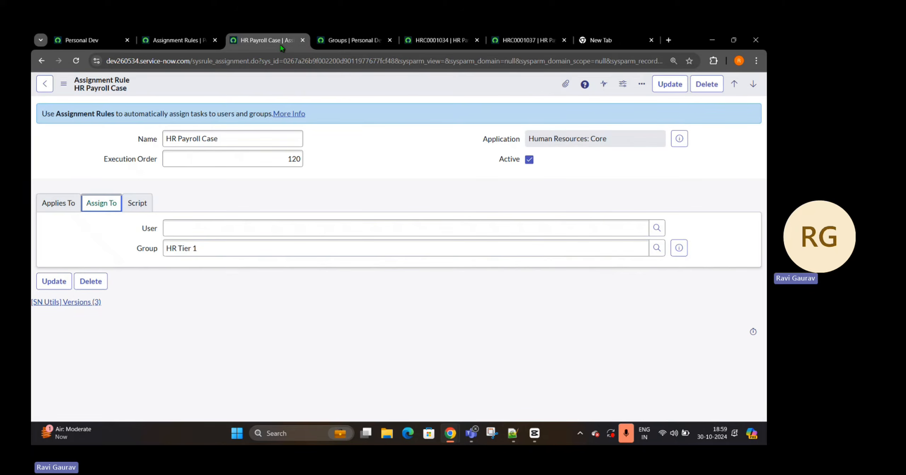
click(303, 40)
click(302, 40)
click(302, 40)
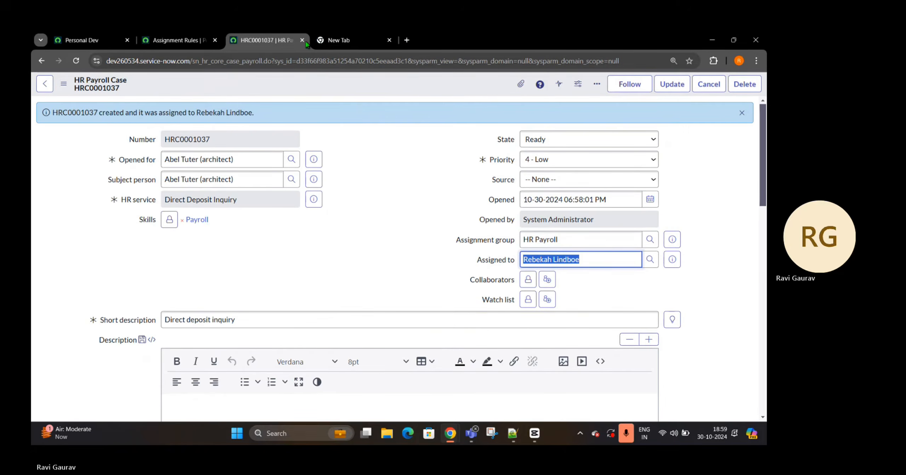
click(174, 38)
click(215, 40)
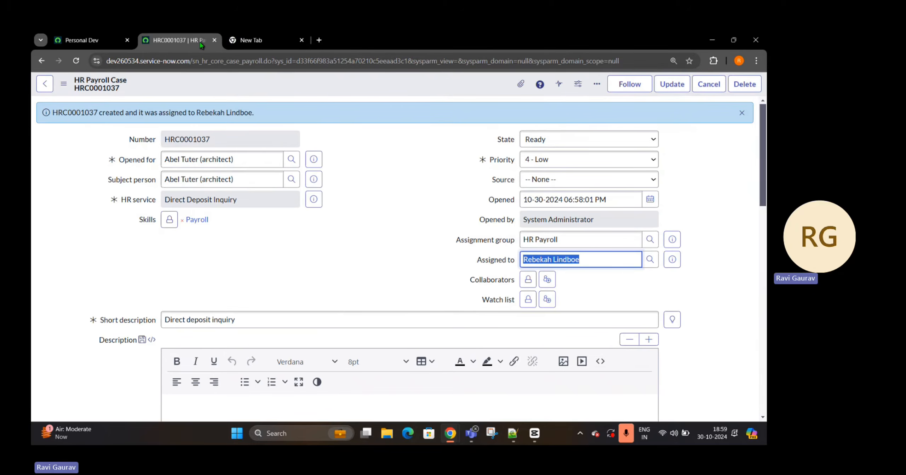
Step: Open the HR Matching Rules list in its own page
click(106, 40)
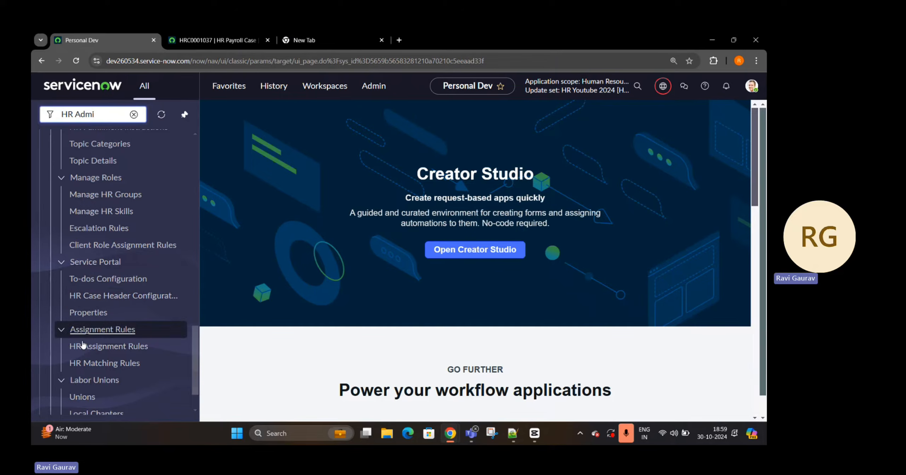
ctrl+click(86, 369)
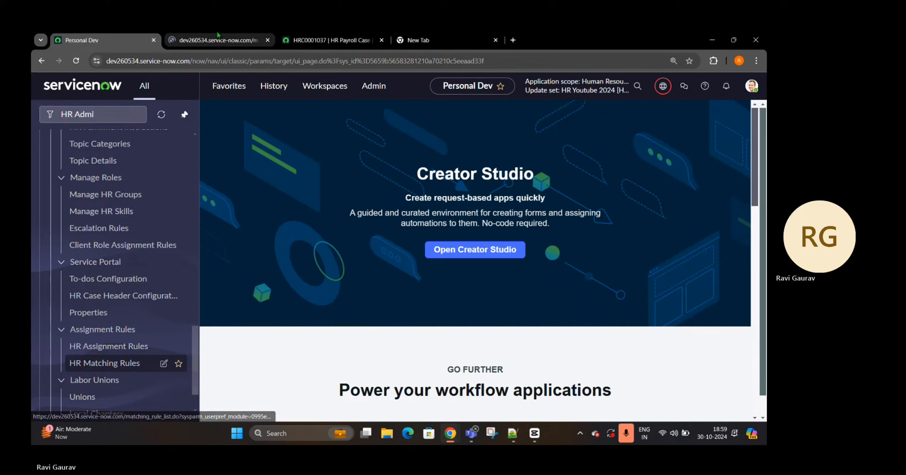
click(215, 41)
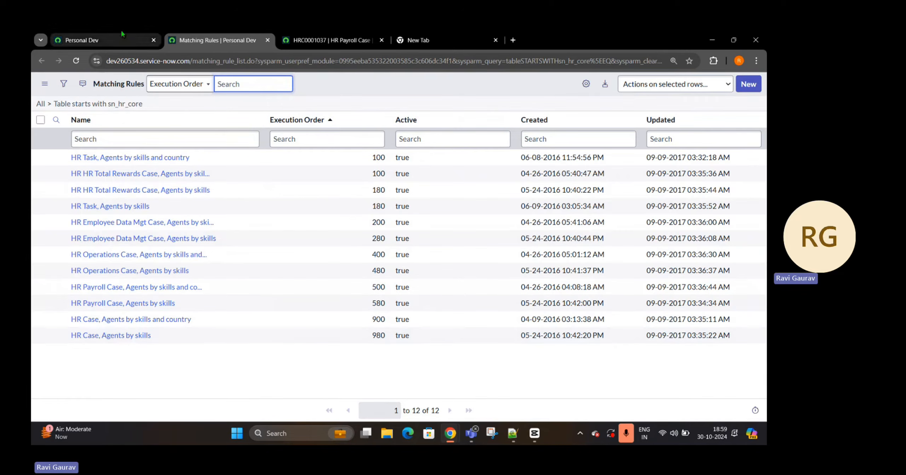
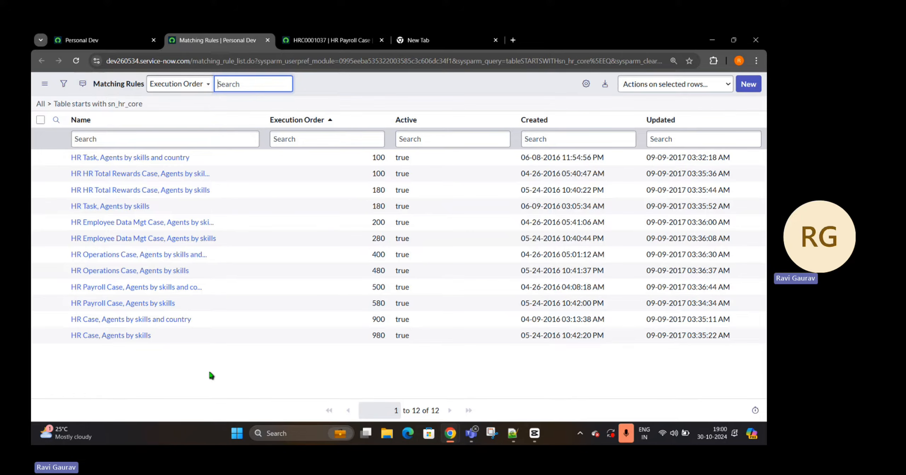
Step: Open the record of the Direct Deposit Inquiry case's HR Payroll assignment group and review its group members
click(330, 40)
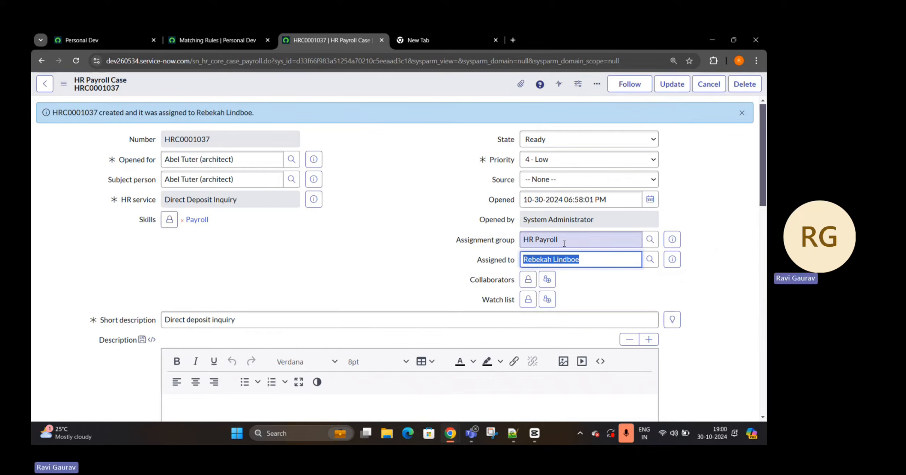
click(672, 240)
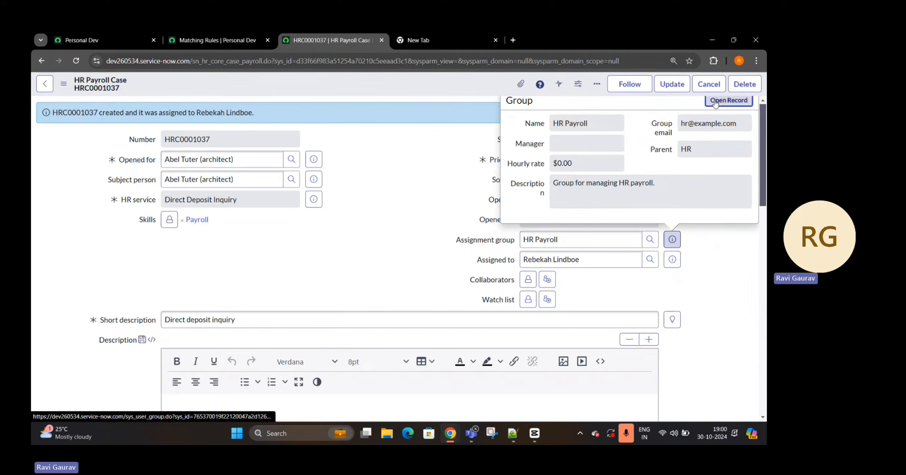
click(724, 101)
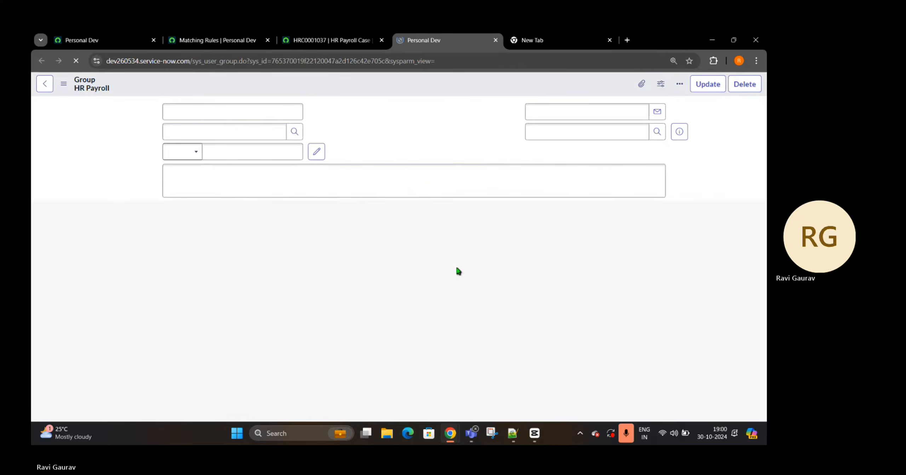
click(102, 255)
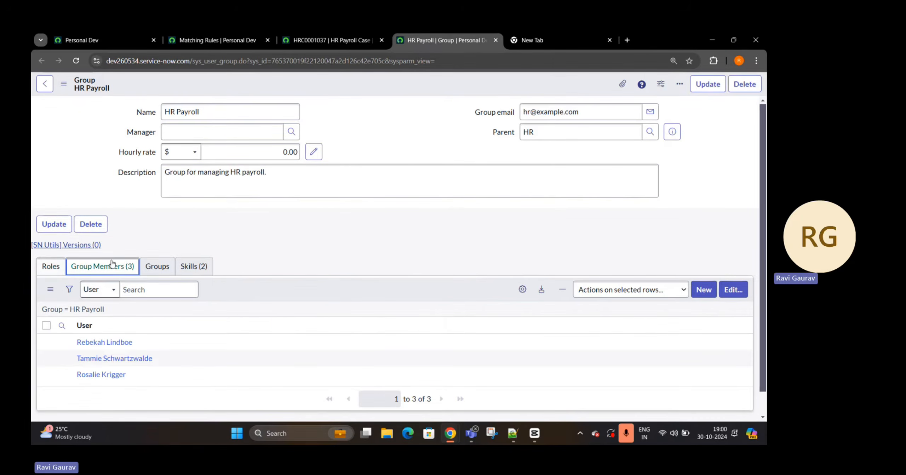
scroll(142, 319, down, 1)
drag(132, 320, 95, 351)
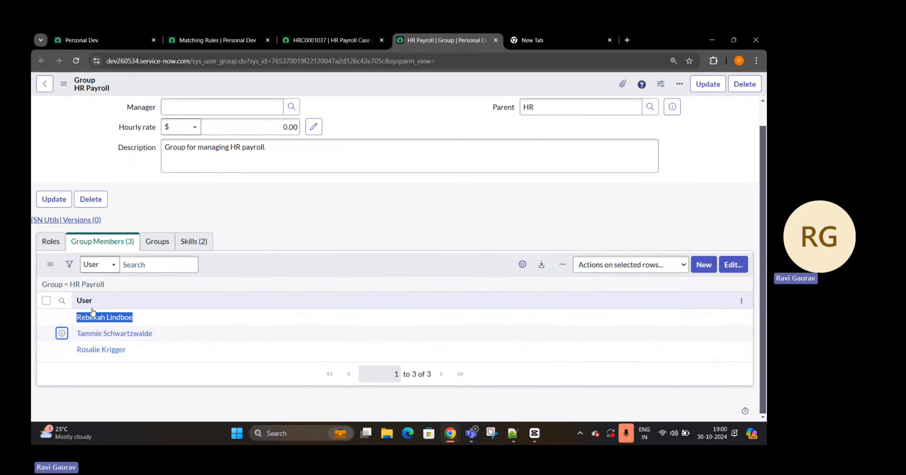
Step: Compare the Direct Deposit Inquiry case's assignee with the members of the HR Payroll group
click(329, 40)
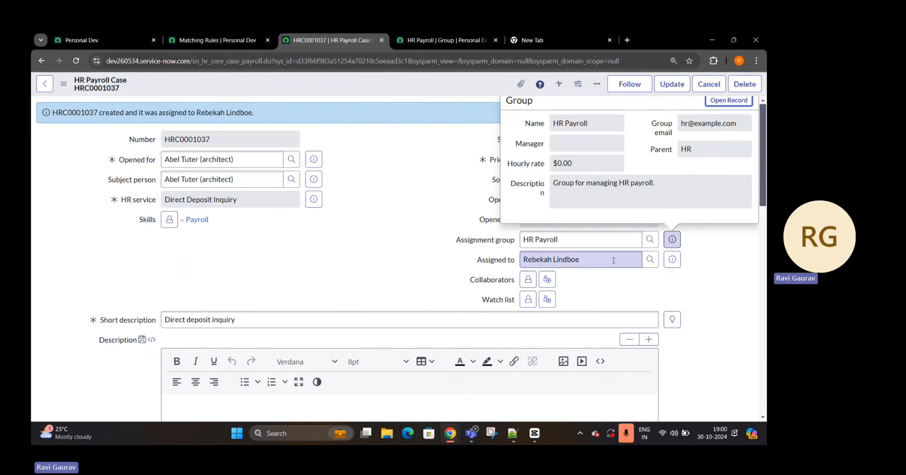
drag(615, 259, 522, 261)
click(458, 38)
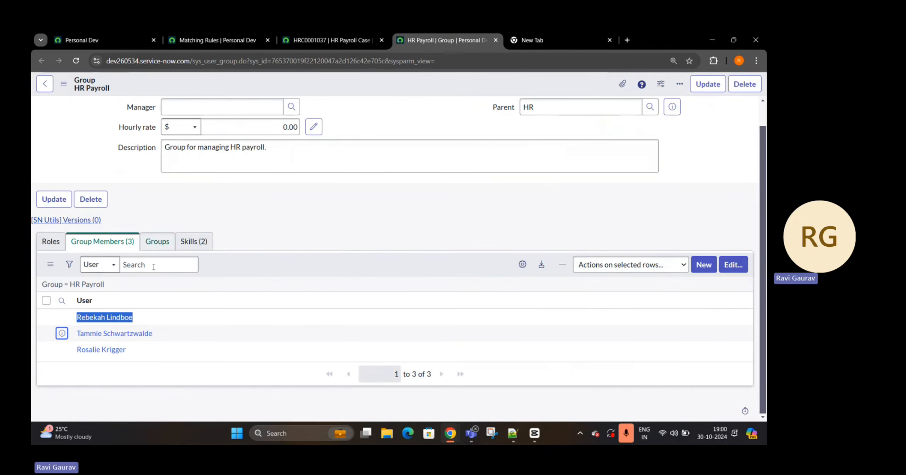
drag(156, 335, 94, 334)
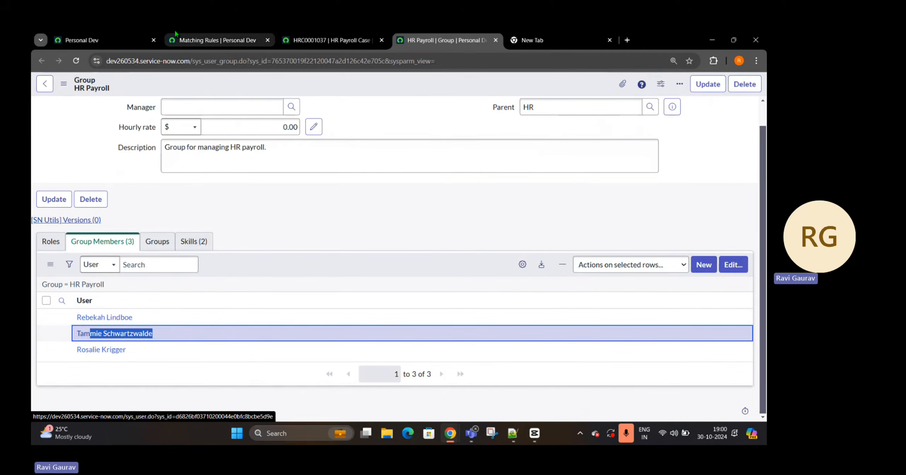
Step: Search the navigator for "payro" and open the HR Case Management Payroll Cases list in its own page
click(103, 40)
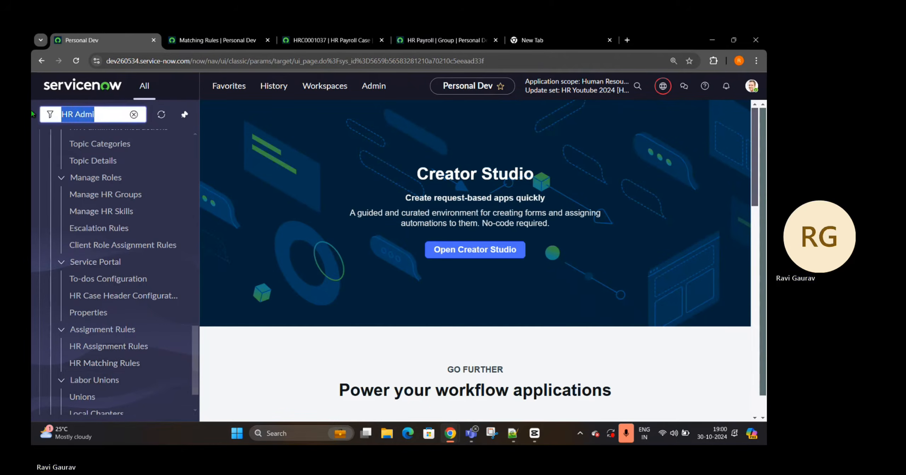
text(payro)
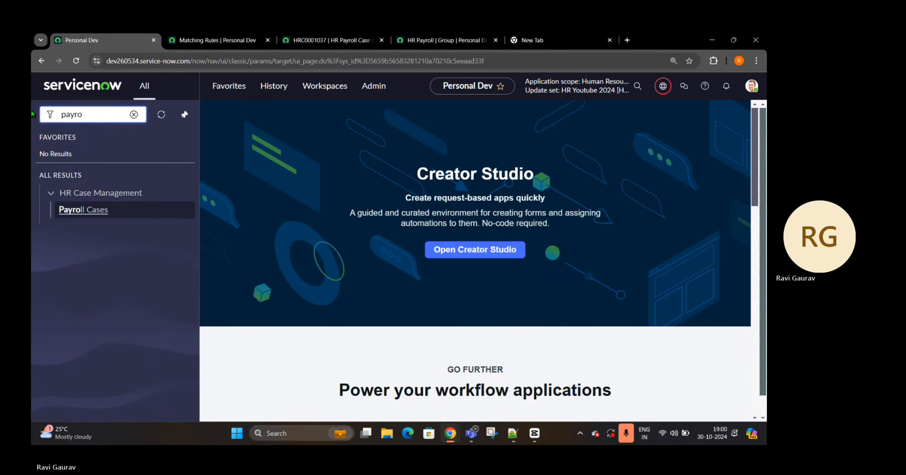
ctrl+click(68, 213)
click(264, 38)
click(204, 36)
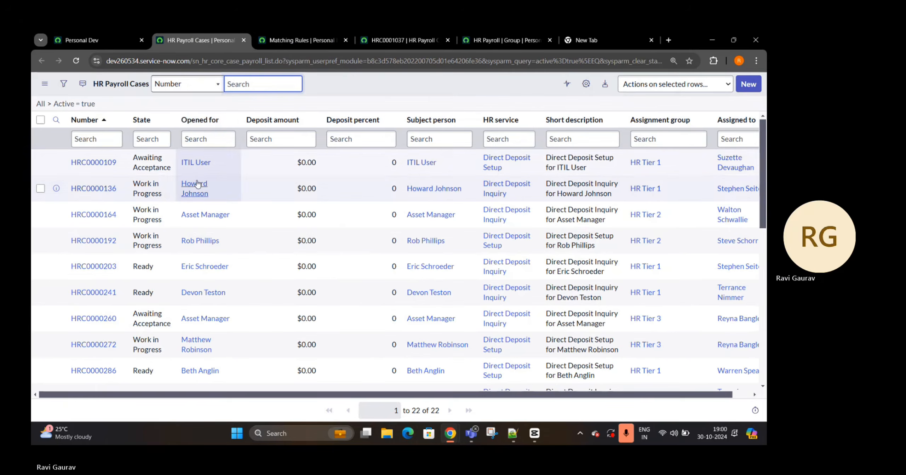
Step: Add the Created column to the HR Payroll Cases list
click(586, 84)
click(262, 162)
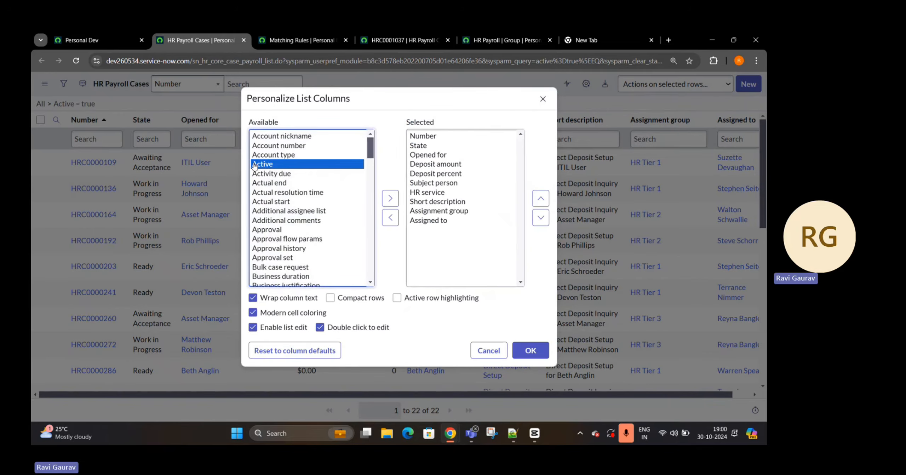
key(Down)
key(Down)
key(Down)
key(Down)
key(Down)
key(Down)
key(Down)
key(Down)
key(Down)
key(Down)
key(Down)
key(Down)
key(Down)
key(Down)
key(Down)
key(Down)
key(Down)
key(Down)
key(Down)
key(Down)
key(Down)
key(Down)
key(Down)
key(Down)
key(Down)
key(Down)
key(Down)
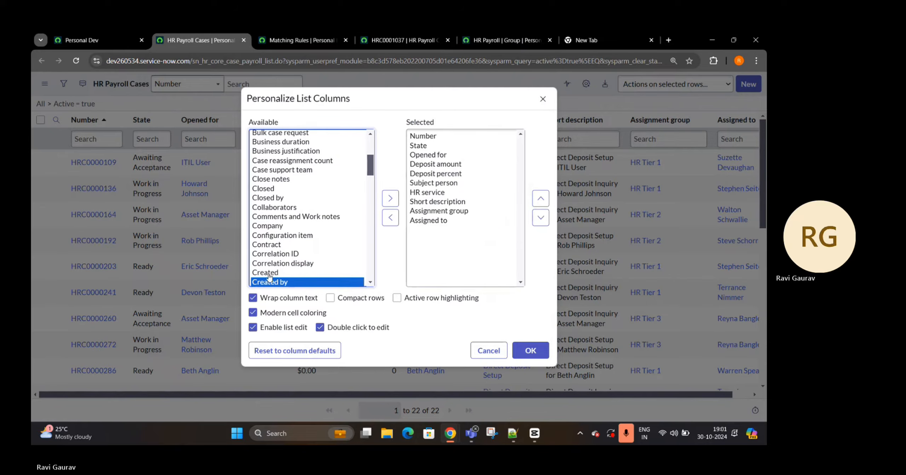
double_click(268, 275)
click(528, 351)
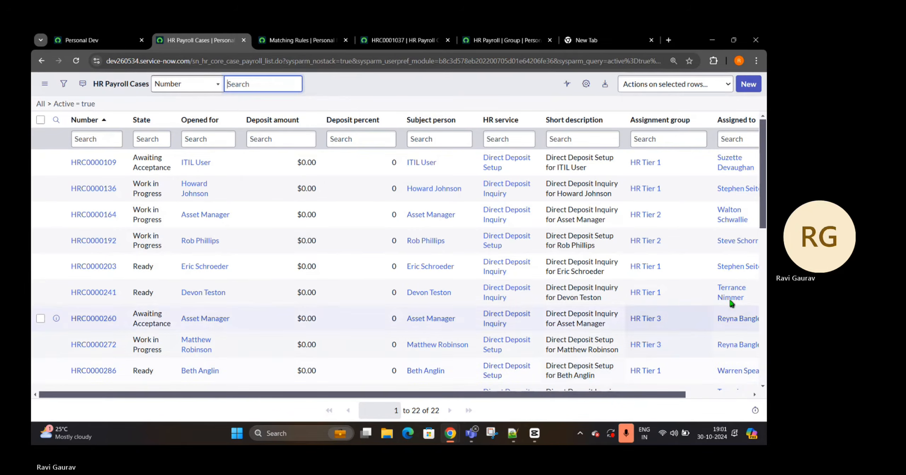
Step: Sort the HR Payroll Cases list by Created in descending order
drag(573, 395, 639, 395)
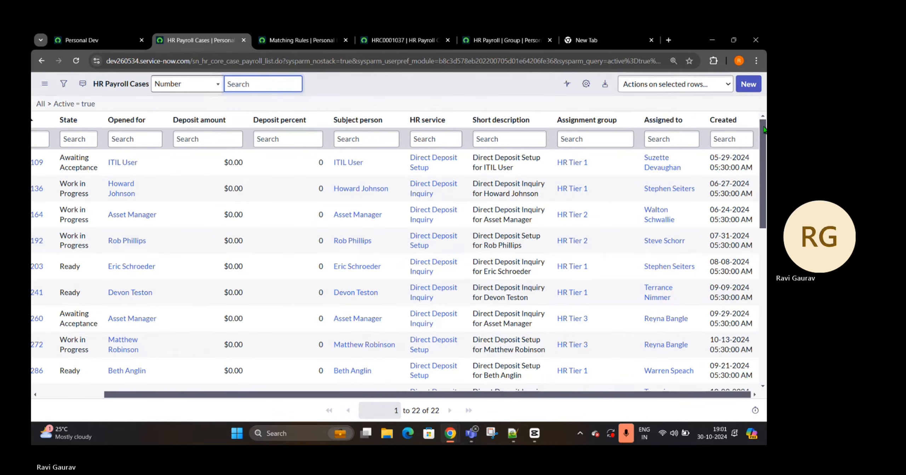
click(724, 121)
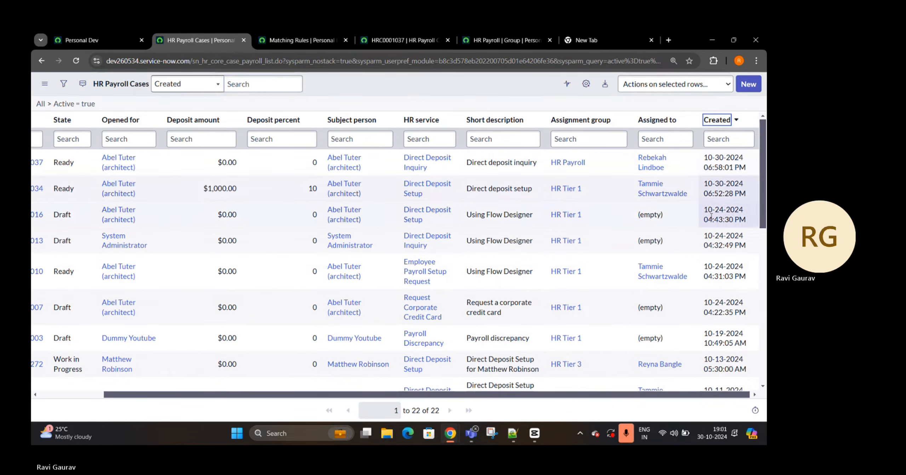
drag(558, 396, 623, 395)
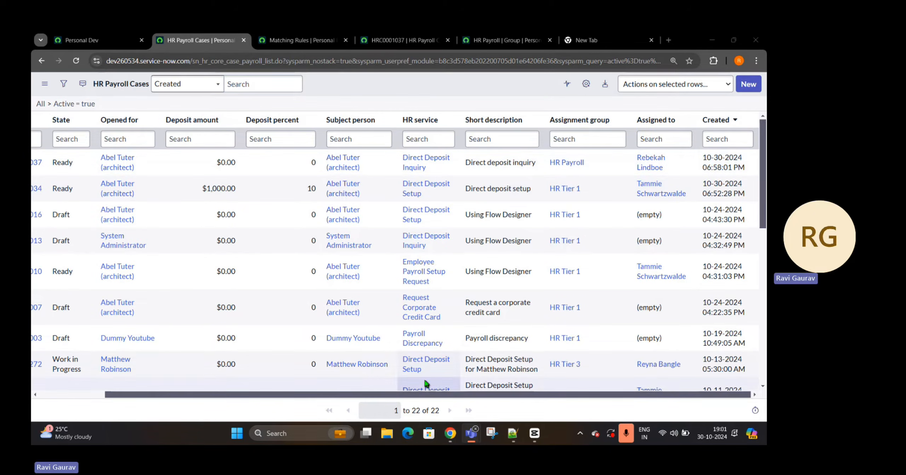
Step: Open the newest Direct Deposit Setup case in its own page beside the matching rules and check its assignee
drag(425, 394, 89, 407)
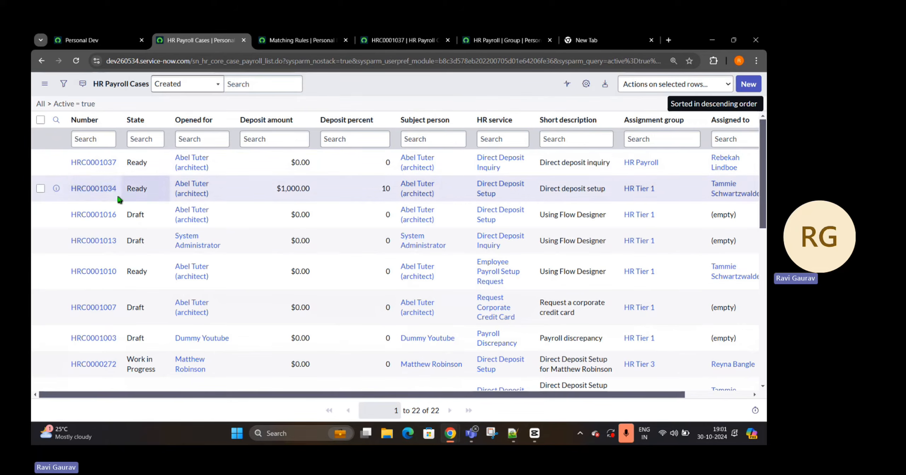
middle_click(106, 189)
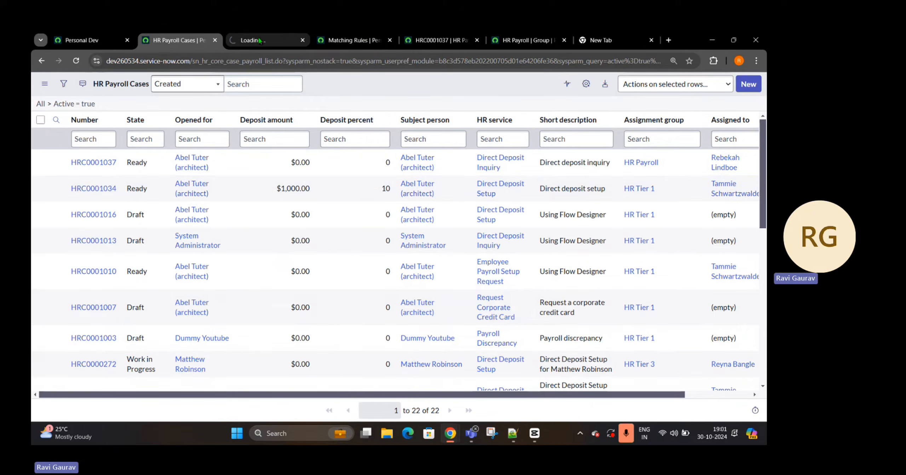
drag(278, 34, 358, 39)
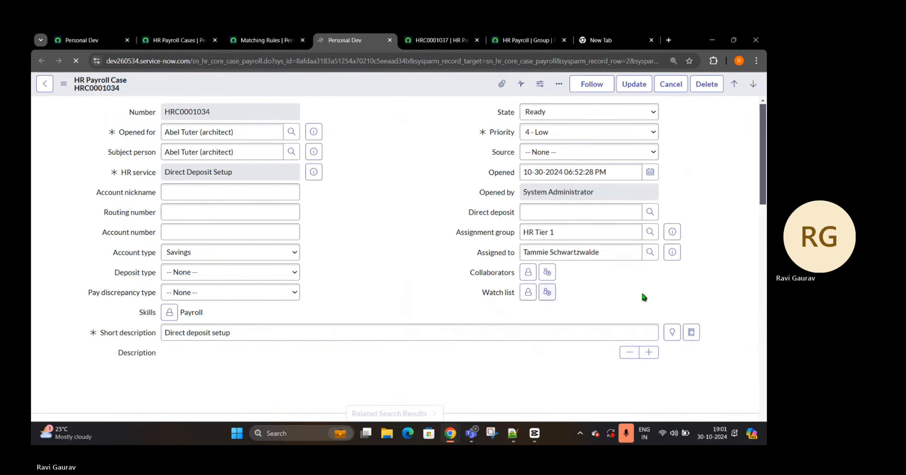
drag(602, 255, 504, 255)
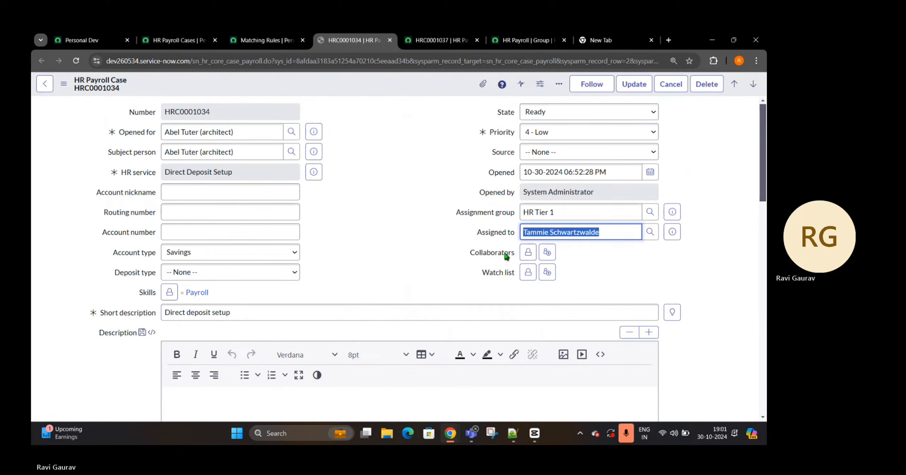
Step: Close the group preview on the earlier Direct Deposit Inquiry case and return to the HR Payroll Cases list
click(433, 36)
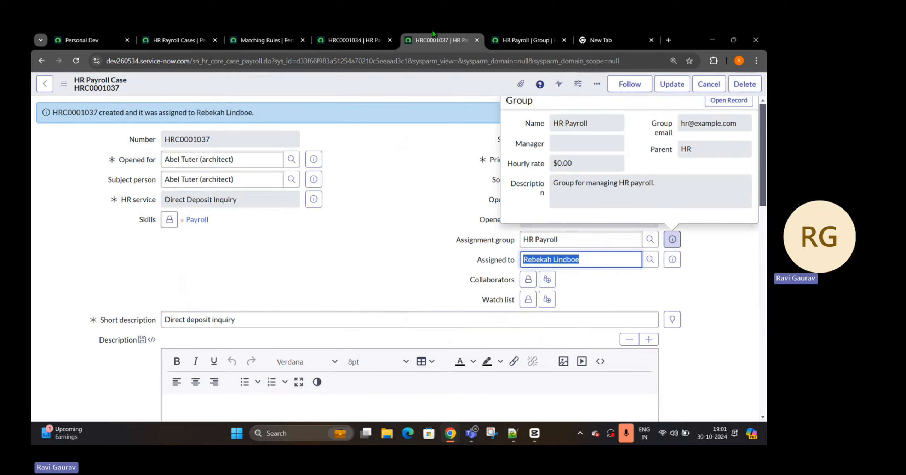
click(693, 295)
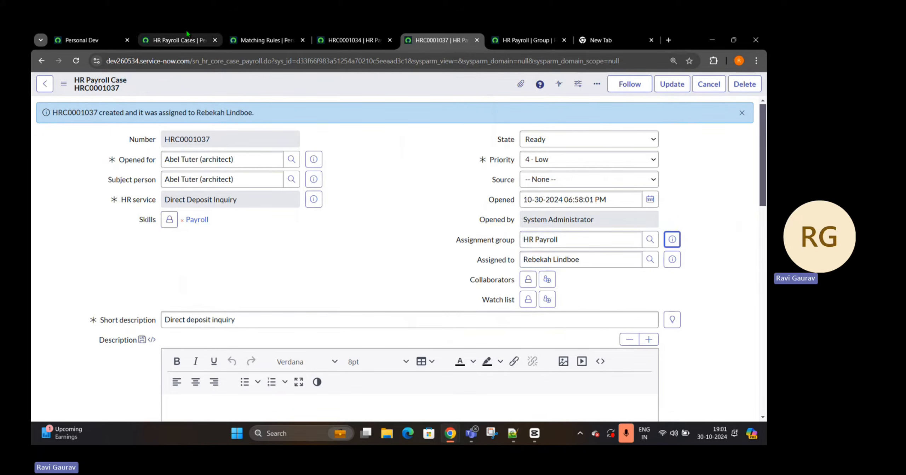
click(183, 39)
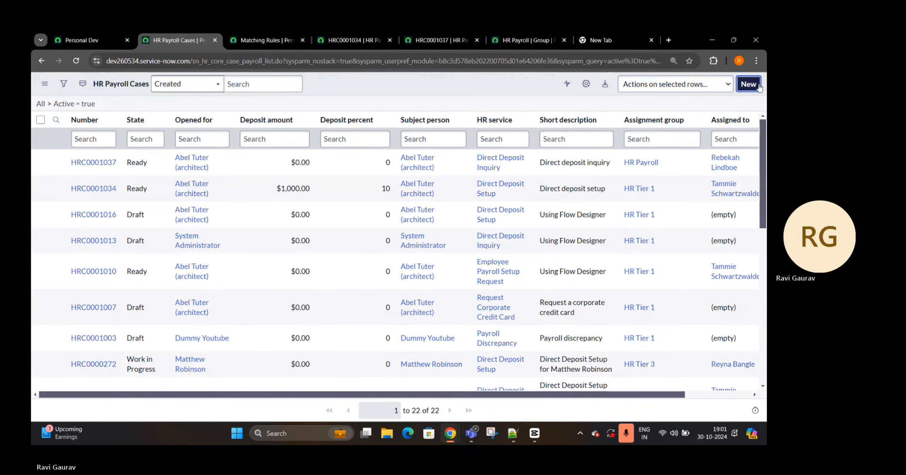
Step: Start a new HR case and search by first name to select the architect employee it is for
click(749, 84)
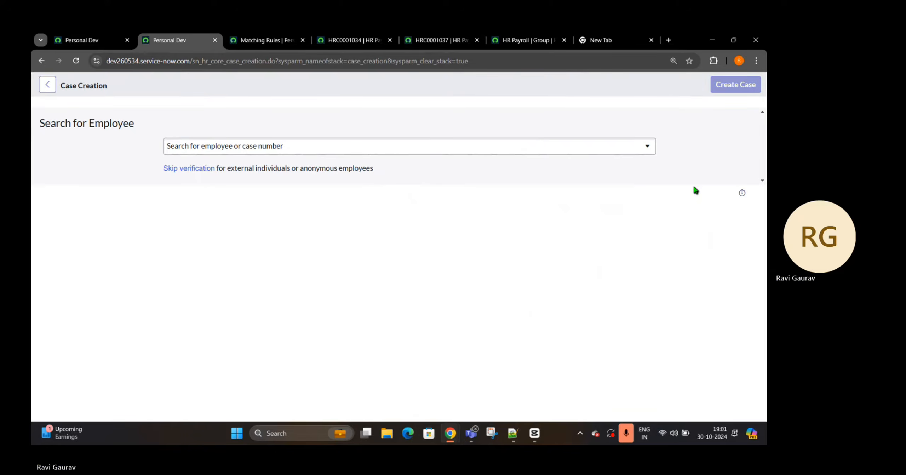
click(467, 152)
text(ab)
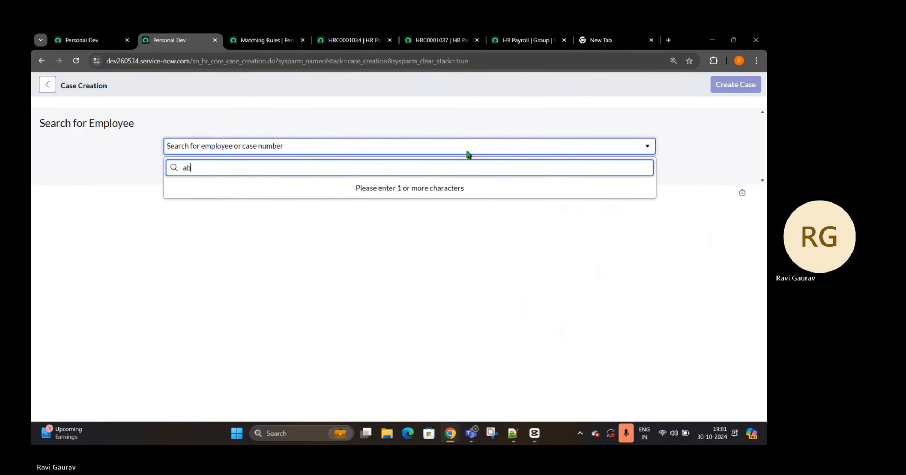
text(el)
click(417, 189)
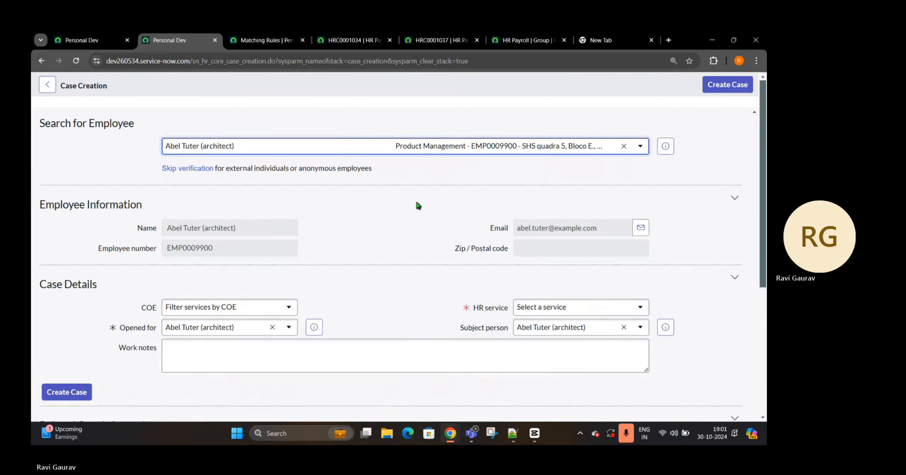
Step: Set the COE to HR Payroll Case and the HR service to Direct Deposit Inquiry, and create the case
click(229, 306)
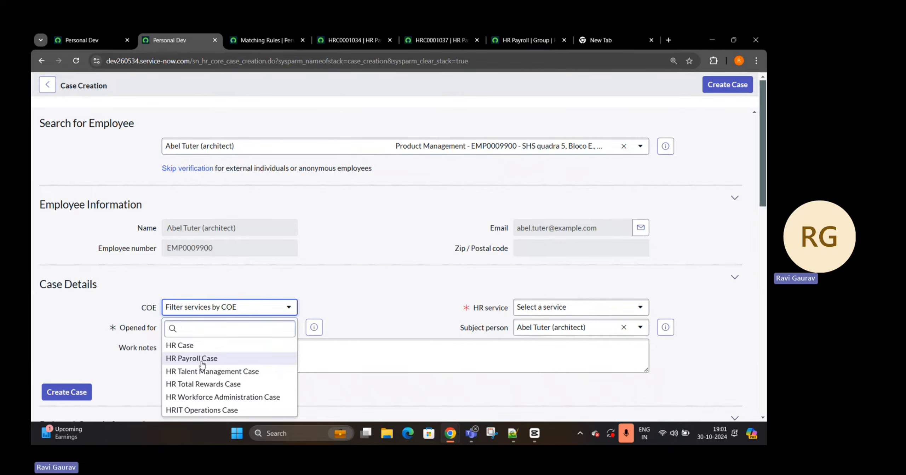
click(202, 359)
click(560, 307)
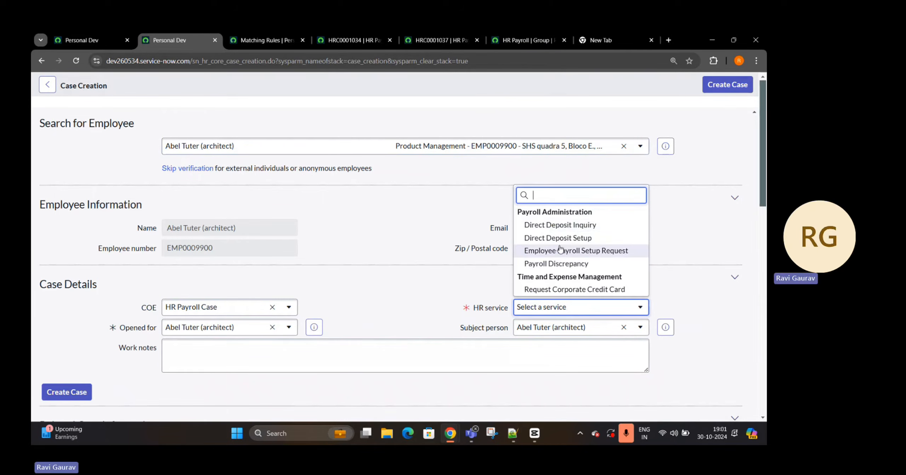
click(560, 225)
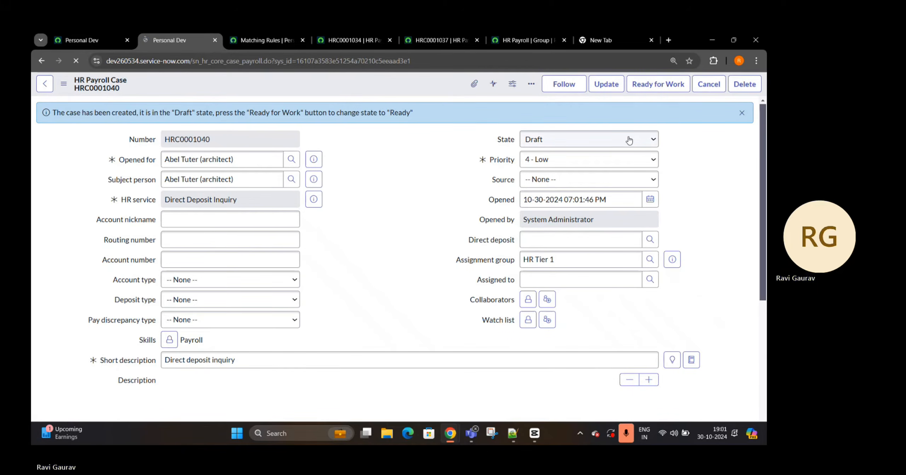
Step: Mark the new Direct Deposit Inquiry case Ready for Work and check who it is assigned to
click(665, 92)
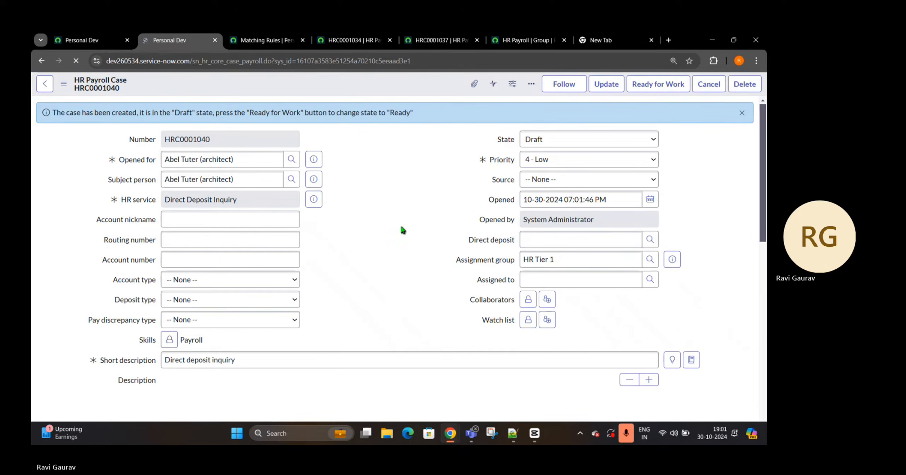
click(658, 84)
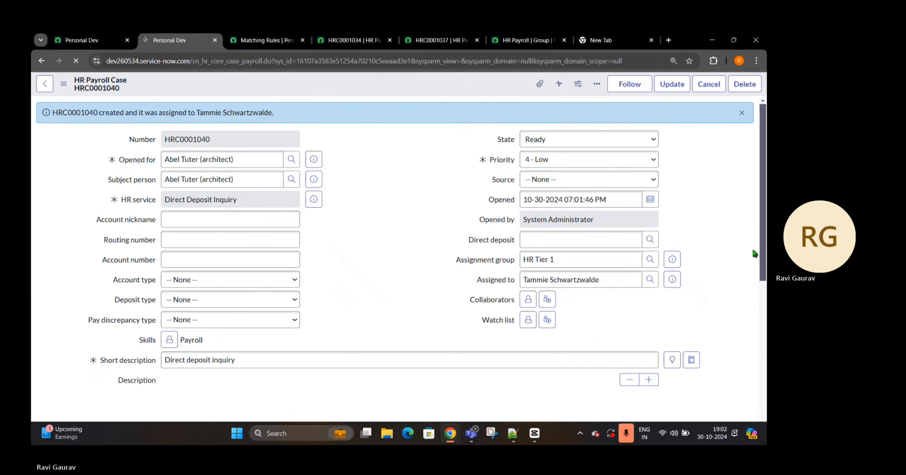
drag(604, 280, 501, 287)
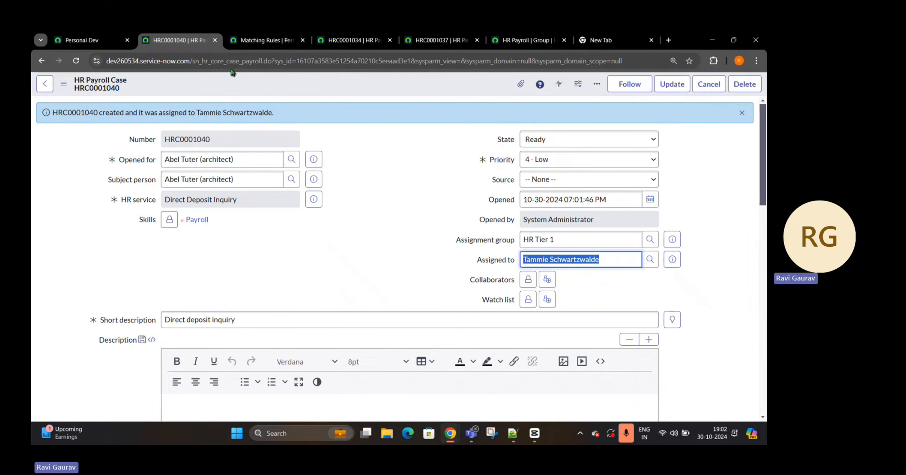
Step: Switch to the open HR Payroll group record and review the users in its Group Members list
click(301, 40)
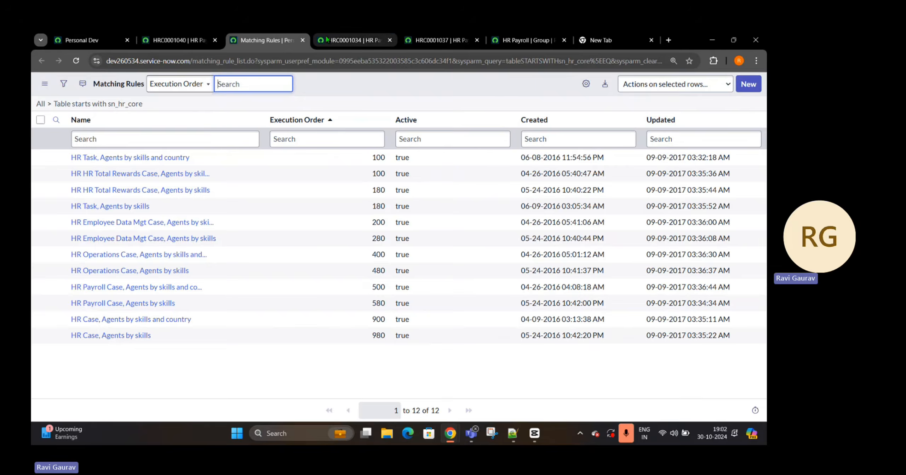
click(327, 40)
click(439, 40)
click(534, 42)
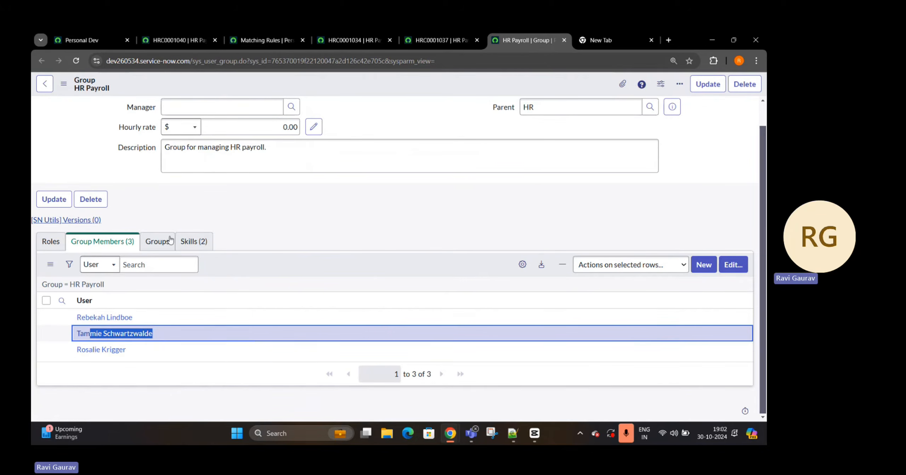
drag(76, 320, 136, 320)
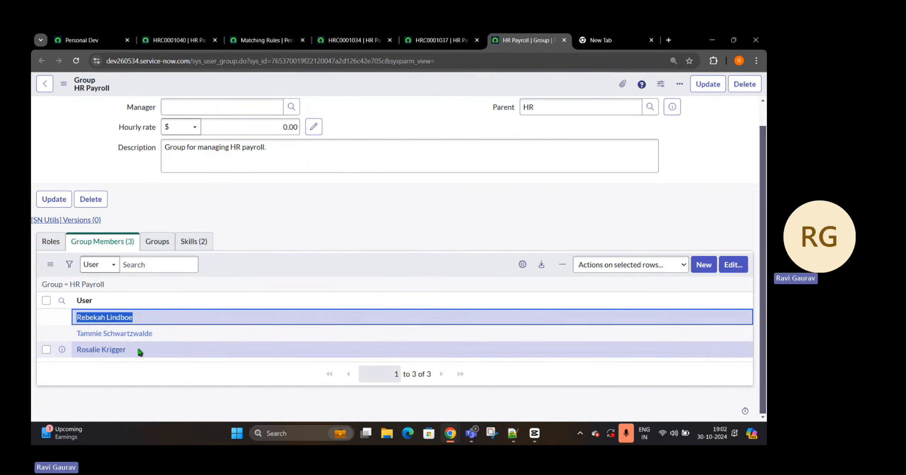
drag(139, 351, 63, 350)
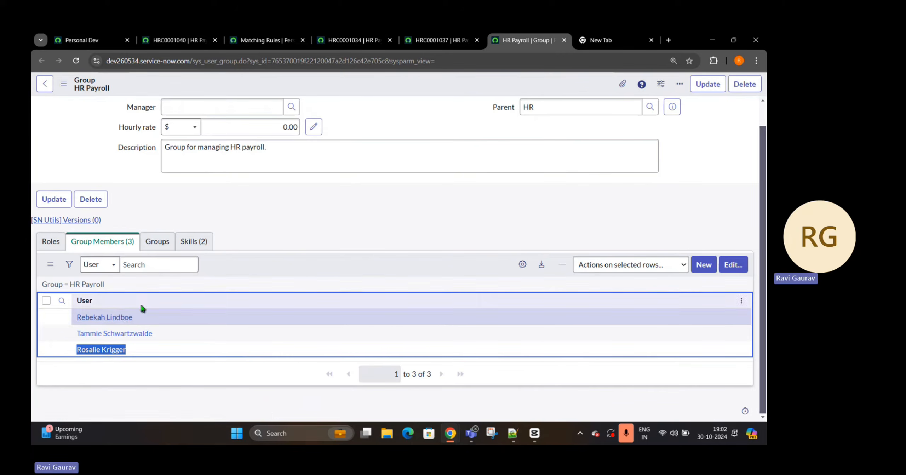
Step: Open the first two group members' user records in separate tabs and examine the first member's assigned skills
ctrl+click(114, 316)
ctrl+click(114, 334)
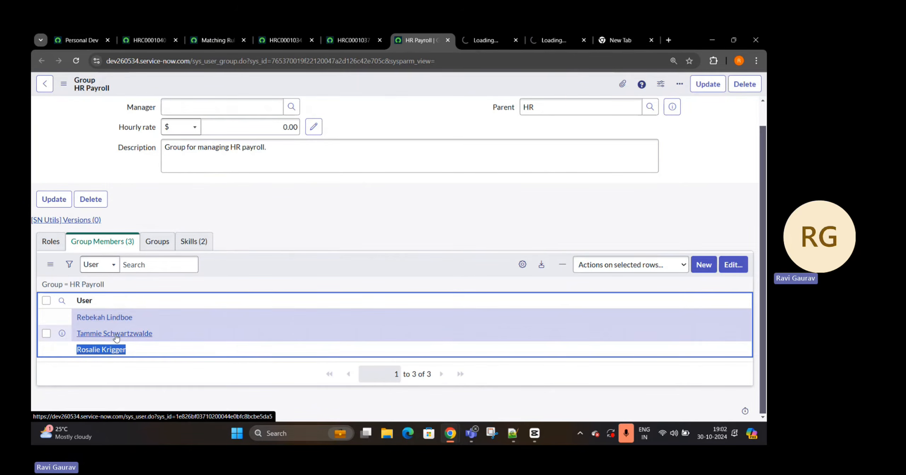
click(488, 40)
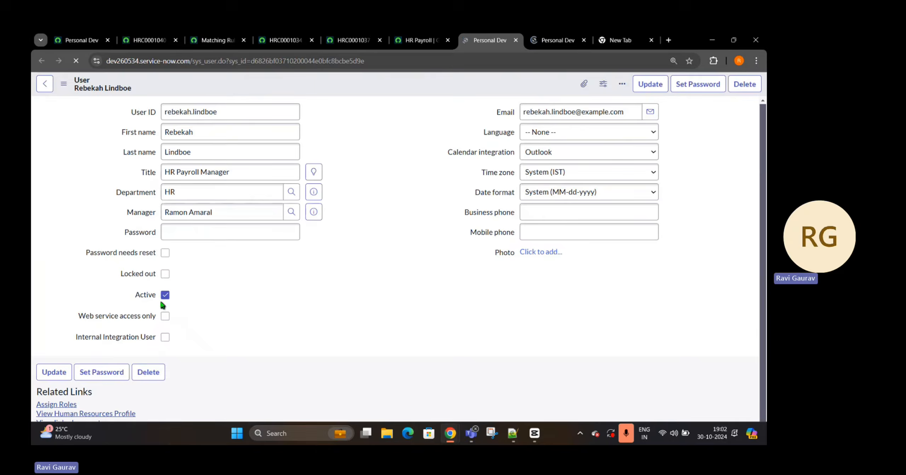
scroll(233, 268, down, 1)
scroll(233, 268, down, 1)
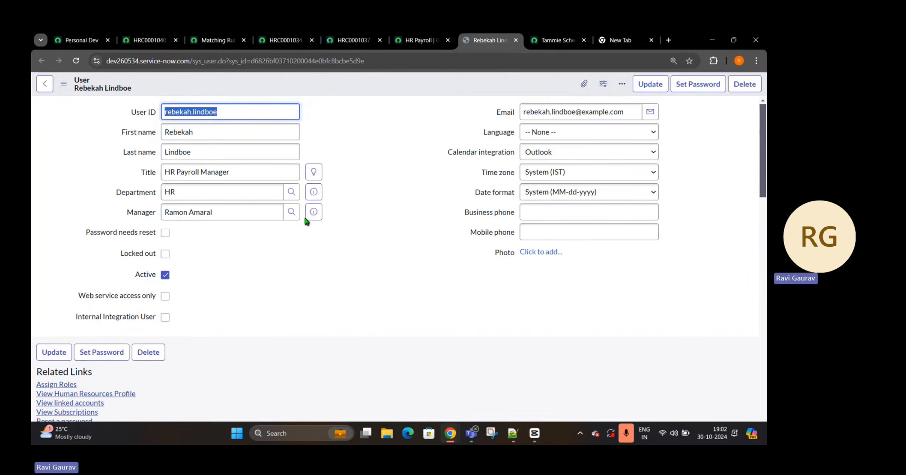
scroll(275, 245, down, 5)
click(199, 262)
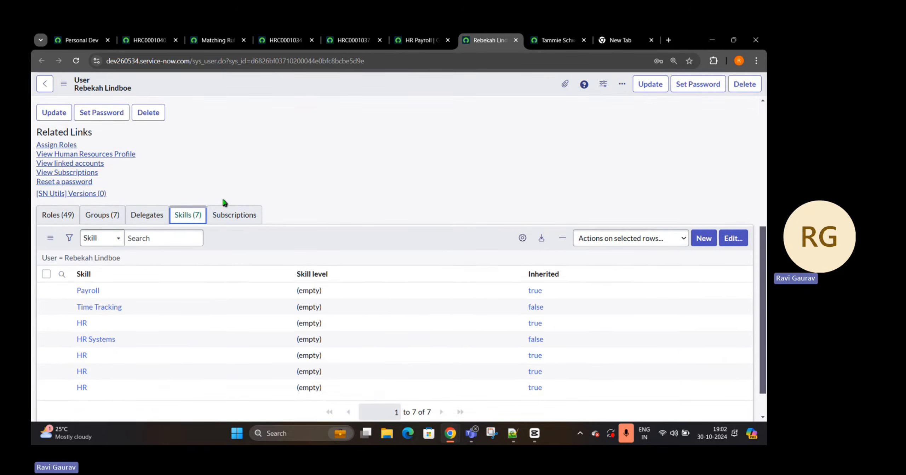
scroll(222, 196, down, 1)
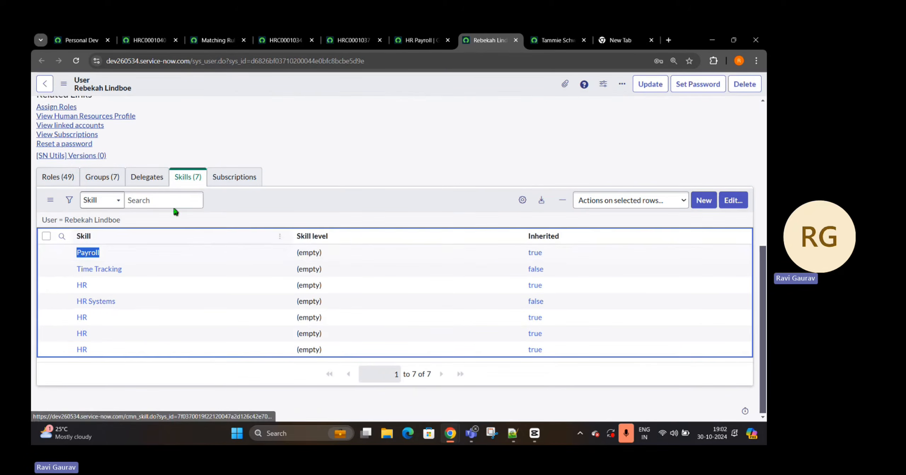
Step: Show the second group member's skills and check for the Payroll skill
click(558, 40)
scroll(158, 286, down, 4)
click(187, 313)
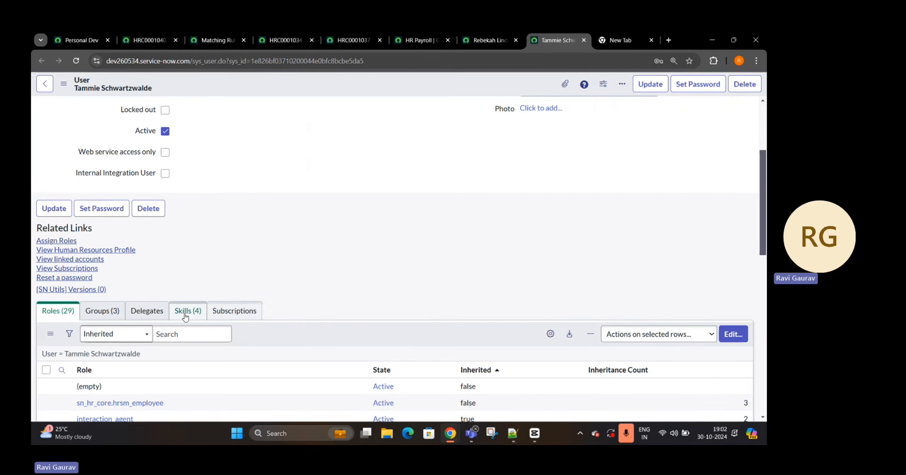
scroll(98, 347, down, 2)
drag(116, 350, 67, 355)
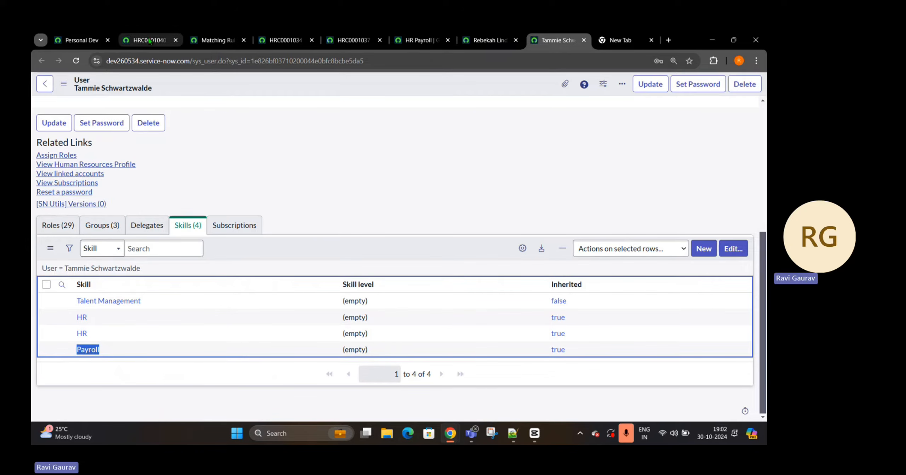
Step: Return to the HR Payroll group, open the third member's user record in a separate tab and review that member's skills
click(485, 39)
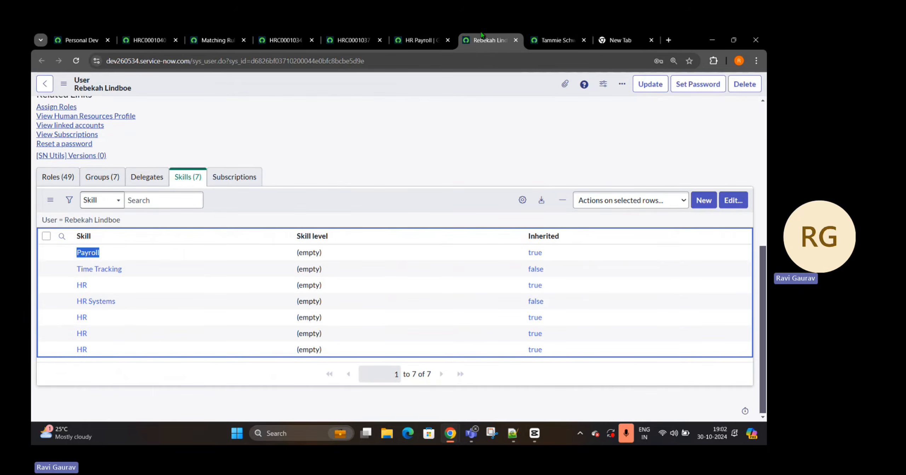
click(410, 39)
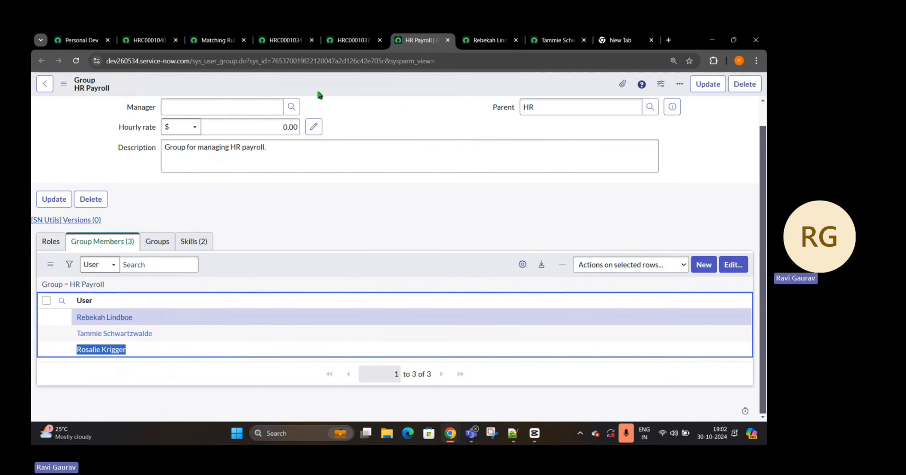
ctrl+click(99, 349)
click(567, 40)
scroll(176, 336, down, 3)
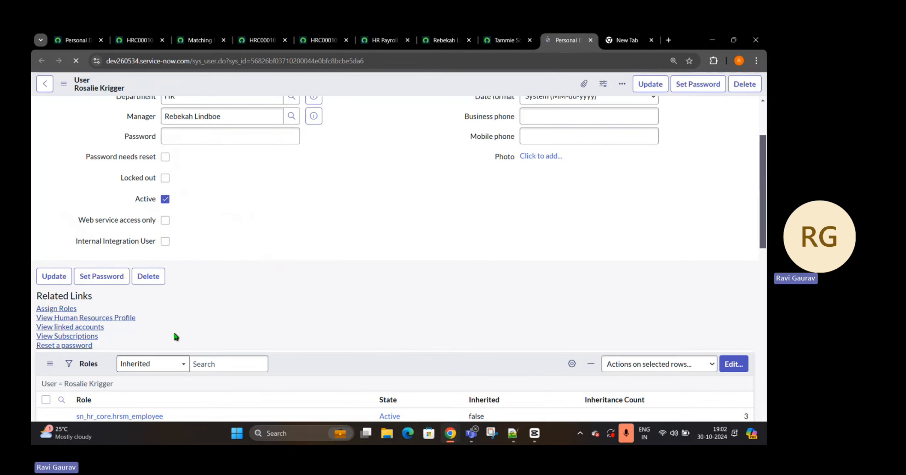
scroll(263, 278, down, 4)
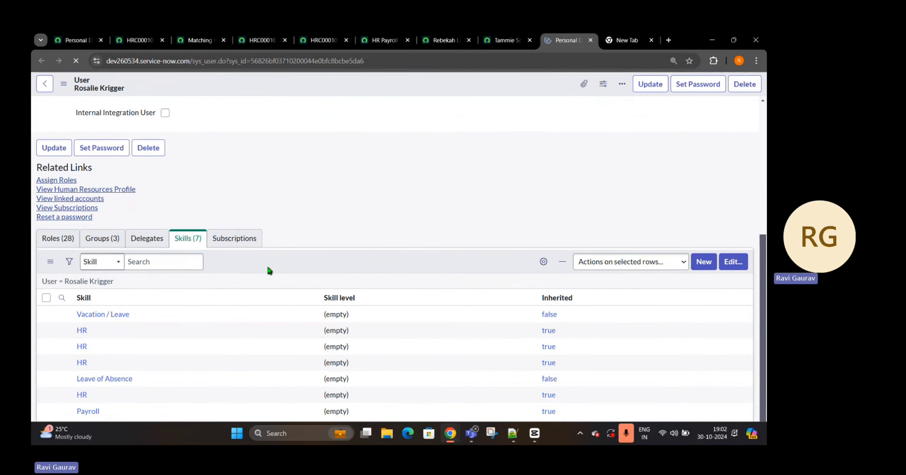
scroll(179, 297, down, 8)
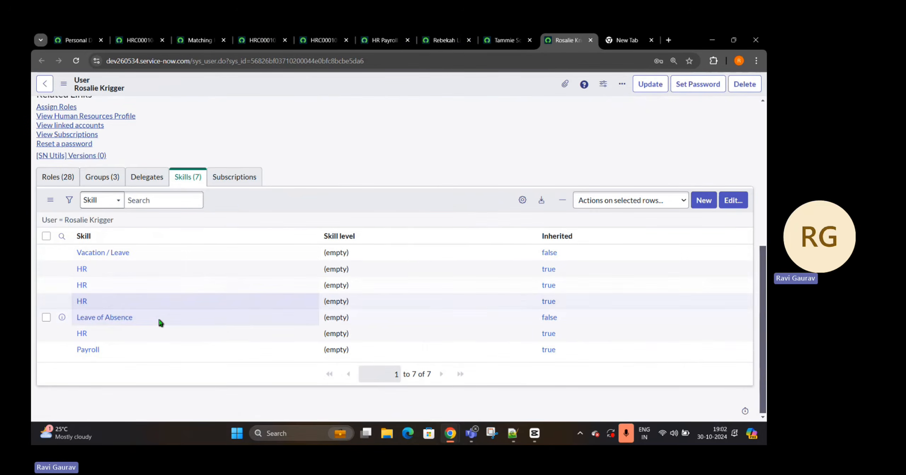
drag(99, 350, 71, 252)
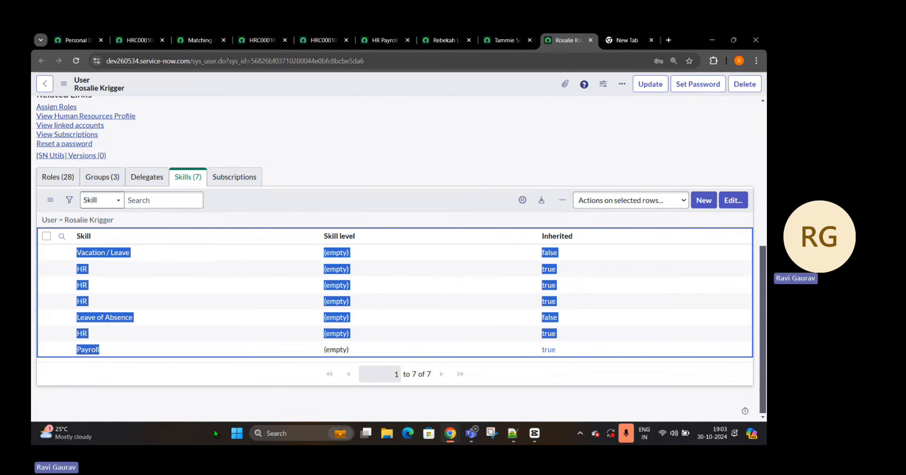
Step: Open both HR Payroll Case matching rules in separate tabs and examine the table and conditions of "HR Payroll Case, Agents by skills and country"
click(205, 40)
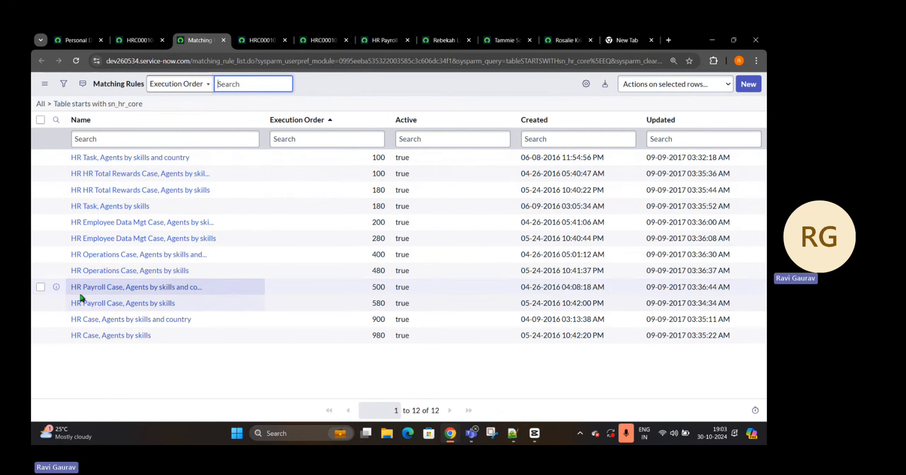
middle_click(120, 292)
middle_click(117, 304)
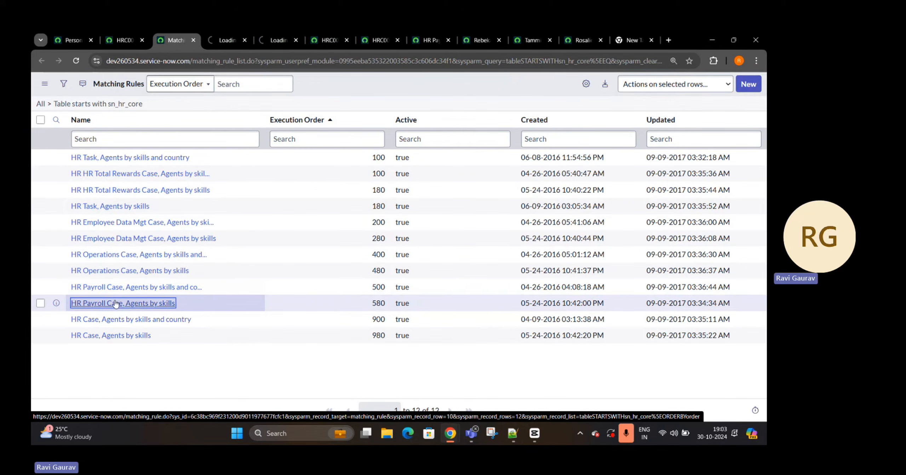
click(224, 40)
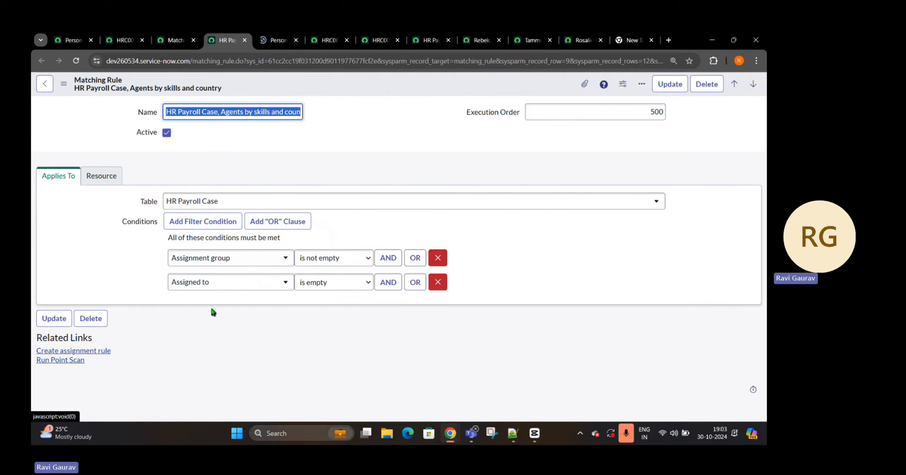
double_click(148, 202)
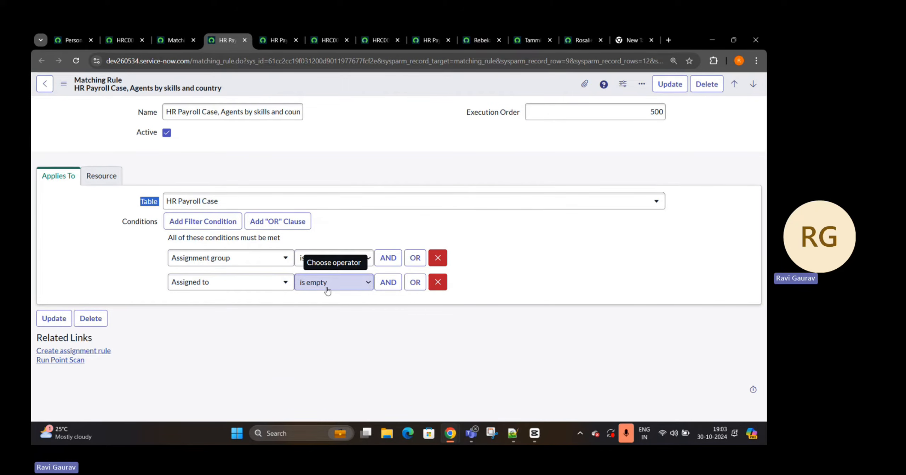
Step: Show the matching rule's Resource settings and examine its Matching option and the hr_AssignmentAPI call in the script
click(101, 176)
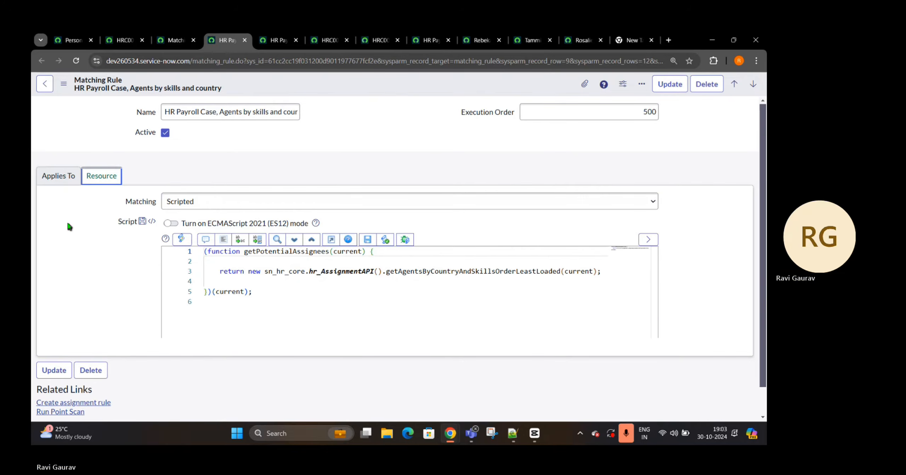
drag(119, 201, 167, 204)
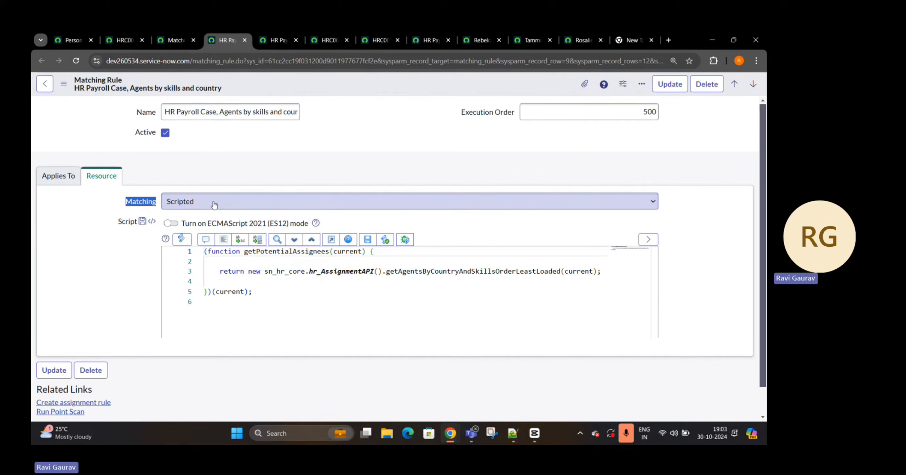
click(257, 203)
click(185, 242)
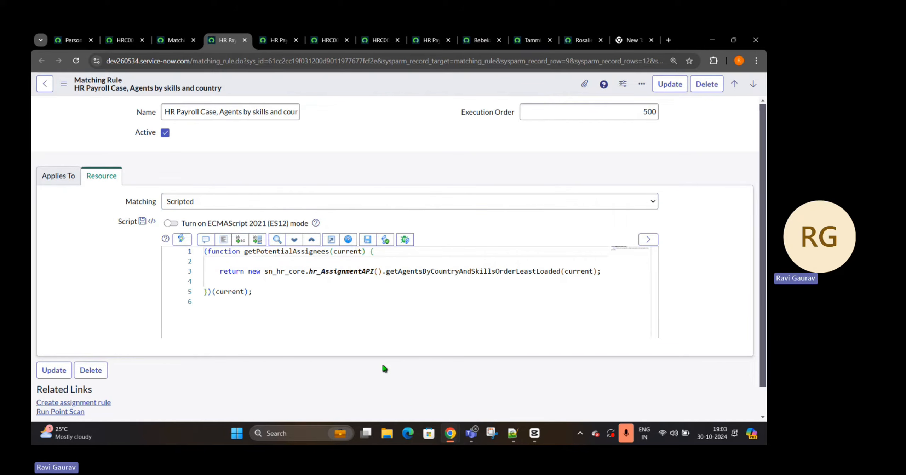
drag(308, 272, 374, 273)
click(388, 317)
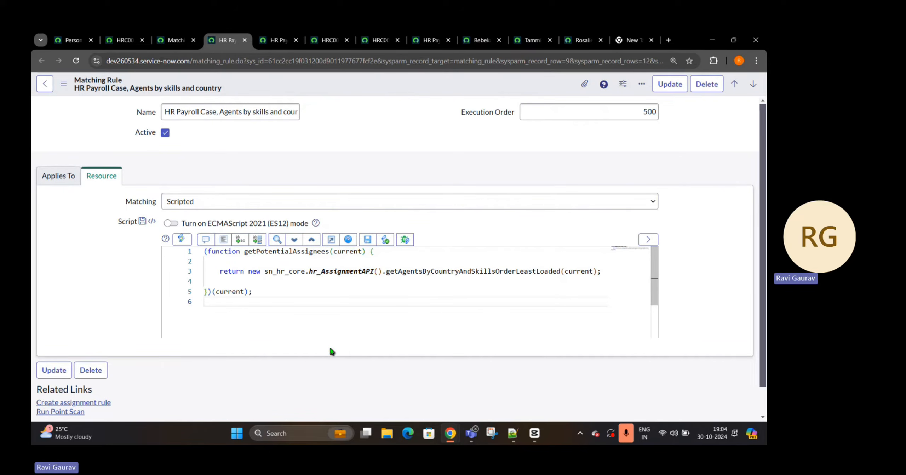
drag(220, 272, 249, 272)
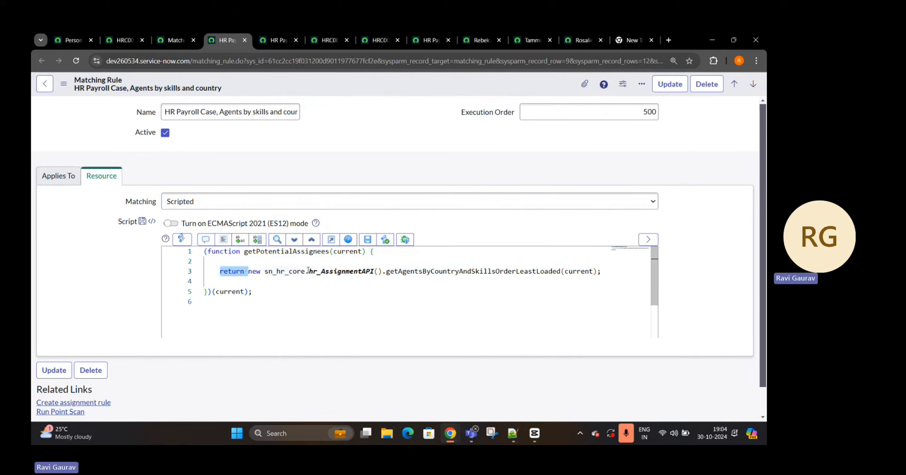
drag(308, 271, 375, 272)
click(344, 300)
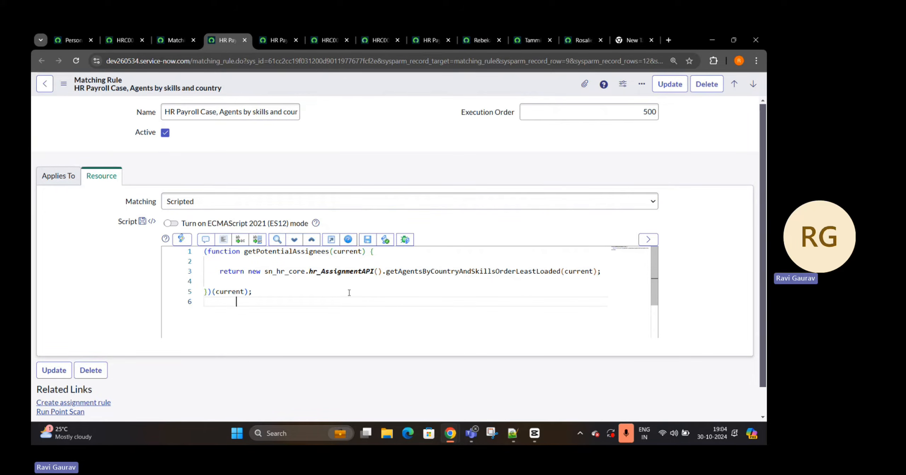
Step: Open the definition of the hr_AssignmentAPI script include from the matching rule's script
click(345, 271)
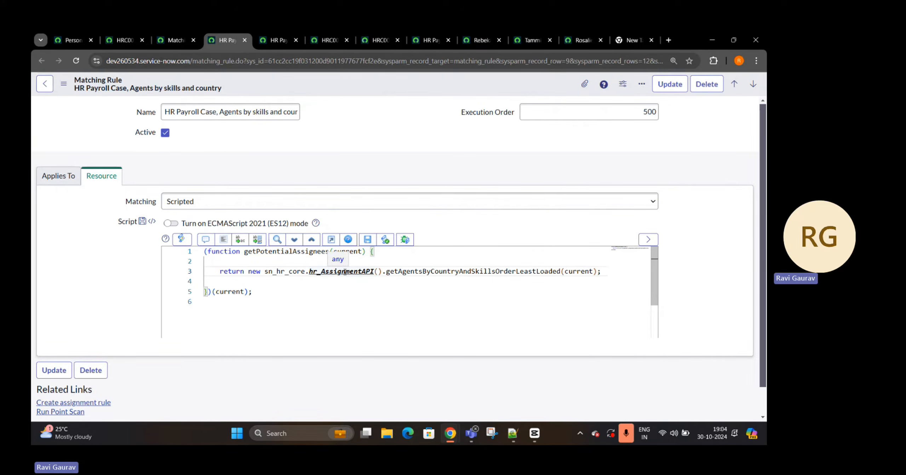
right_click(344, 271)
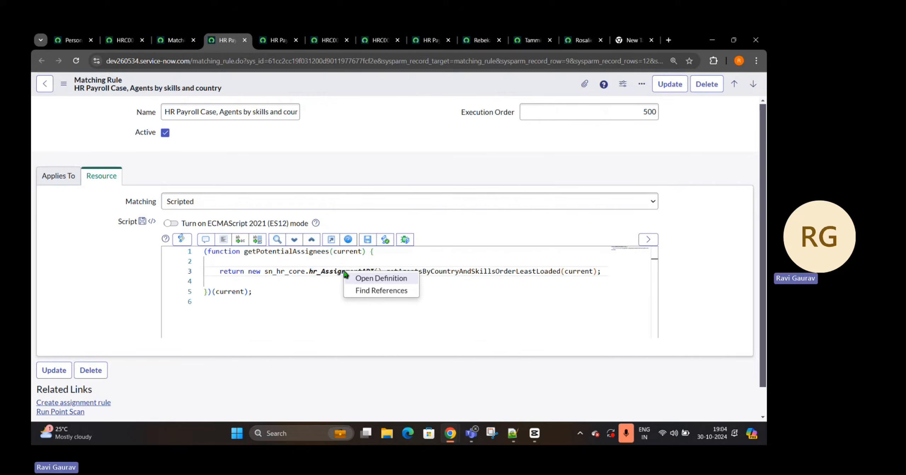
click(369, 276)
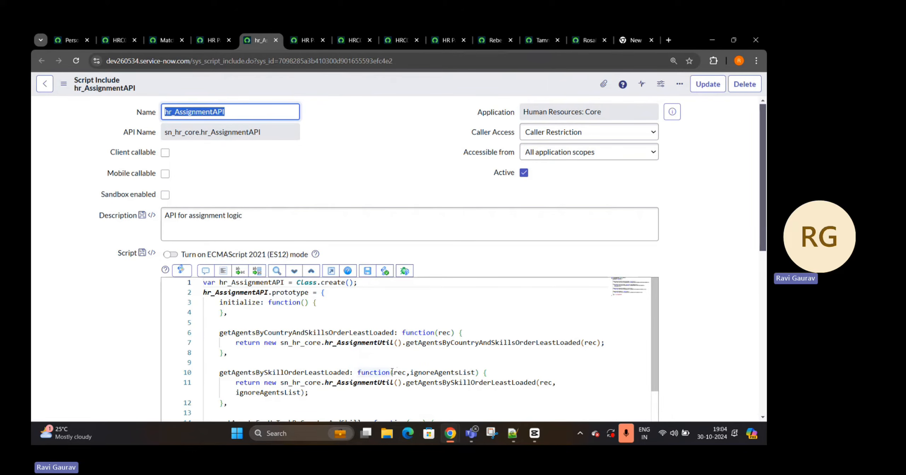
Step: Return to the skills-and-country matching rule and examine the getAgentsByCountryAndSkillsOrderLeastLoaded method call on line 3 of its script
click(222, 43)
double_click(330, 271)
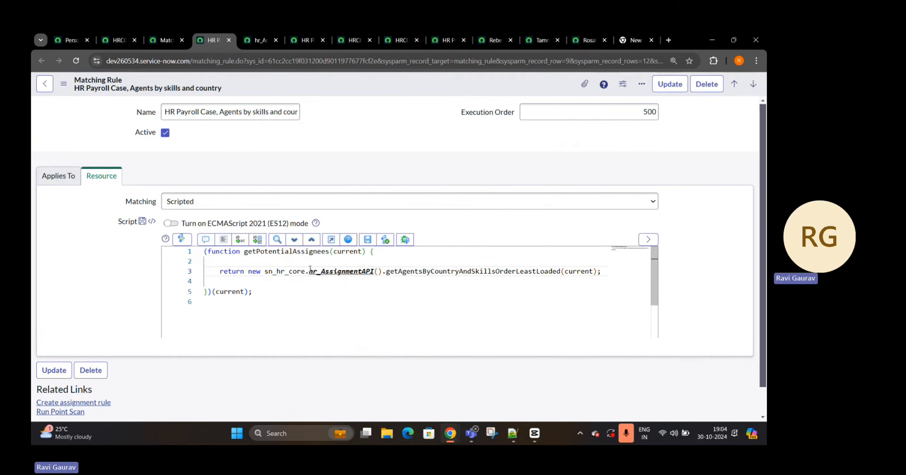
drag(385, 275, 465, 276)
click(413, 277)
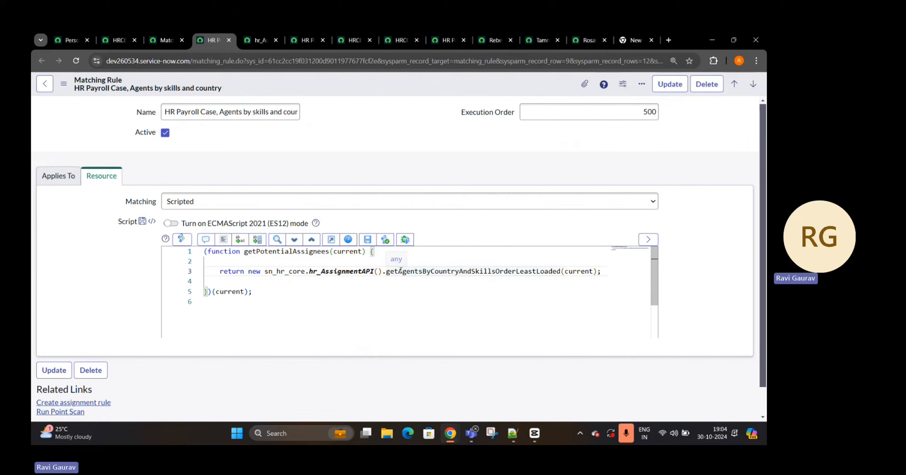
double_click(403, 272)
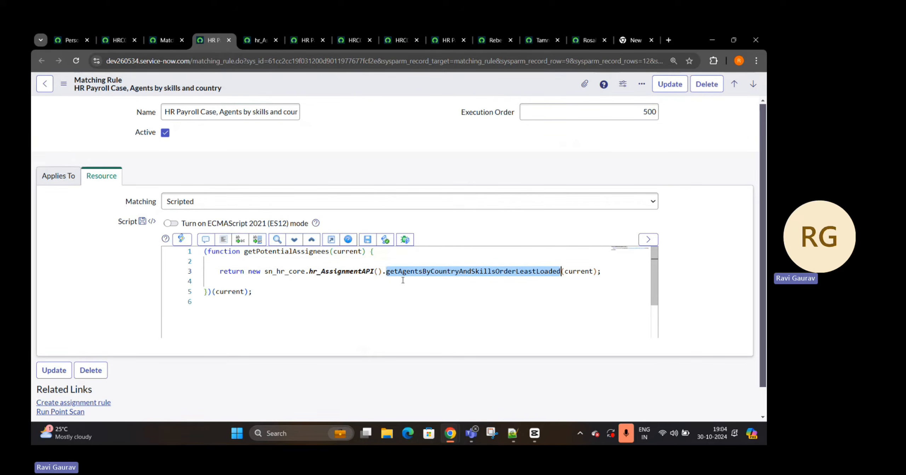
click(436, 283)
drag(431, 271, 565, 273)
click(556, 287)
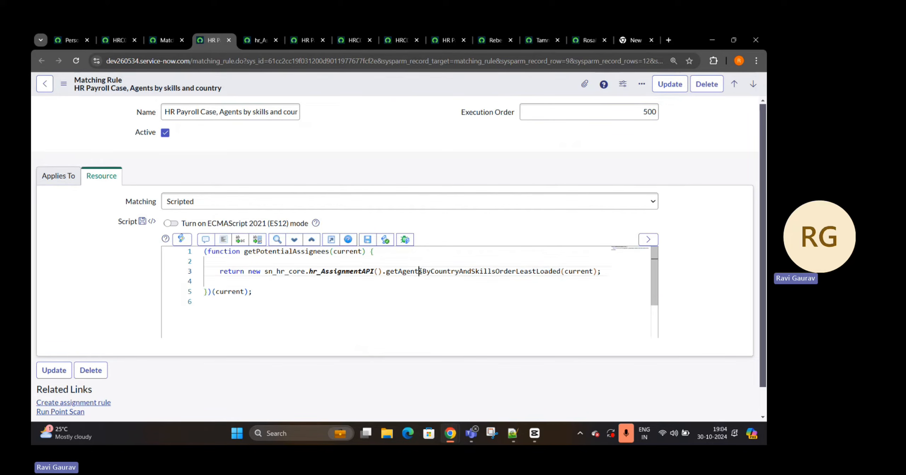
drag(419, 271, 456, 271)
click(235, 298)
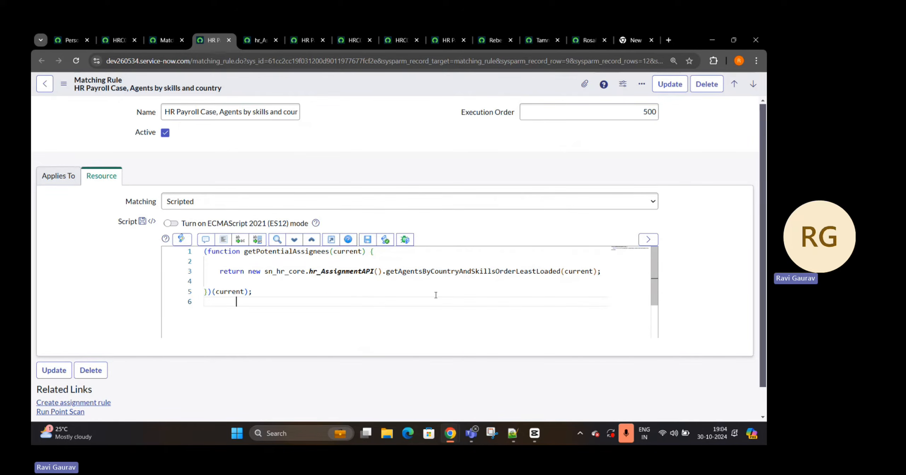
Step: Trace the getAgentsByCountryAndSkillsOrderLeastLoaded call from the matching rule to its function in hr_AssignmentAPI and examine the hr_AssignmentUtil call there
drag(386, 271, 222, 282)
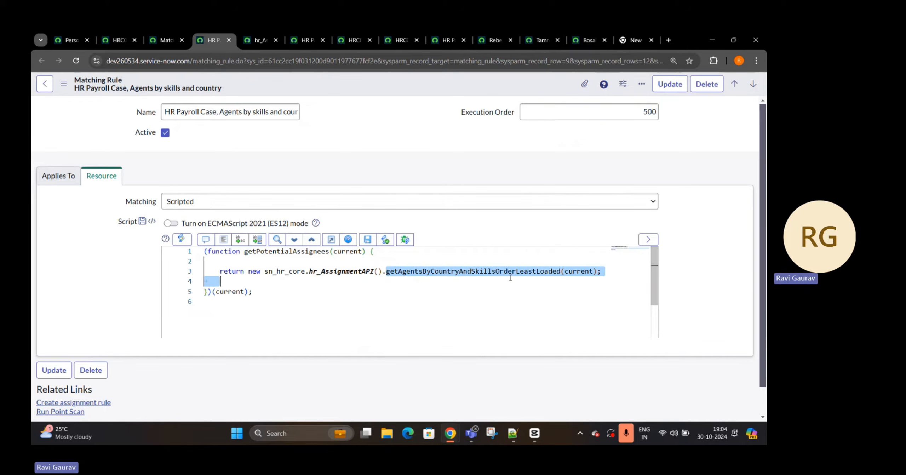
click(258, 40)
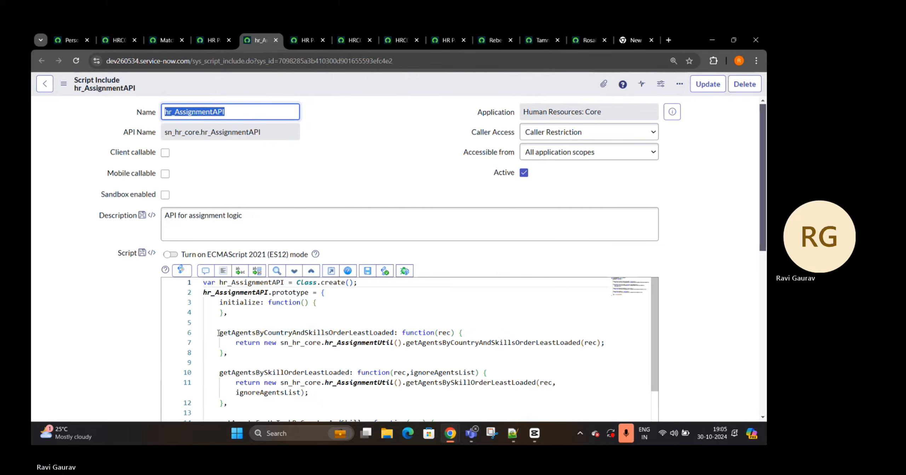
drag(219, 333, 395, 332)
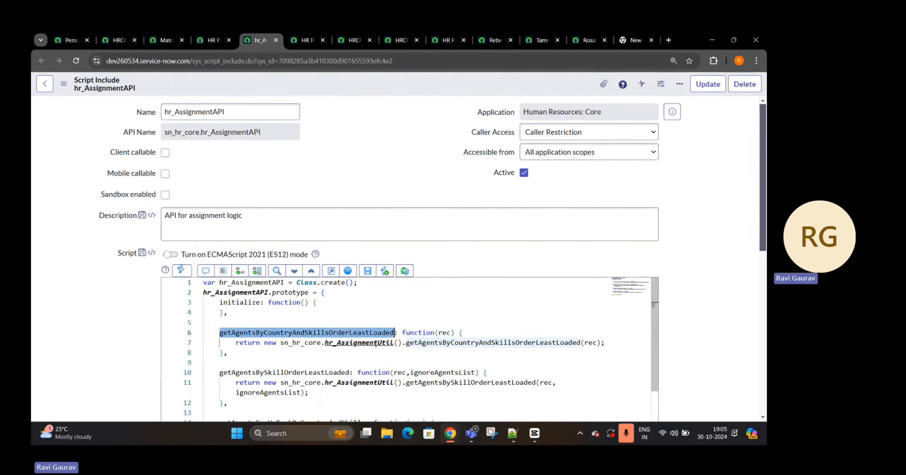
drag(325, 342, 390, 345)
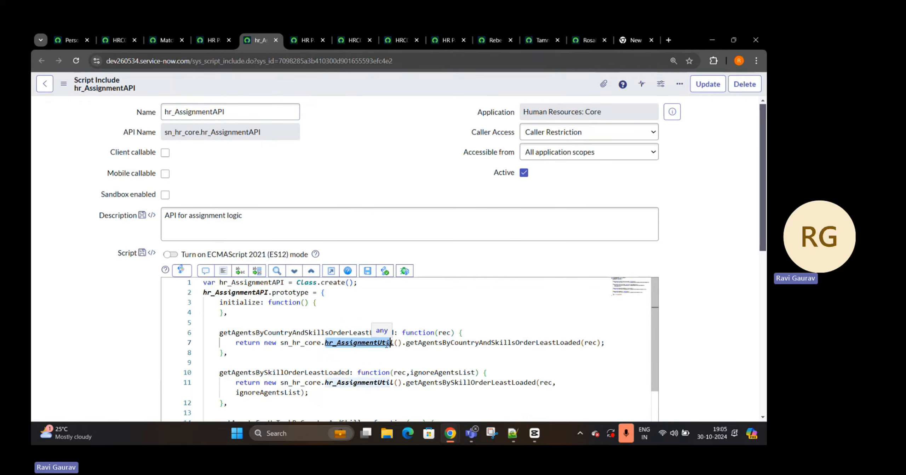
Step: Open the definition of the hr_AssignmentUtil script include from line 7 of the hr_AssignmentAPI script
right_click(386, 344)
right_click(340, 343)
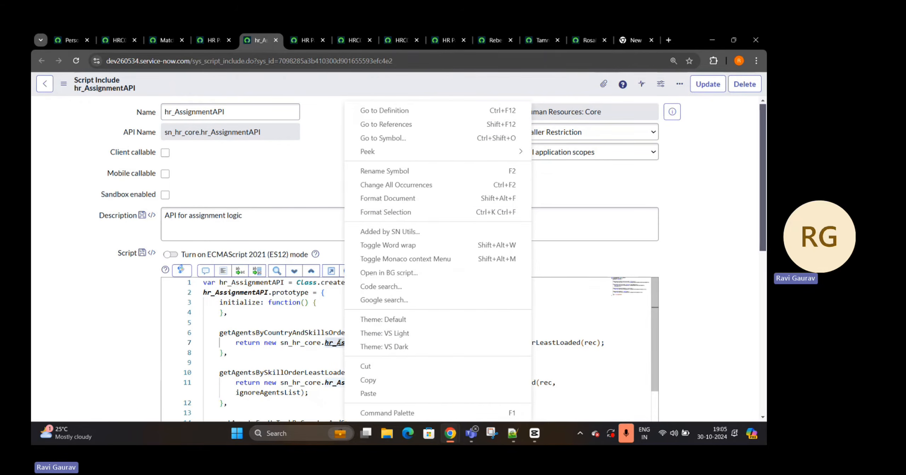
click(339, 343)
right_click(339, 342)
click(338, 349)
right_click(338, 343)
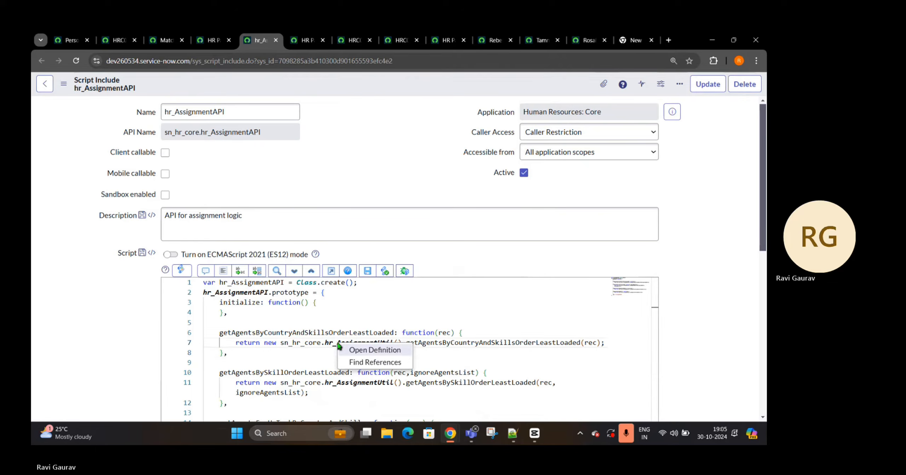
click(359, 351)
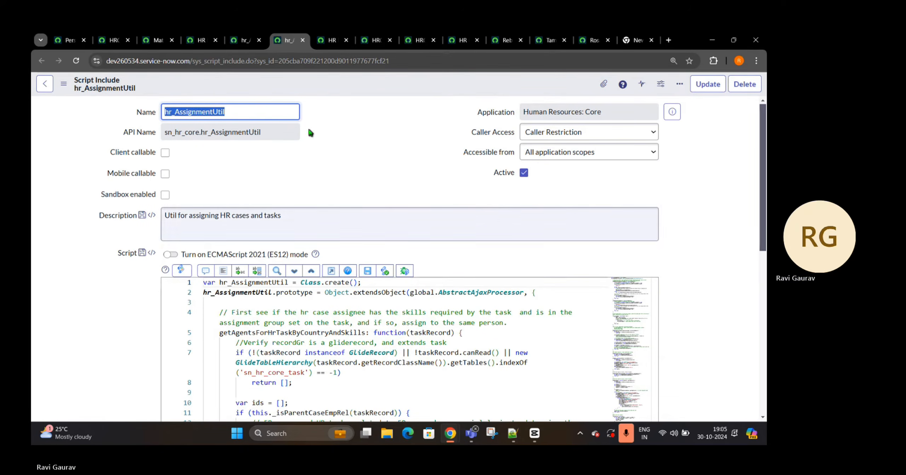
Step: Recheck the call in hr_AssignmentAPI, then expand the hr_AssignmentUtil script to full screen and locate its getAgentsByCountryAndSkillsOrderLeastLoaded function
click(244, 40)
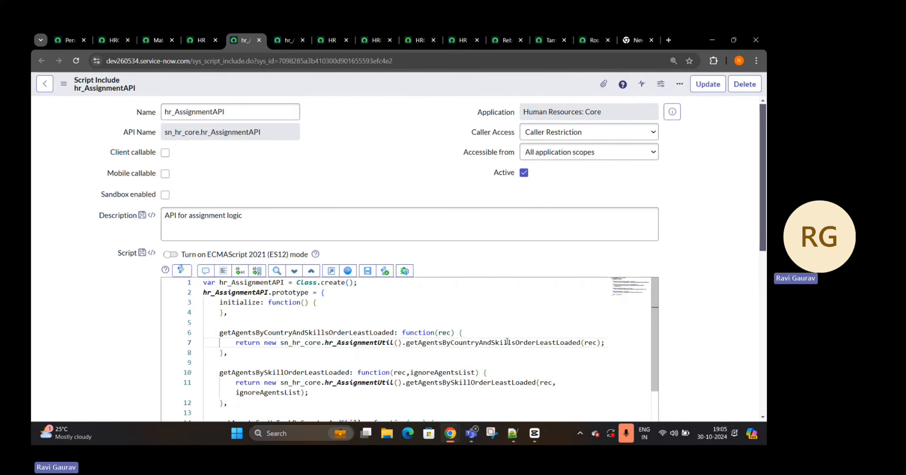
click(288, 40)
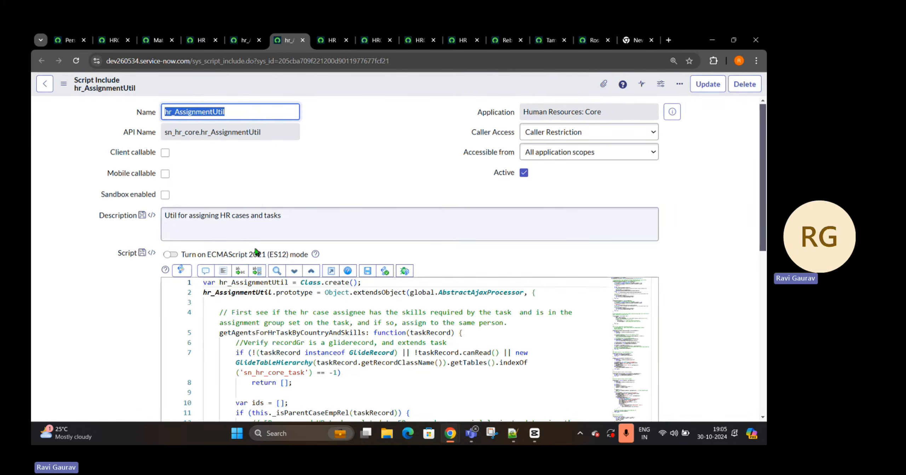
click(333, 272)
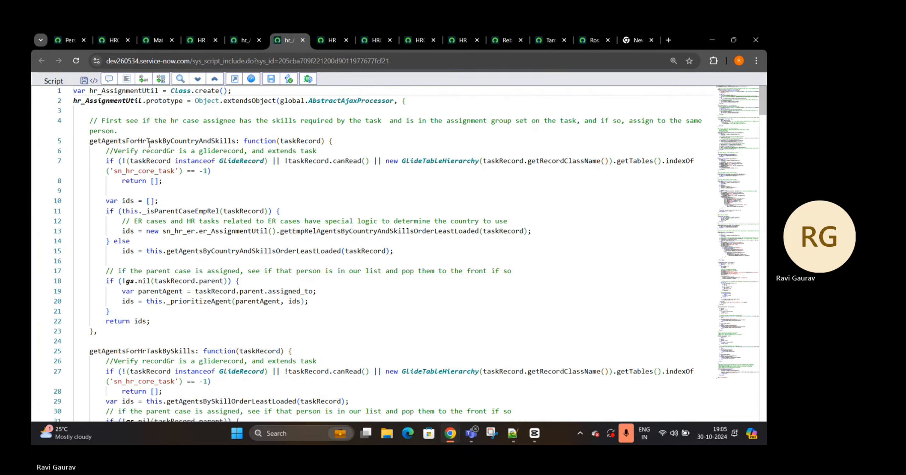
scroll(122, 331, down, 6)
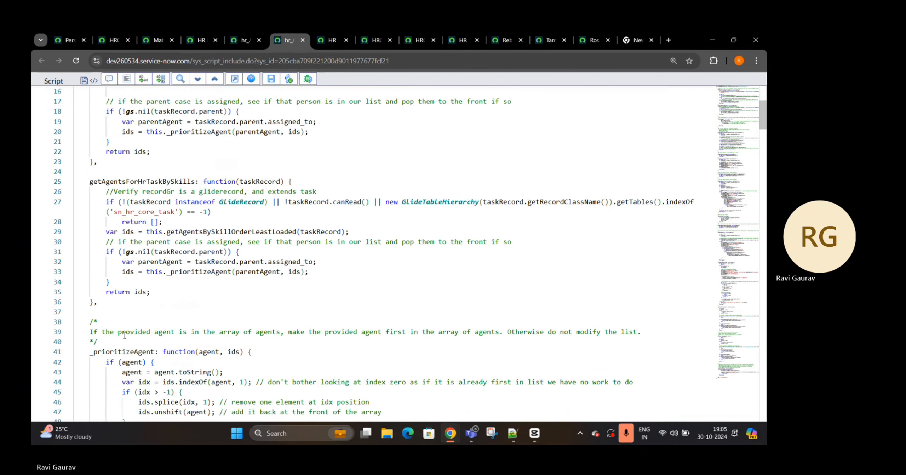
scroll(124, 336, down, 5)
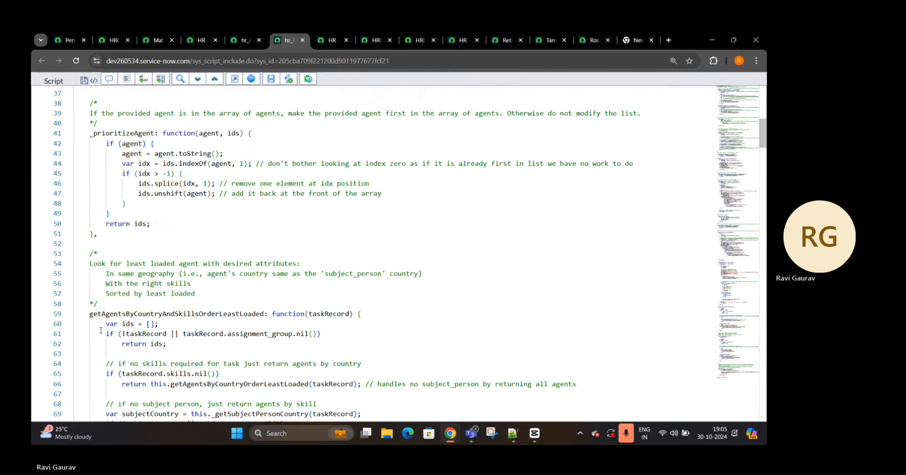
drag(180, 314, 255, 314)
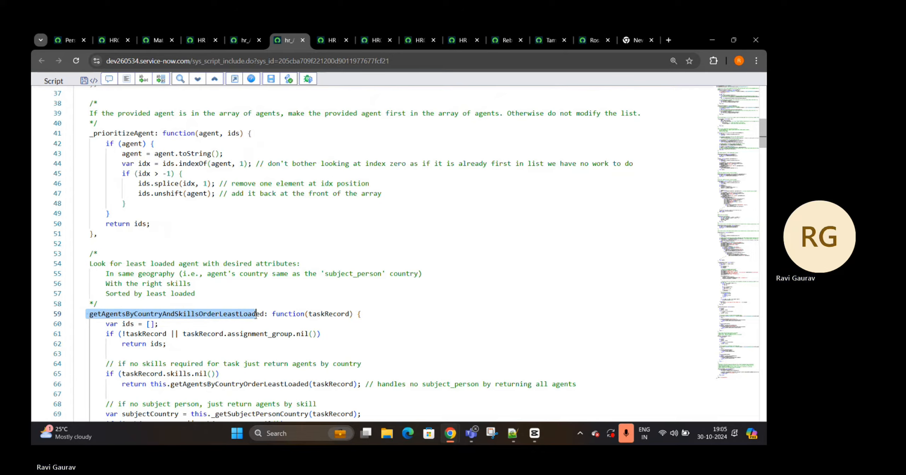
scroll(212, 307, down, 3)
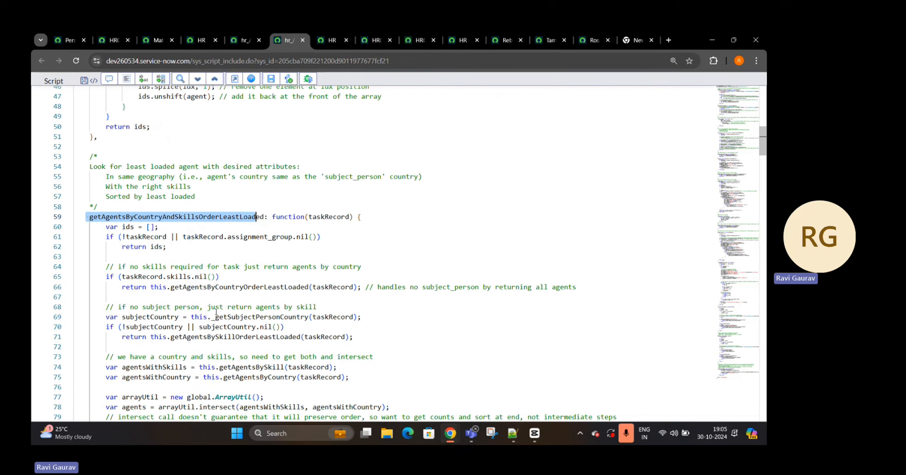
scroll(250, 292, down, 2)
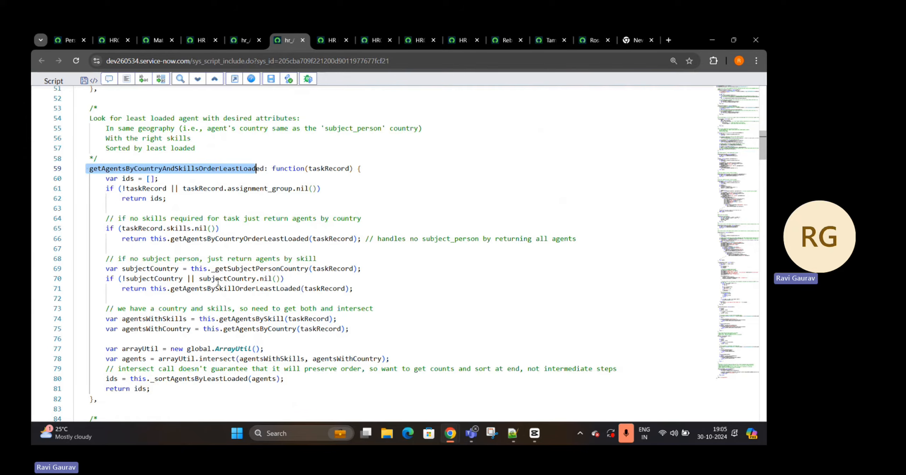
Step: Examine the ids array, the taskRecord and assignment_group checks, and the early return on lines 60 to 62
drag(121, 178, 167, 180)
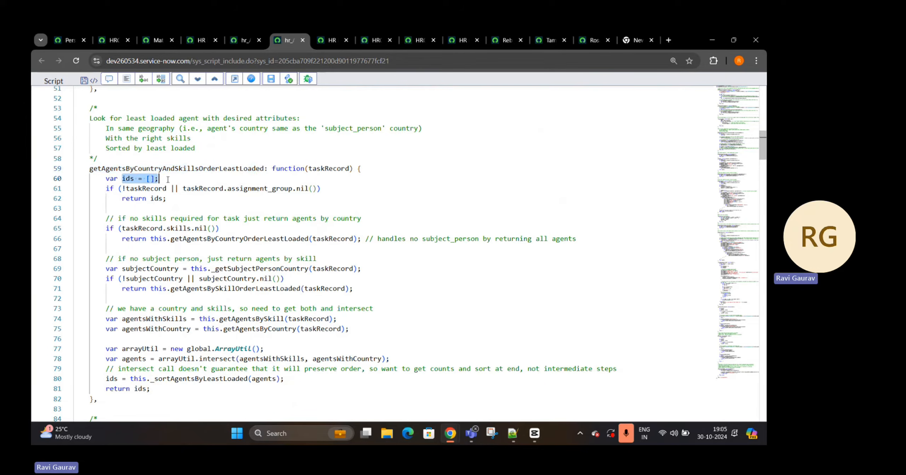
double_click(145, 188)
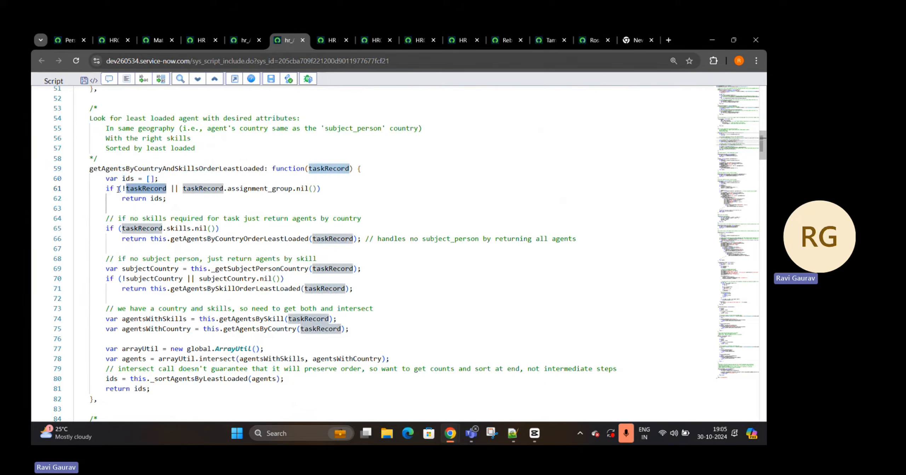
drag(120, 190, 171, 189)
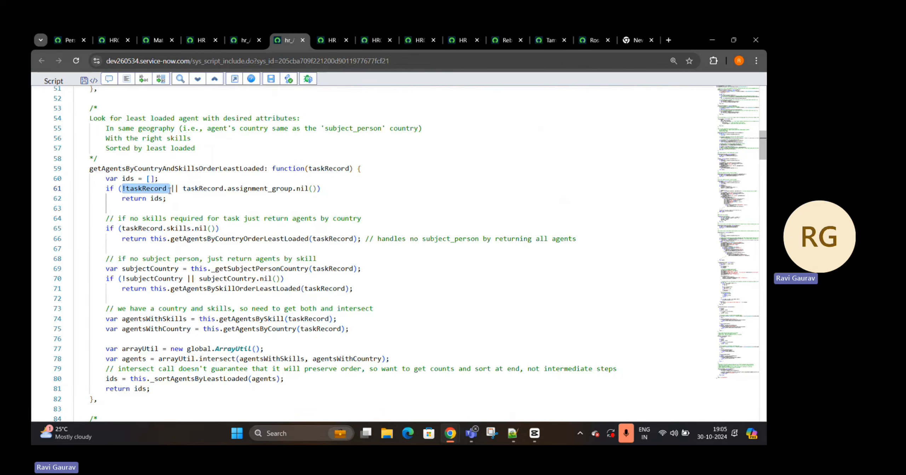
double_click(218, 189)
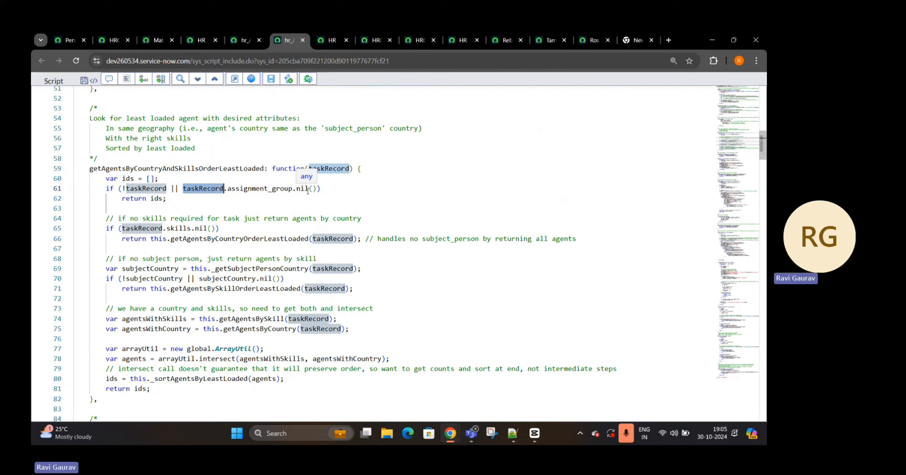
drag(171, 199, 122, 196)
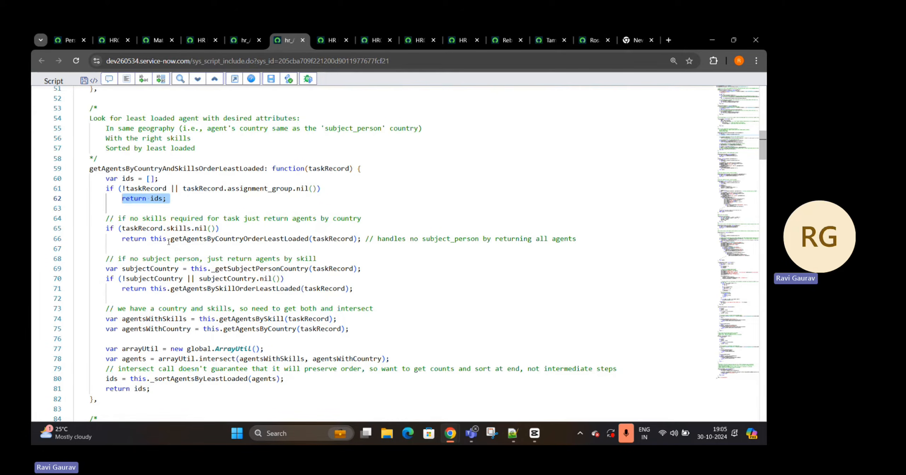
Step: Examine the function's skills, country and least-loaded sorting logic from the getAgentsByCountryOrderLeastLoaded call through the final return of ids
drag(169, 242, 179, 241)
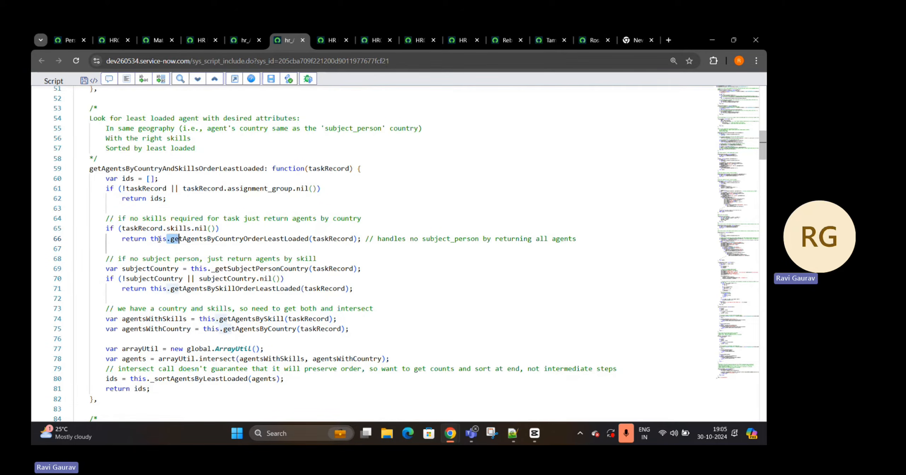
double_click(163, 240)
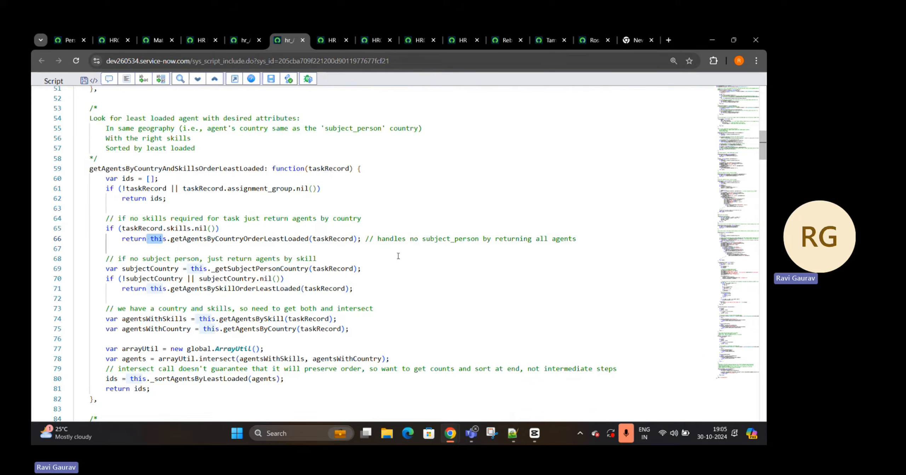
scroll(239, 267, down, 3)
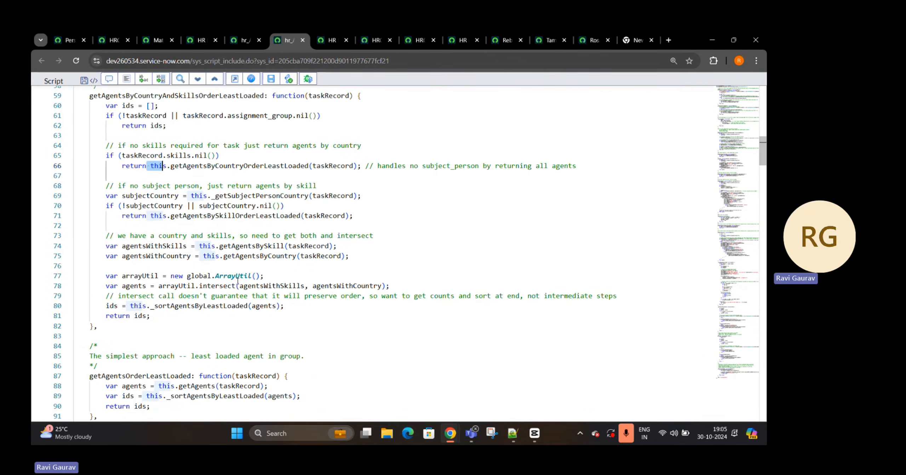
drag(151, 317, 103, 317)
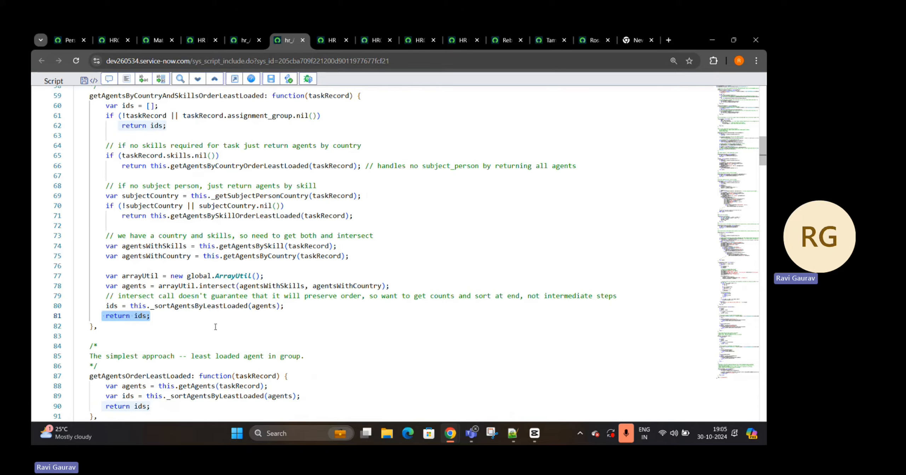
scroll(240, 275, up, 2)
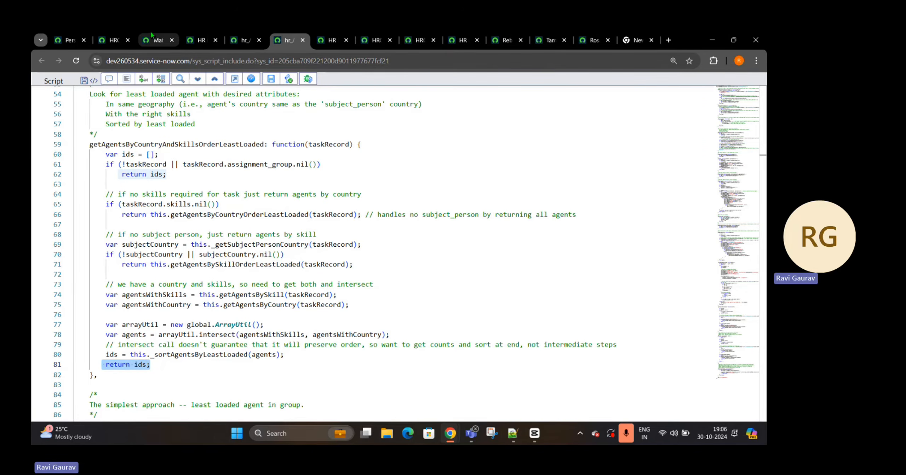
Step: Open the "HR Payroll Case, Agents by skills" matching rule in a new tab and examine its getAgentsBySkillOrderLeastLoaded call
click(156, 40)
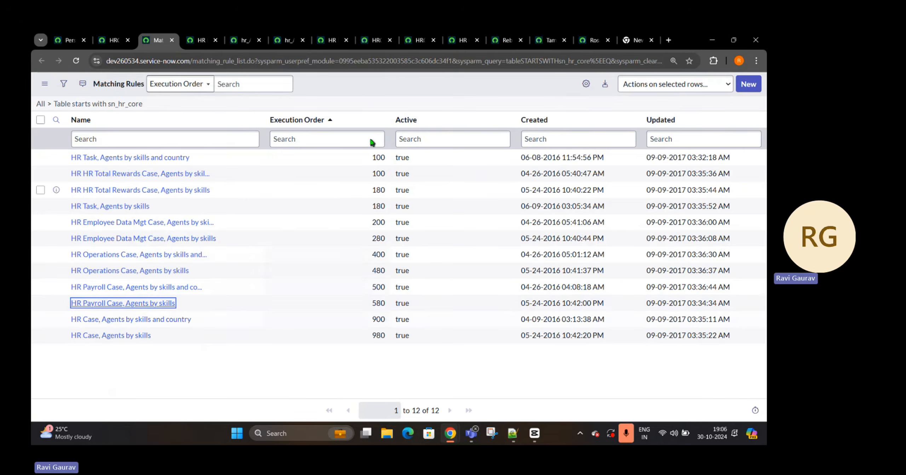
middle_click(150, 309)
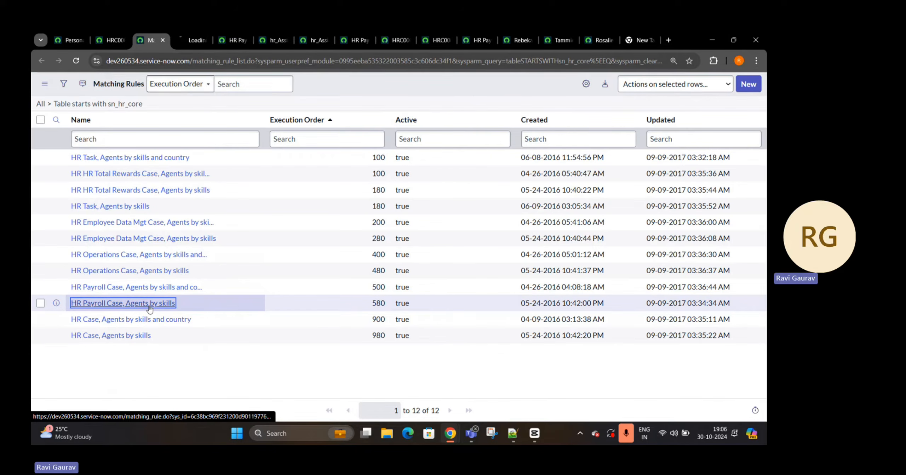
key(ctrl+Tab)
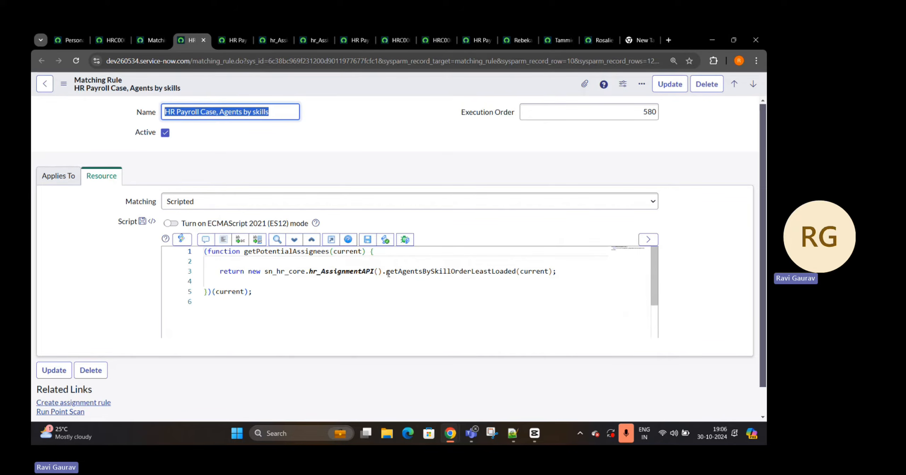
drag(387, 276, 516, 271)
Step: Expand the hr_AssignmentAPI script to full screen and compare its functions with the method called by the skills-and-country matching rule
click(238, 36)
click(260, 38)
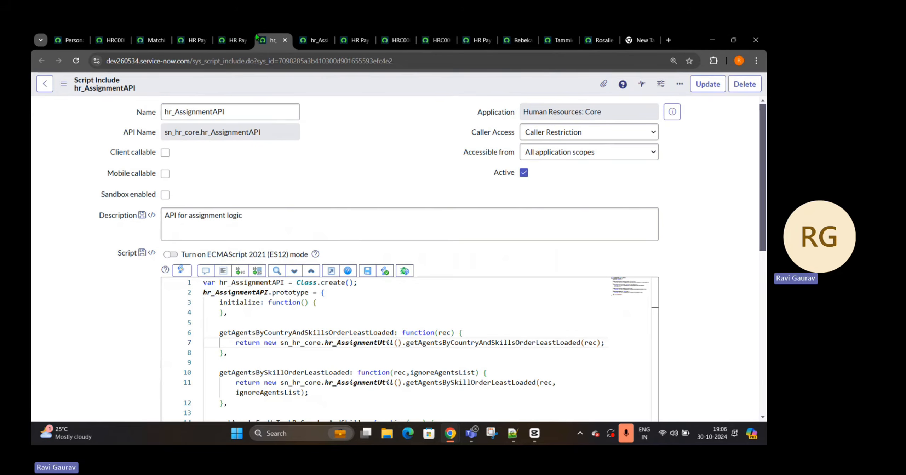
scroll(350, 328, down, 2)
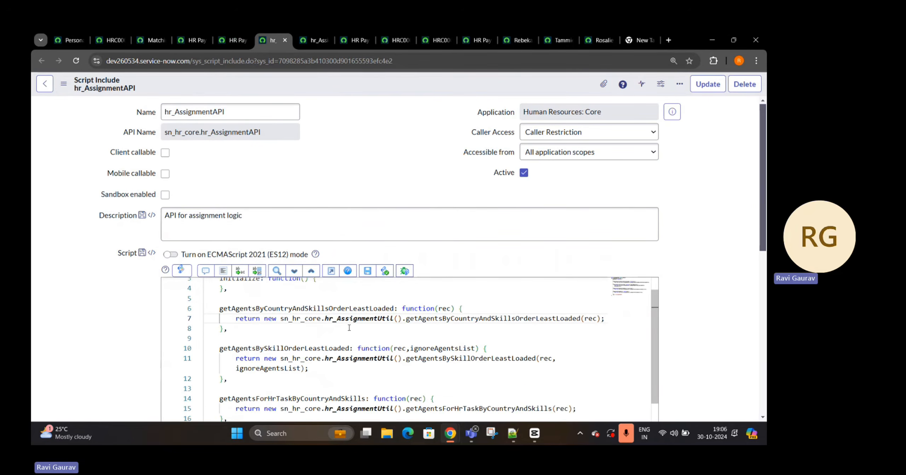
click(332, 271)
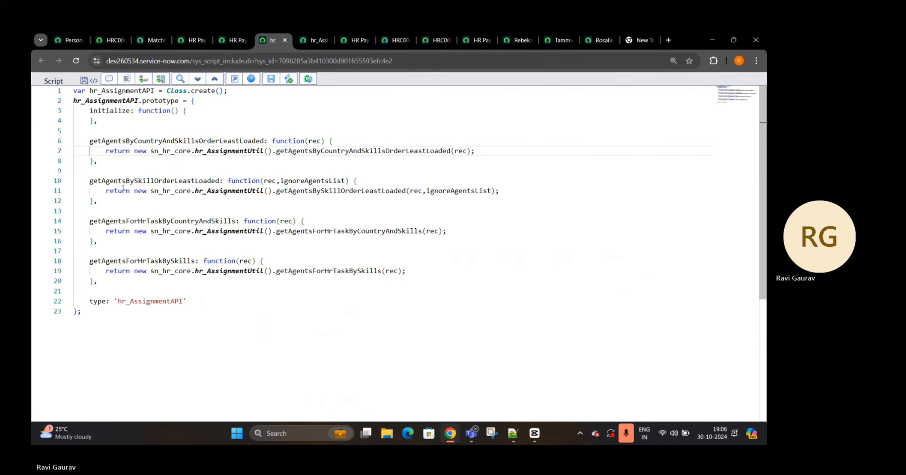
key(ctrl+shift+Tab)
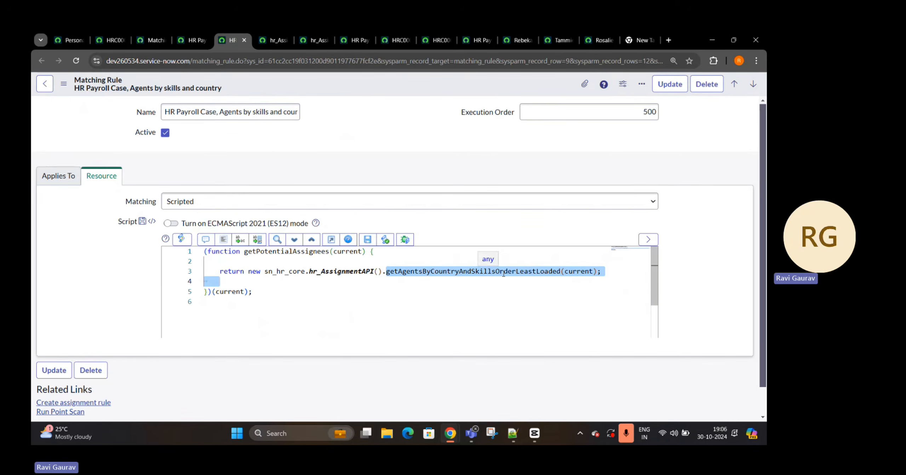
click(275, 39)
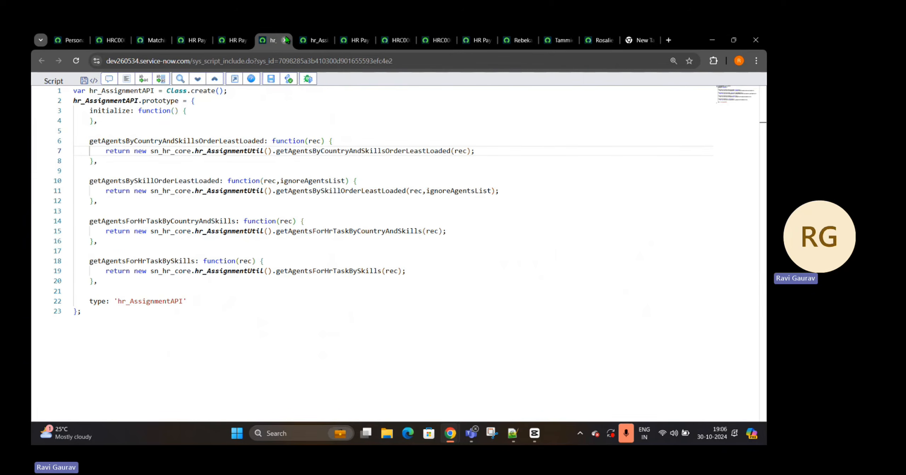
Step: Close both script include tabs and the two HR Payroll tabs following them, and return to the skills-and-country matching rule
click(287, 40)
click(287, 40)
click(287, 40)
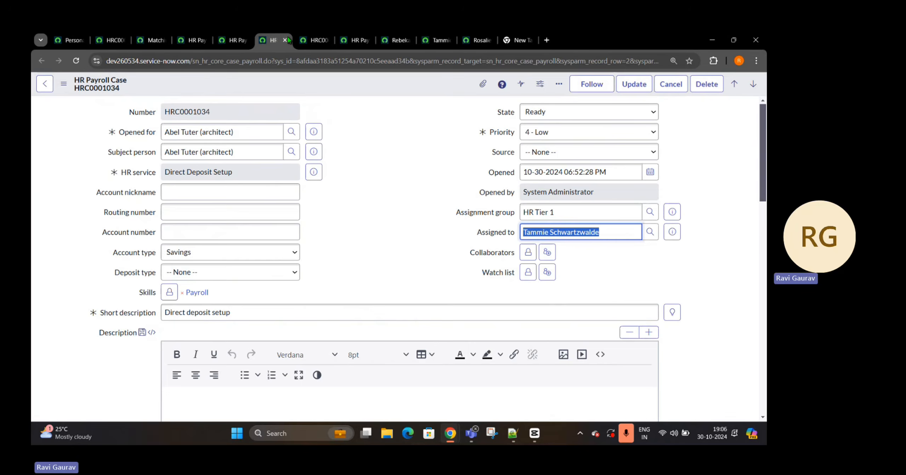
click(287, 39)
click(234, 40)
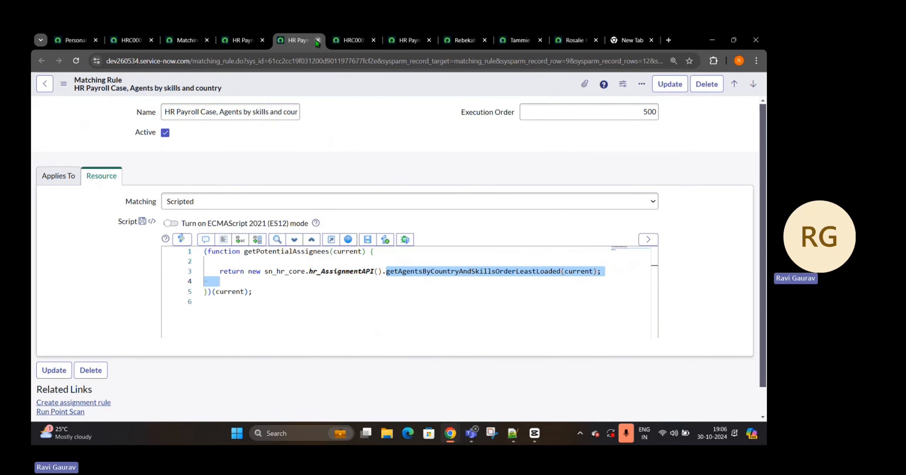
Step: Close the skills-and-country matching rule and open the hr_AssignmentAPI definition from the "HR Payroll Case, Agents by skills" rule
click(318, 40)
click(233, 40)
right_click(324, 274)
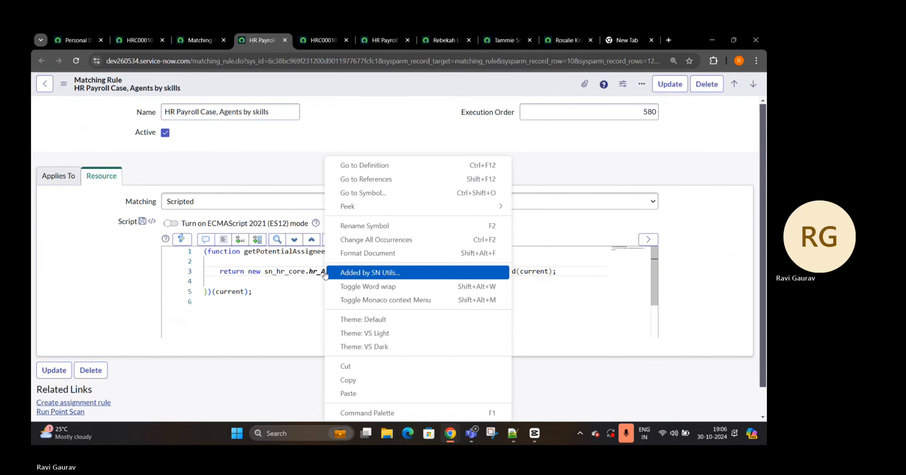
click(304, 307)
ctrl+click(337, 273)
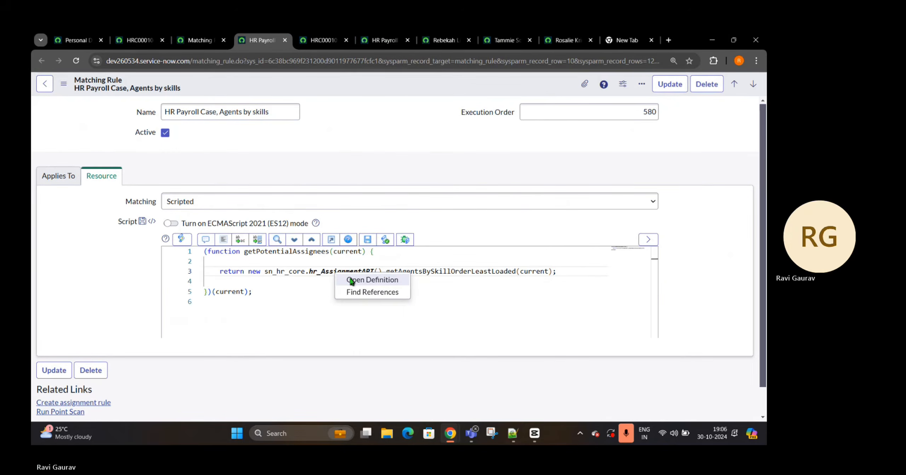
click(350, 280)
click(340, 40)
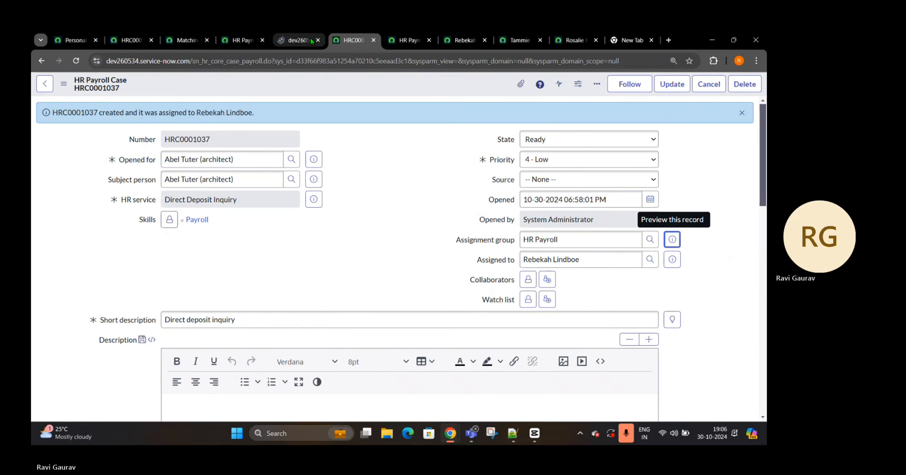
click(310, 39)
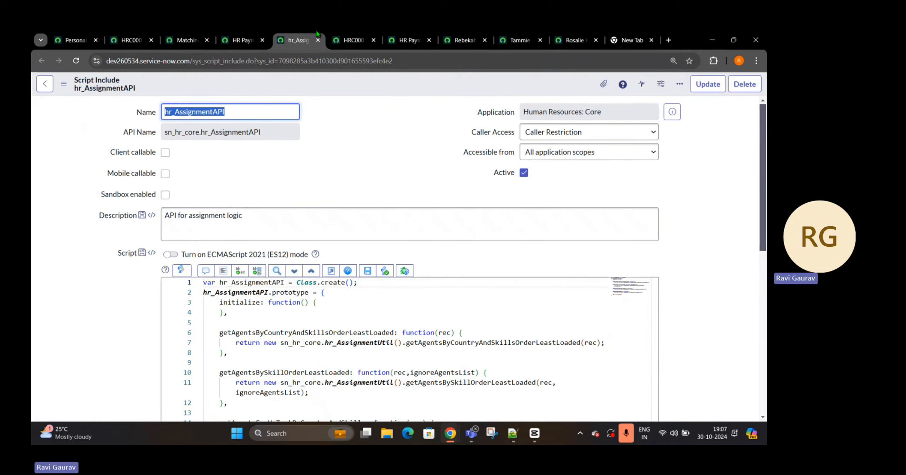
Step: Match the skills rule's getAgentsBySkillOrderLeastLoaded call to its function in hr_AssignmentAPI and open the hr_AssignmentUtil definition from it
click(243, 40)
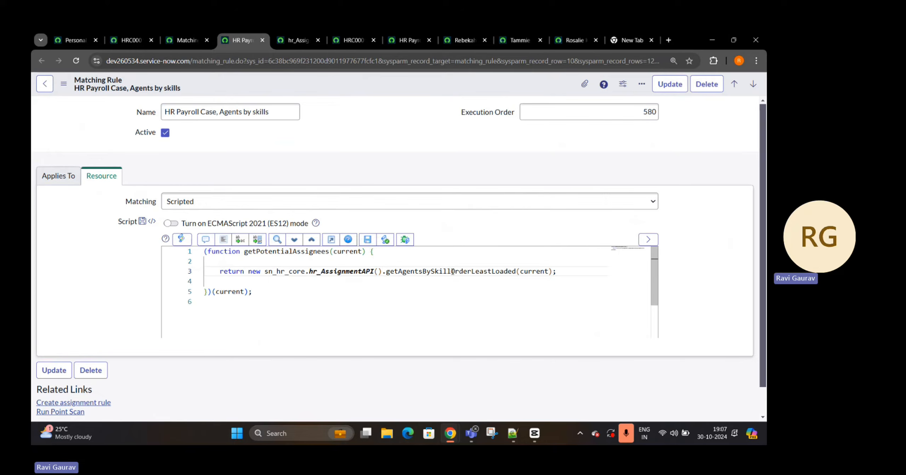
double_click(479, 271)
click(312, 41)
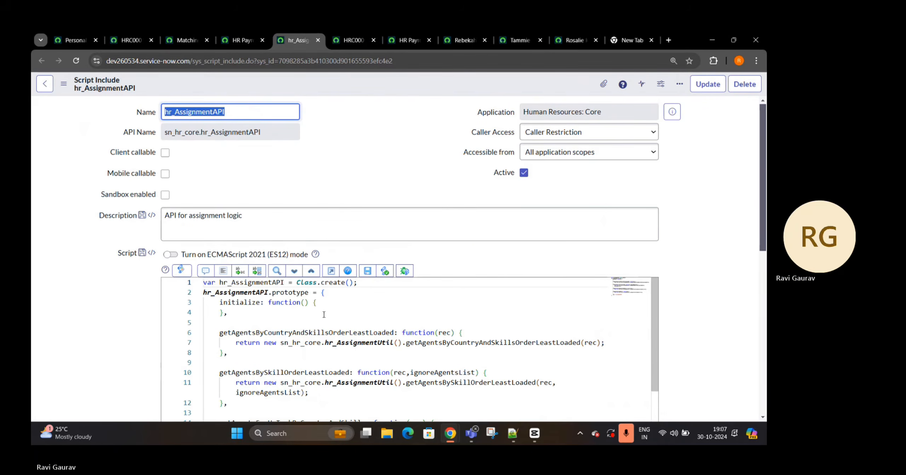
scroll(324, 315, down, 1)
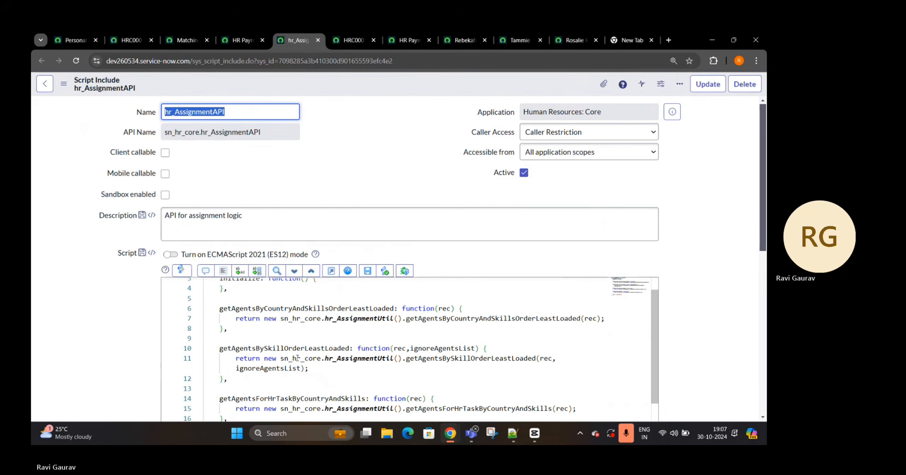
right_click(359, 360)
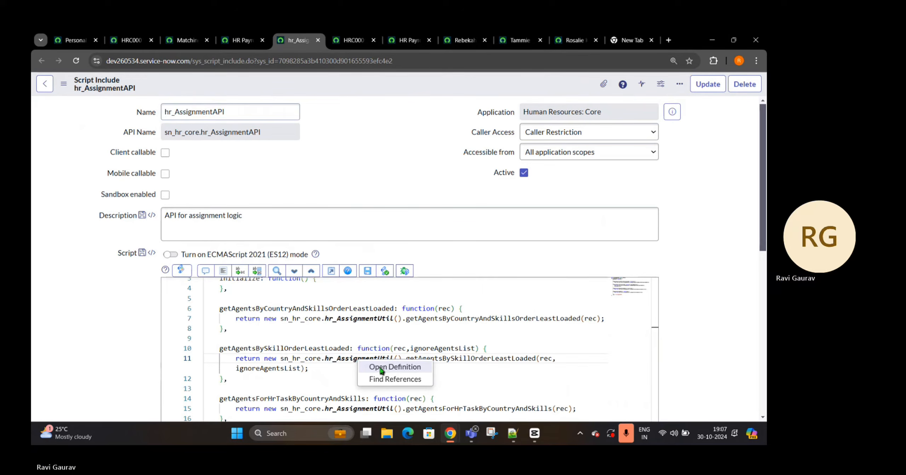
click(381, 368)
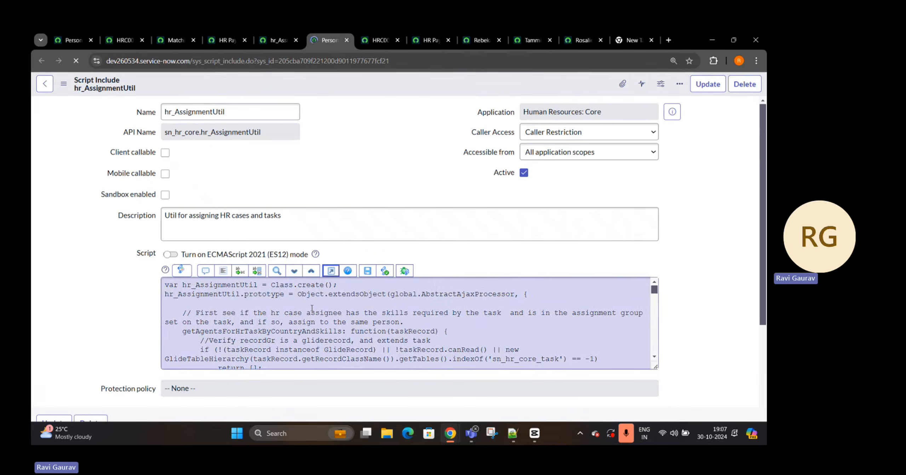
Step: Expand the hr_AssignmentUtil script to full screen and locate the getAgentsBySkillOrderLeastLoaded function
click(331, 270)
scroll(187, 303, down, 10)
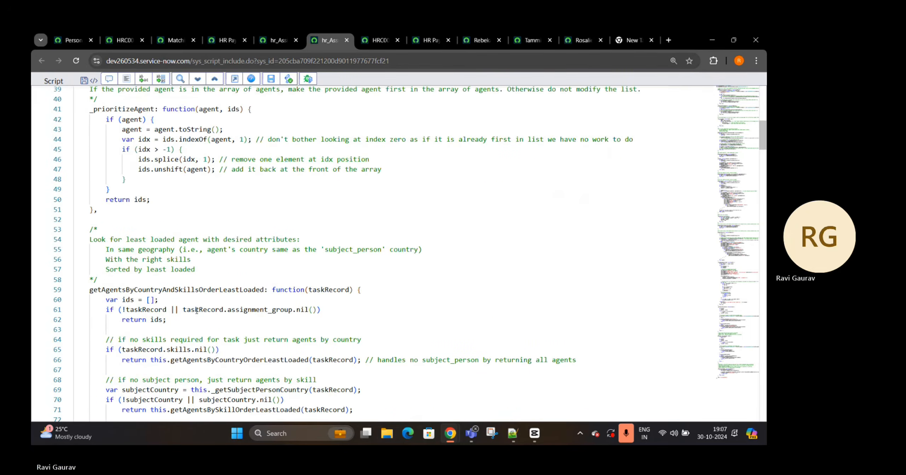
scroll(197, 311, down, 8)
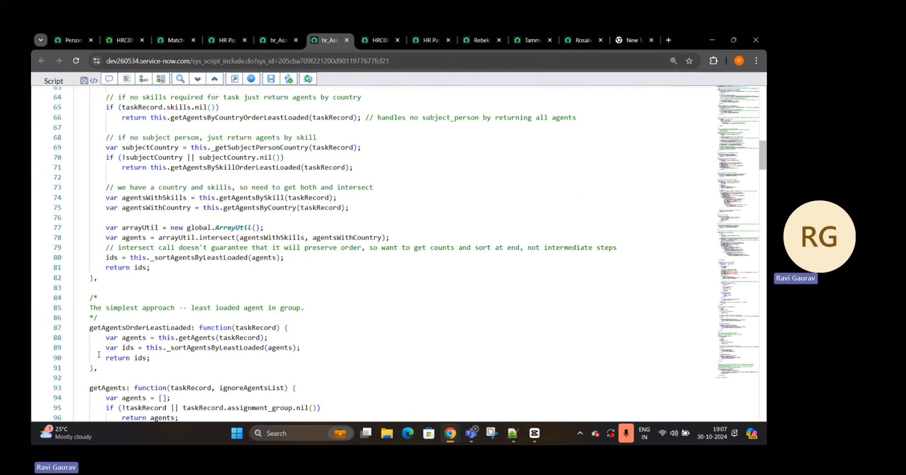
drag(86, 329, 126, 330)
scroll(126, 330, down, 4)
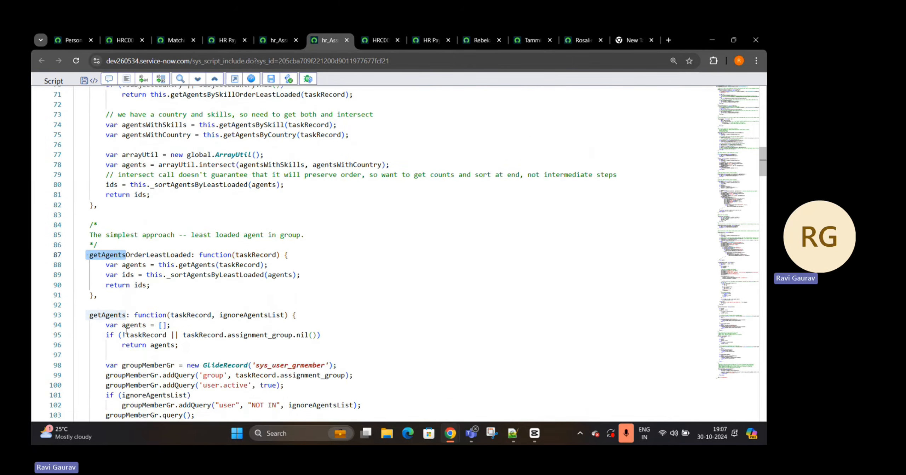
scroll(126, 330, down, 3)
scroll(129, 381, down, 2)
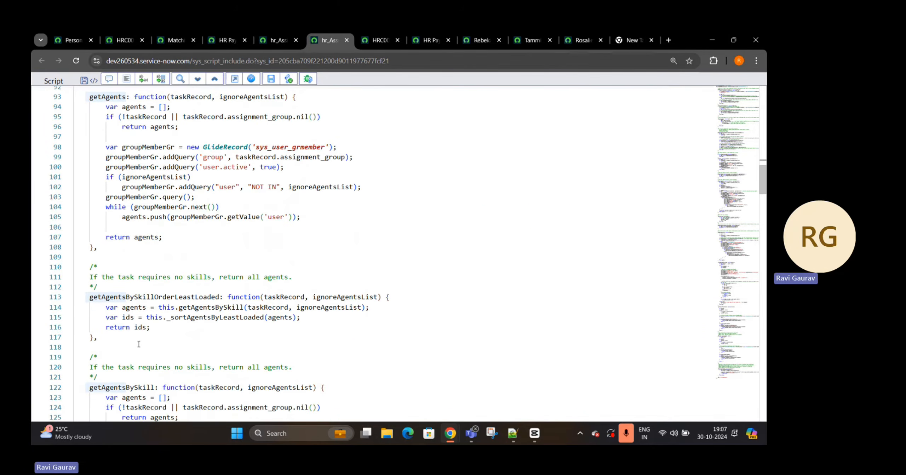
drag(85, 297, 179, 297)
scroll(248, 297, down, 5)
scroll(318, 333, up, 4)
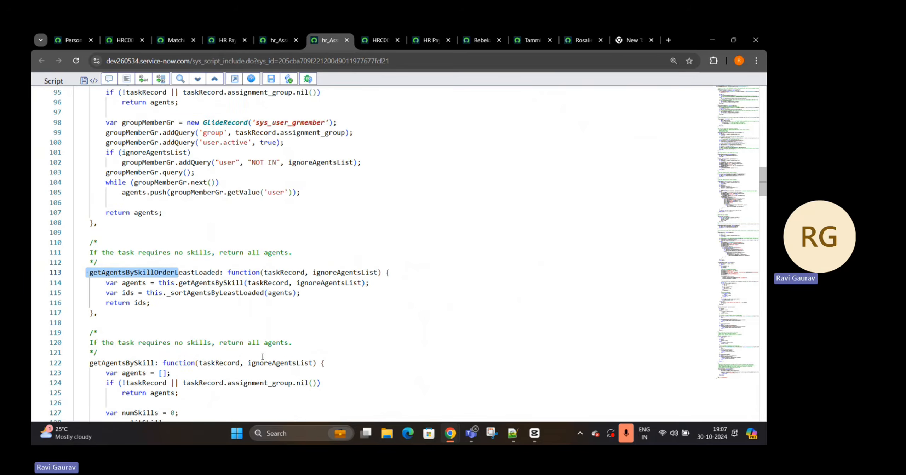
Step: Examine the getAgentsBySkill logic, from the assignment_group member query through the sys_user_has_skill aggregate and the skill count check
scroll(420, 370, down, 8)
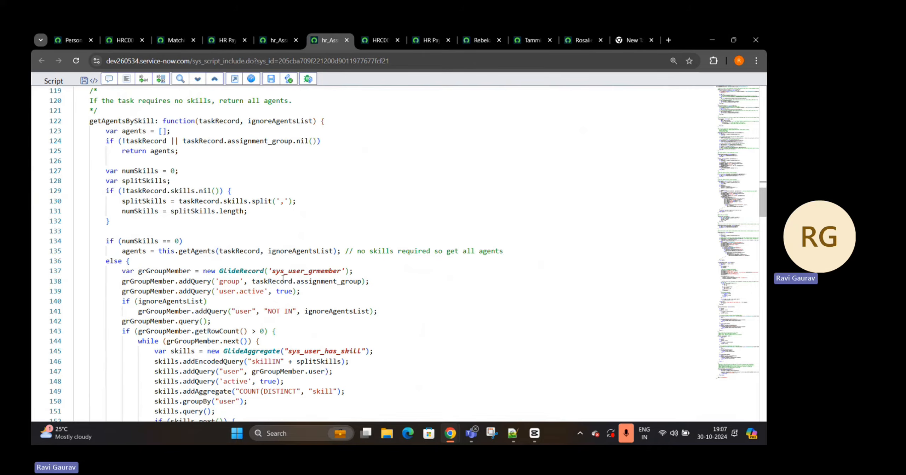
drag(277, 281, 362, 281)
scroll(297, 326, down, 1)
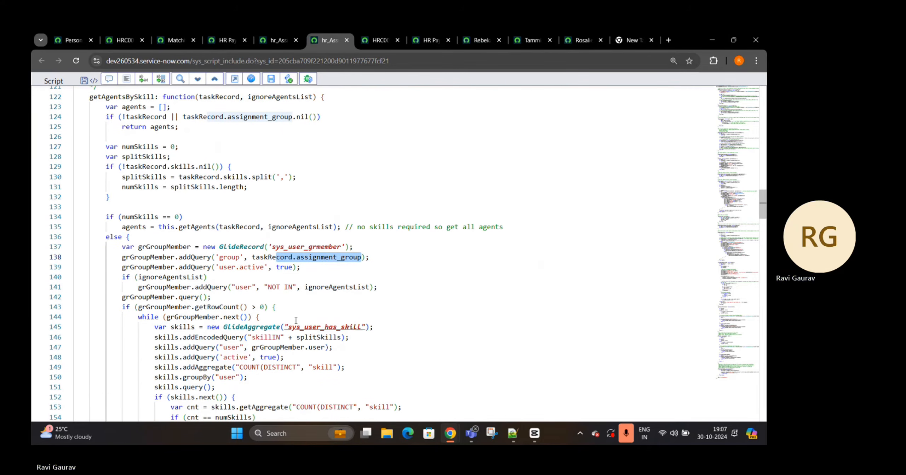
drag(289, 328, 359, 328)
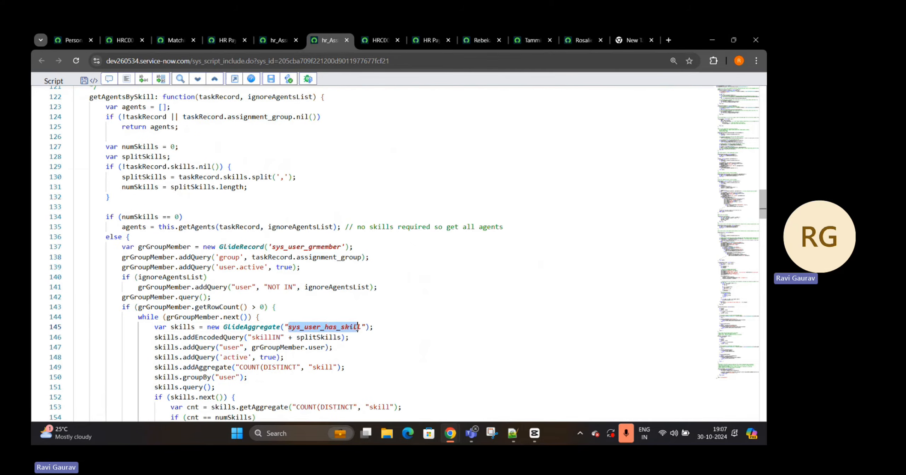
scroll(341, 256, down, 2)
scroll(360, 258, down, 2)
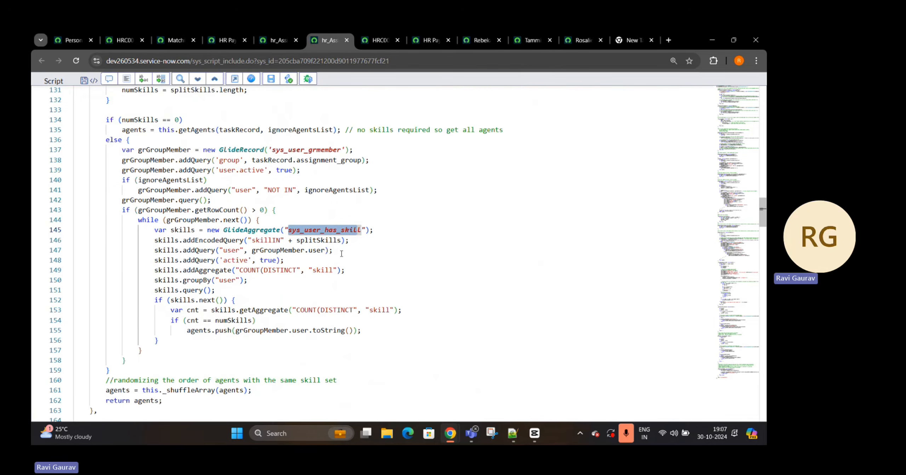
drag(214, 343, 374, 330)
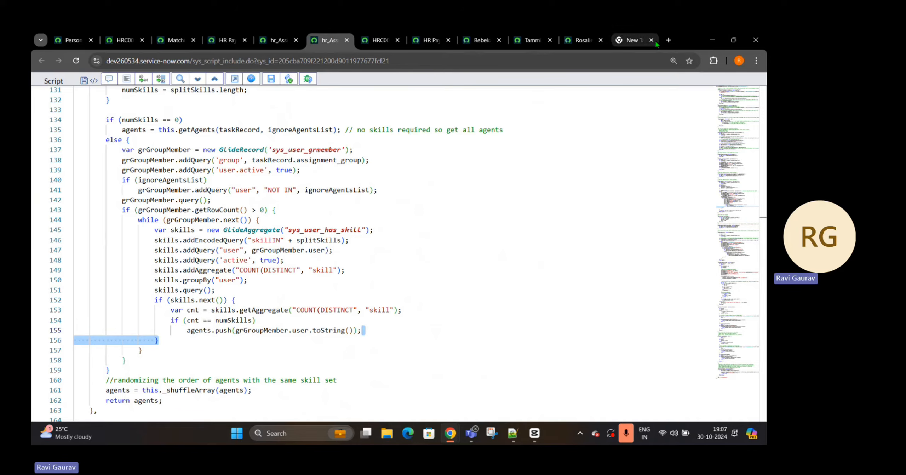
Step: Review the payroll manager's user record, from the Skills list up to the main profile fields
click(482, 35)
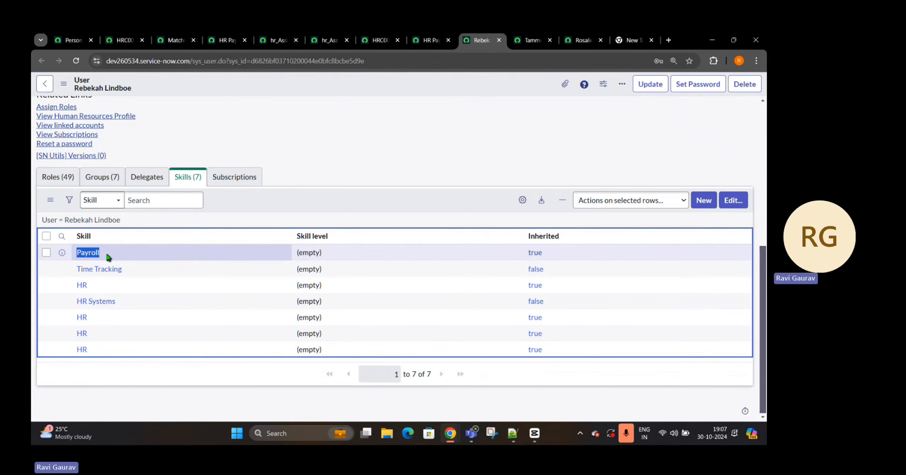
scroll(374, 166, up, 6)
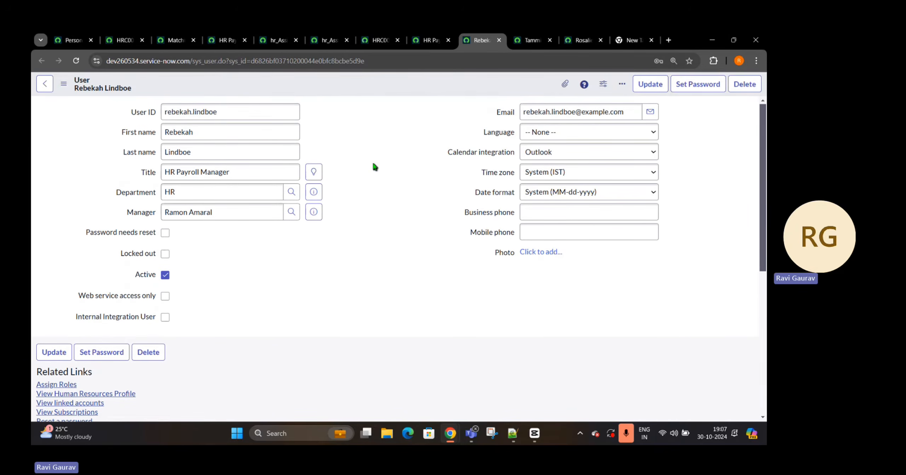
click(276, 117)
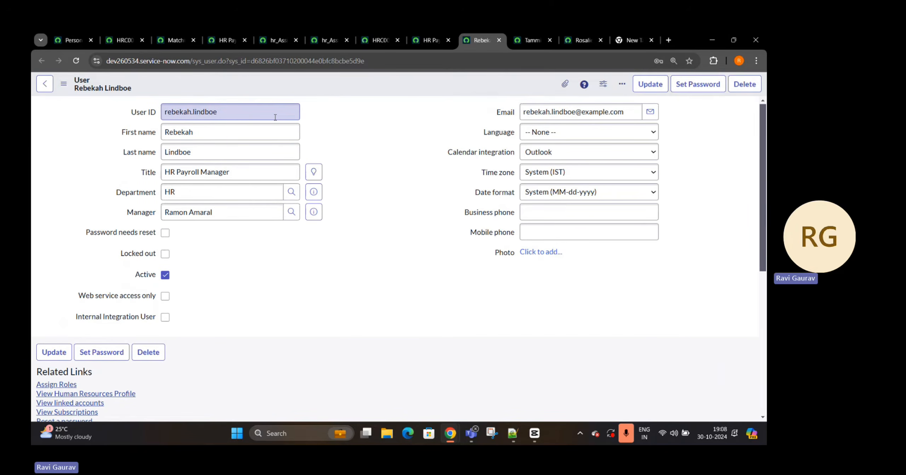
Step: Close the HR Payroll case assigned to the HR Payroll group, the neighbouring HR Payroll tab, the three agent user records and the blank tab
click(381, 40)
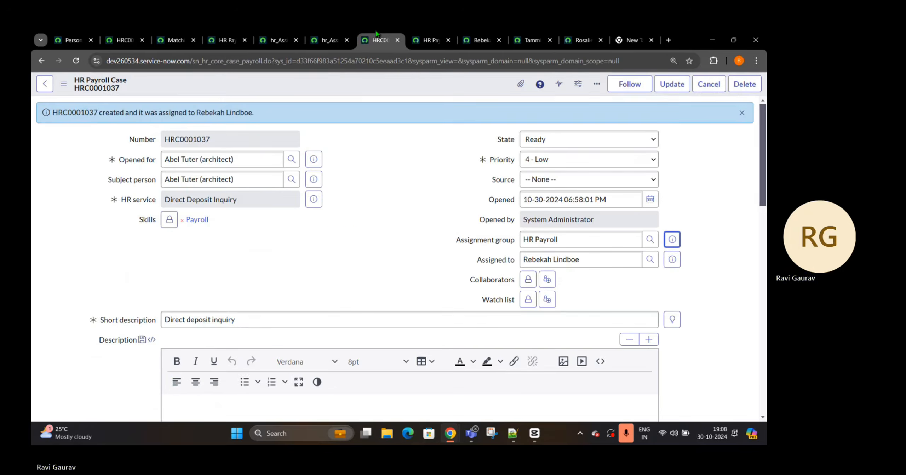
click(398, 40)
click(398, 40)
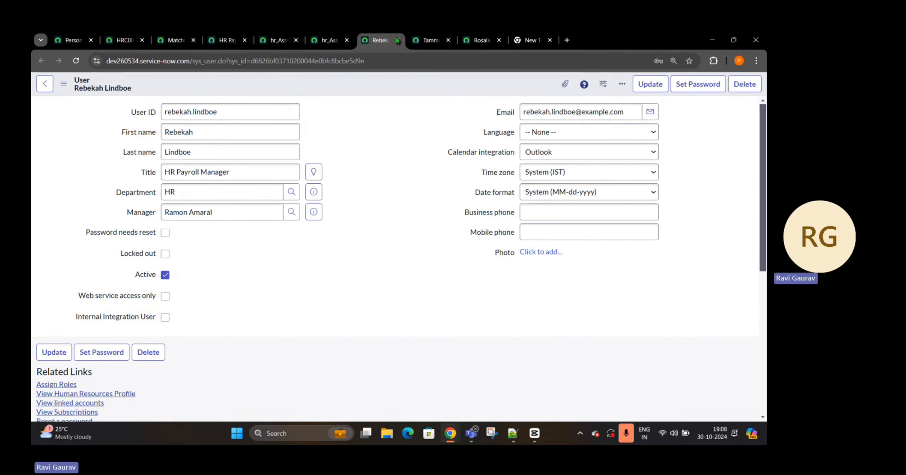
click(398, 40)
click(397, 40)
click(397, 40)
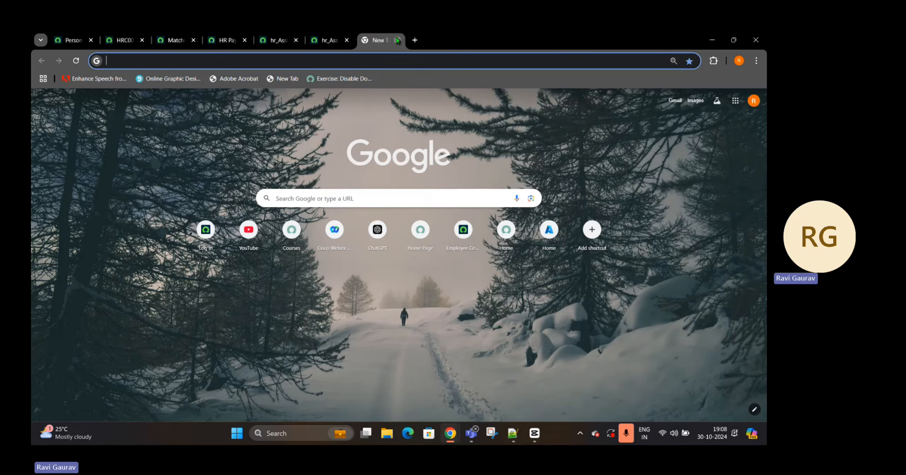
click(397, 40)
Step: Close all tabs following the HR Tier 1 payroll case and the case itself, keeping only the ServiceNow home page
click(140, 39)
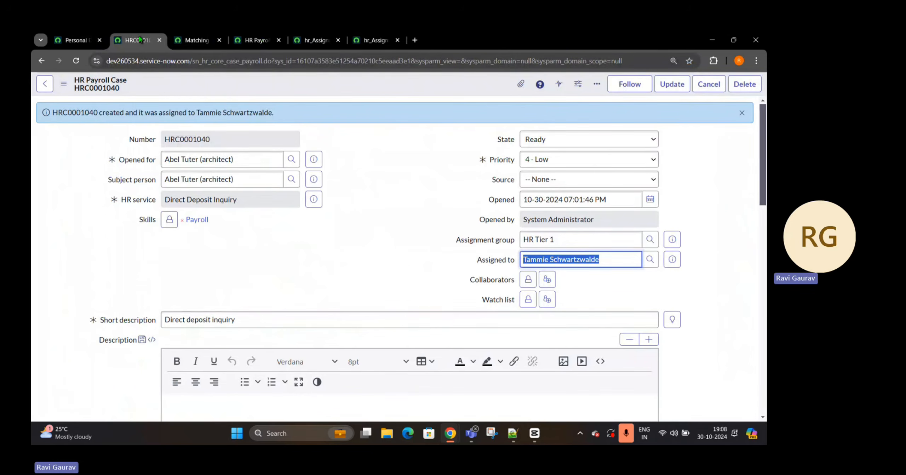
right_click(140, 40)
click(179, 220)
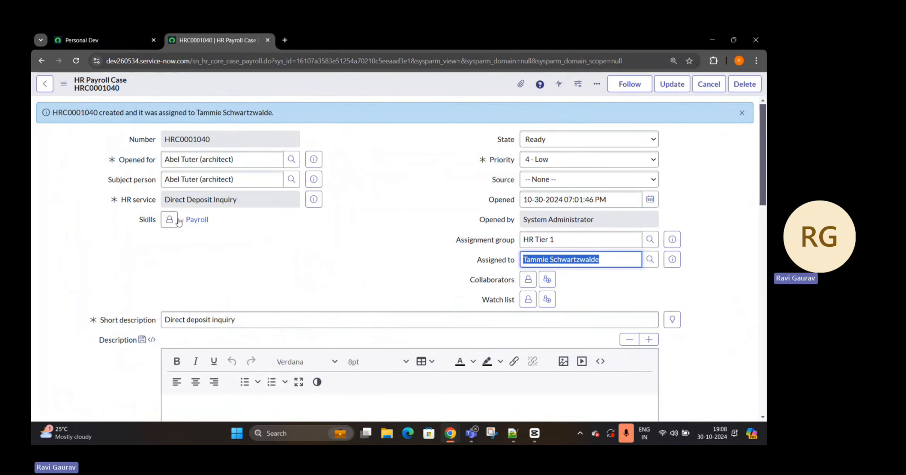
click(268, 40)
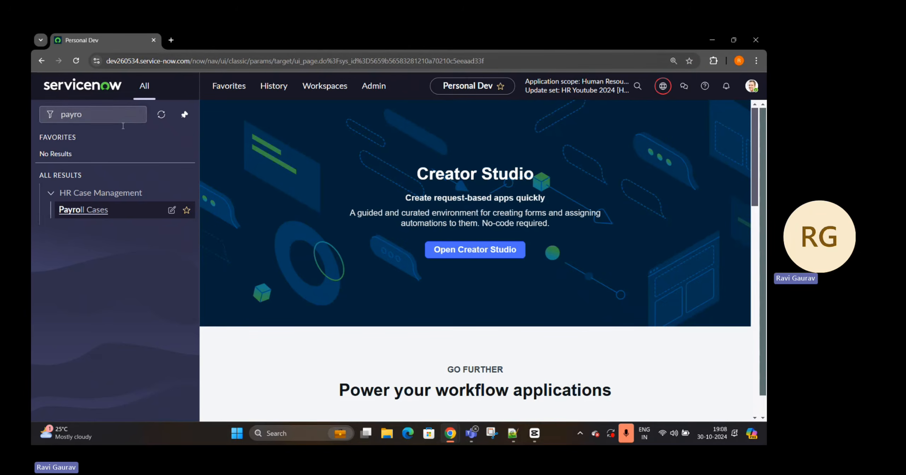
Step: Filter the application navigator by "case" and open Create New Case in a new tab
drag(93, 114, 37, 115)
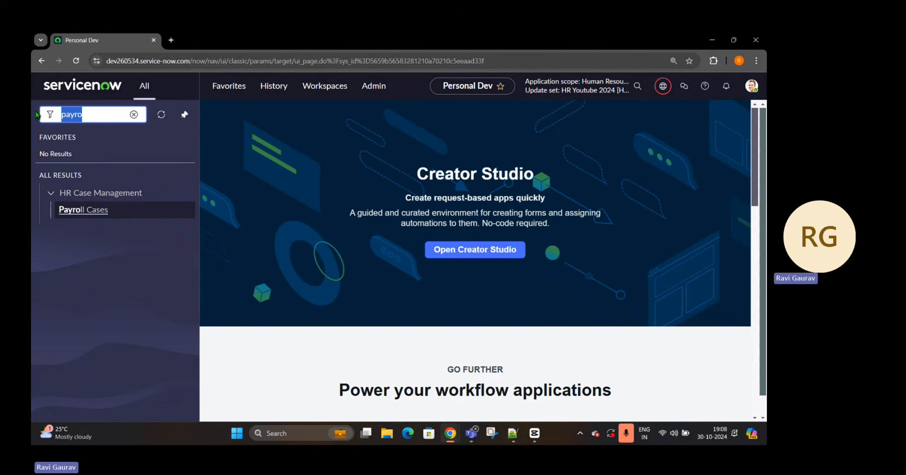
key(BackSpace)
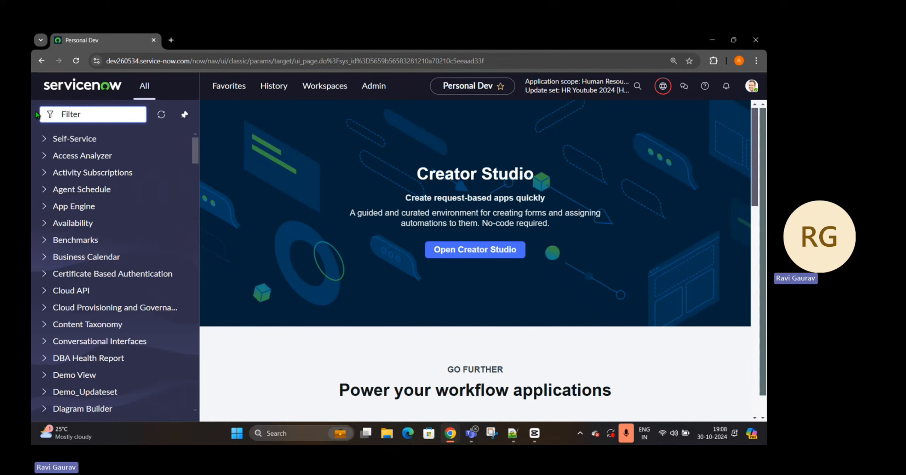
text(case)
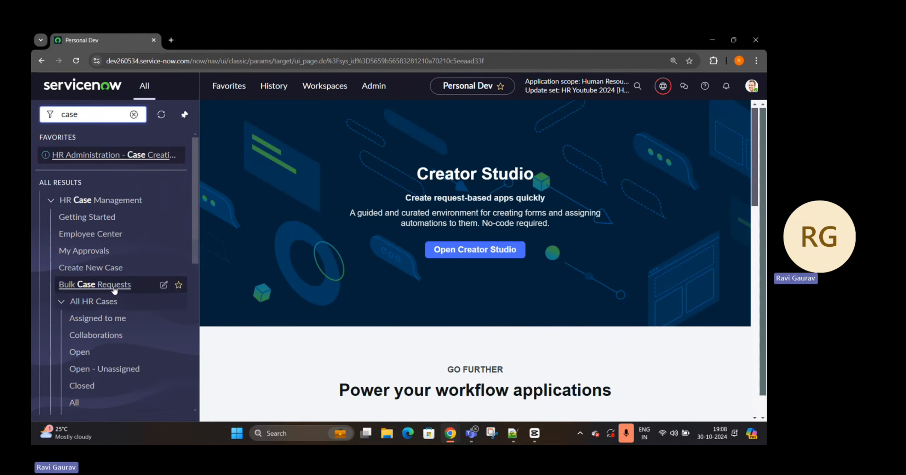
middle_click(90, 267)
click(205, 35)
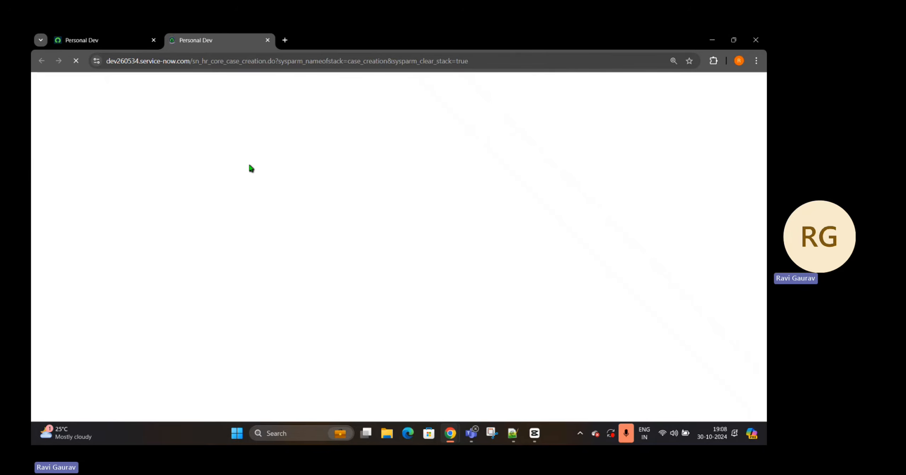
Step: Create an HR Payroll Case for the employee matching "abe", with Payroll Discrepancy as the HR service
click(276, 146)
text(abe)
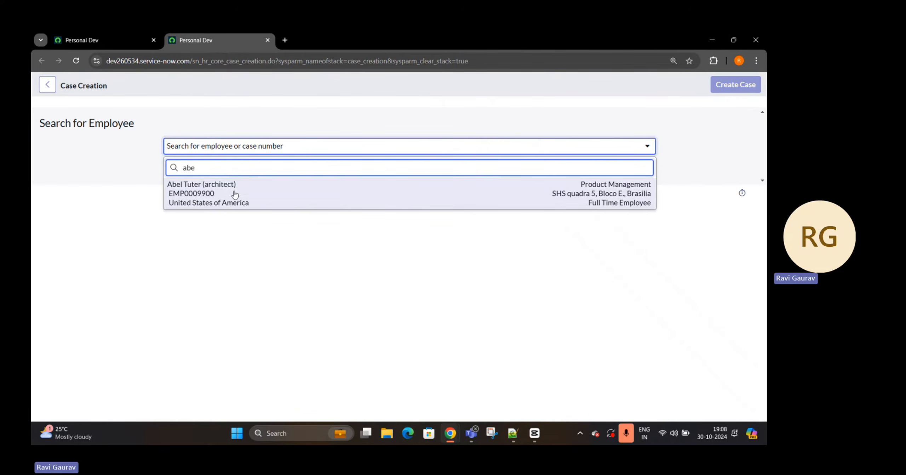
click(235, 194)
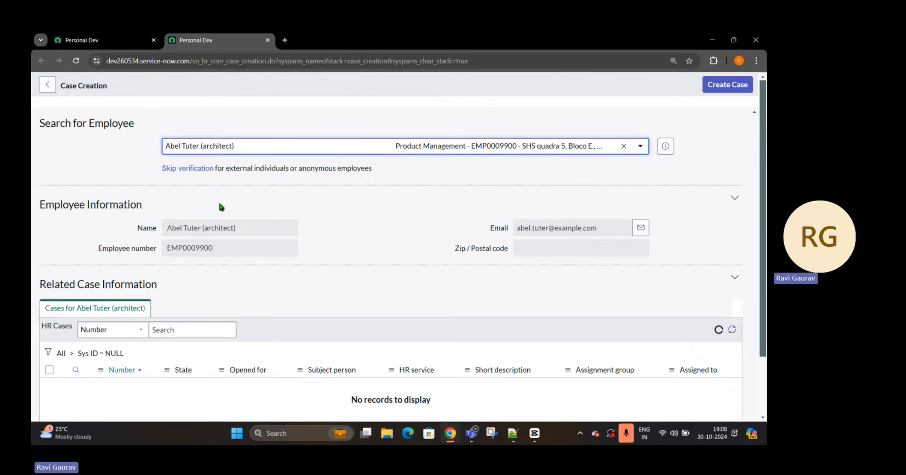
click(227, 307)
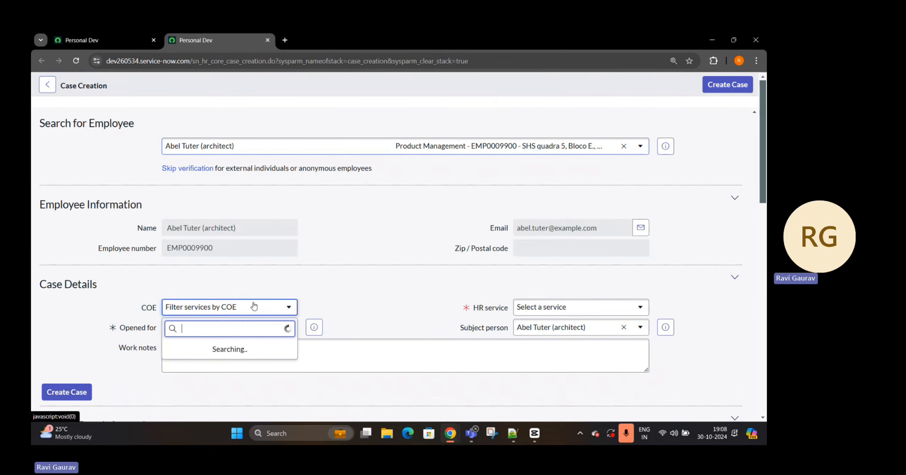
click(199, 358)
click(638, 307)
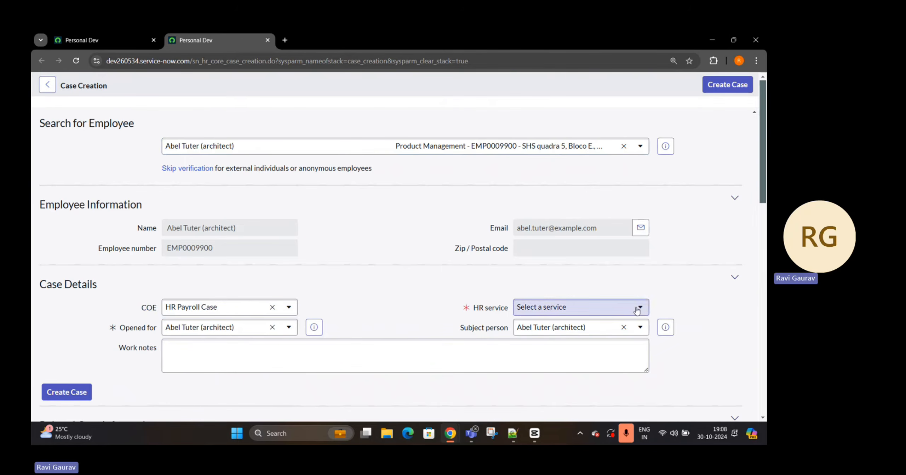
click(556, 263)
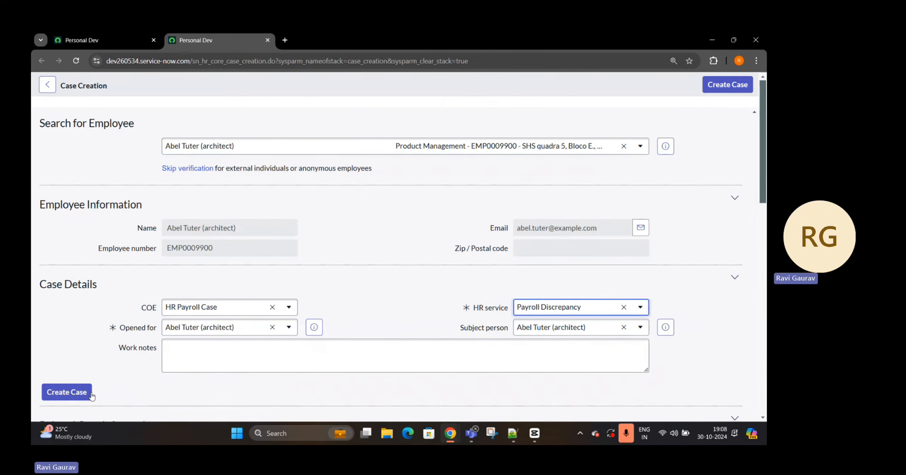
click(61, 393)
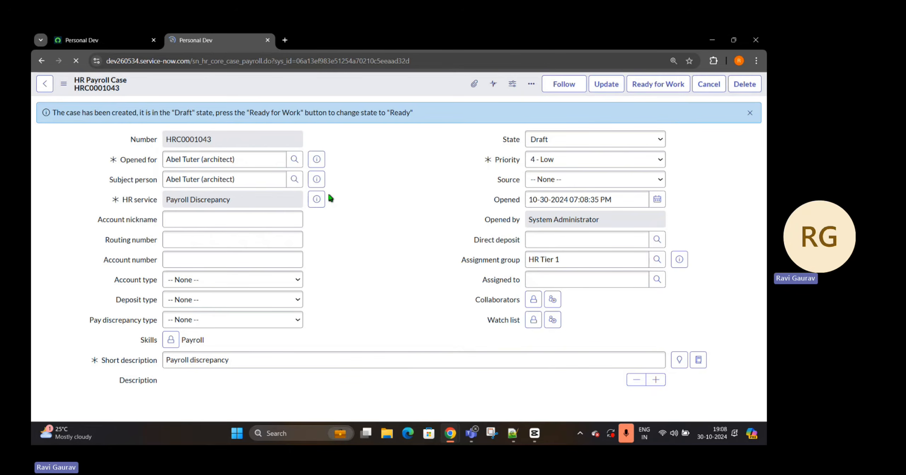
Step: Examine the draft payroll case's Opened for, Skills, Assignment group and Assigned to fields
drag(108, 165, 218, 159)
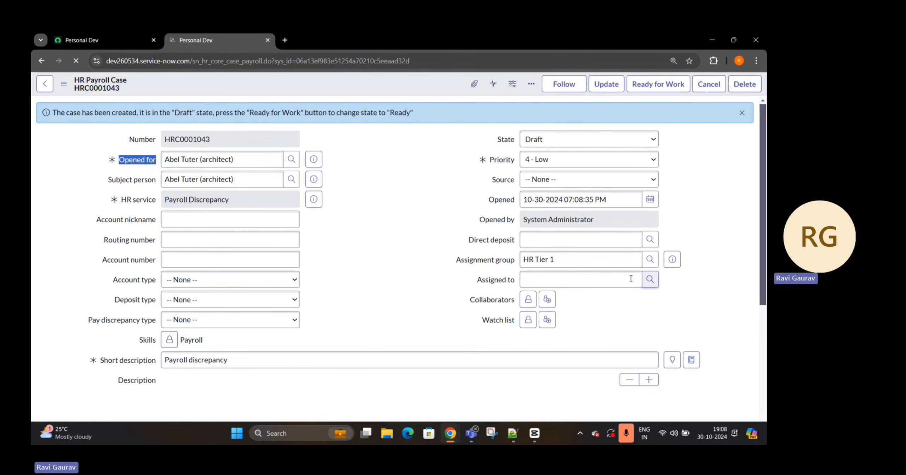
drag(602, 259, 498, 289)
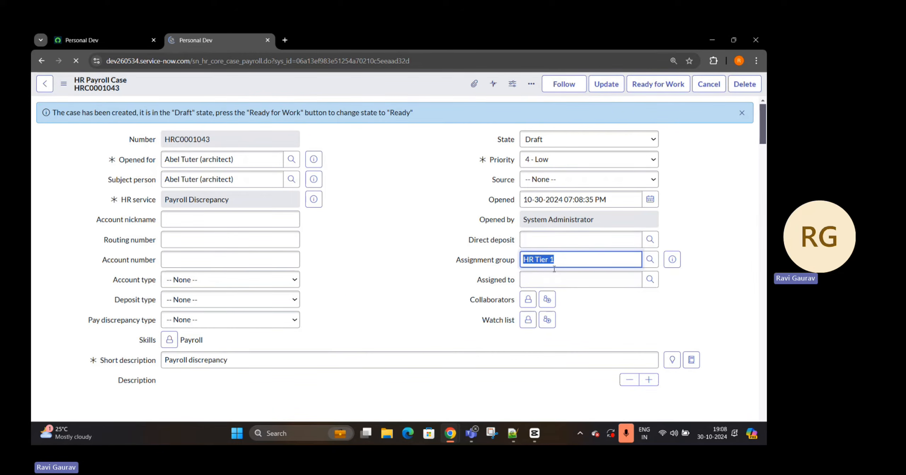
click(535, 276)
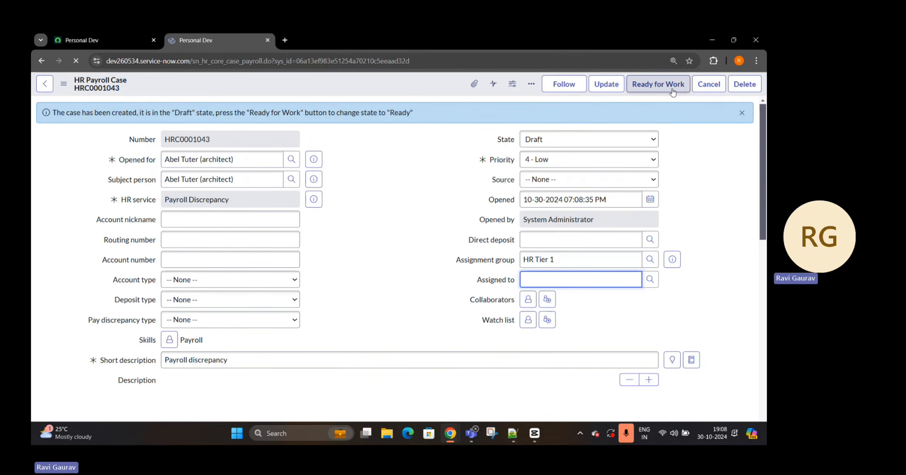
drag(475, 262, 512, 263)
click(512, 261)
click(223, 244)
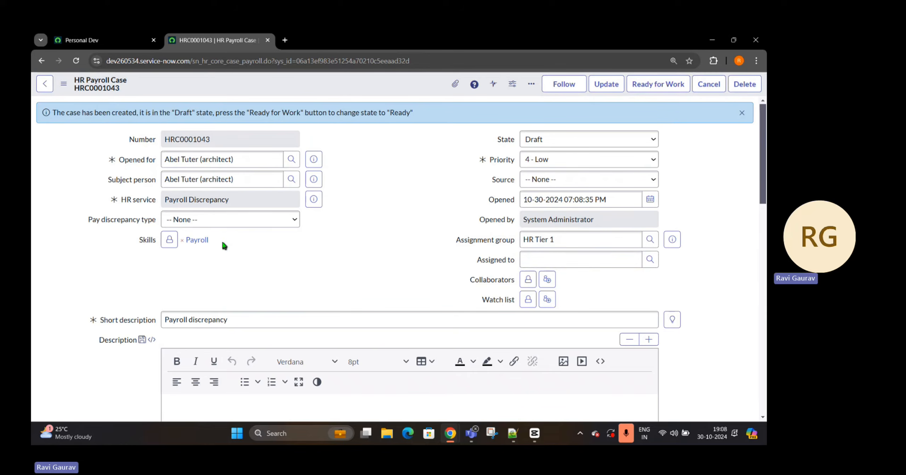
drag(565, 240, 541, 240)
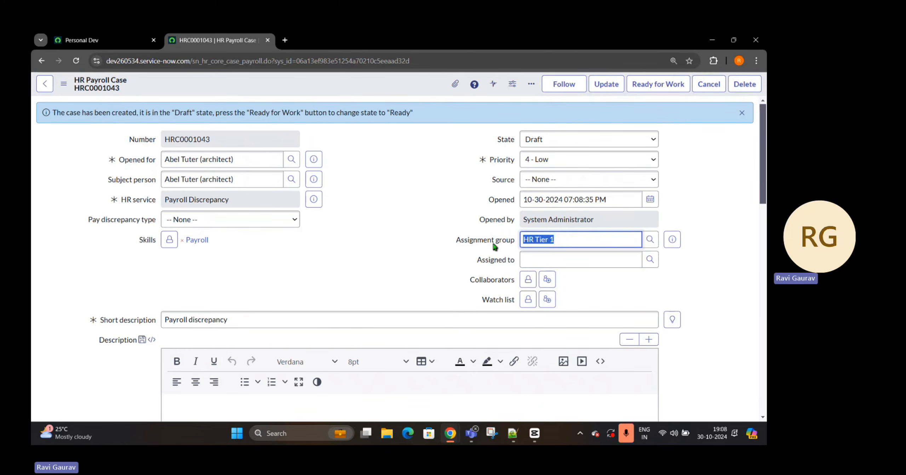
Step: Open the case's HR Tier 1 assignment group record in a new tab and show its group members
click(673, 239)
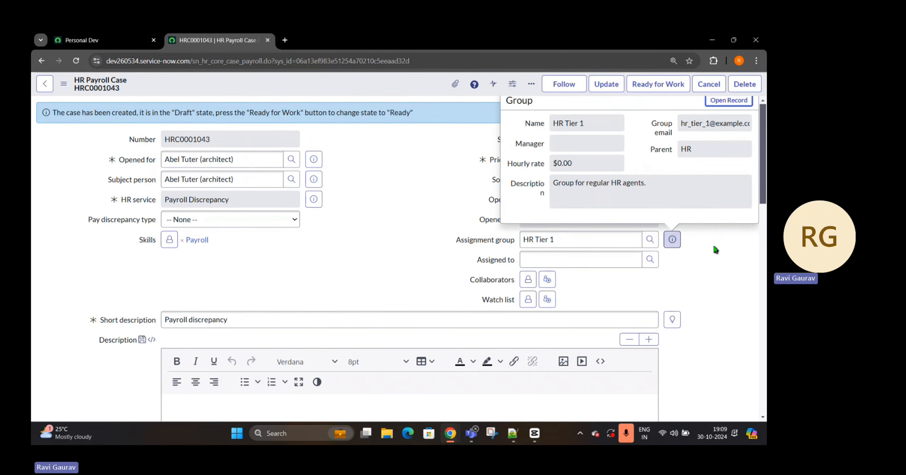
click(319, 40)
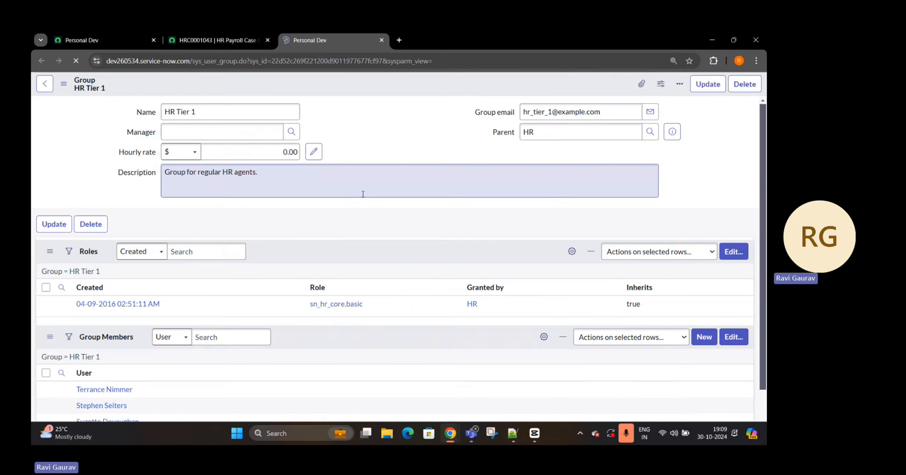
click(112, 252)
scroll(121, 250, down, 2)
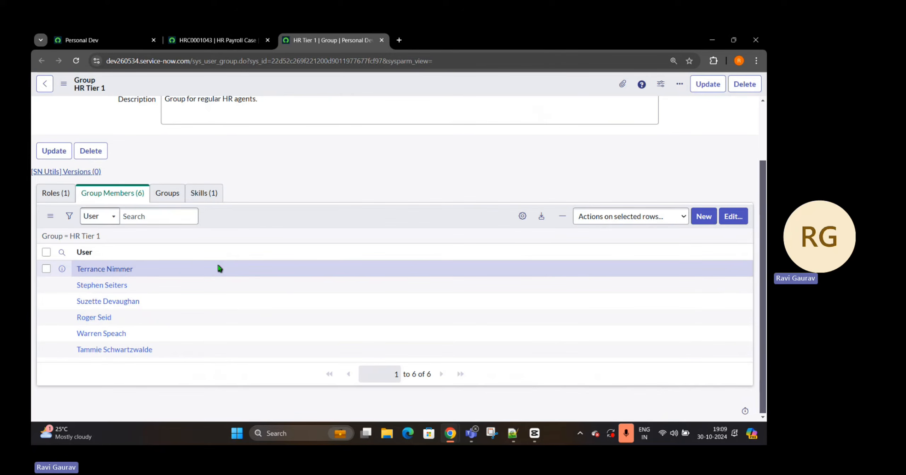
Step: Open the user record of every HR Tier 1 group member in its own tab
ctrl+click(120, 271)
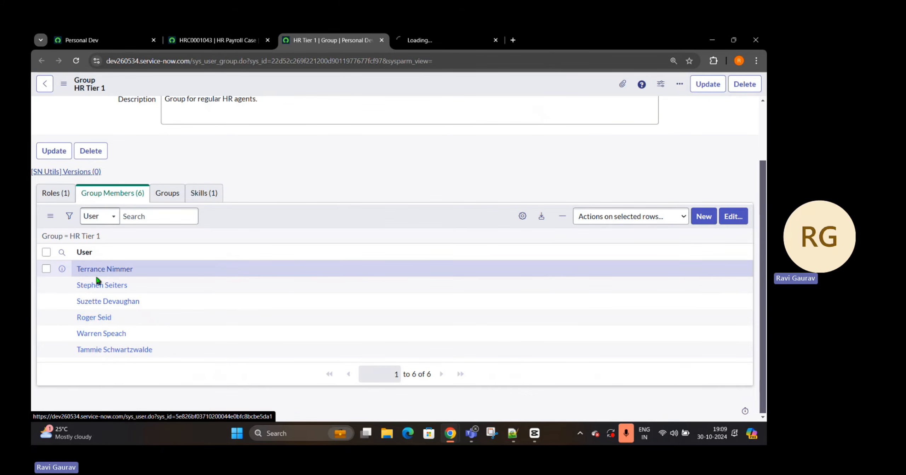
ctrl+click(103, 286)
ctrl+click(107, 304)
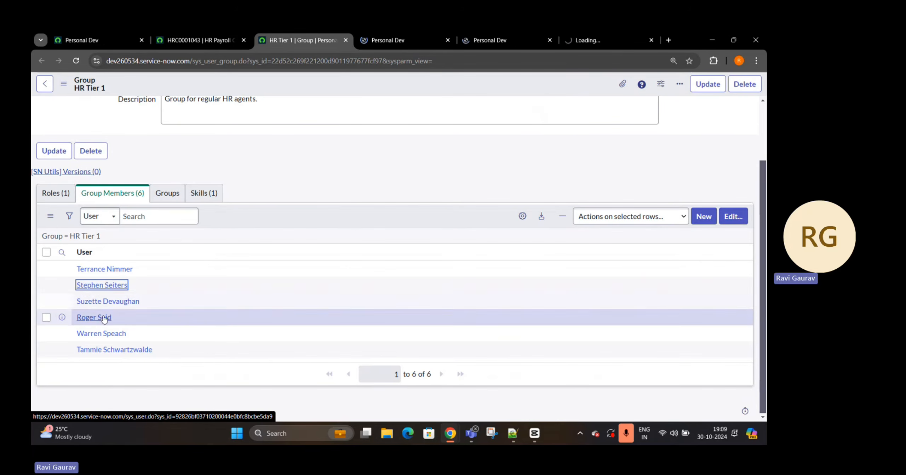
ctrl+click(98, 318)
ctrl+click(96, 351)
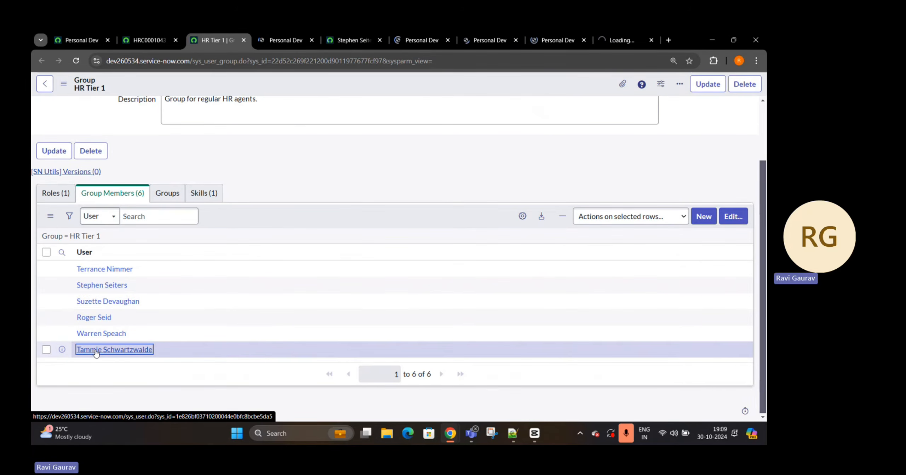
Step: Review the Skills lists of the first three HR Tier 1 members
key(ctrl+Tab)
scroll(131, 270, down, 3)
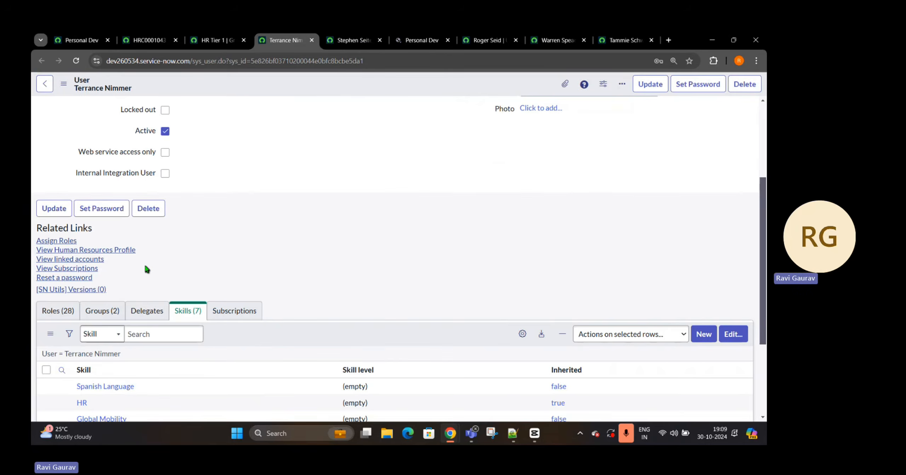
scroll(145, 267, down, 3)
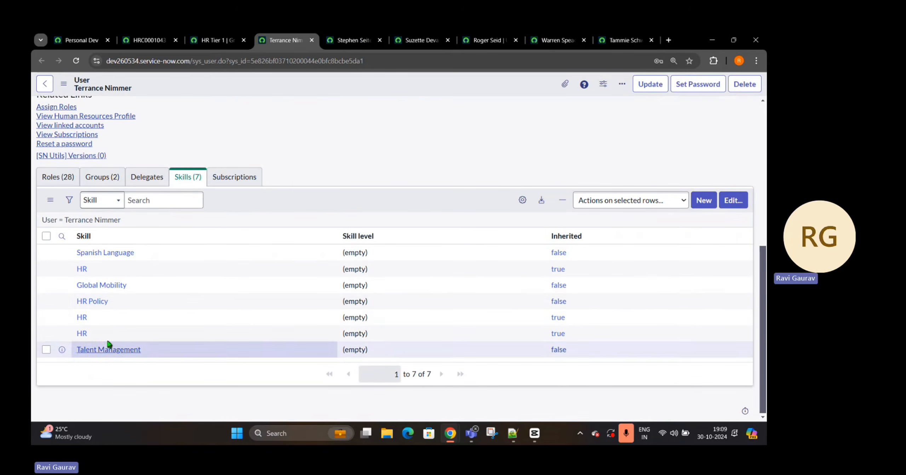
click(356, 35)
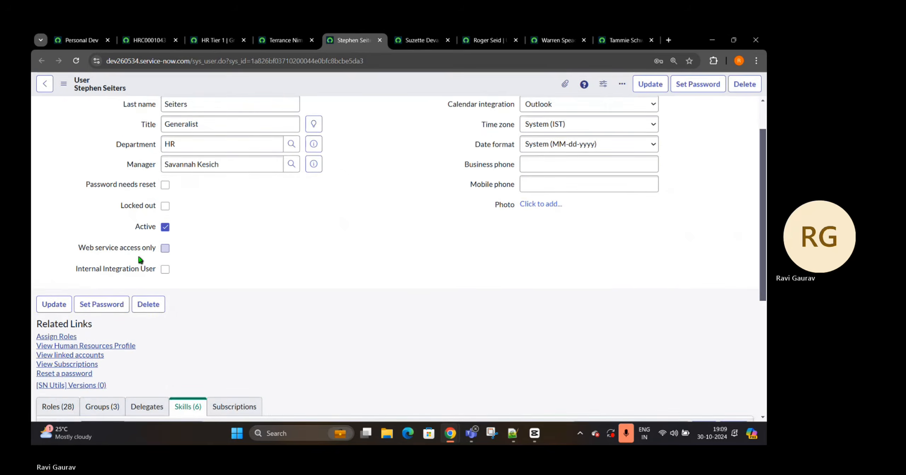
scroll(137, 259, down, 5)
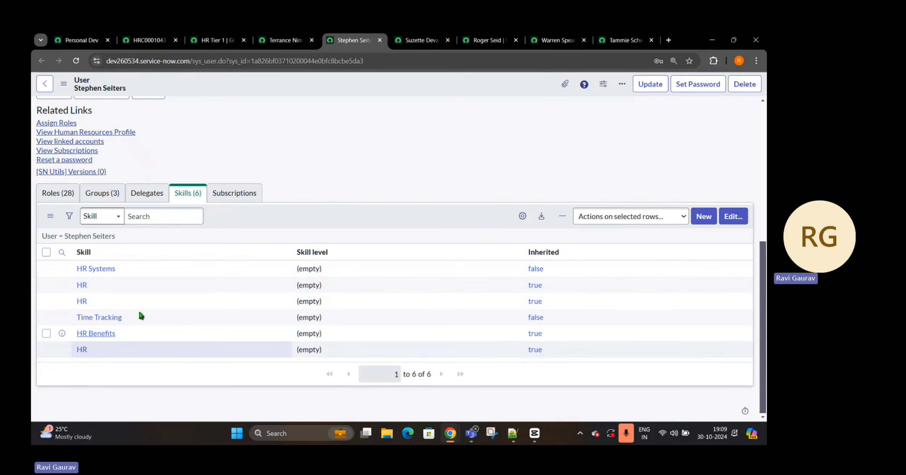
key(ctrl+Tab)
scroll(88, 304, down, 4)
scroll(103, 294, down, 3)
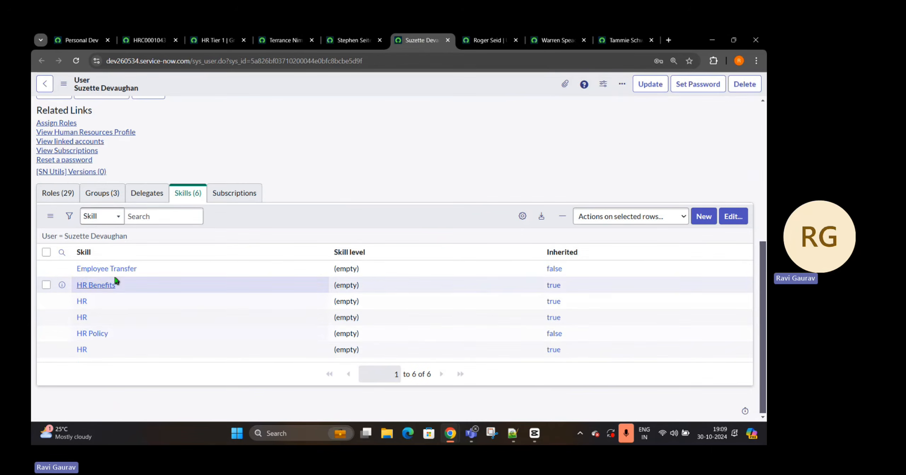
Step: Review the Skills lists of the remaining three HR Tier 1 members for the Payroll skill
click(487, 40)
scroll(36, 270, down, 5)
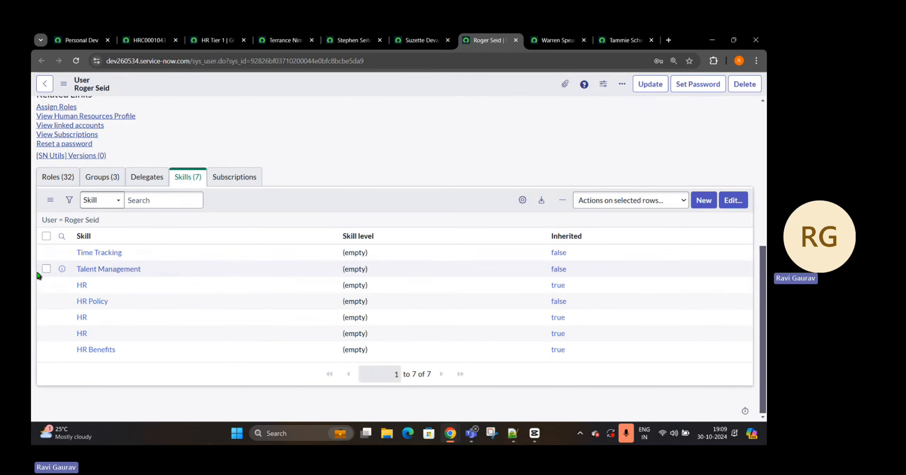
click(573, 34)
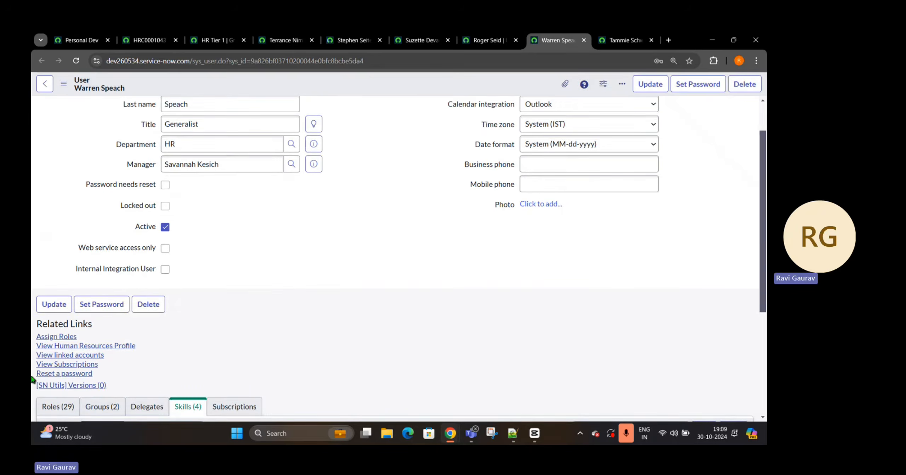
scroll(55, 369, down, 5)
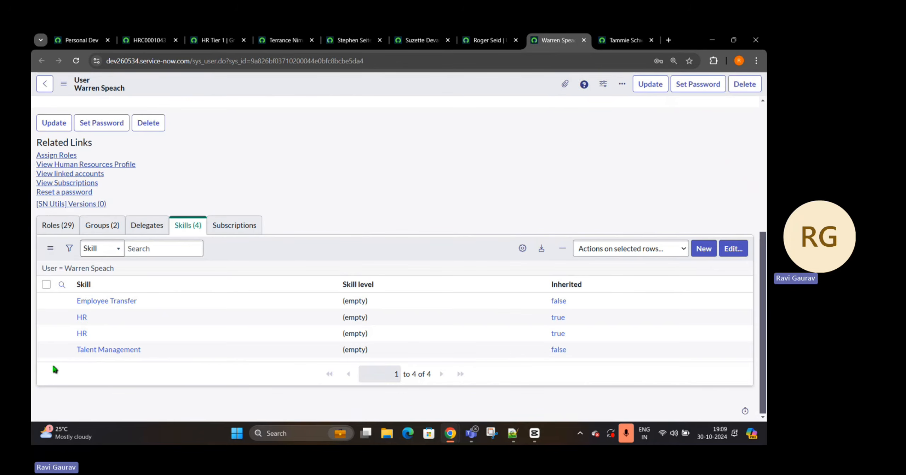
click(625, 40)
scroll(116, 280, down, 5)
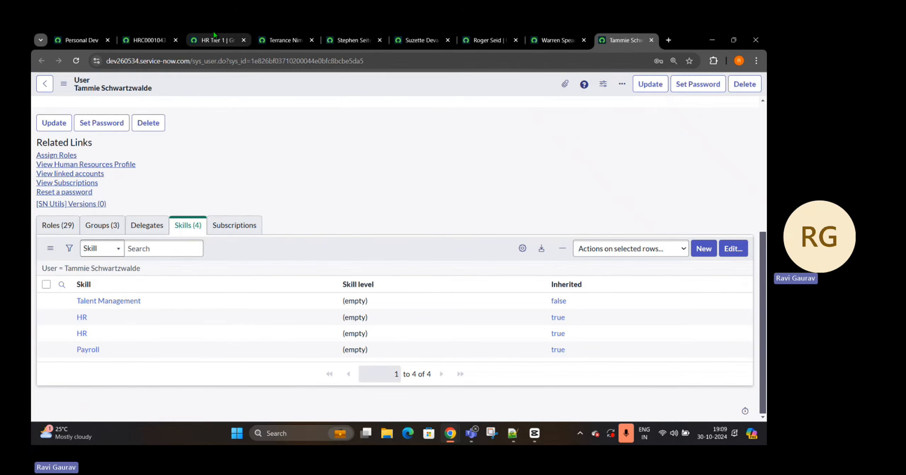
Step: Mark the draft payroll case as Ready for Work and check its Skills and Assigned to fields
click(215, 40)
click(158, 35)
click(659, 84)
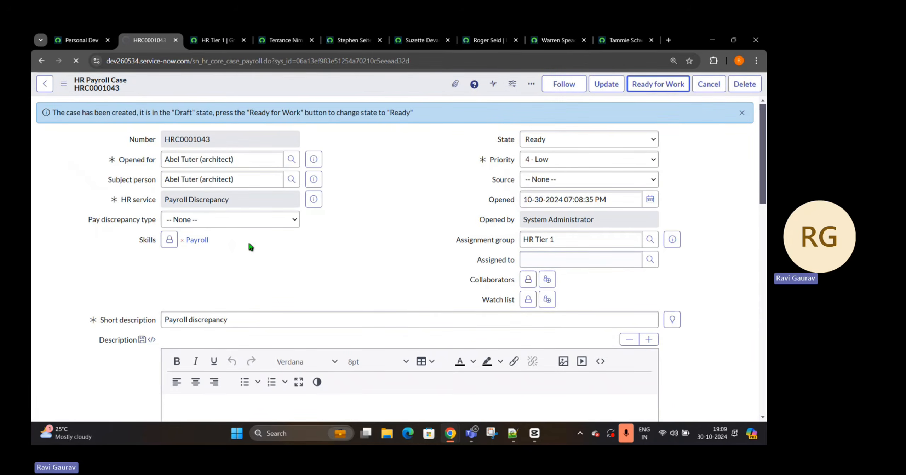
drag(215, 241, 183, 240)
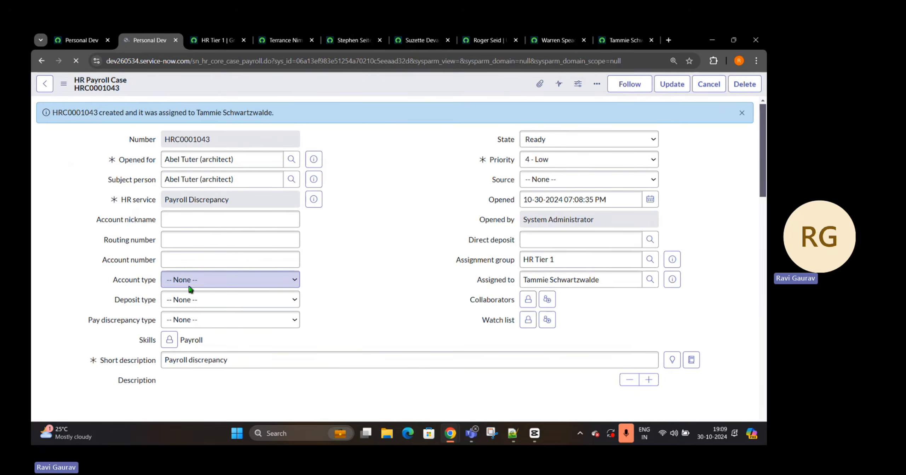
drag(618, 280, 520, 283)
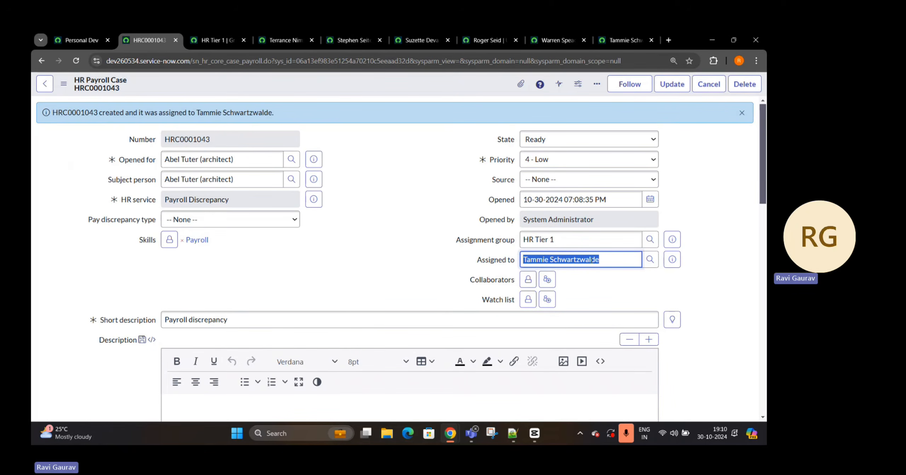
Step: Remove the Payroll skill from the assigned agent's Skills list and save the change
click(626, 41)
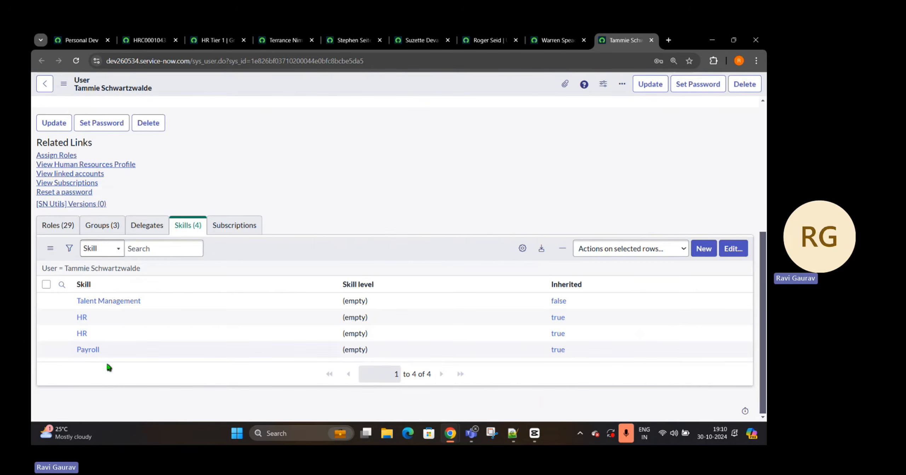
drag(109, 368, 76, 349)
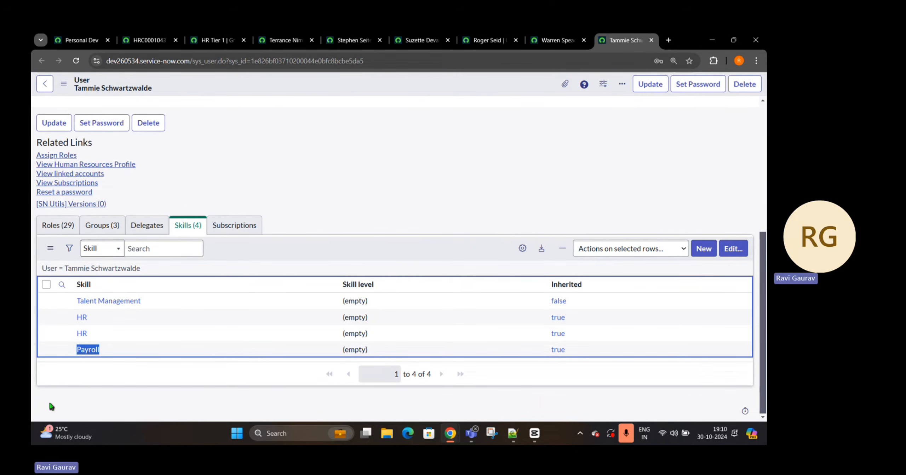
click(743, 247)
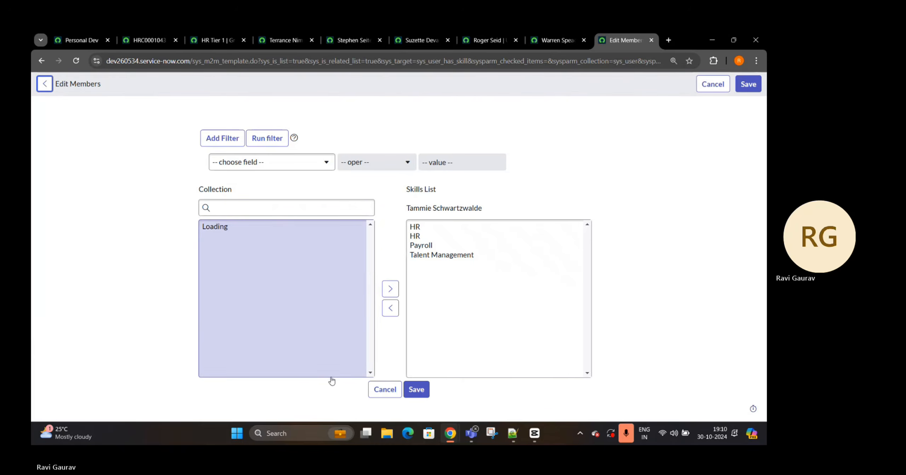
click(417, 245)
click(386, 308)
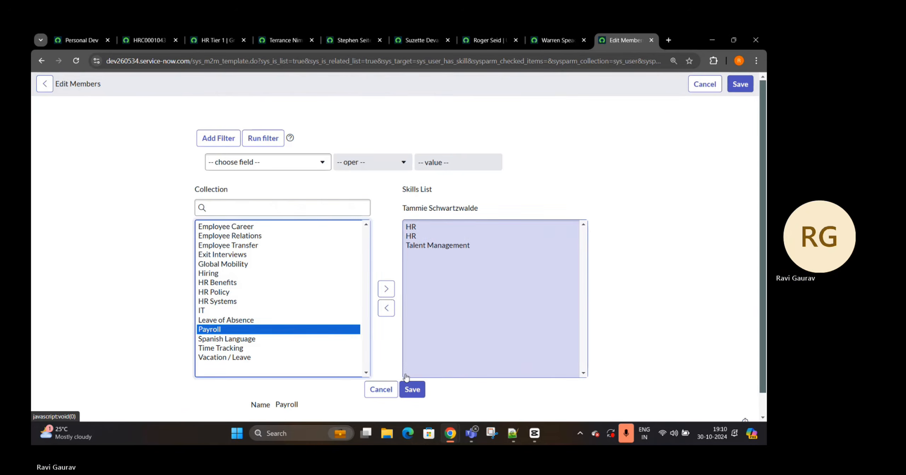
click(412, 390)
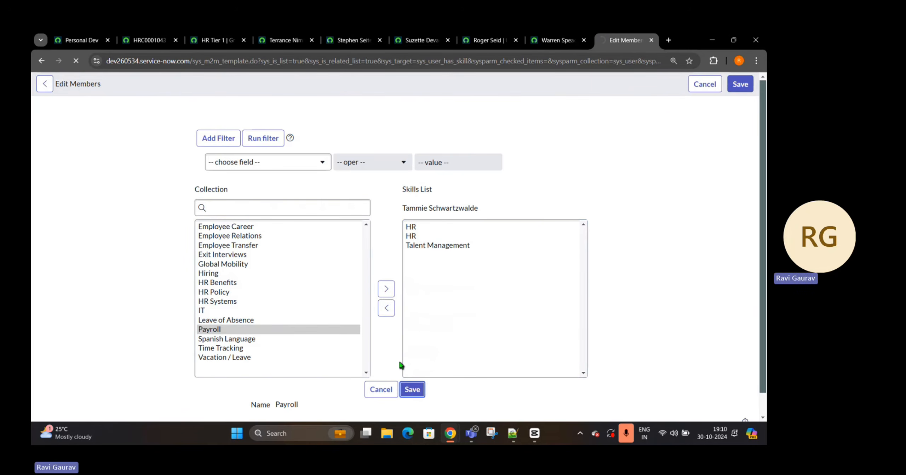
Step: Close all the open user records of the HR Tier 1 members, keeping the group record and payroll case open
click(545, 38)
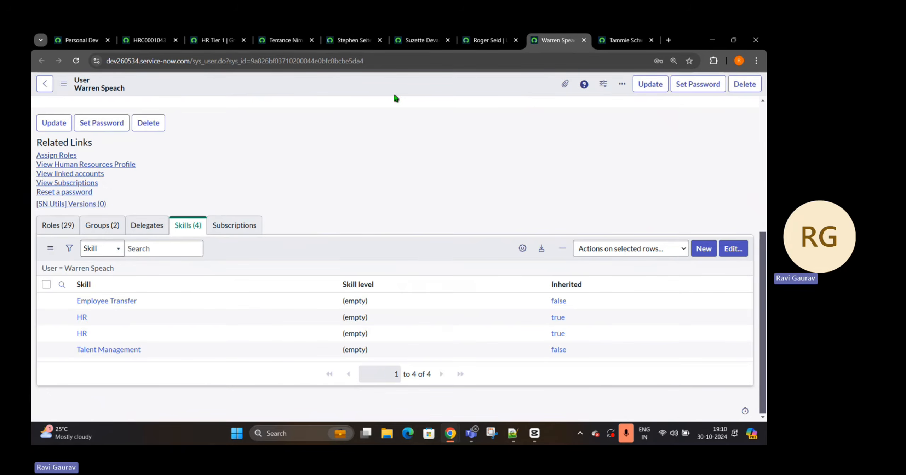
click(607, 38)
click(42, 63)
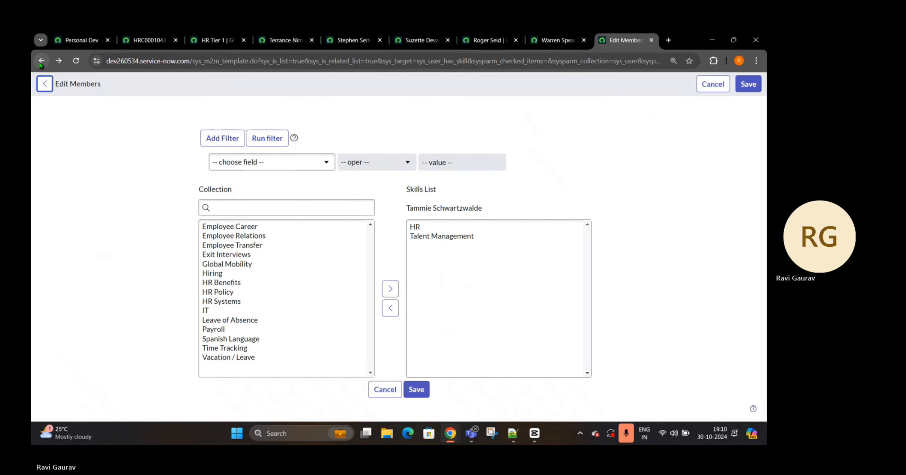
click(41, 63)
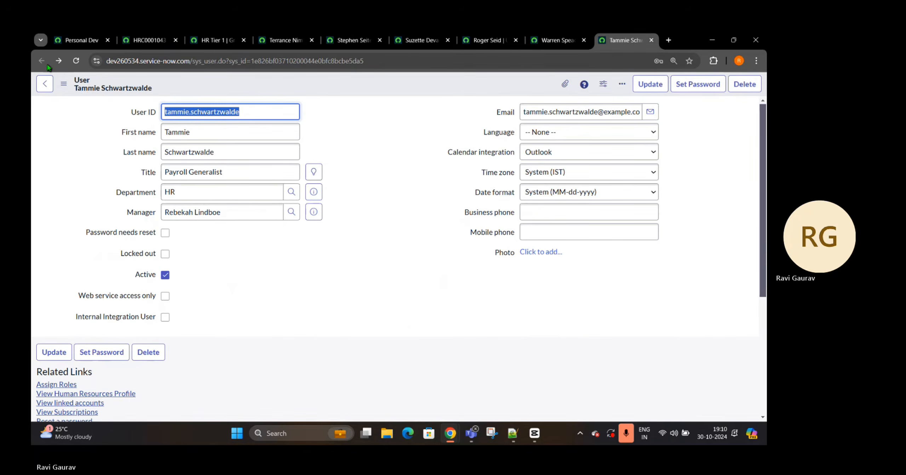
click(651, 40)
click(397, 39)
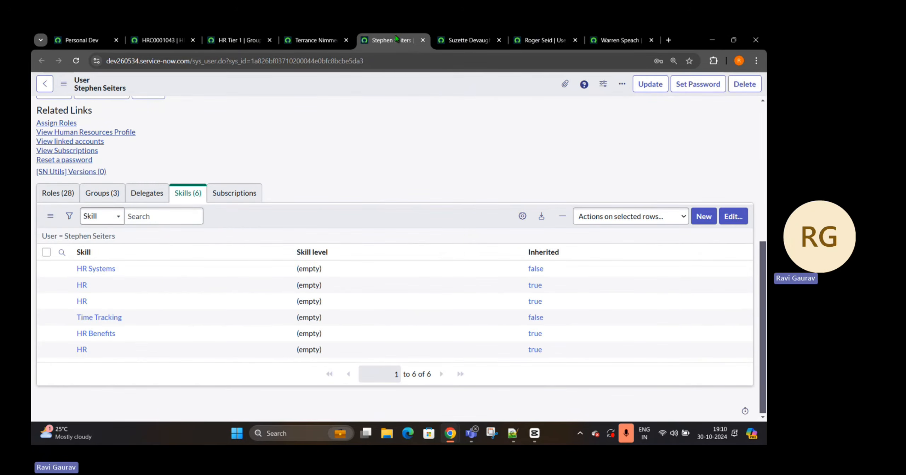
click(422, 40)
click(422, 40)
click(423, 40)
click(422, 40)
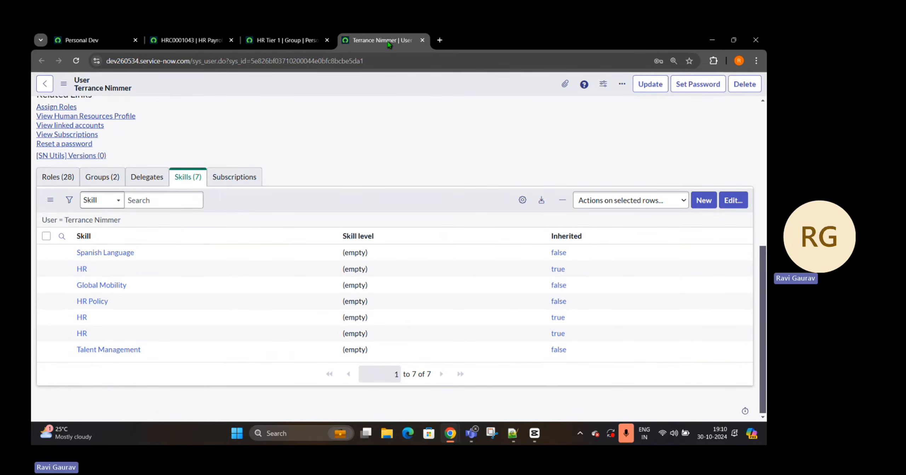
click(422, 40)
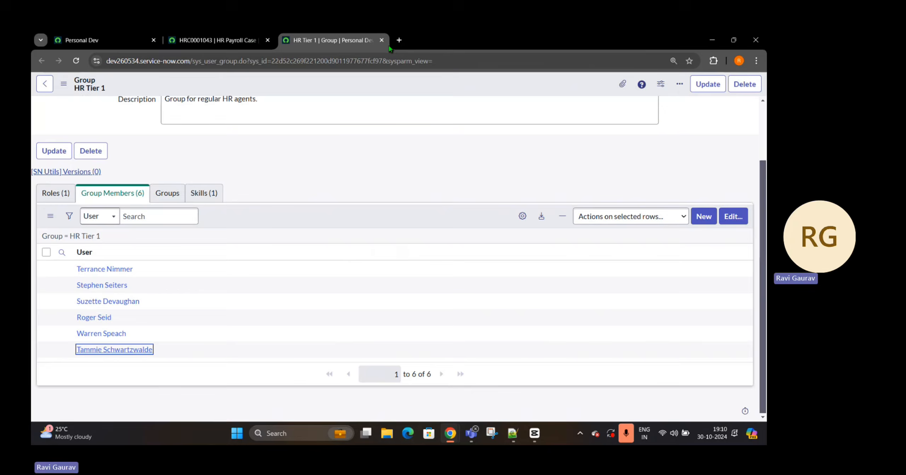
Step: Open the HR Payroll Cases list from the payroll case by changing the page address to sn_hr_core_case_payroll_list.do
click(232, 42)
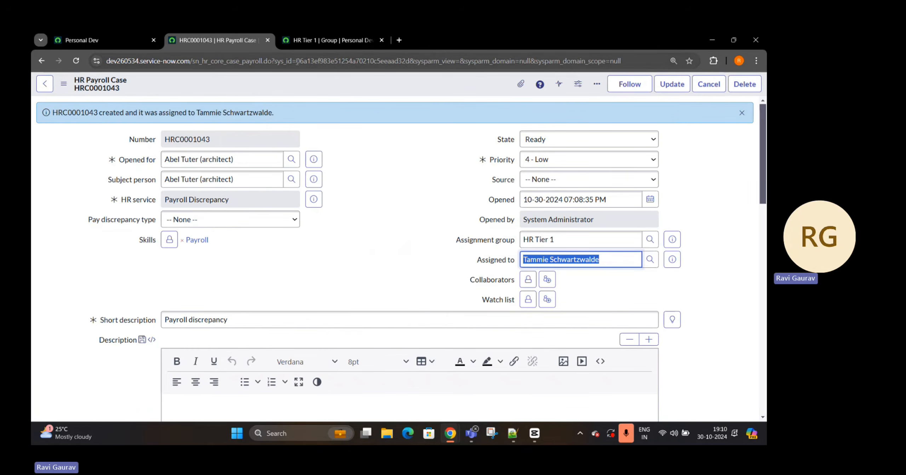
drag(296, 61, 622, 61)
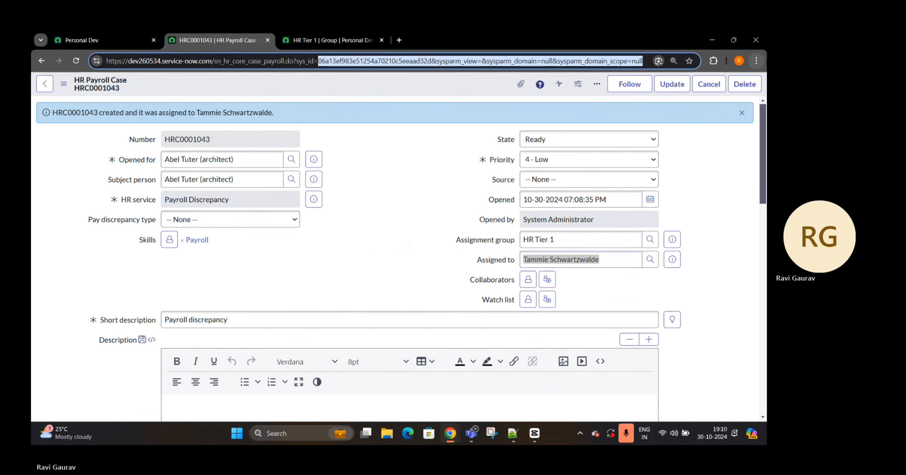
key(BackSpace)
key(BackSpace)
key(BackSpace)
key(BackSpace)
key(BackSpace)
key(BackSpace)
key(BackSpace)
key(BackSpace)
key(BackSpace)
key(BackSpace)
key(BackSpace)
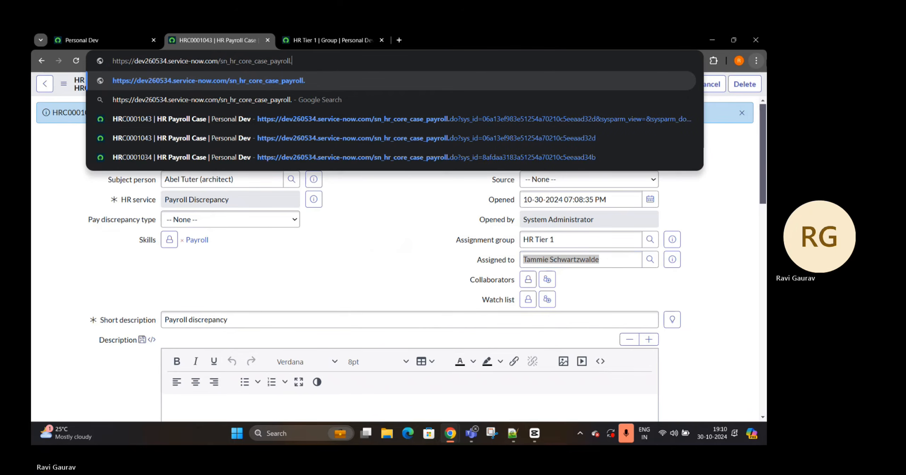
key(BackSpace)
text(_l)
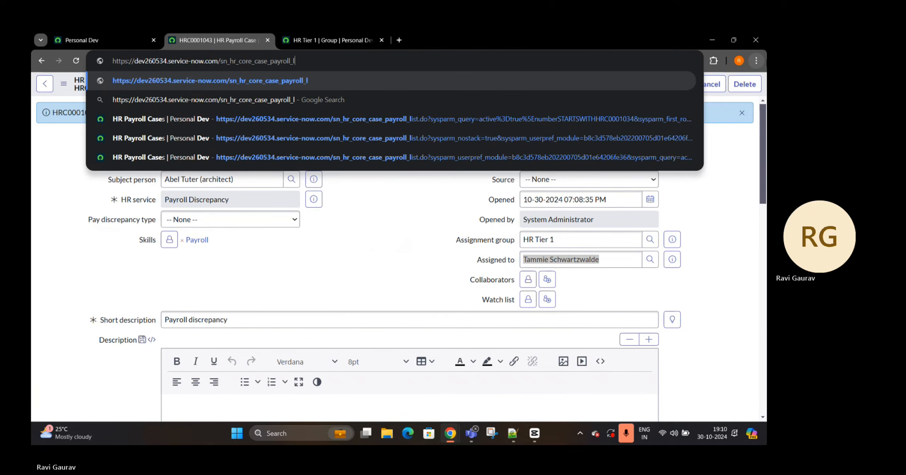
text(ist.do4)
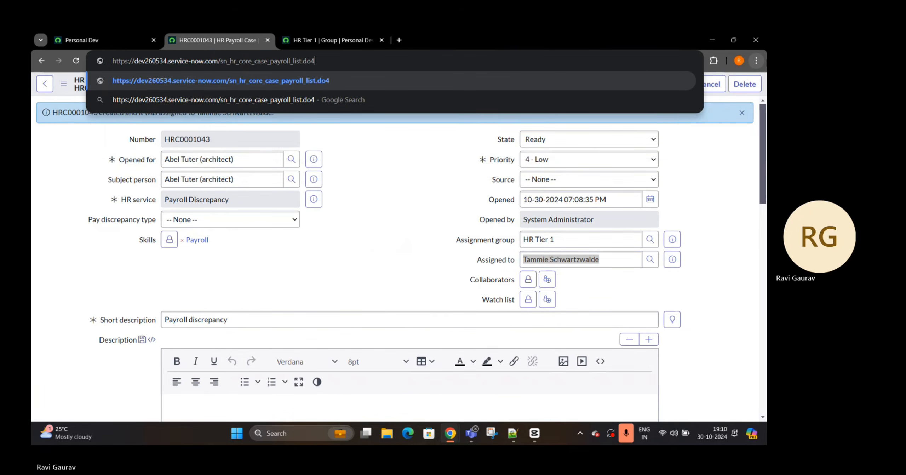
key(BackSpace)
key(Return)
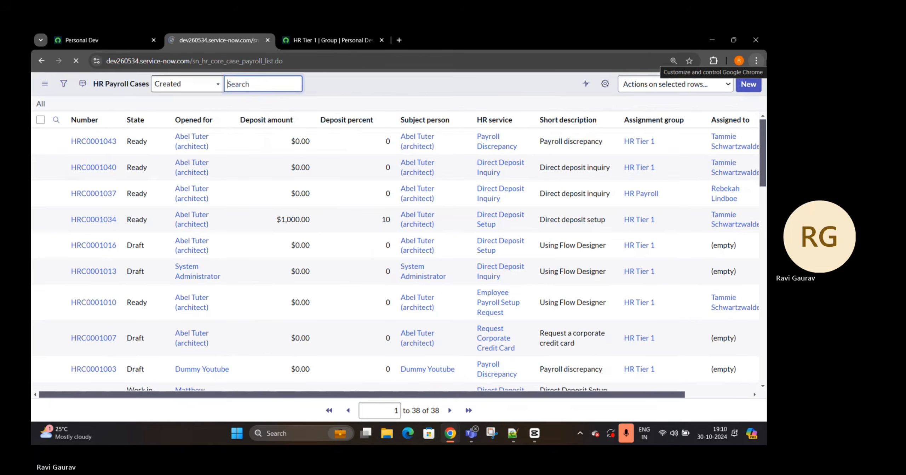
Step: Start a new HR payroll case and select the employee found by searching for the first name
click(760, 83)
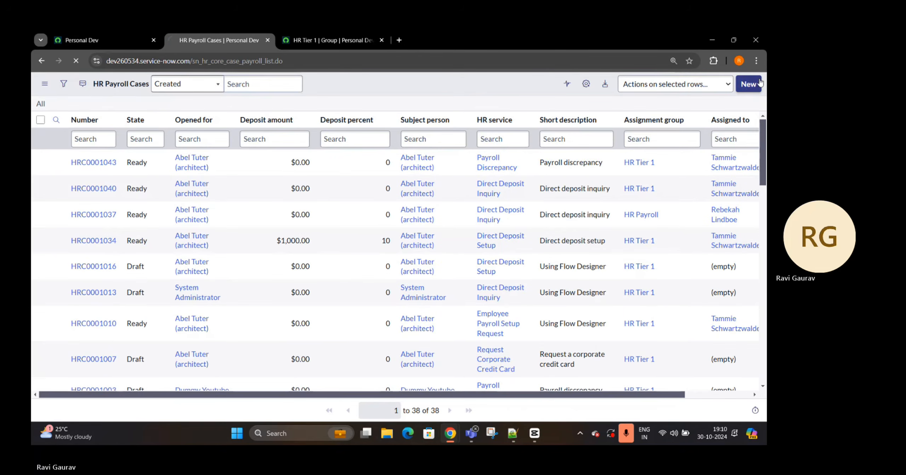
click(276, 144)
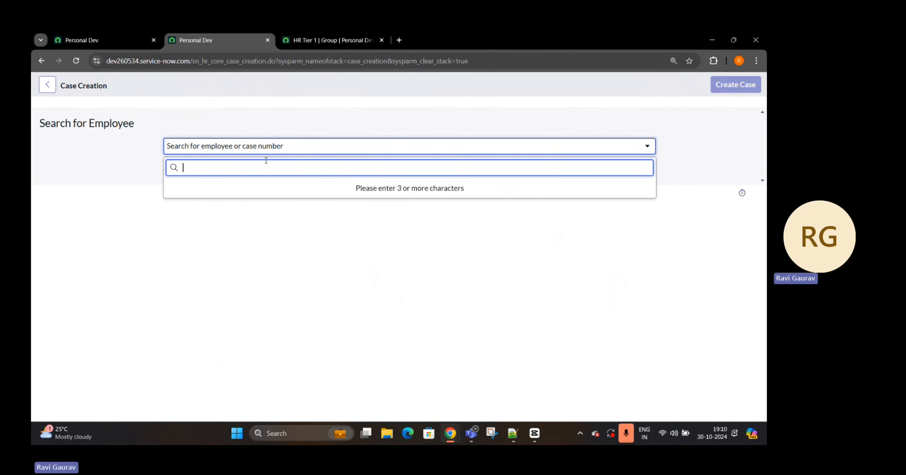
text(abel)
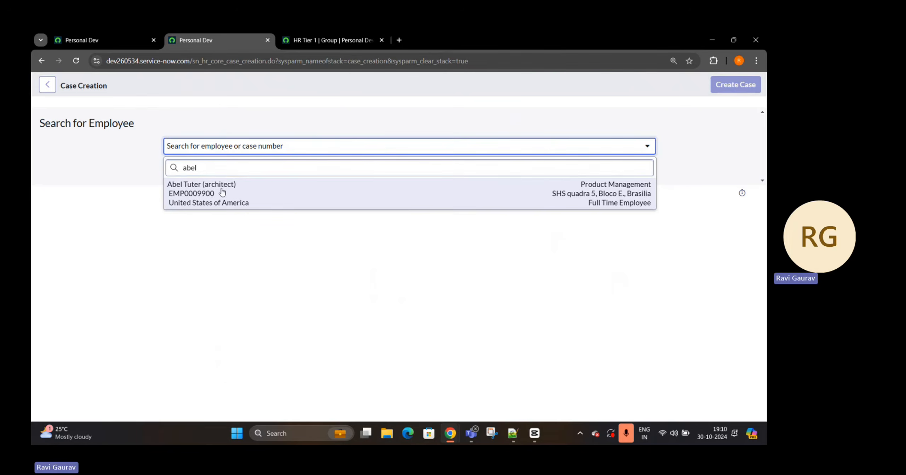
click(276, 191)
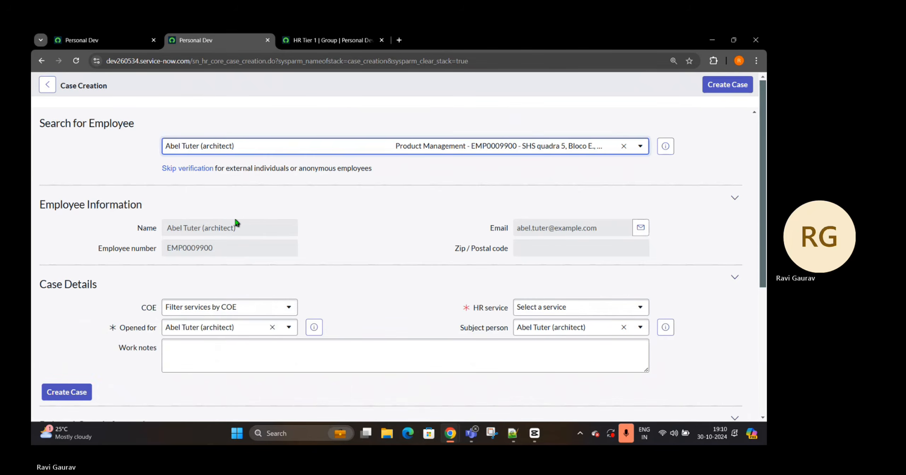
Step: Set the COE to HR Payroll Case and the HR service to Payroll Discrepancy, and create the case
click(204, 307)
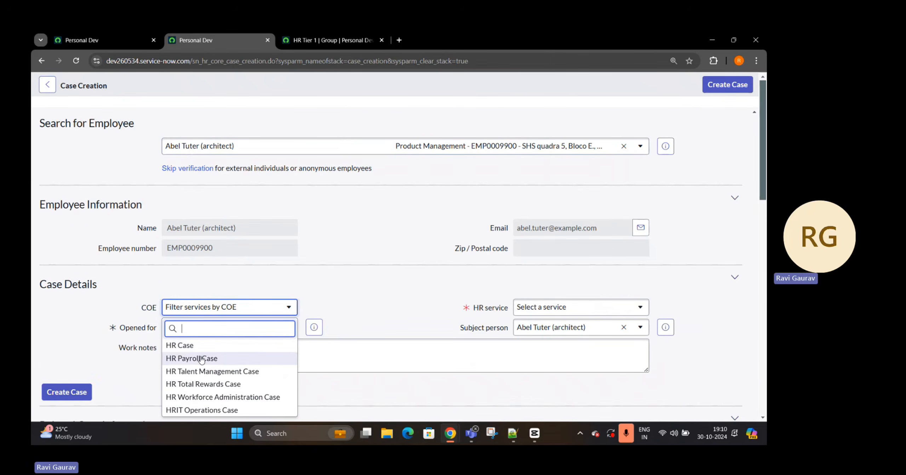
click(201, 359)
click(541, 307)
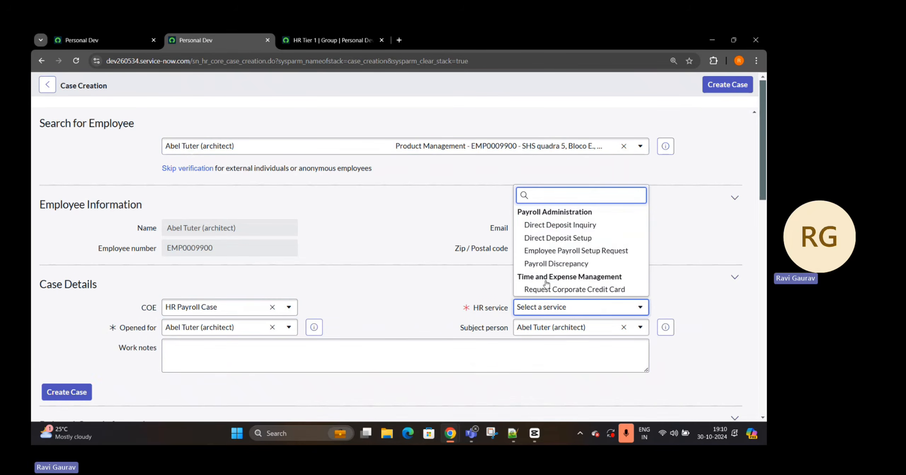
click(548, 264)
click(87, 393)
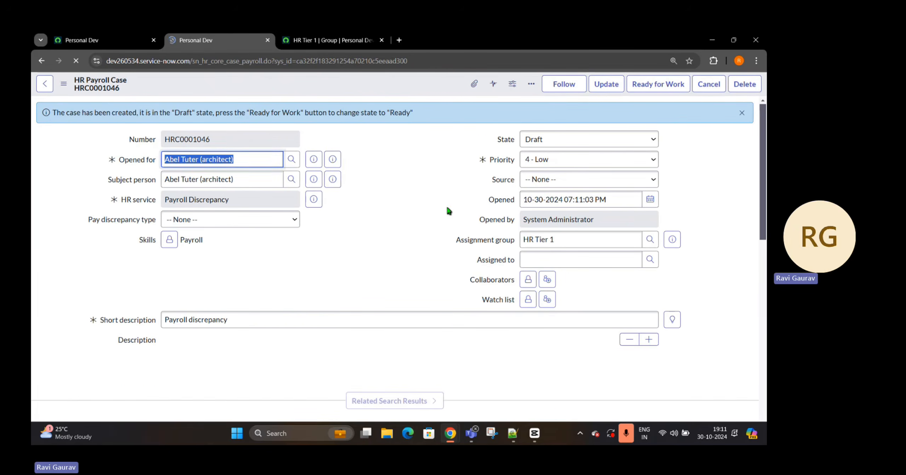
Step: Mark the new draft payroll case as Ready for Work and check its Skills and Assigned to fields
click(742, 112)
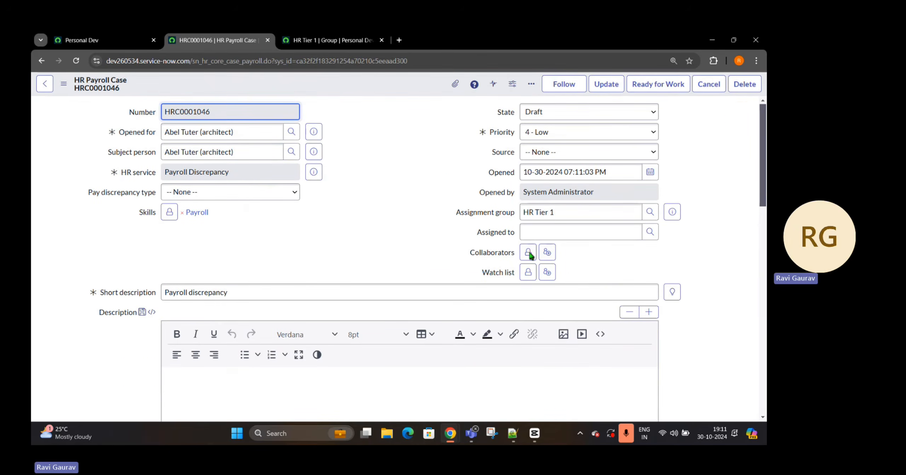
click(513, 215)
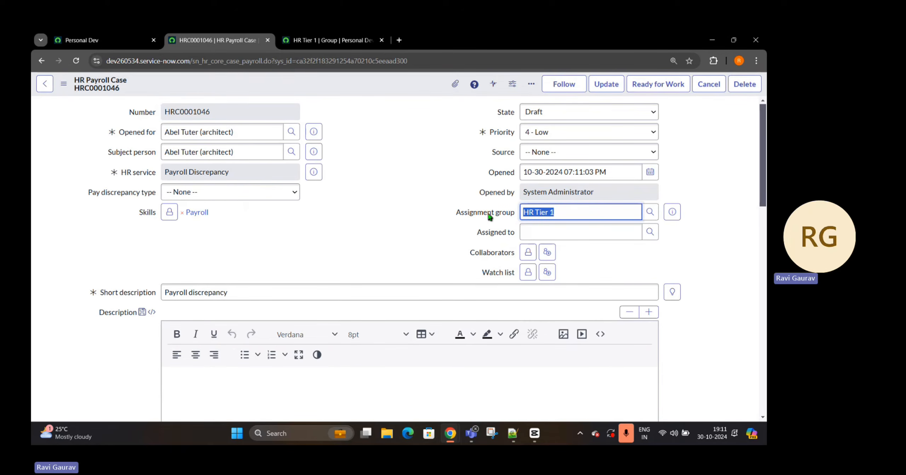
click(658, 84)
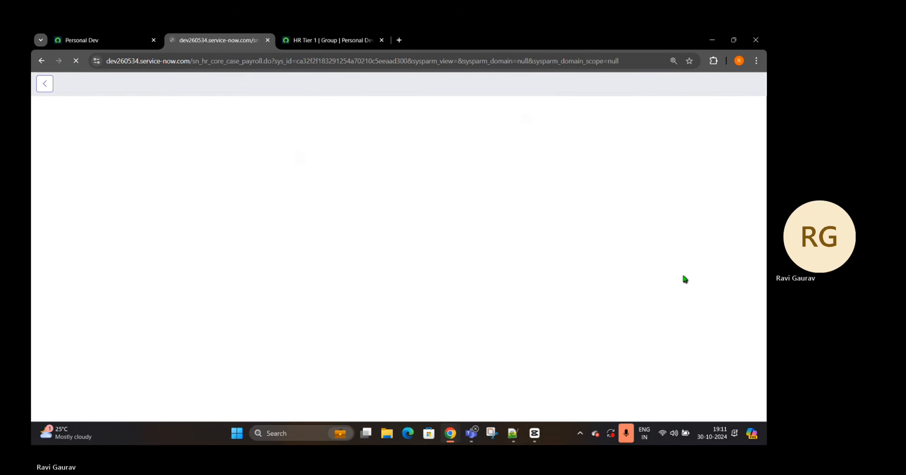
click(588, 276)
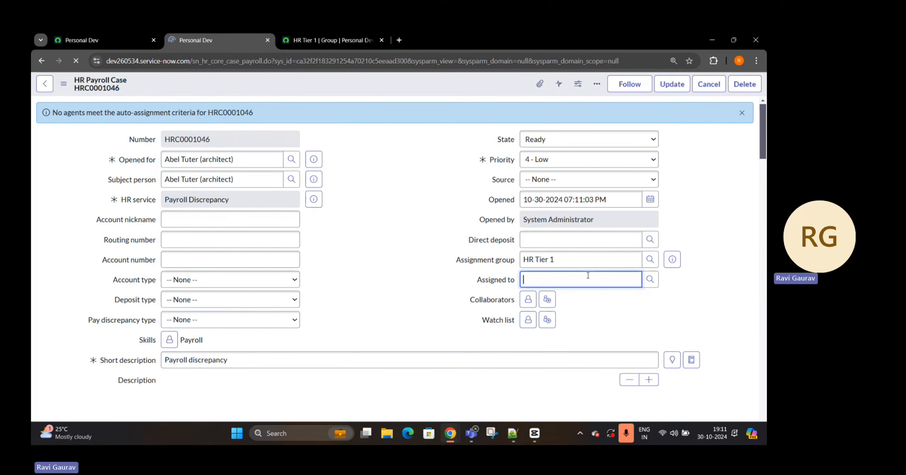
click(201, 342)
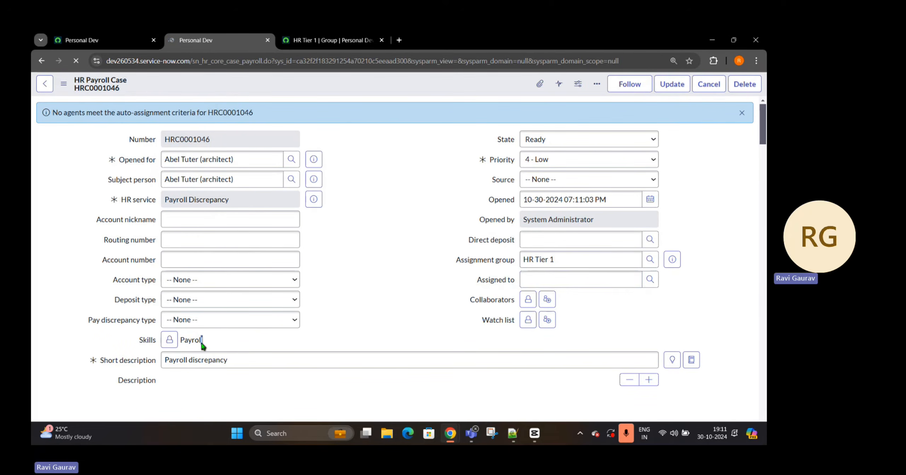
click(535, 283)
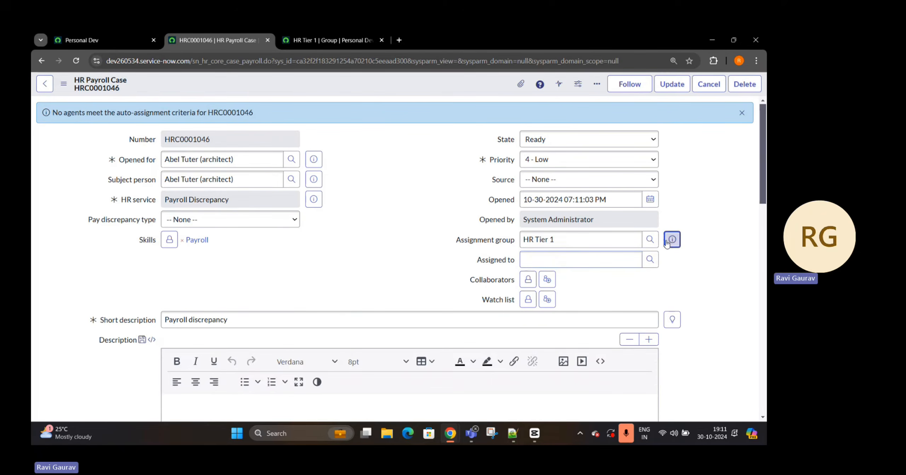
Step: Open the case's HR Tier 1 assignment group and open the last two members' user records in separate tabs
click(668, 242)
middle_click(731, 102)
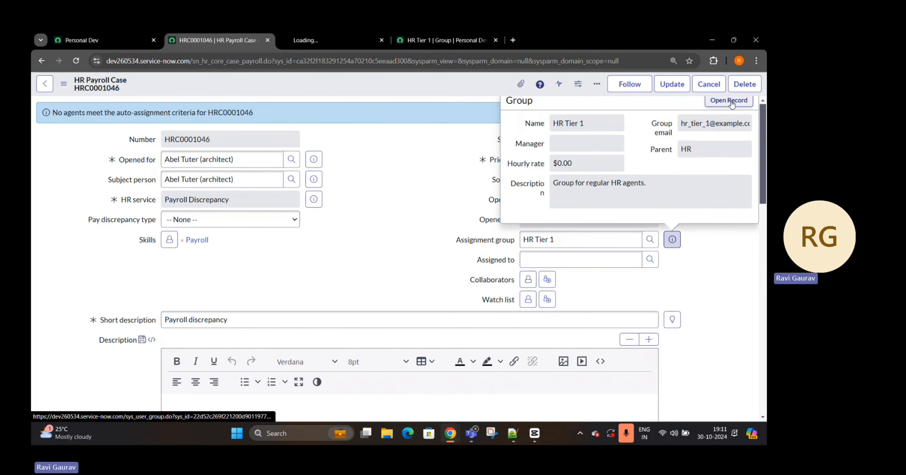
key(ctrl+Tab)
scroll(106, 344, down, 2)
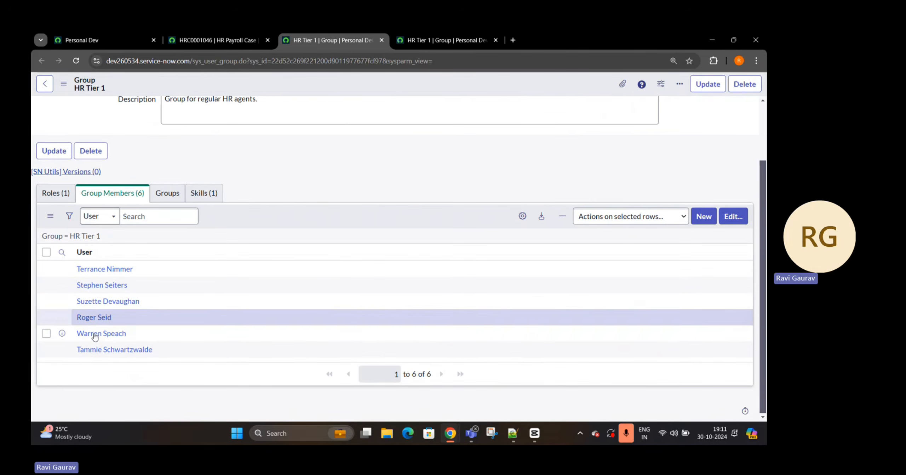
middle_click(87, 333)
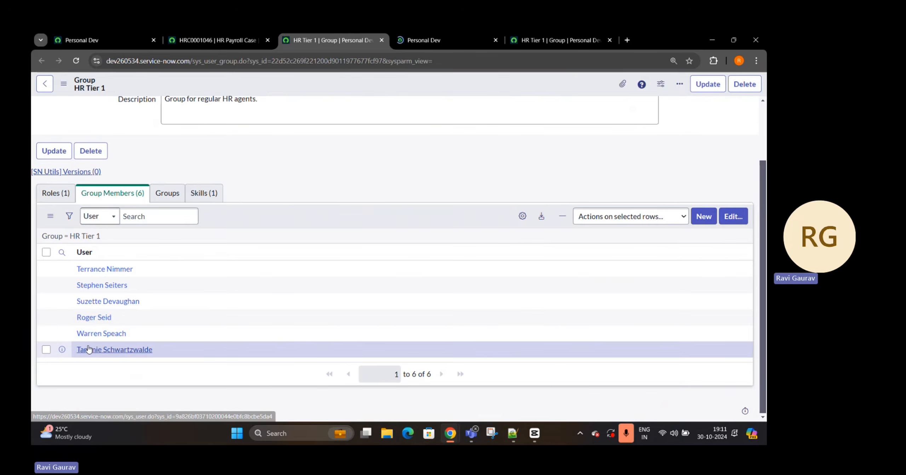
middle_click(93, 349)
Step: Add the Payroll skill to the second-to-last HR Tier 1 member's Skills list and save the change
key(ctrl+Tab)
scroll(252, 325, down, 1)
scroll(251, 325, down, 5)
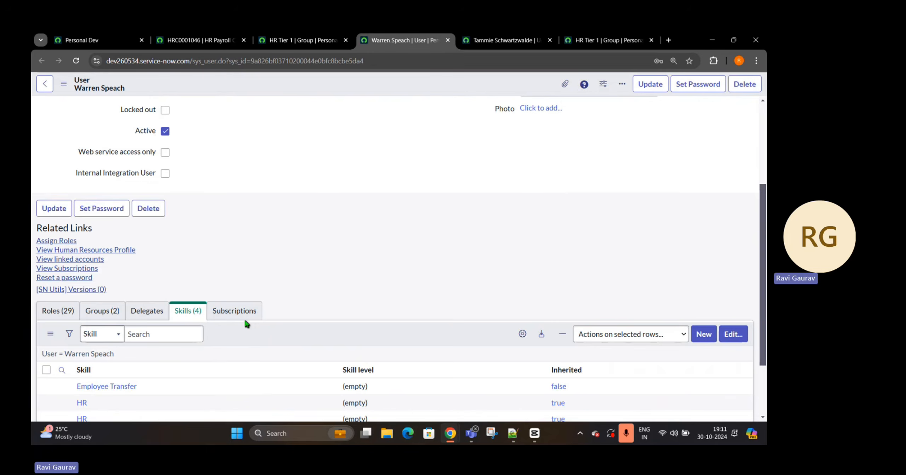
click(733, 250)
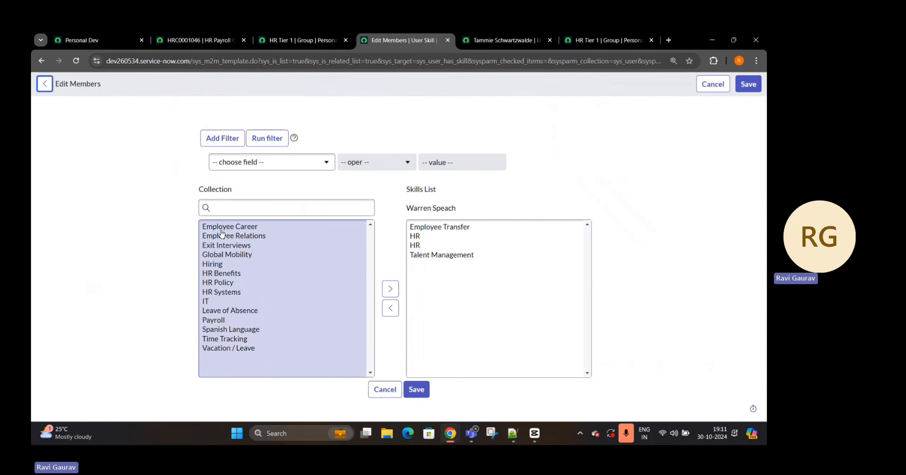
double_click(214, 319)
click(412, 392)
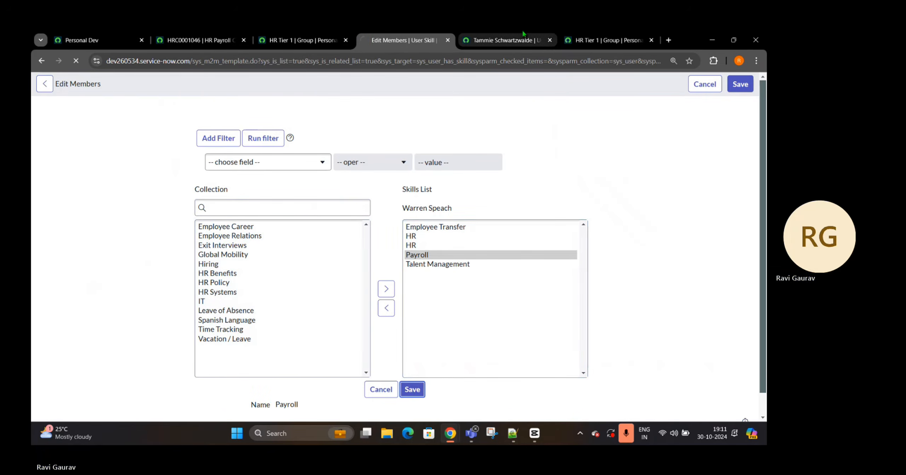
Step: Add the Payroll skill to the last HR Tier 1 member's Skills list and save the change
click(524, 38)
scroll(739, 374, down, 6)
click(734, 276)
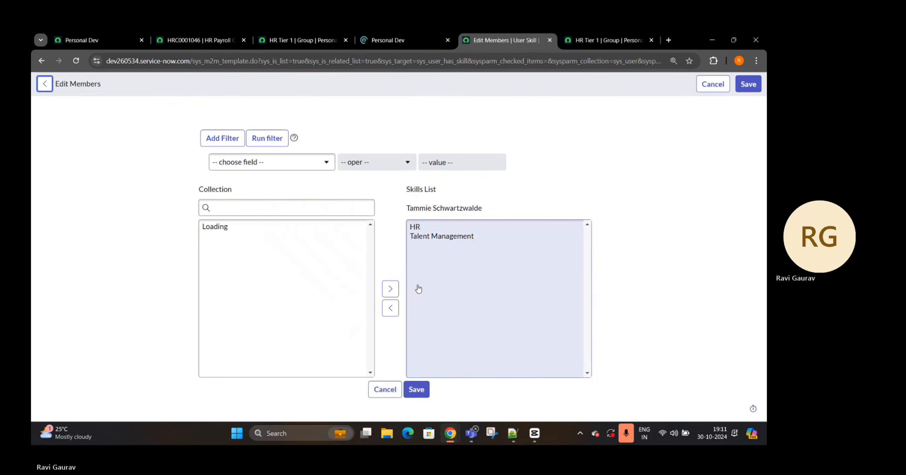
double_click(204, 325)
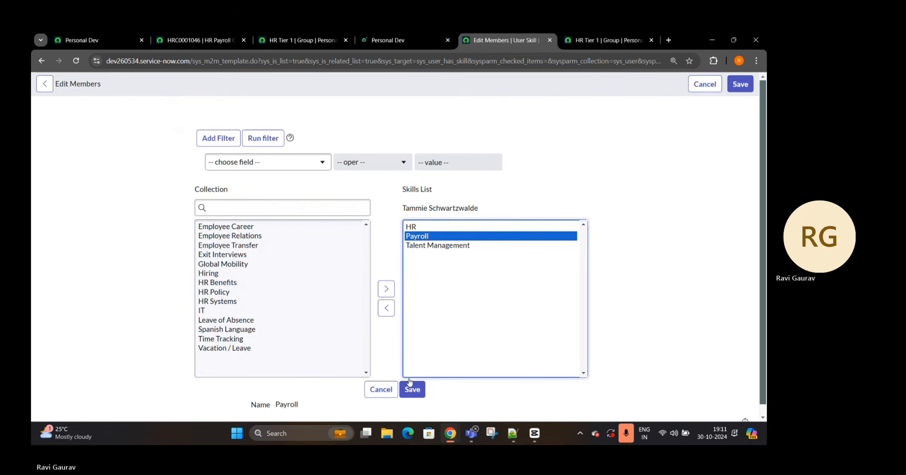
click(417, 391)
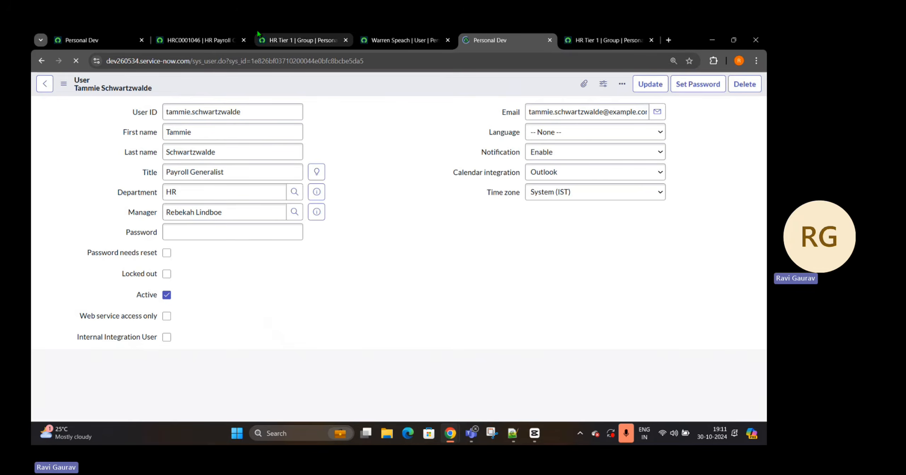
Step: Return to Case Creation from the open payroll case and choose System Administrator as the employee
click(206, 40)
click(48, 82)
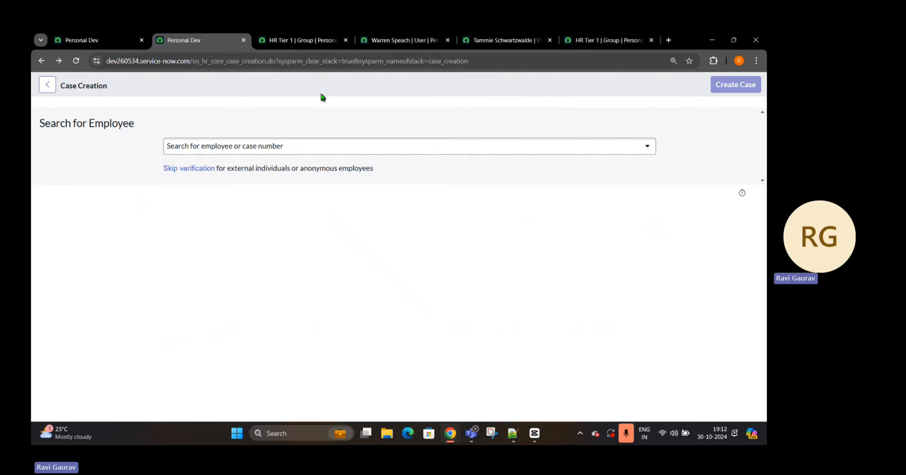
click(287, 149)
text(sys)
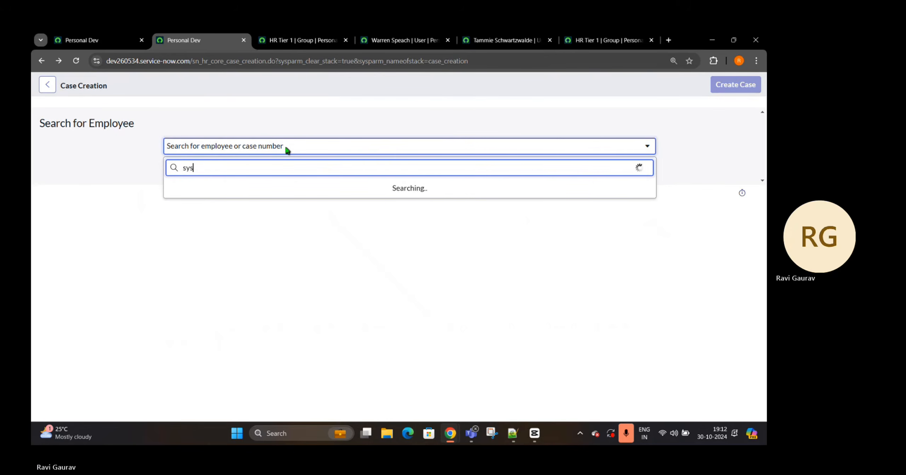
text(tem Administrator)
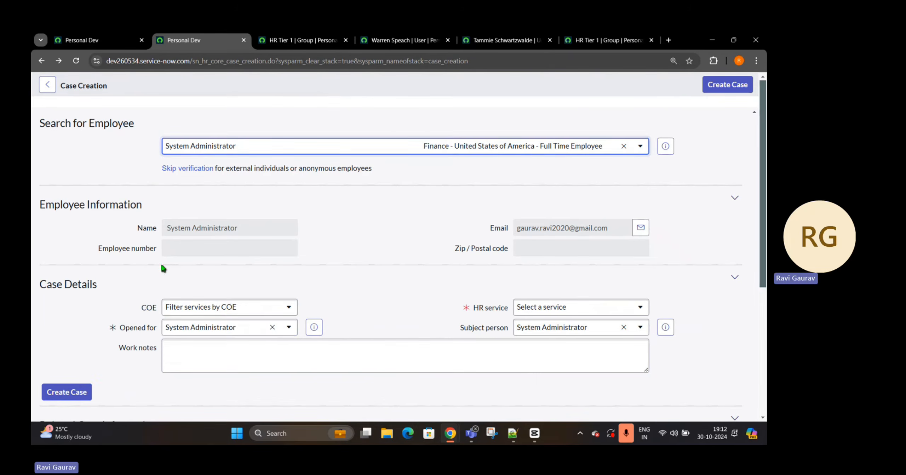
Step: Create an HR Payroll Case with the Payroll Discrepancy service and mark it as Ready for Work
click(229, 307)
click(241, 309)
click(241, 310)
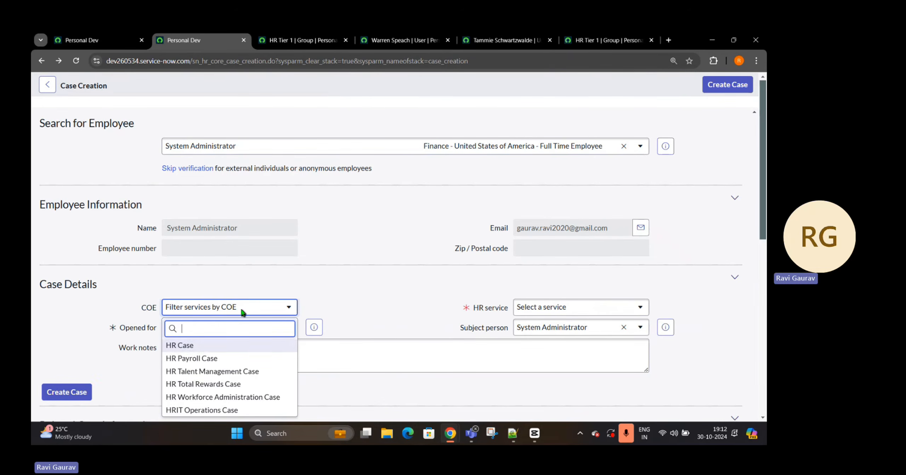
click(226, 357)
click(590, 333)
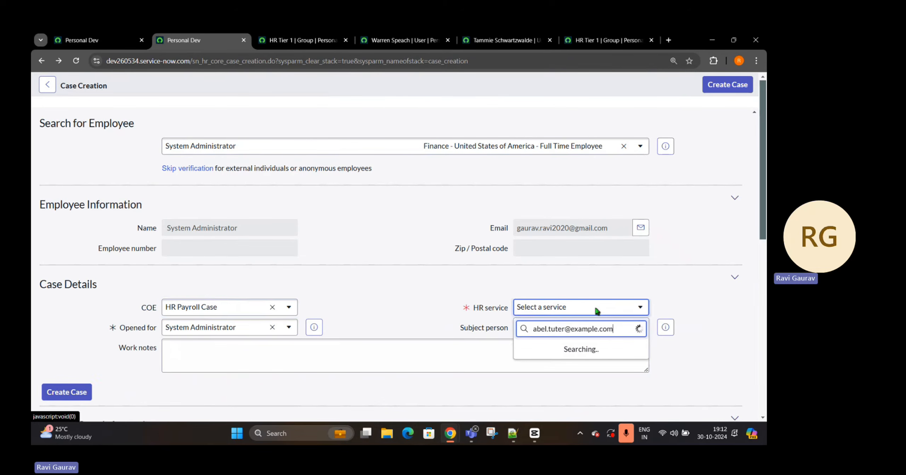
click(597, 310)
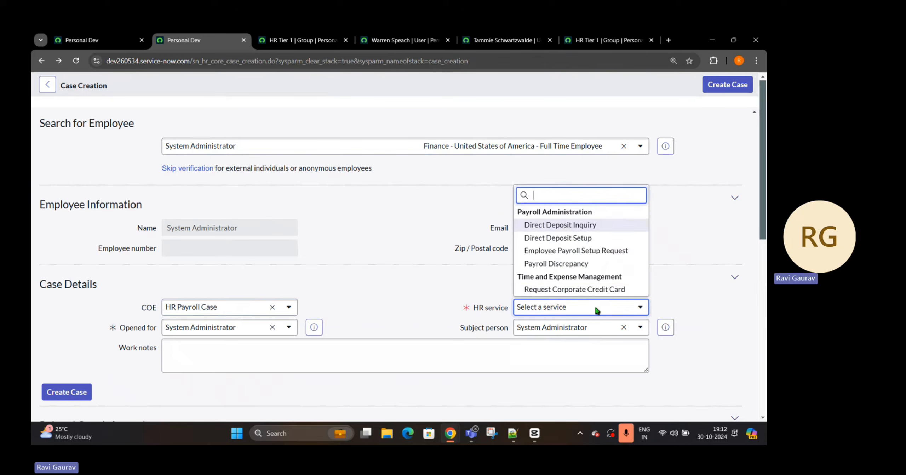
click(592, 263)
click(82, 391)
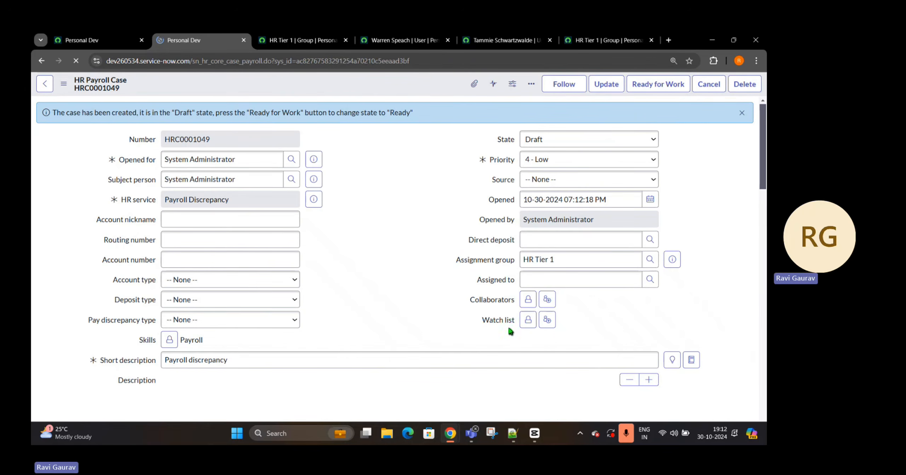
click(658, 86)
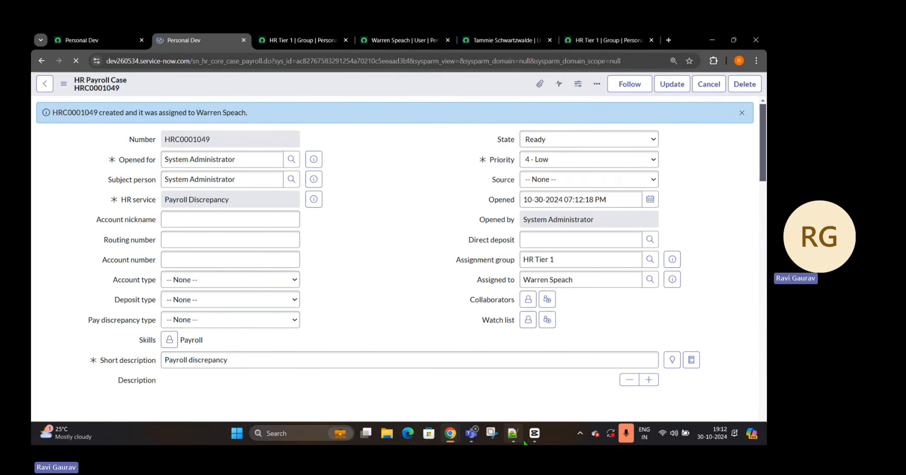
Step: Switch to the Notepad++ notes and delete the Matching Rule line and the topic line above it, keeping Escalte Rule
click(513, 433)
drag(152, 125, 69, 127)
key(BackSpace)
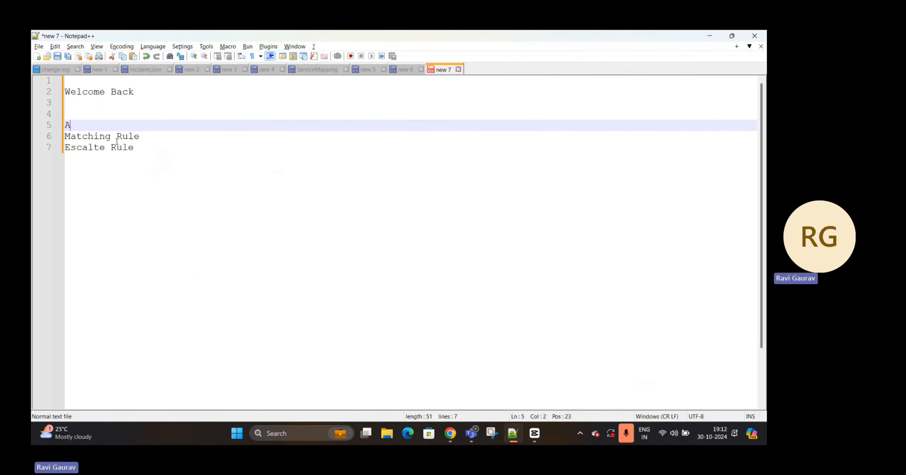
drag(140, 136, 66, 125)
key(BackSpace)
key(BackSpace)
key(BackSpace)
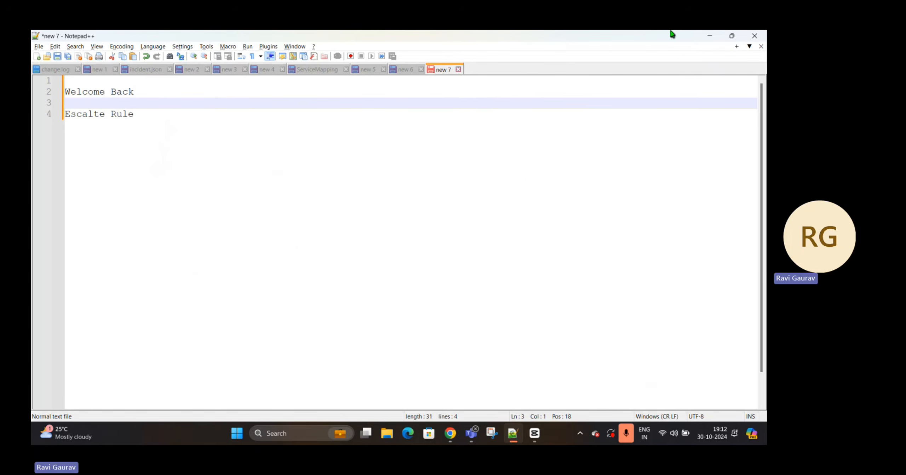
click(710, 36)
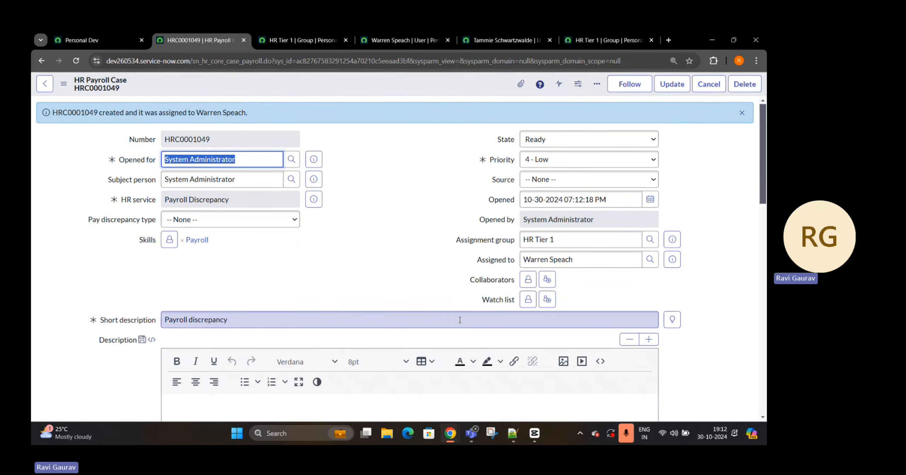
Step: Examine the payroll case's Assignment group and its Escalate Case related link
click(532, 239)
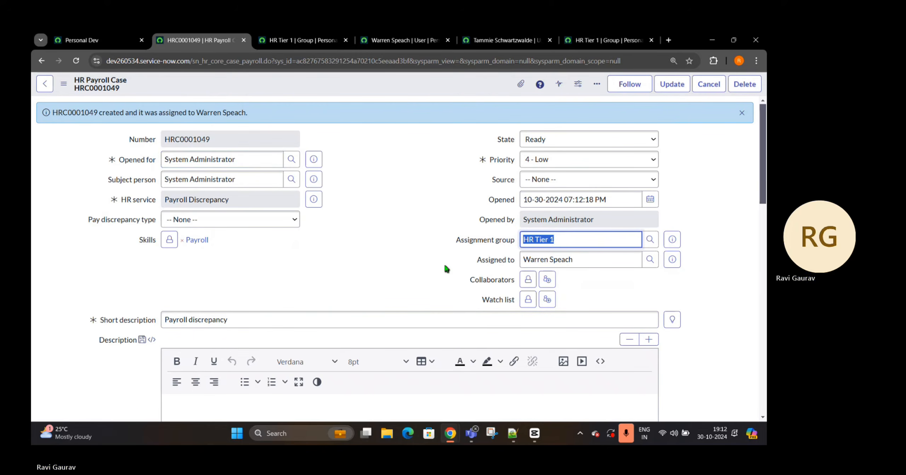
scroll(134, 227, down, 15)
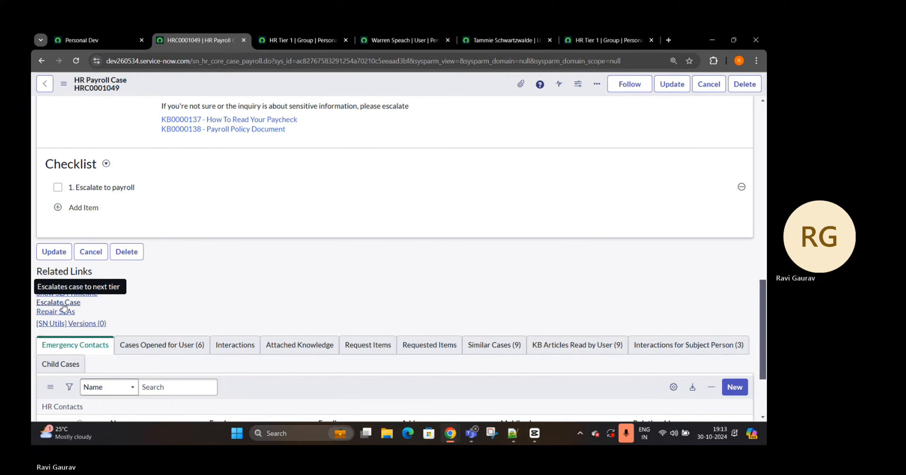
click(63, 303)
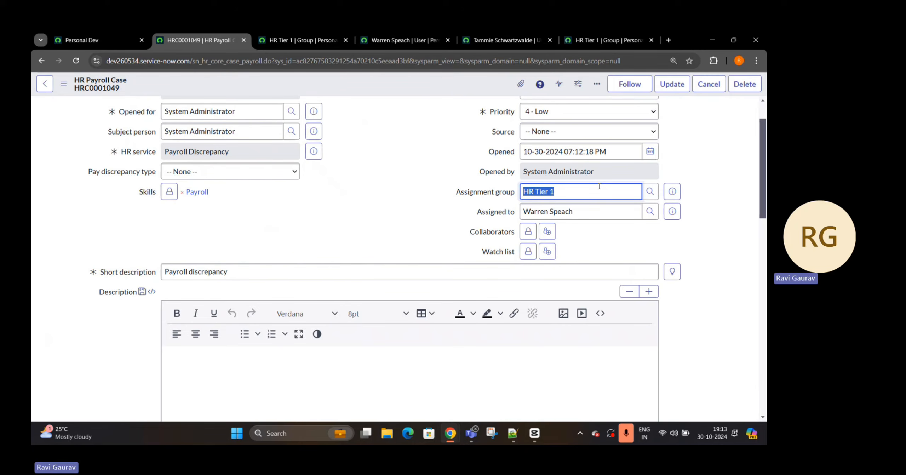
Step: Find the HR Administration modules with the filter "Hr admi" and open Escalation Rules in a separate tab
click(92, 40)
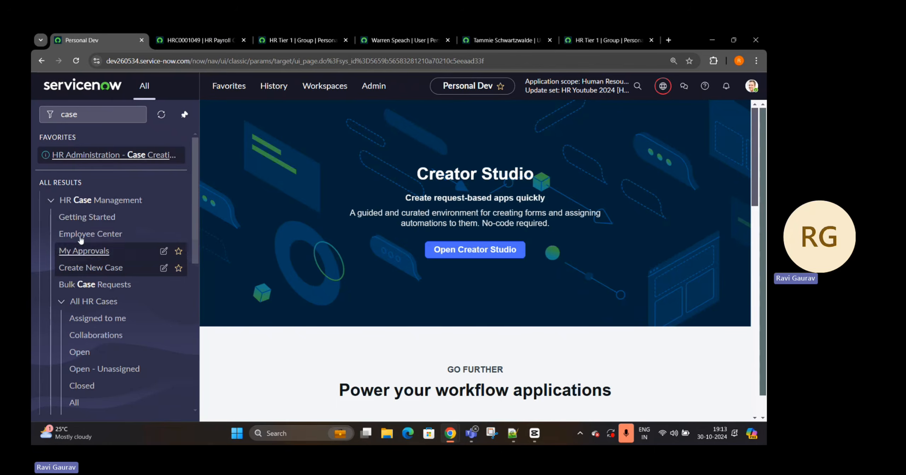
click(84, 117)
key(ctrl+a)
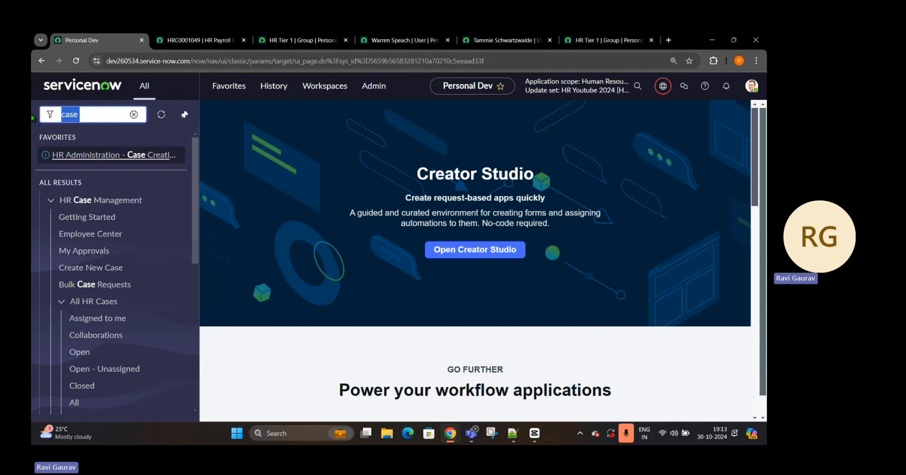
text(Hr admi)
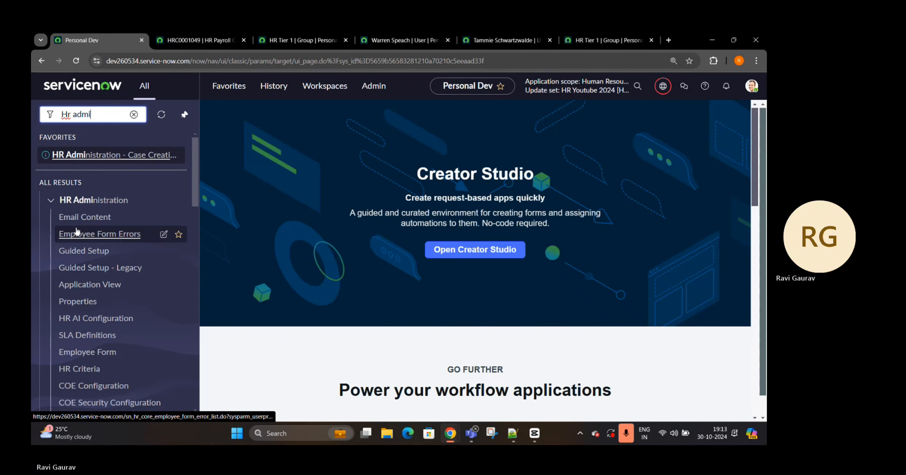
scroll(78, 231, down, 5)
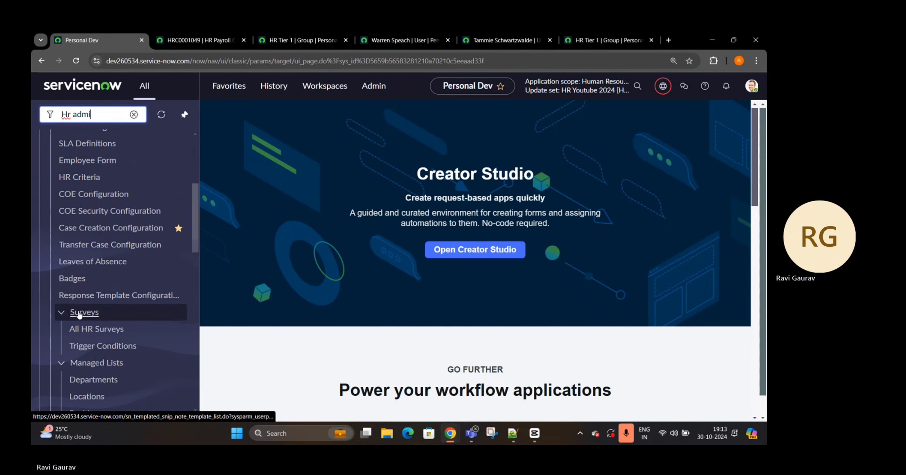
click(61, 313)
scroll(60, 248, down, 3)
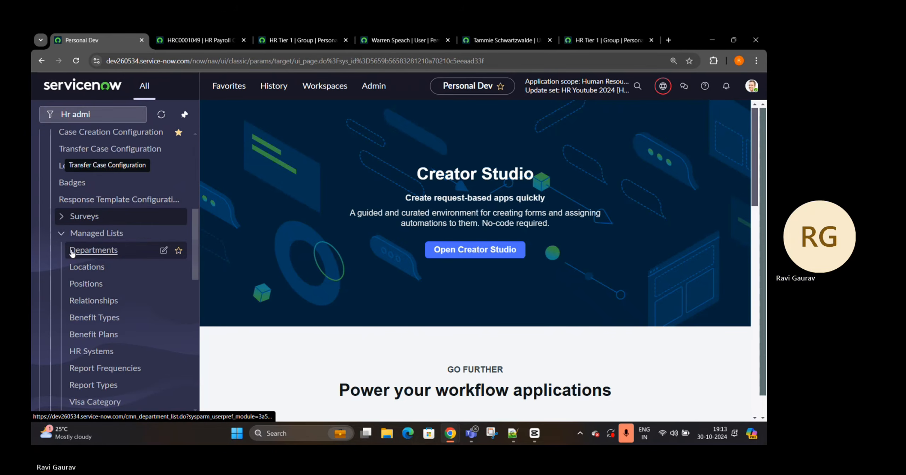
click(59, 235)
scroll(59, 230, down, 3)
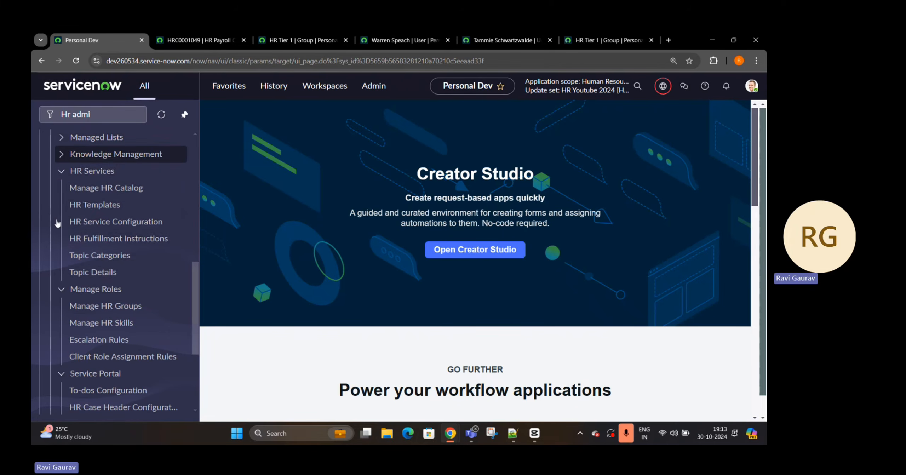
click(61, 171)
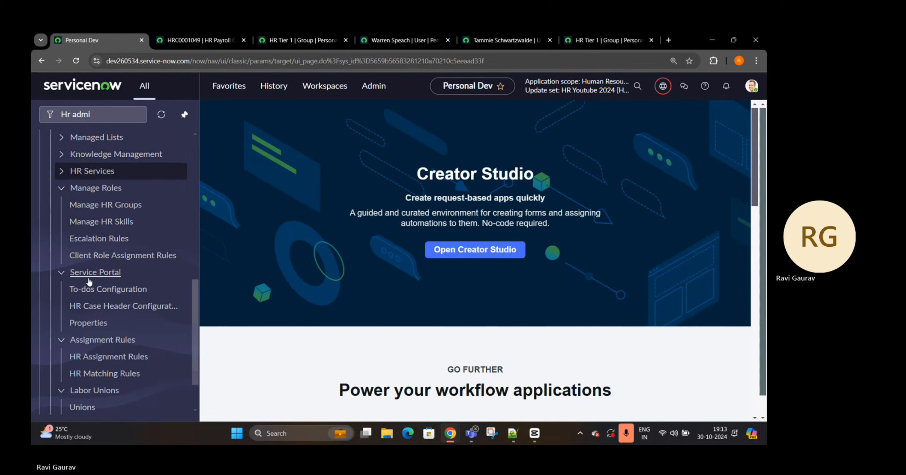
middle_click(82, 239)
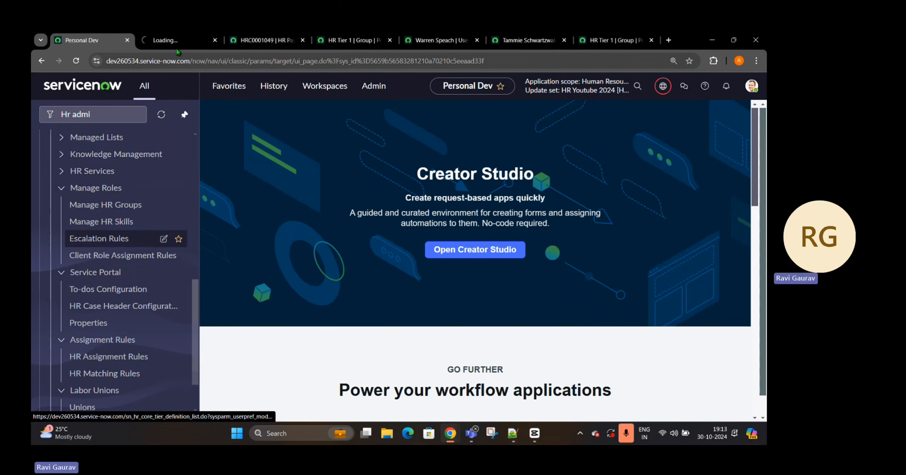
click(171, 40)
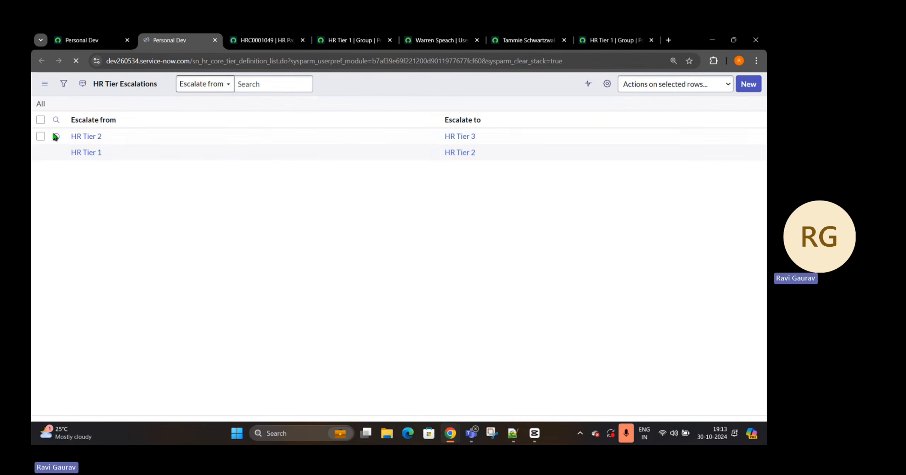
Step: Check which groups HR Tier 1 and HR Tier 2 escalate to in the HR Tier Escalations list
drag(109, 174, 70, 174)
drag(461, 179, 410, 177)
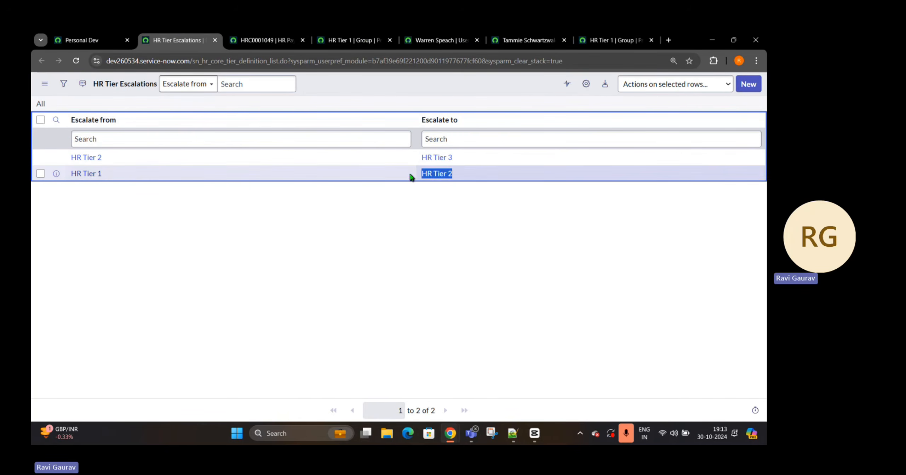
drag(136, 164, 70, 158)
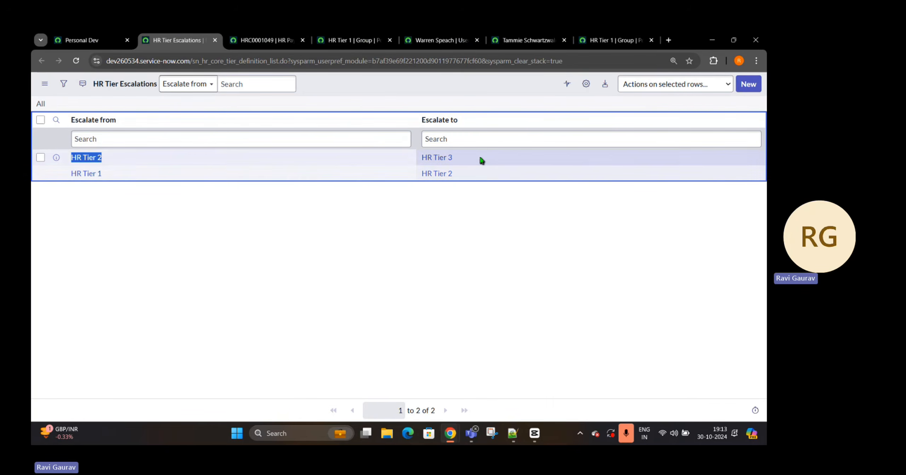
drag(482, 160, 355, 154)
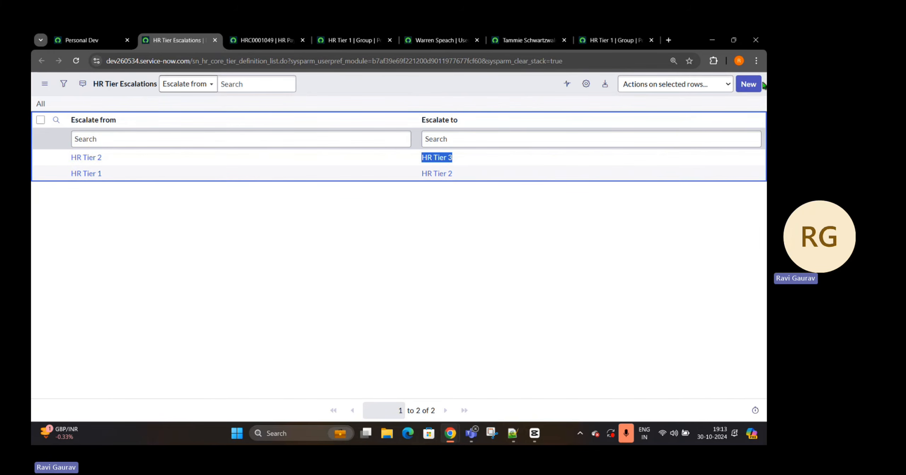
Step: Start a new HR Tier Escalation record and set Escalate from to HR Tier 3
click(748, 84)
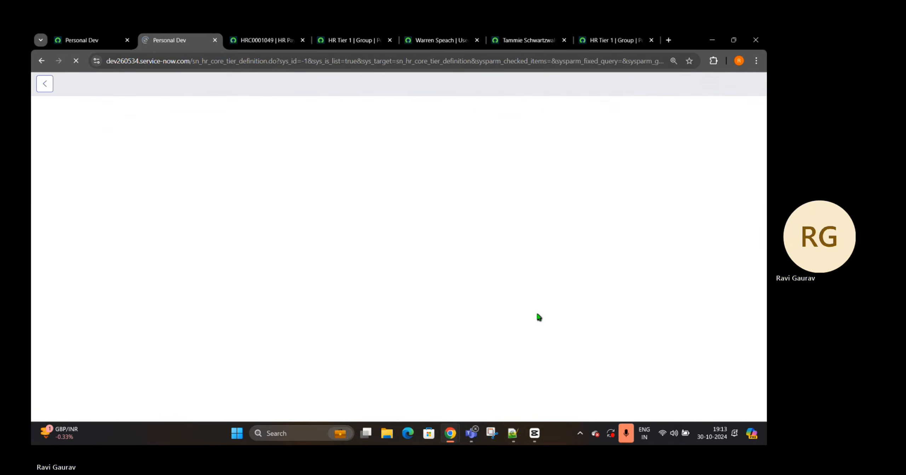
click(284, 113)
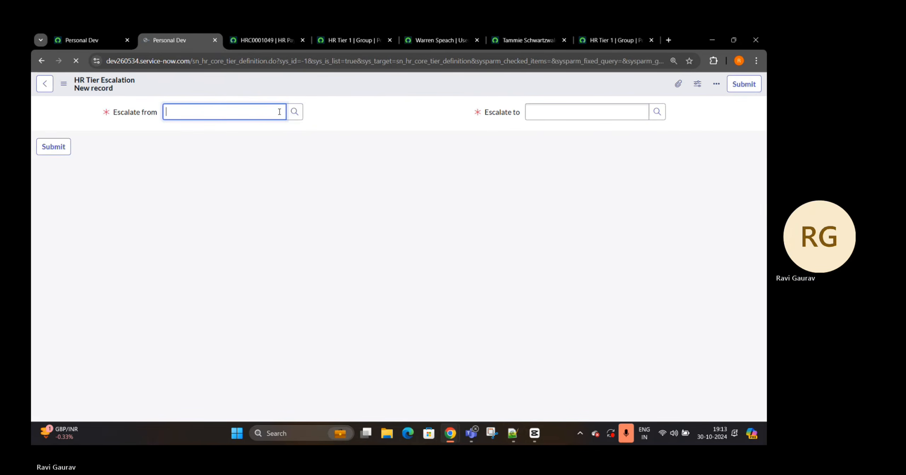
text(HR)
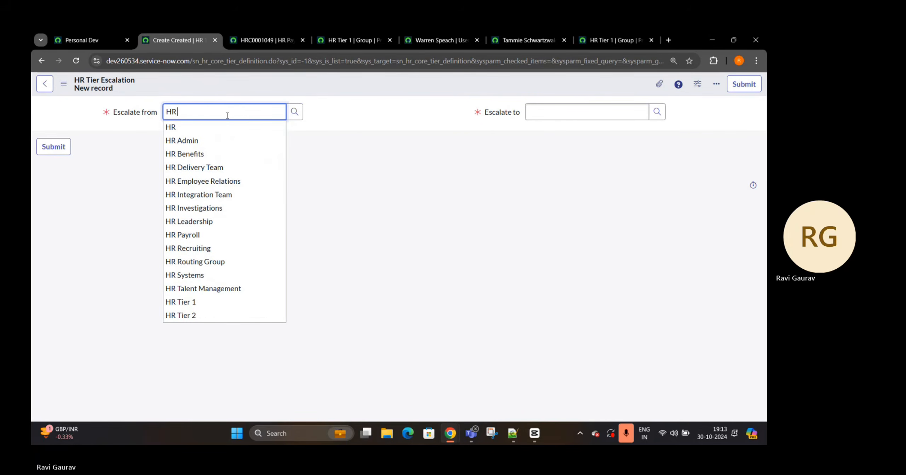
scroll(229, 127, down, 1)
click(198, 314)
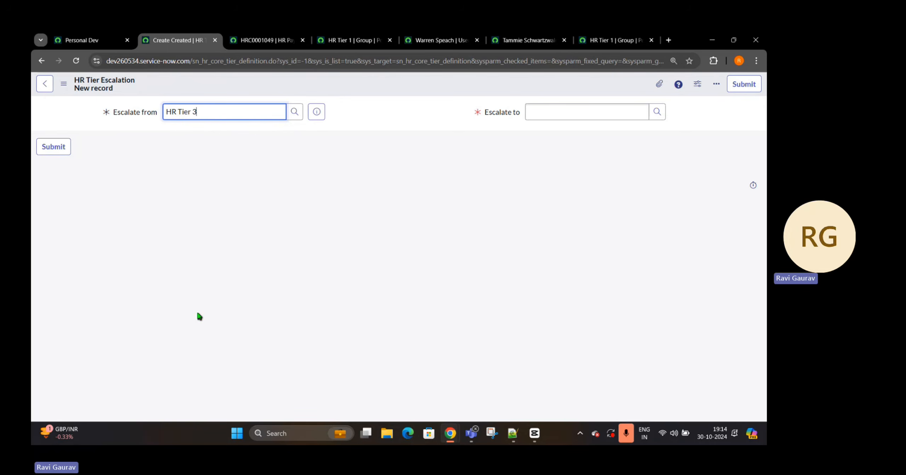
Step: Search the Escalate to group lookup for names containing "tier"
click(657, 112)
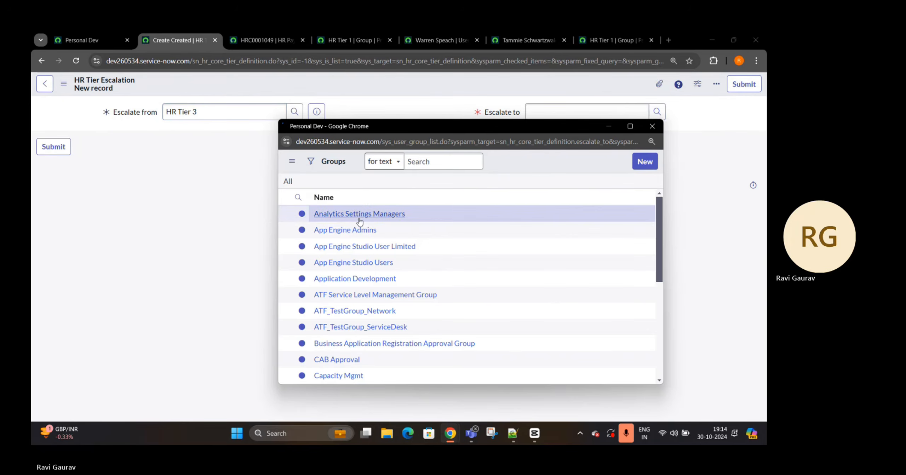
click(347, 214)
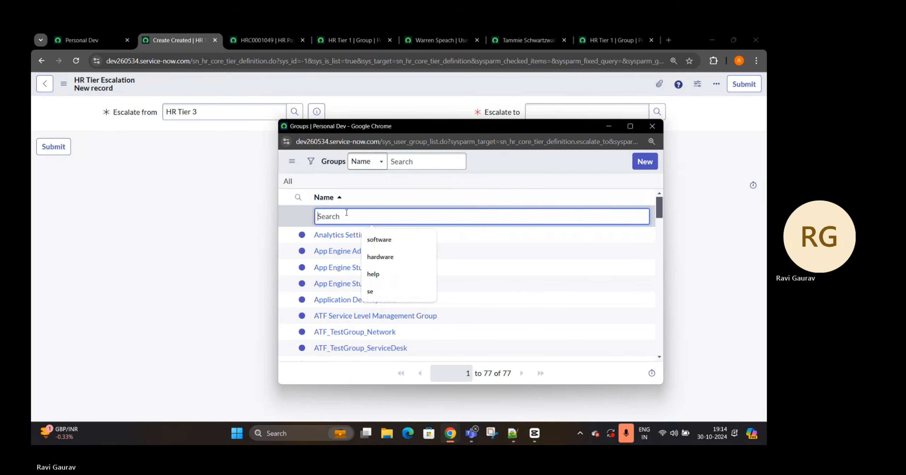
text(*)
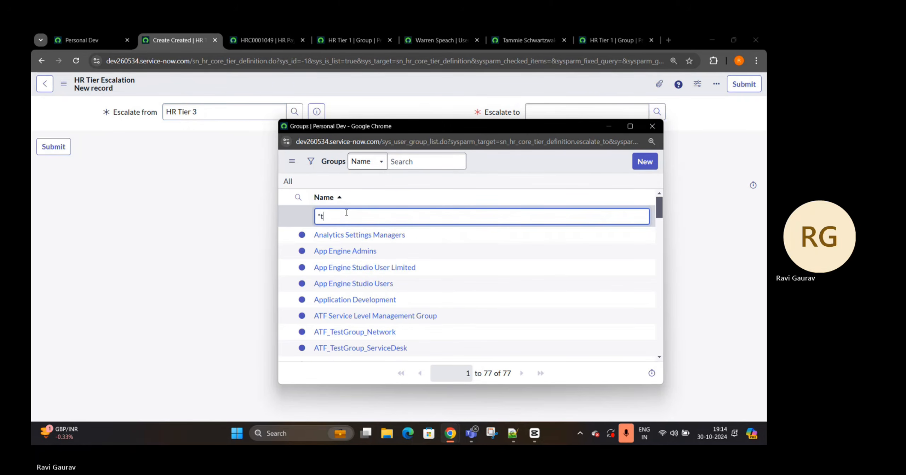
text(tier)
key(Return)
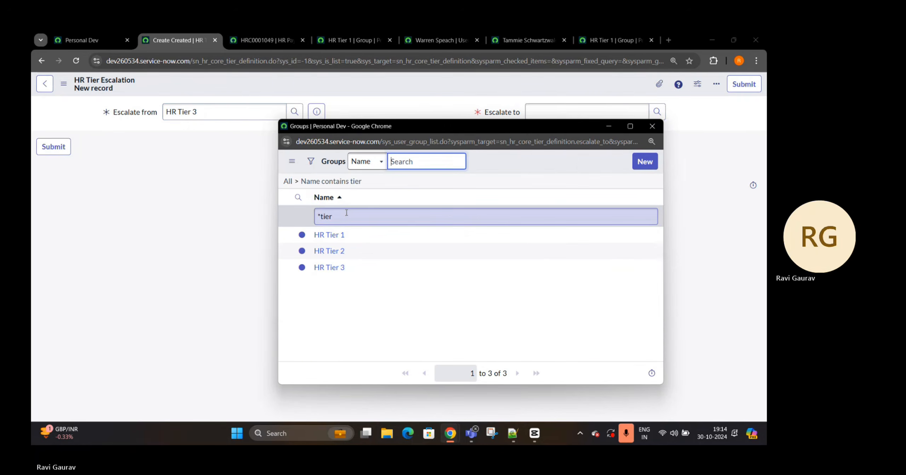
Step: Replace the group lookup filter with names containing "HR" and choose HR Admin as the Escalate to group
double_click(325, 216)
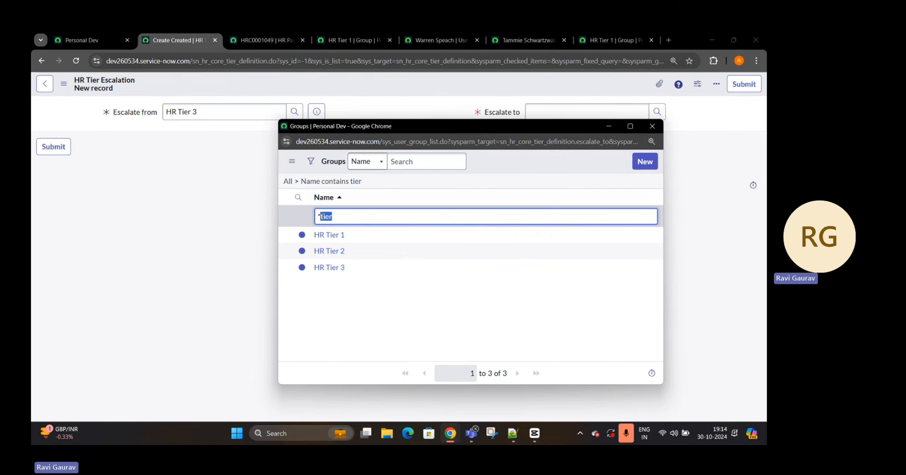
key(BackSpace)
key(BackSpace)
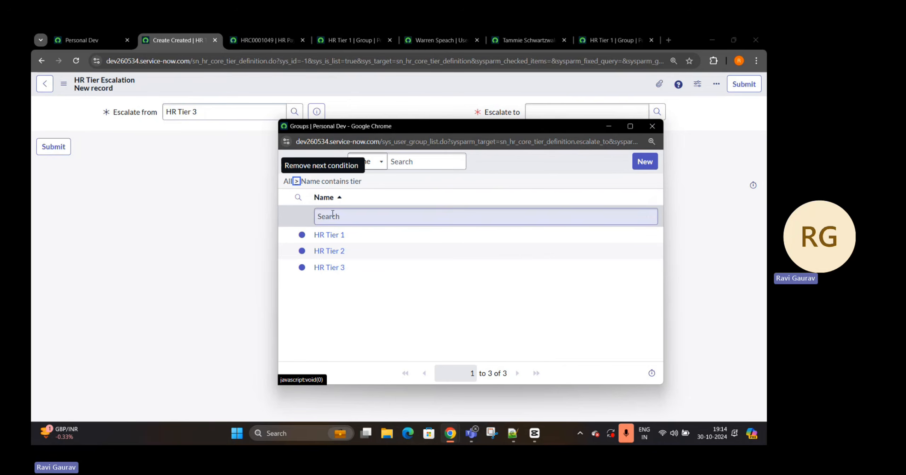
click(296, 181)
click(335, 218)
text(*HR)
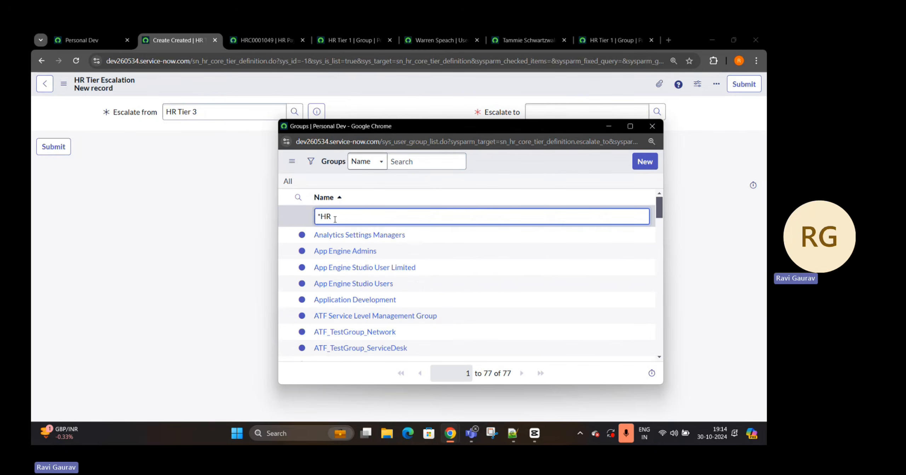
key(Return)
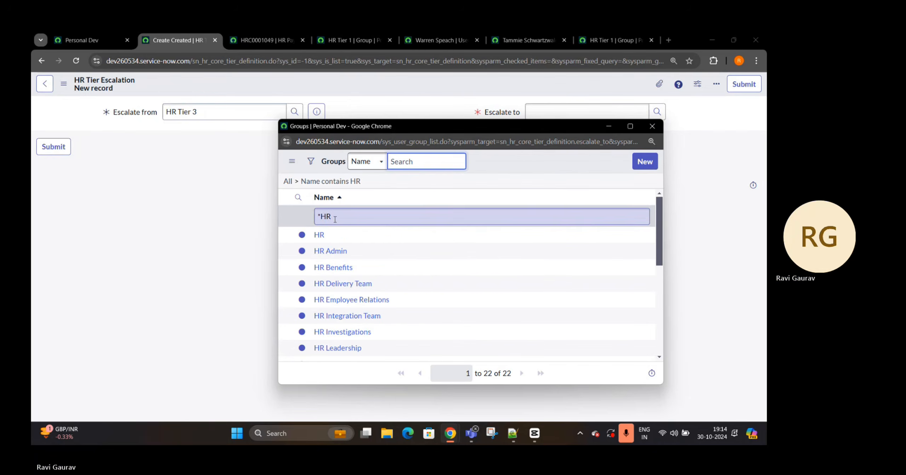
click(335, 252)
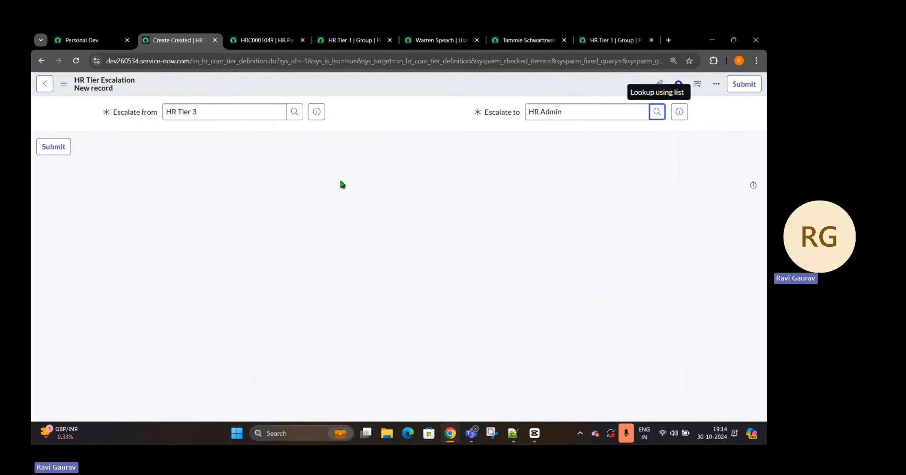
Step: Change Escalate to to HR Leadership and submit the HR Tier Escalation record
drag(589, 114, 543, 113)
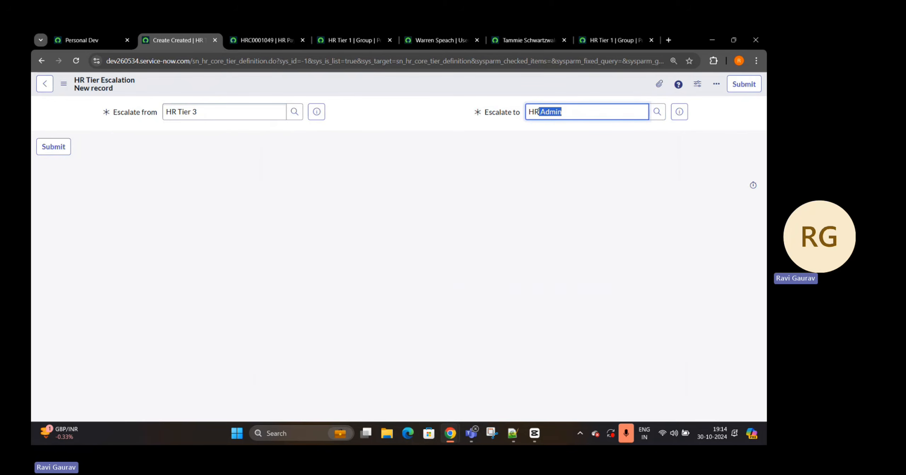
key(BackSpace)
text(le)
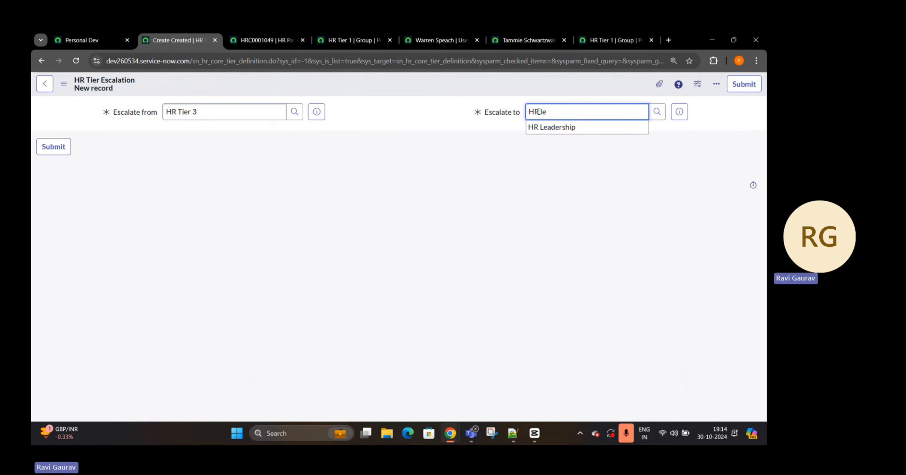
click(552, 127)
click(744, 84)
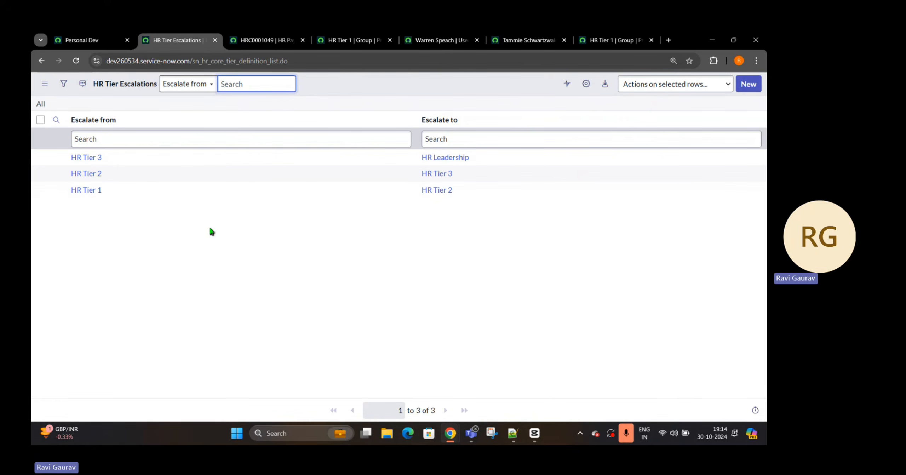
Step: Close the open agent user records and HR Tier 1 group records to return to the HR Payroll case
click(535, 41)
click(565, 40)
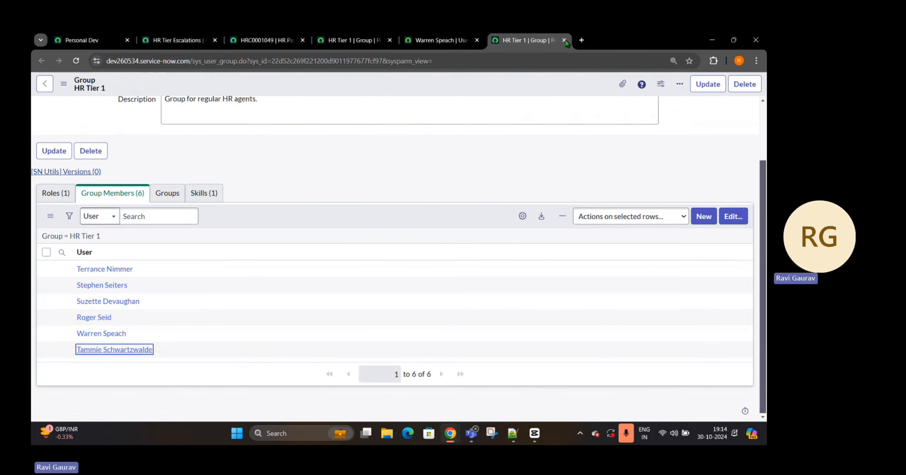
click(565, 41)
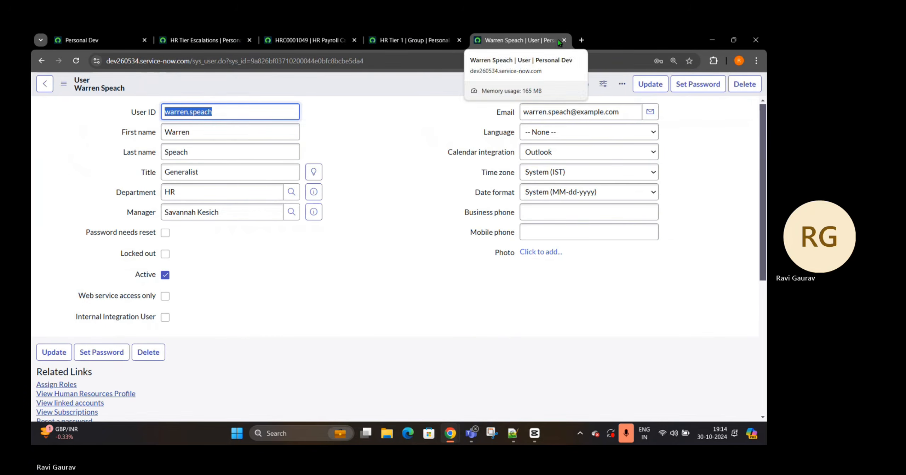
click(581, 41)
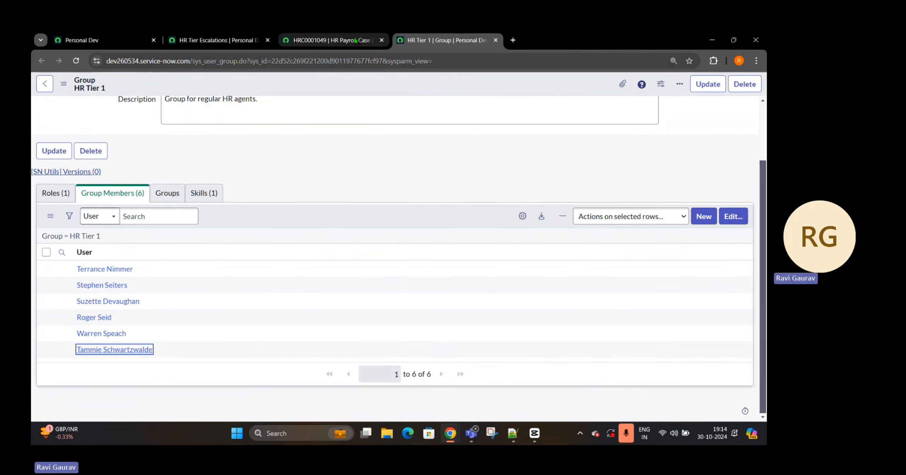
click(496, 40)
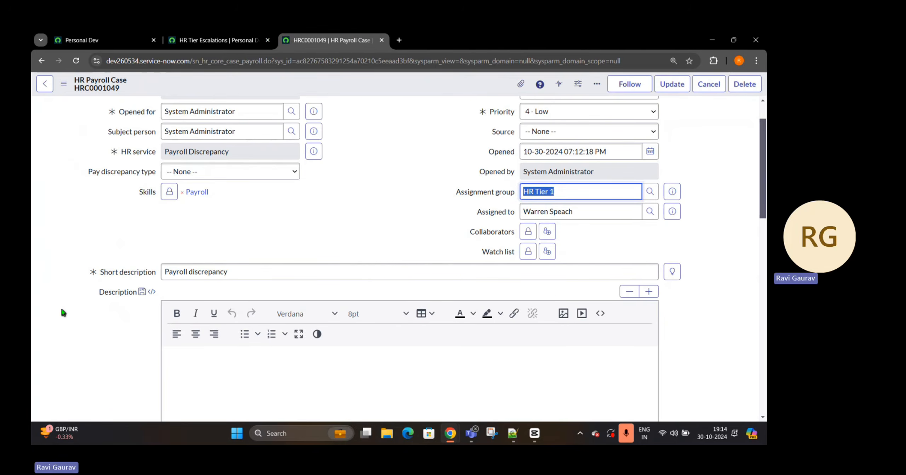
Step: Escalate the payroll case with the reason "No one is reponding"
scroll(73, 319, down, 10)
scroll(53, 407, down, 1)
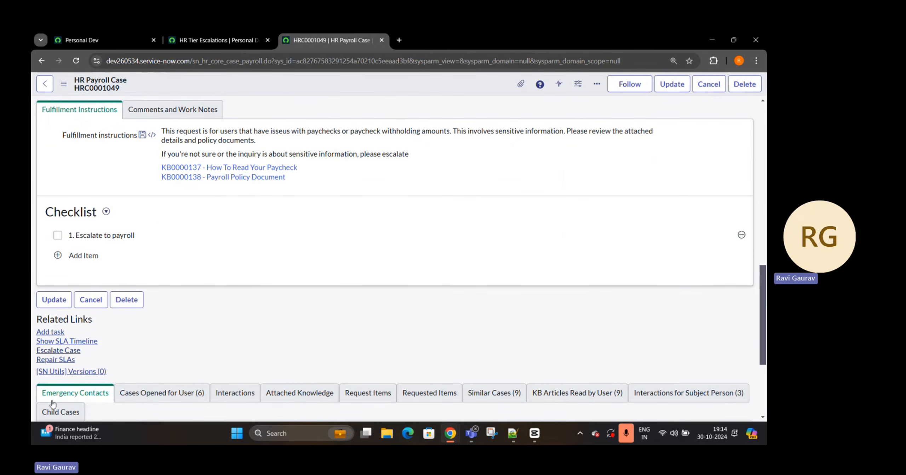
click(56, 350)
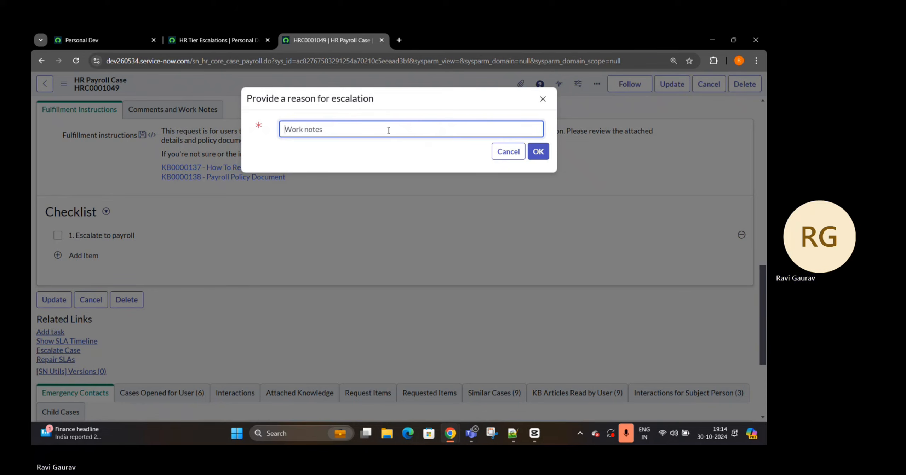
text(No one is r)
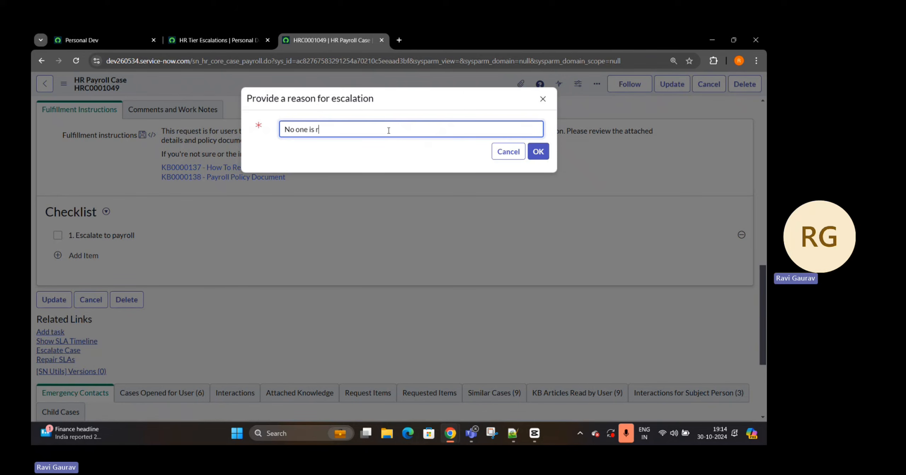
text(eponding)
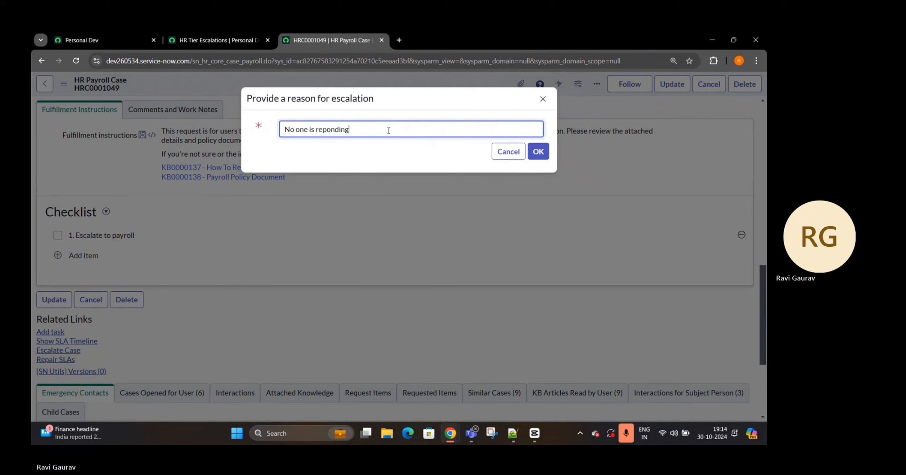
click(538, 152)
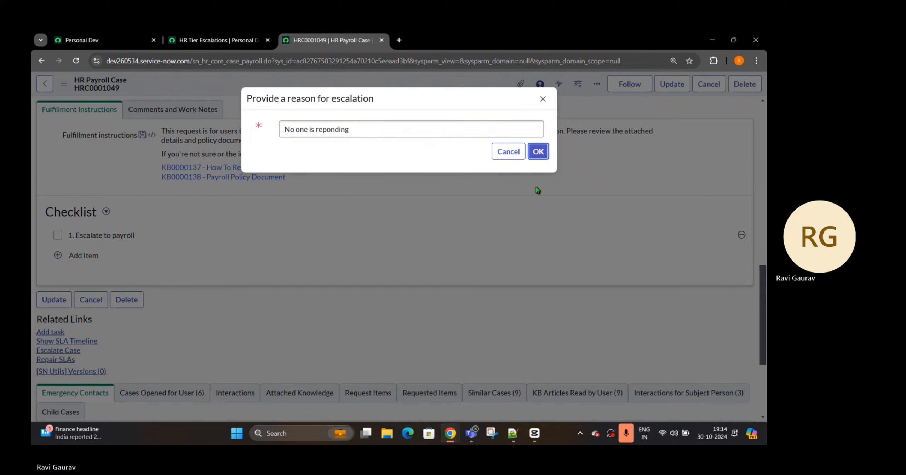
Step: Correct the spelling of "reponding" in the escalation reason and submit the escalation
click(321, 131)
click(321, 130)
text(s)
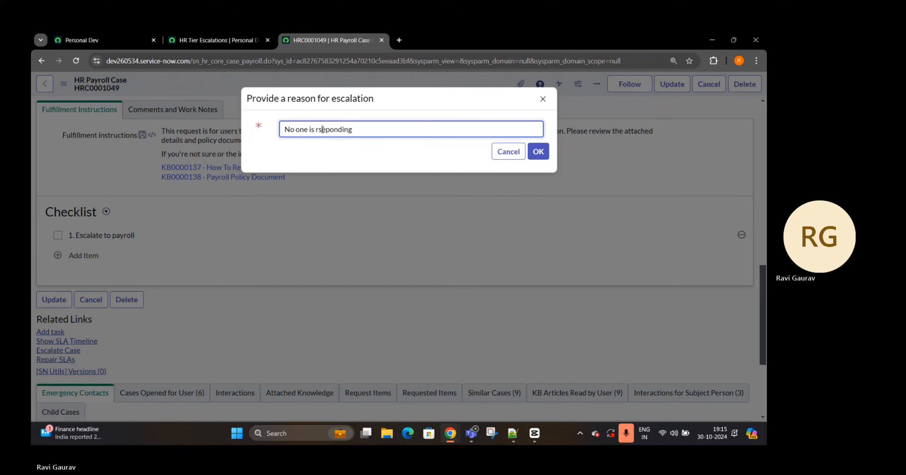
double_click(328, 130)
text(respondin)
key(Return)
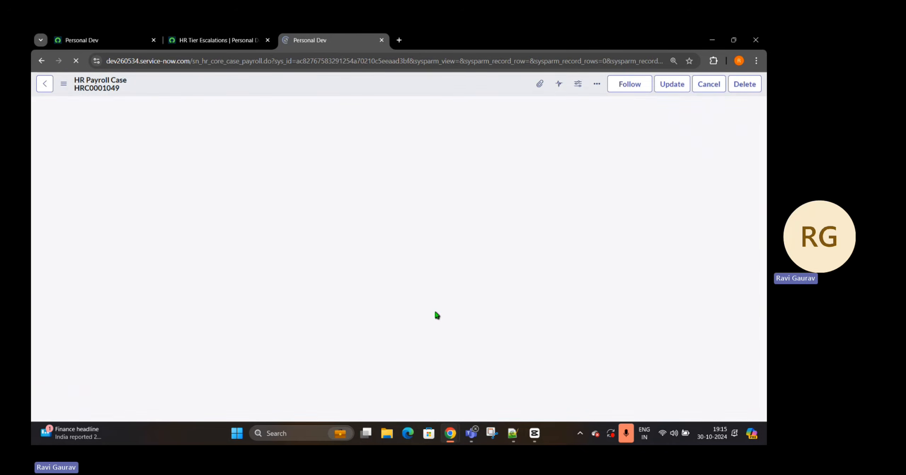
Step: Check the escalated case's Assignment group, Assigned to and Skills fields
drag(564, 235, 522, 231)
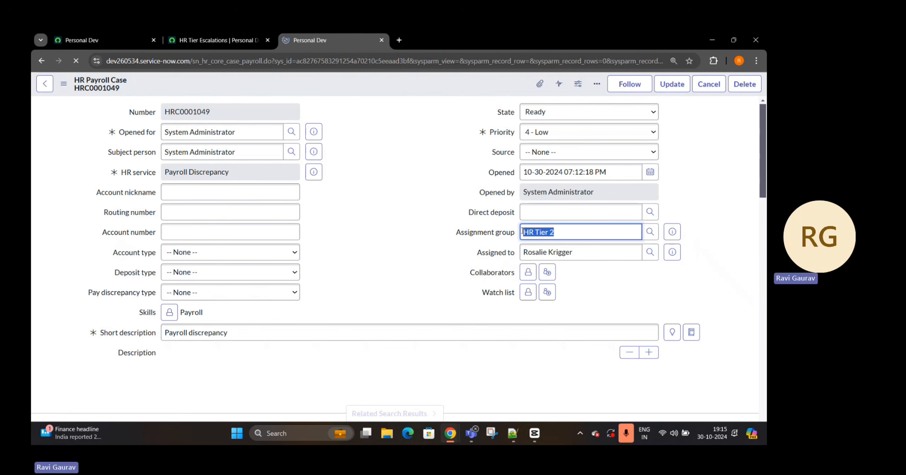
drag(577, 253, 522, 258)
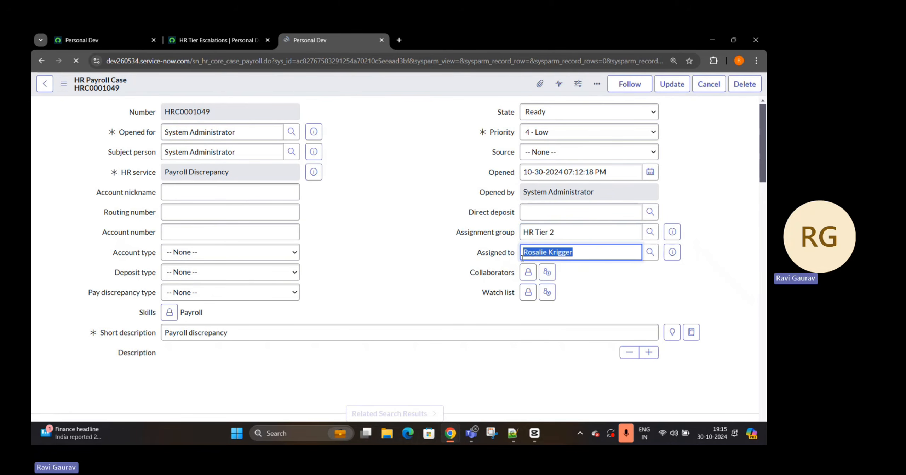
drag(185, 313, 289, 313)
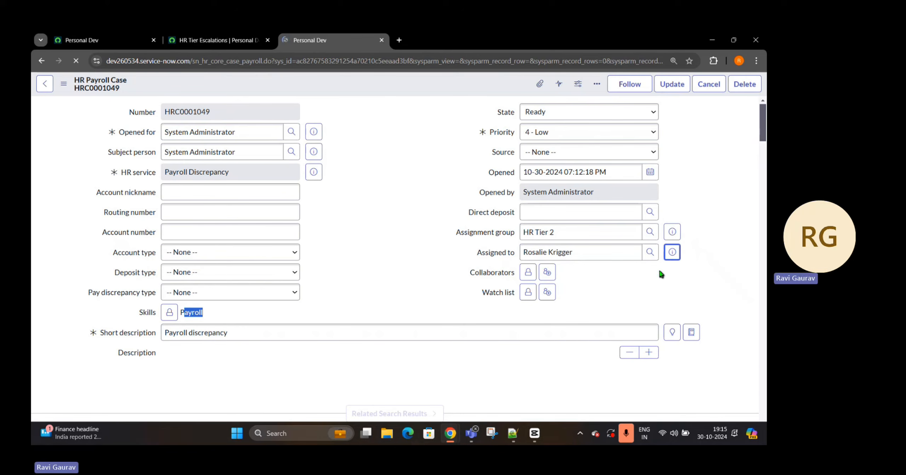
drag(614, 258, 548, 252)
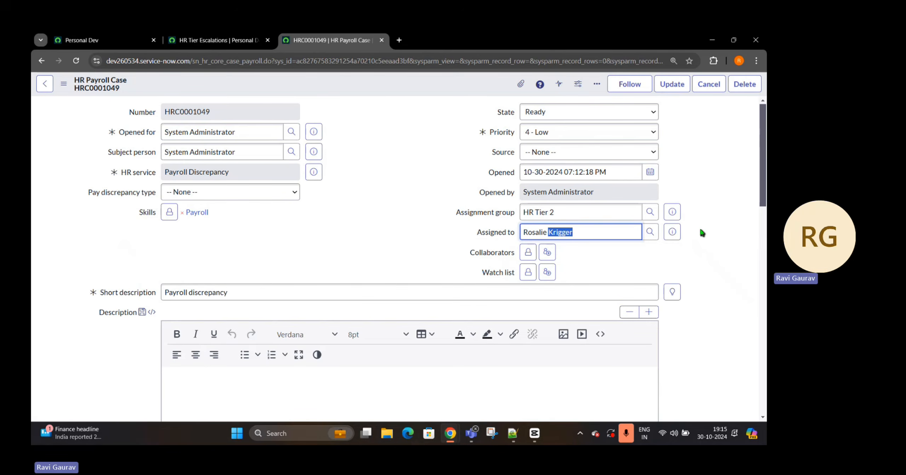
key(Tab)
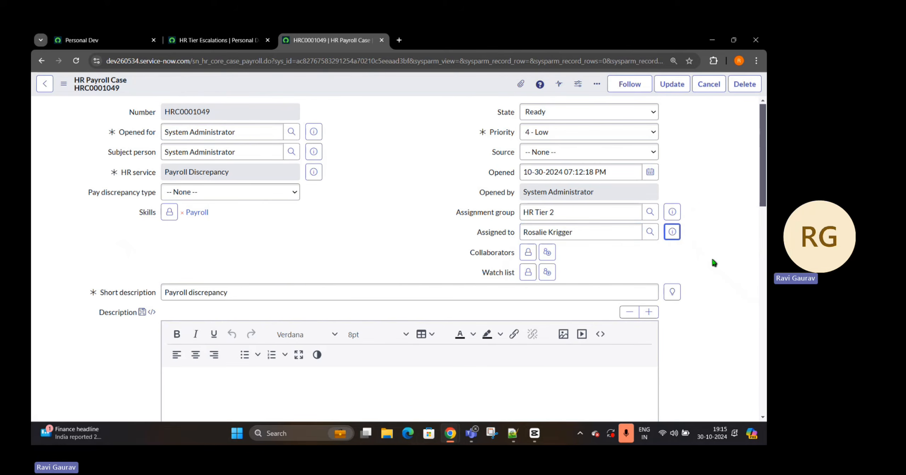
Step: Open the case assignee's user record in a separate tab and check its skills list for Payroll
click(673, 231)
ctrl+click(729, 257)
click(436, 40)
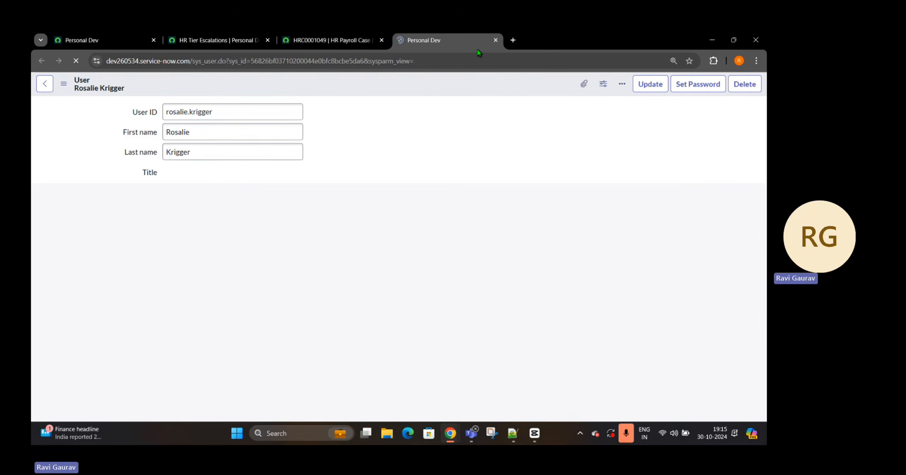
scroll(195, 301, down, 5)
scroll(196, 297, down, 3)
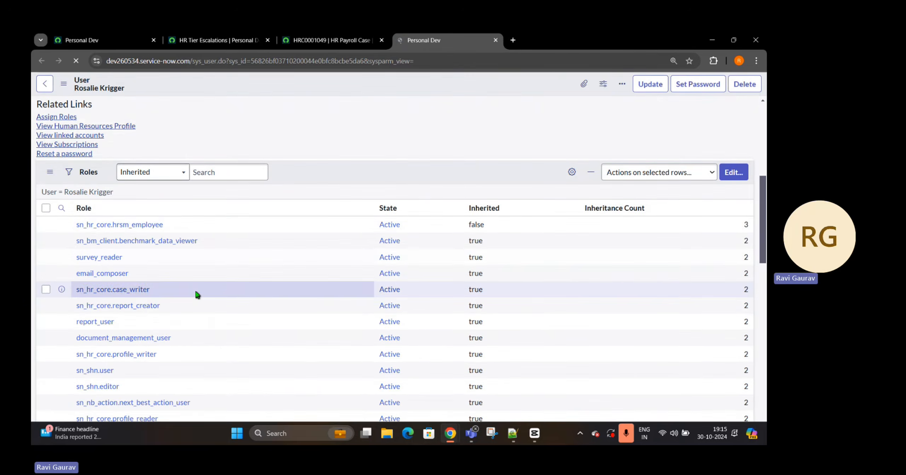
scroll(203, 258, down, 5)
scroll(209, 261, down, 3)
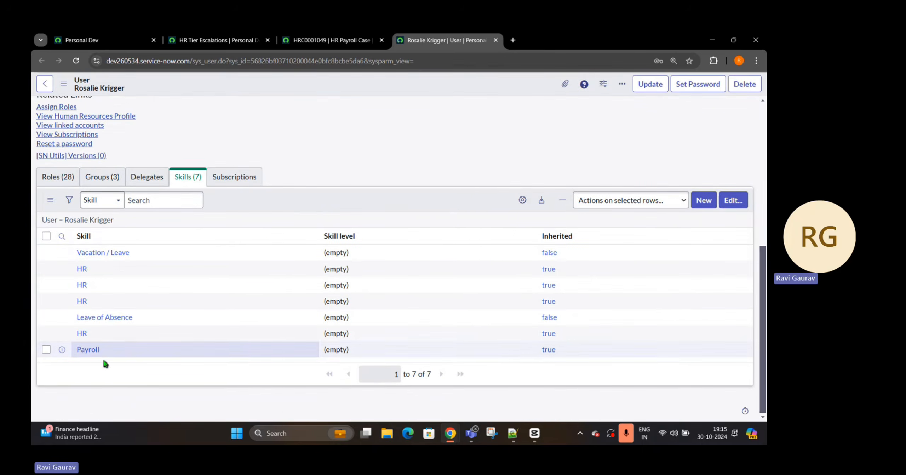
drag(101, 350, 73, 353)
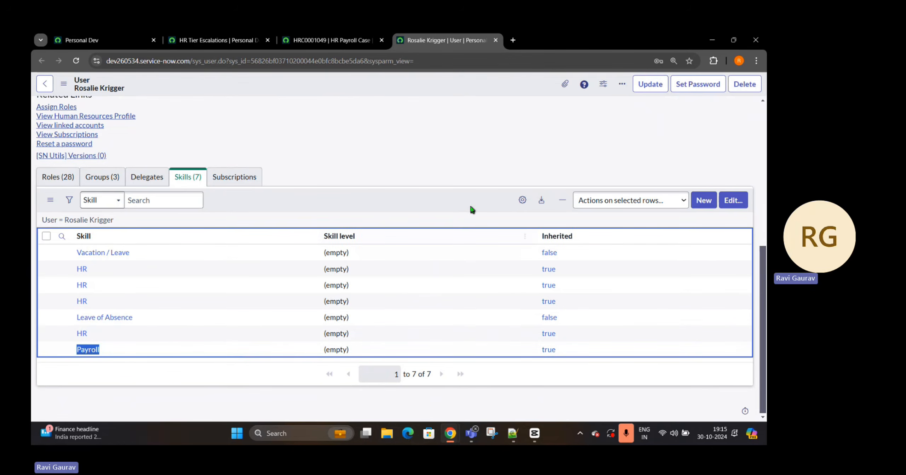
Step: Return to the HR Payroll case and escalate it with the reason "Move to Tier 3"
click(329, 40)
click(431, 224)
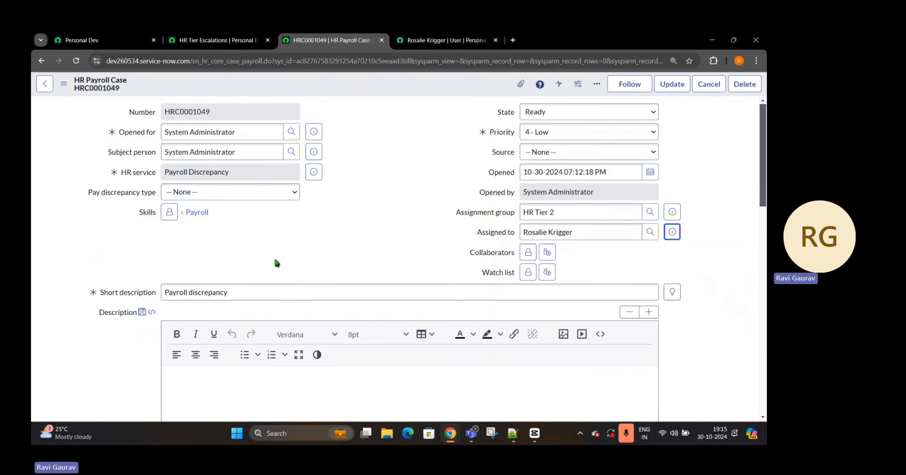
scroll(265, 270, down, 10)
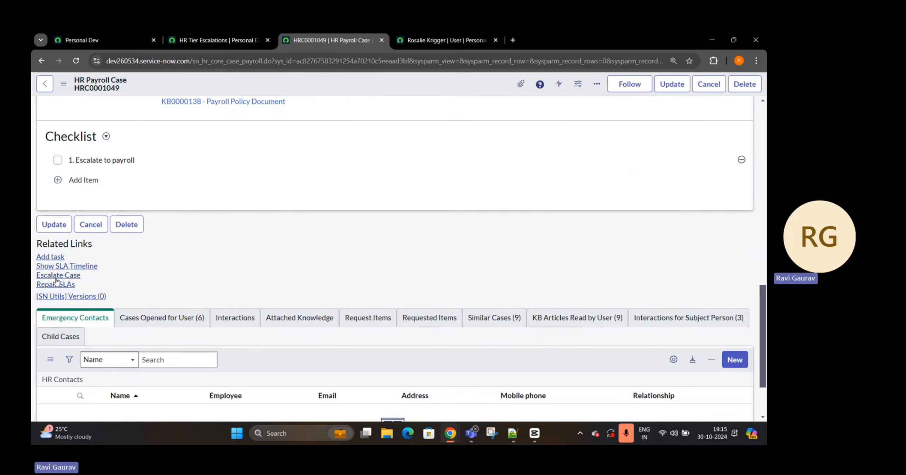
click(58, 275)
click(452, 134)
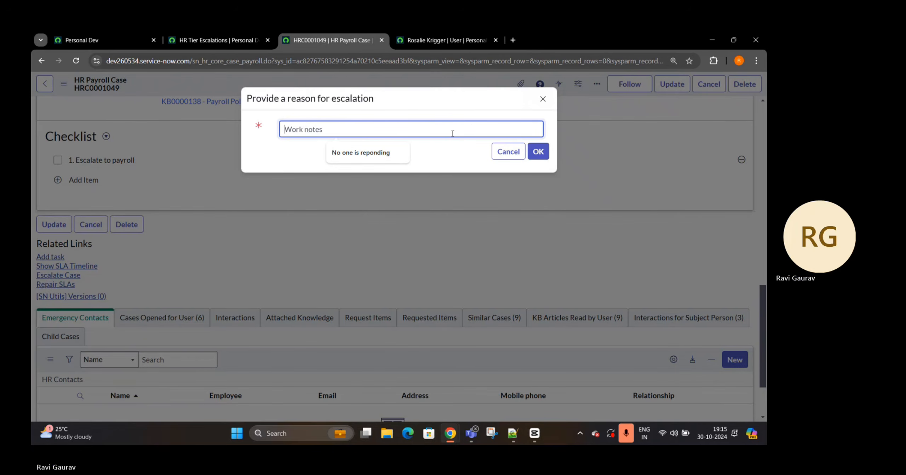
text(Mo)
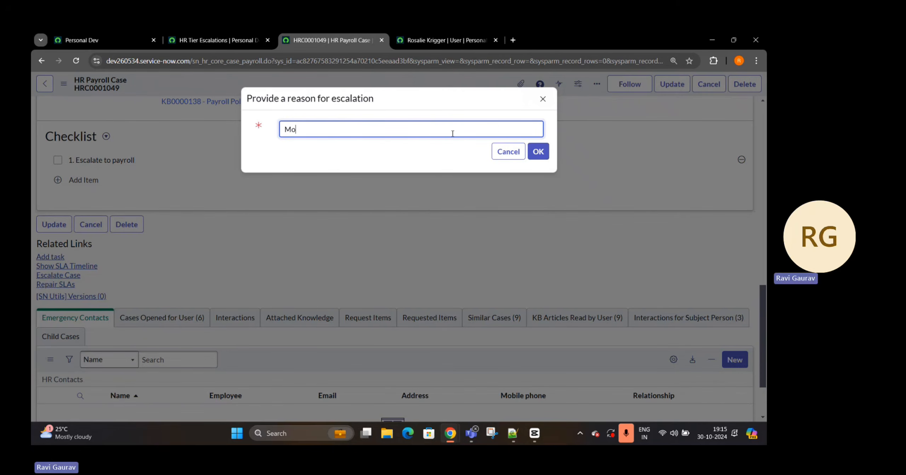
text(ve to Tier 3)
click(538, 152)
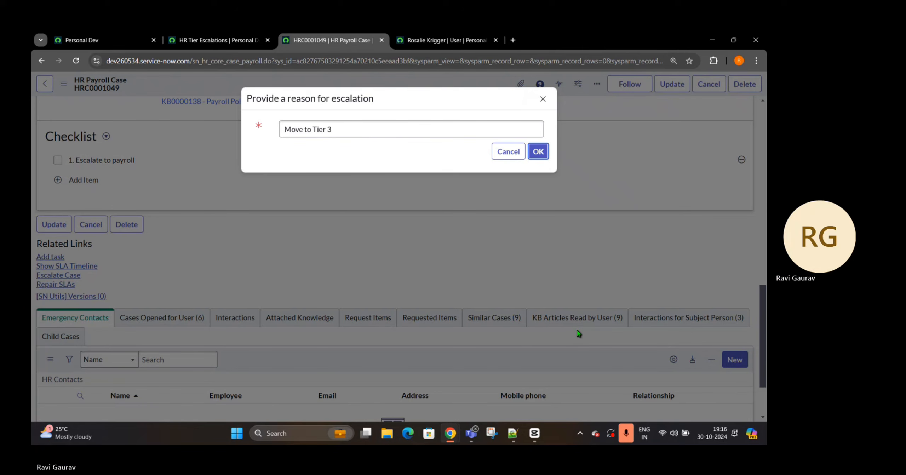
key(Return)
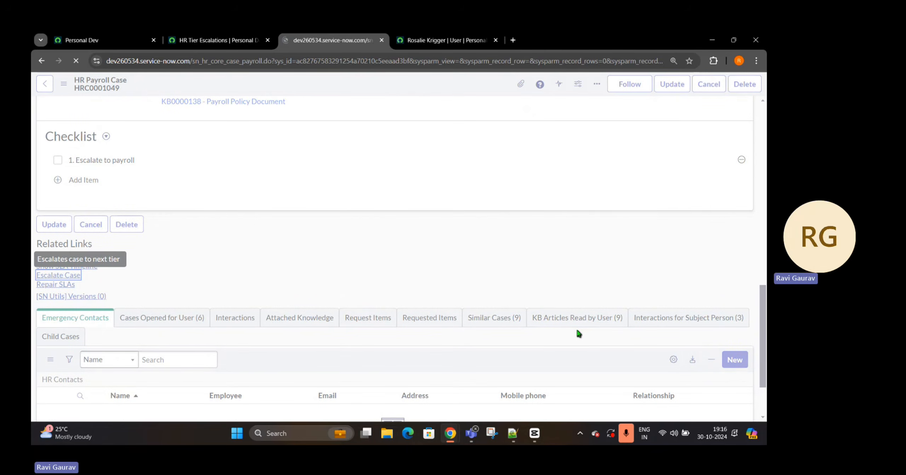
Step: Check who the case is assigned to and which group HR Tier 3 escalates to in the HR Tier Escalations list
click(602, 252)
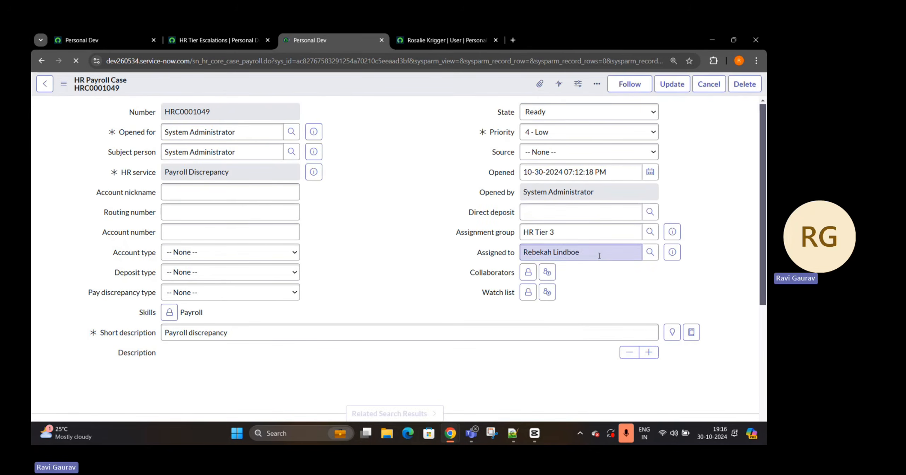
drag(643, 252, 524, 249)
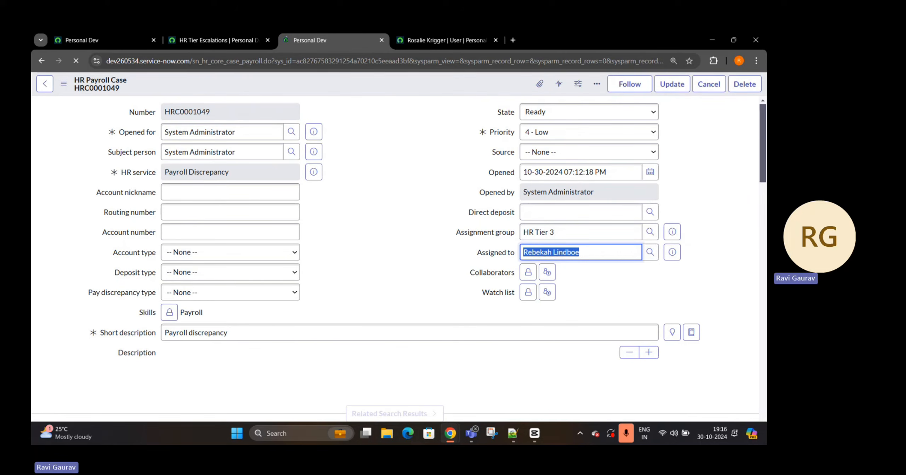
click(179, 38)
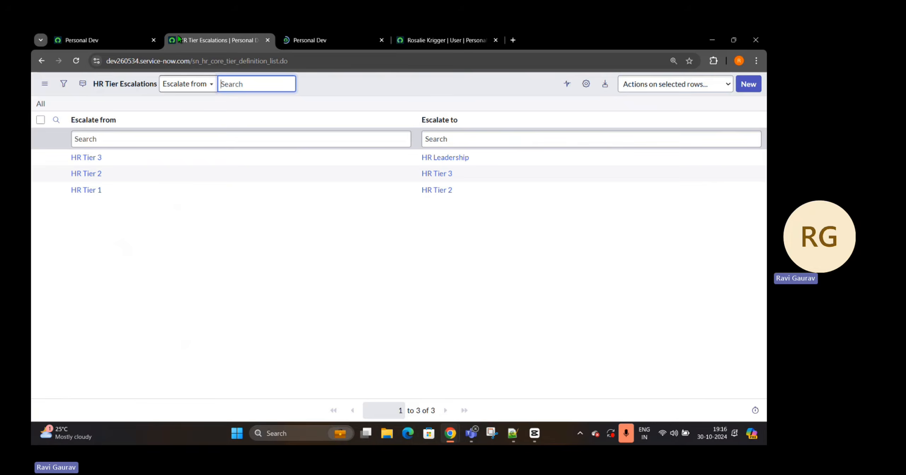
drag(127, 159, 70, 158)
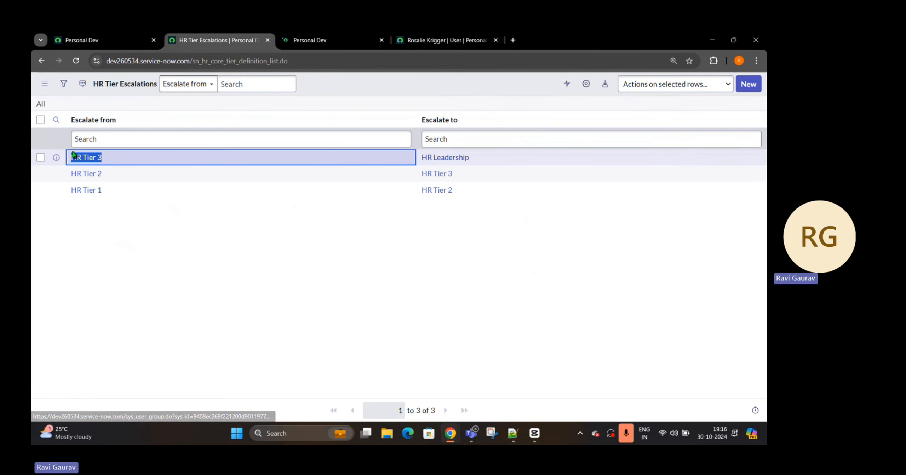
drag(503, 158, 370, 166)
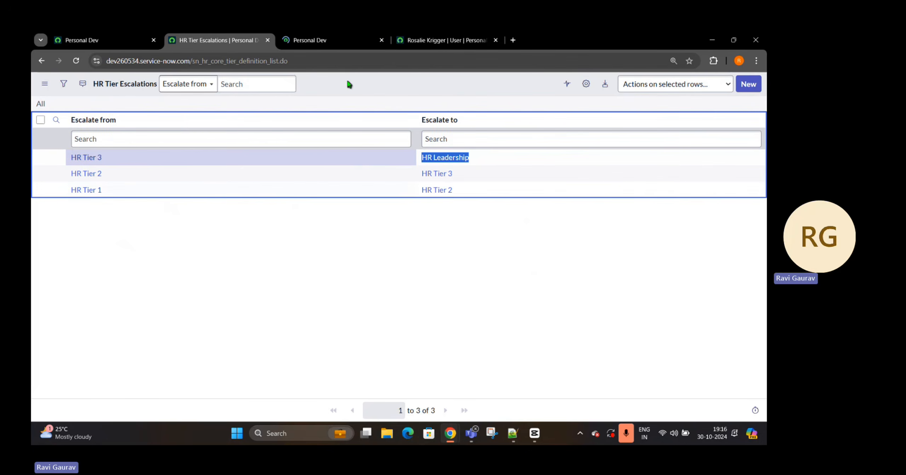
Step: Escalate the payroll case one more tier, giving "test" as the escalation reason
click(318, 40)
scroll(172, 319, down, 2)
scroll(173, 323, down, 10)
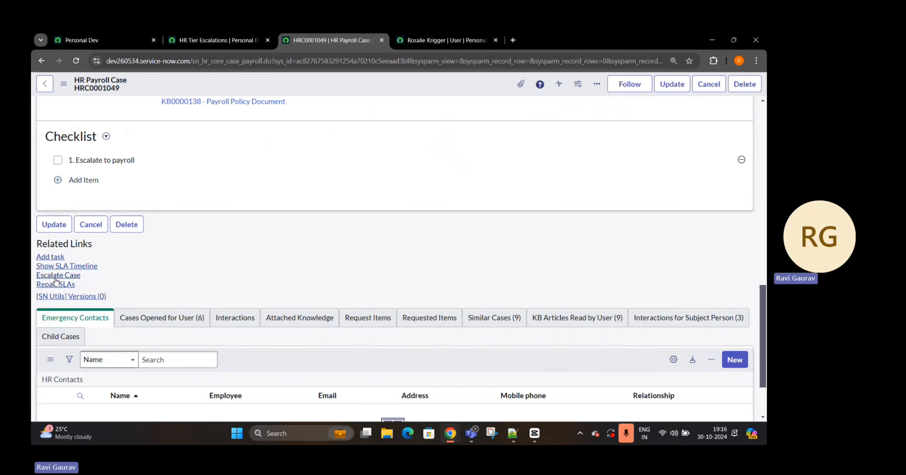
click(59, 275)
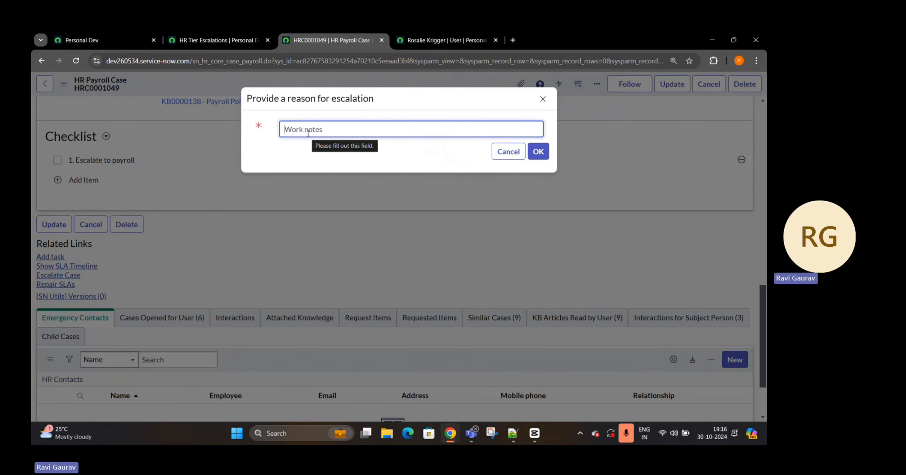
text(test)
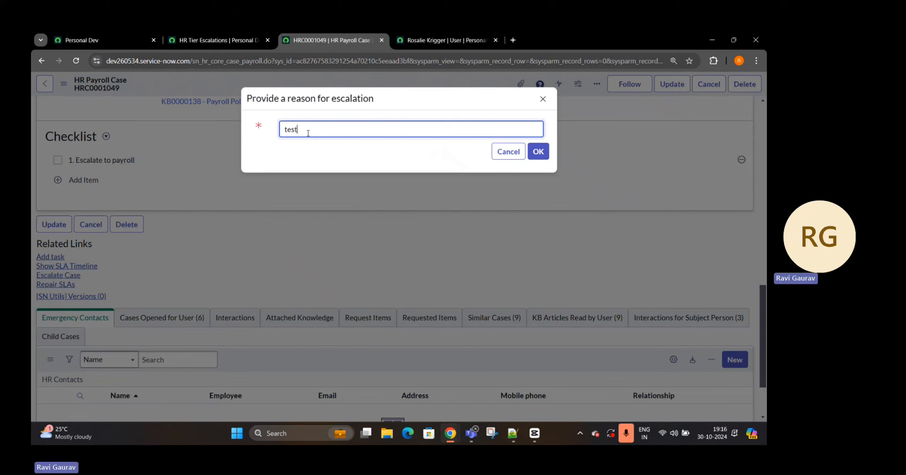
click(538, 153)
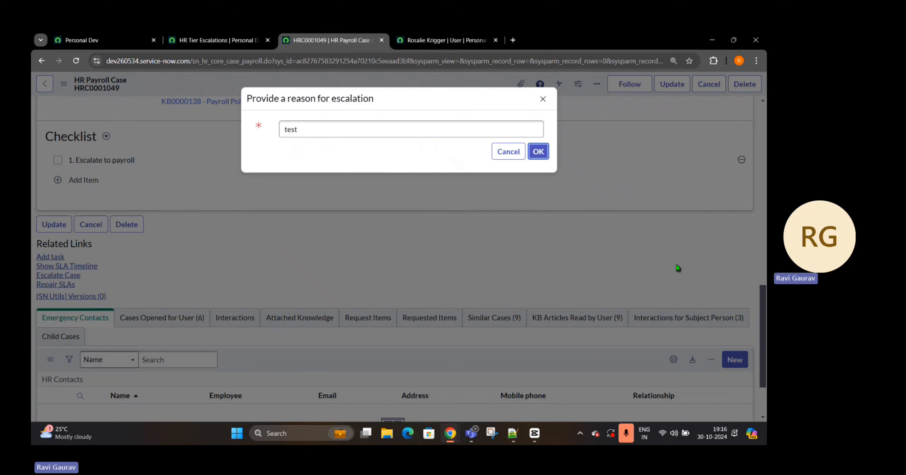
key(Return)
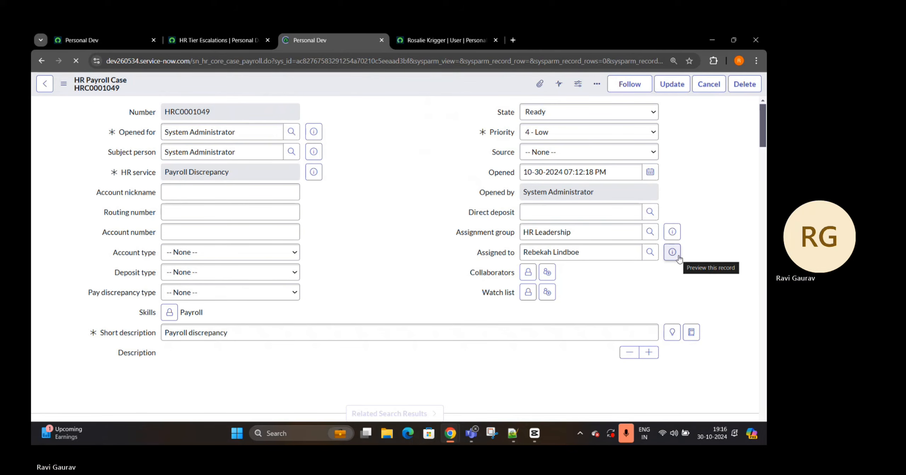
Step: Open the current assignee's user record in a separate tab and look for the Payroll skill in its skills list
click(672, 252)
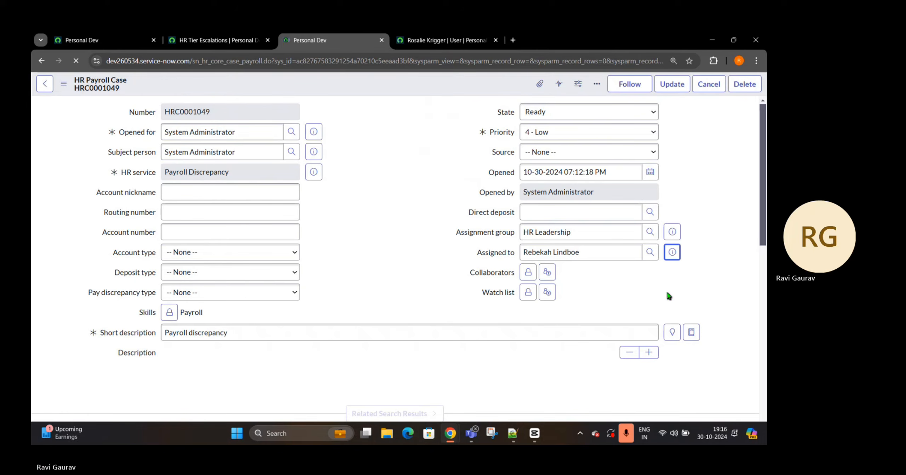
click(673, 232)
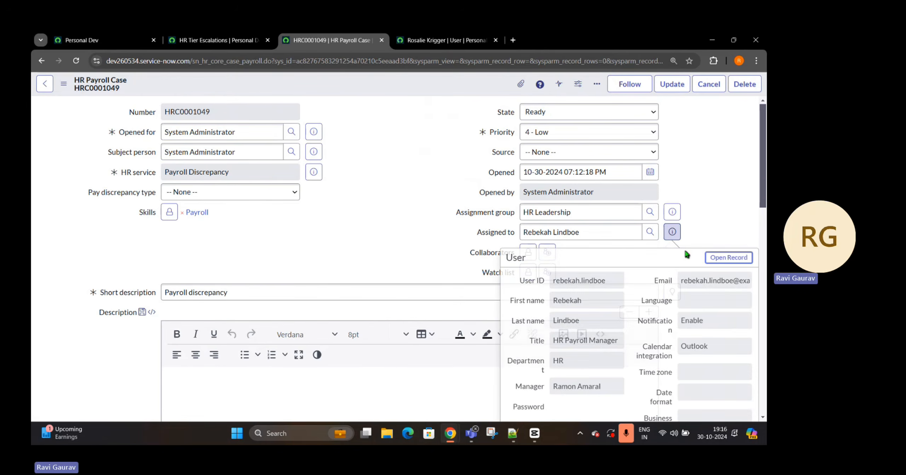
ctrl+click(740, 257)
click(545, 39)
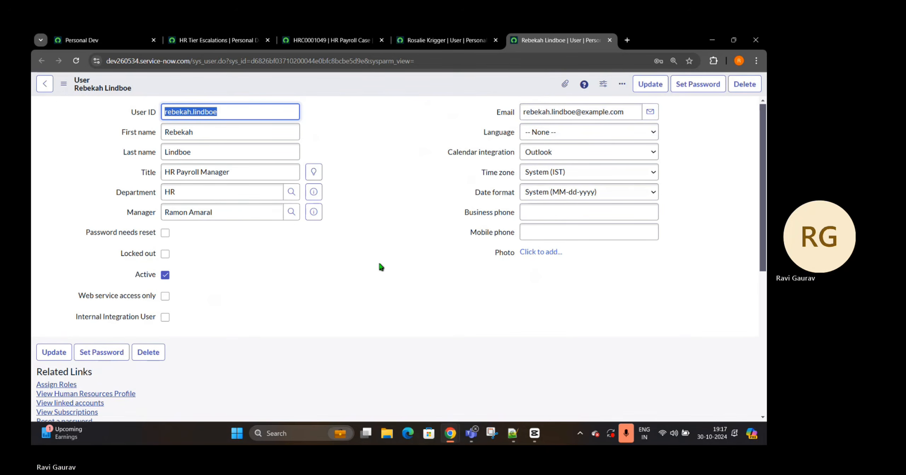
scroll(381, 268, down, 5)
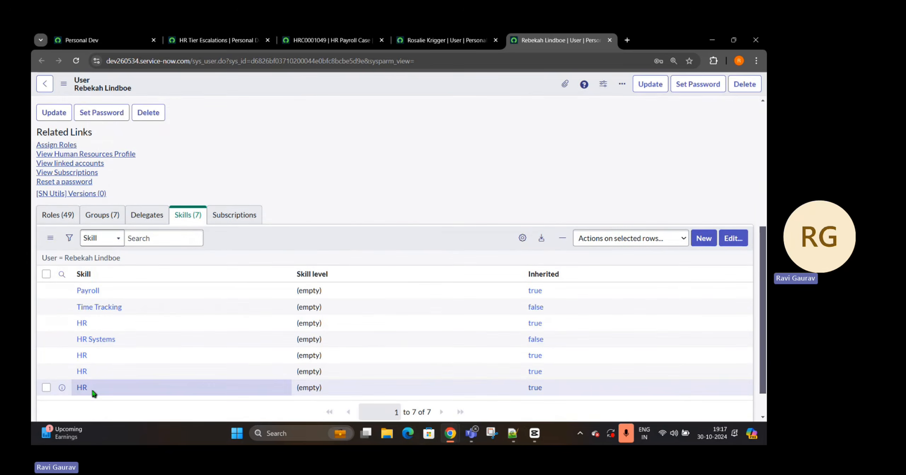
drag(110, 294, 63, 293)
click(376, 204)
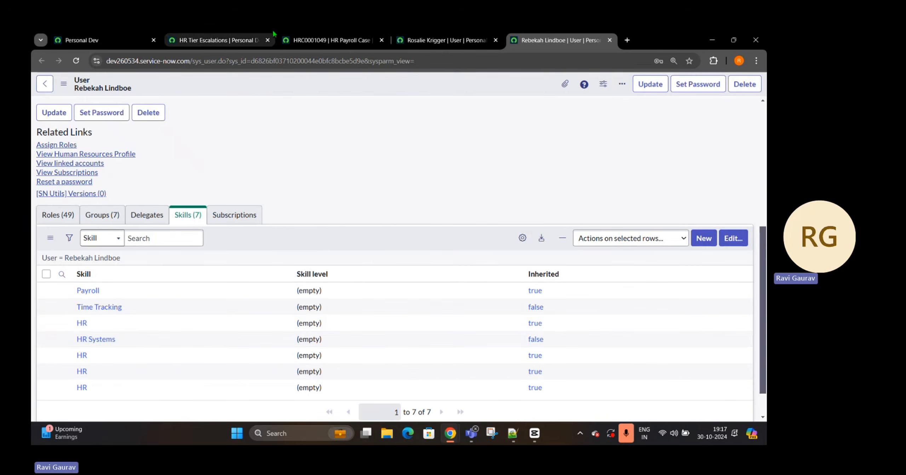
Step: Go back to the HR Payroll case, dismiss the assignee preview and check the case's Skills field
click(216, 40)
click(331, 40)
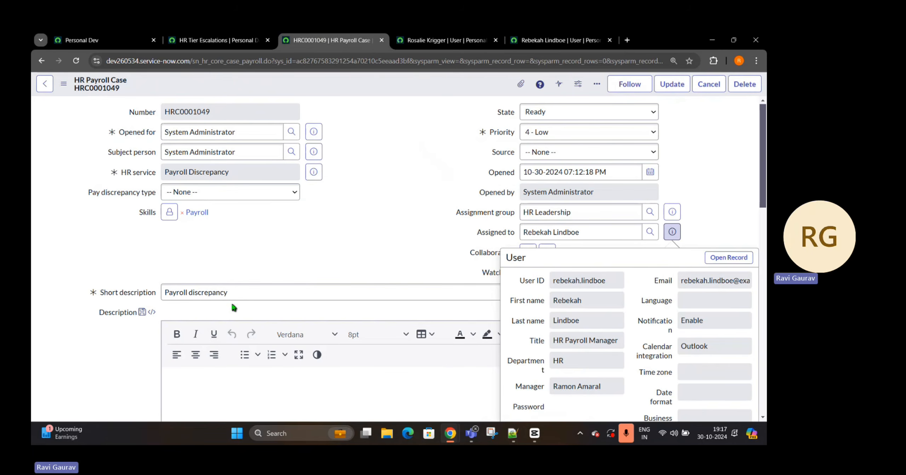
click(264, 253)
double_click(264, 253)
double_click(262, 250)
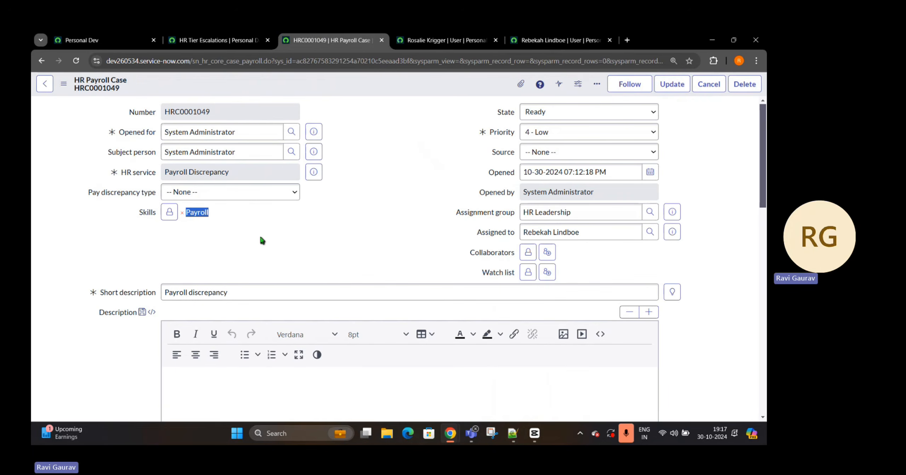